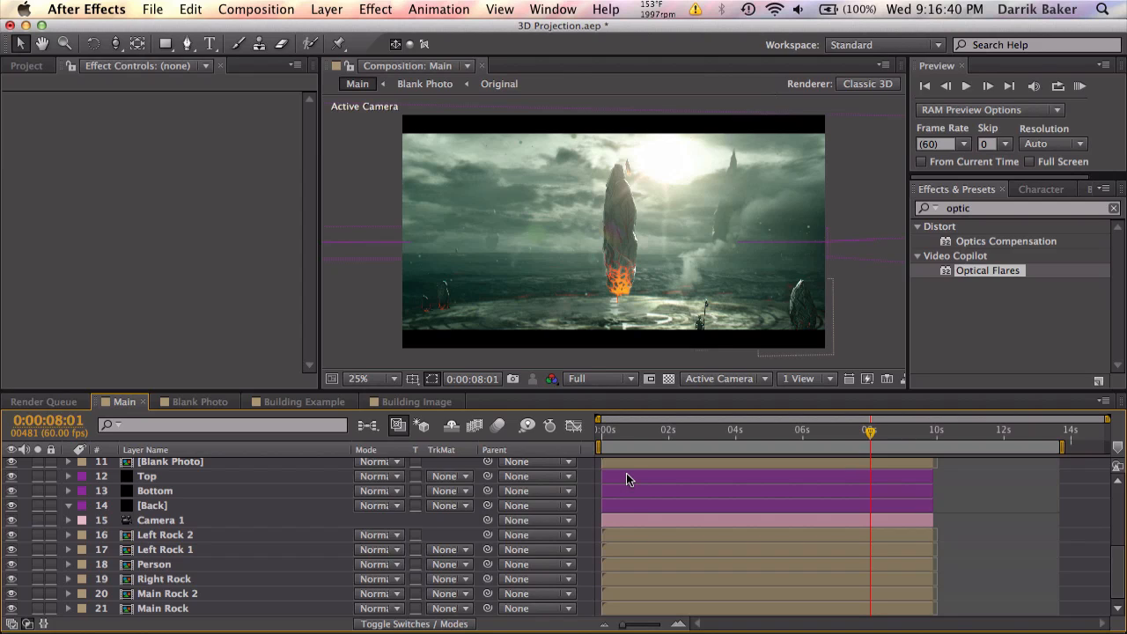
# Step: Switch to Chrome and watch the After Effects 3D Projection sample video on YouTube, replaying it from the start and pausing it
pyautogui.click(255, 628)
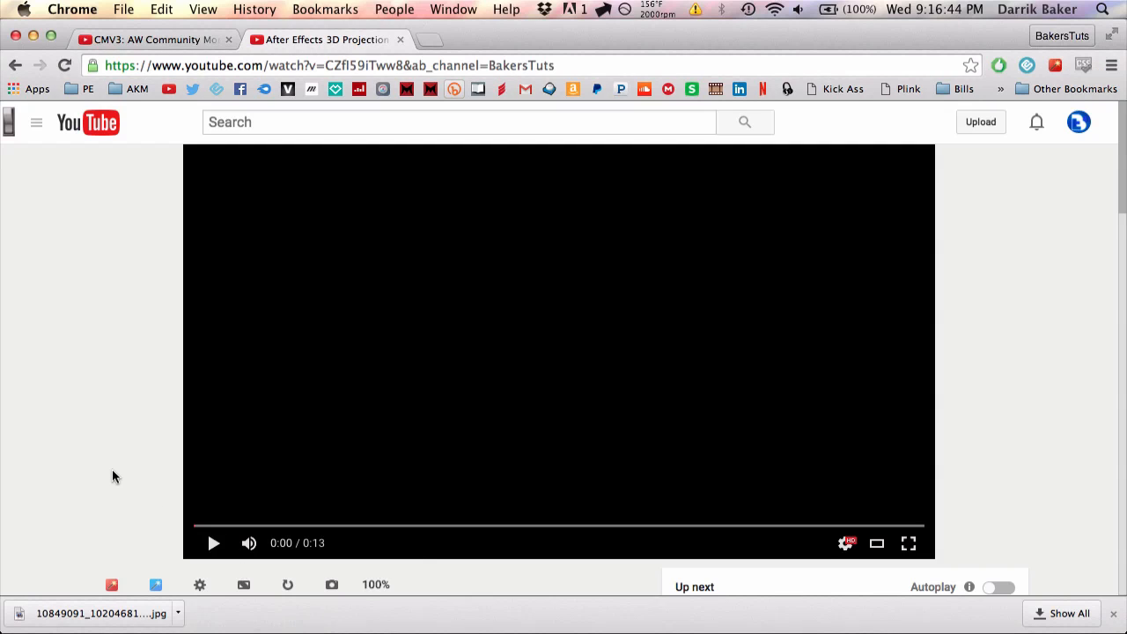
pyautogui.click(212, 544)
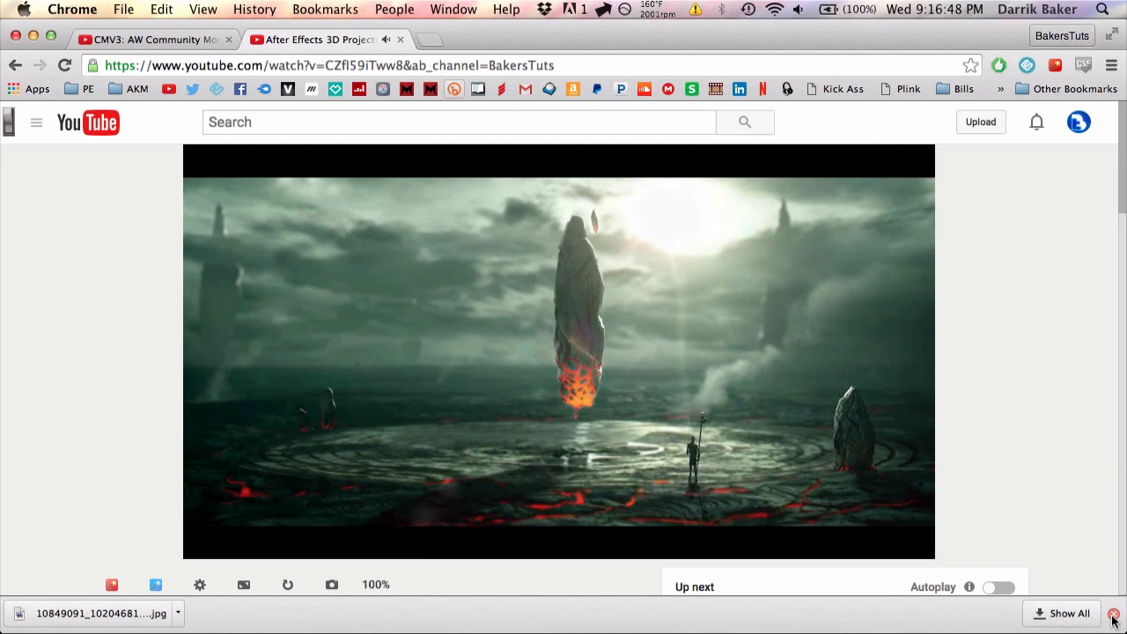
pyautogui.click(1113, 616)
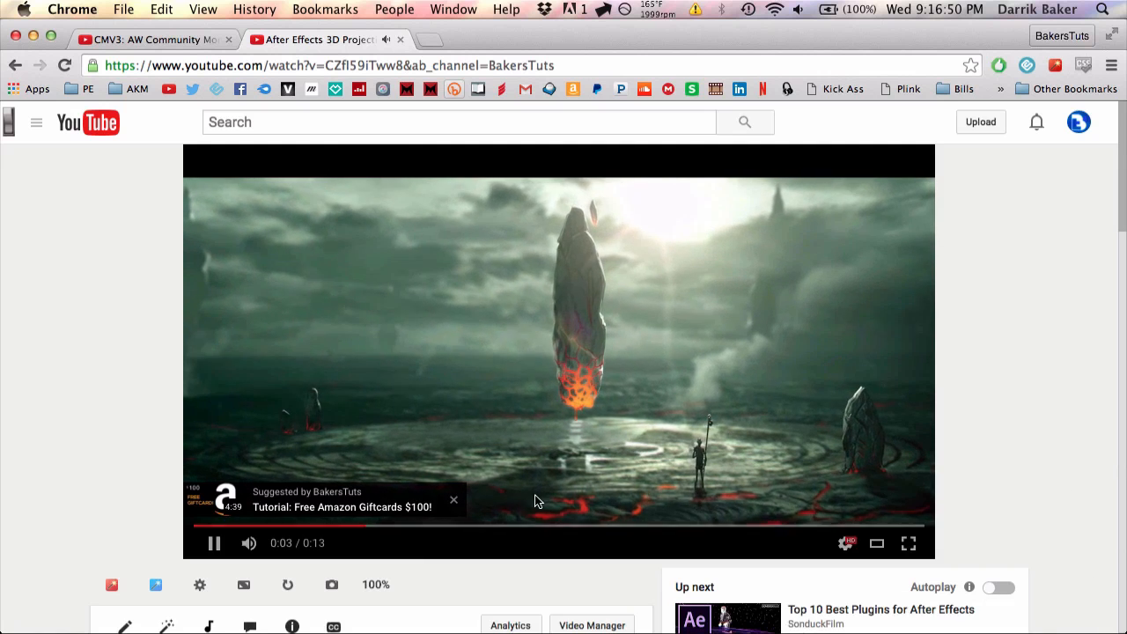
pyautogui.click(454, 500)
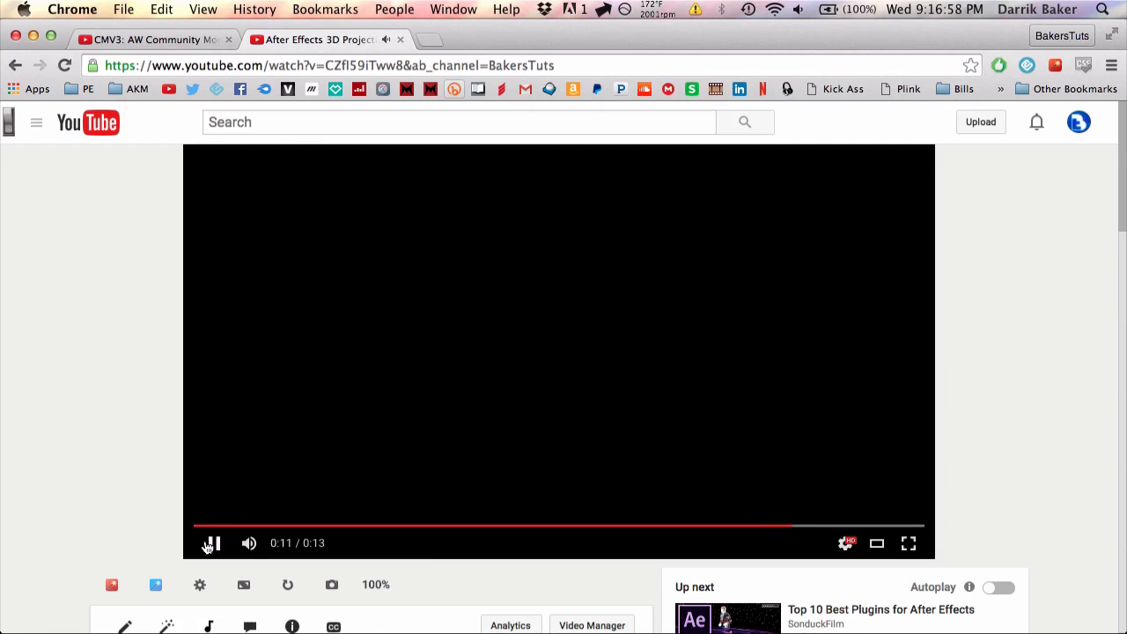
pyautogui.click(207, 546)
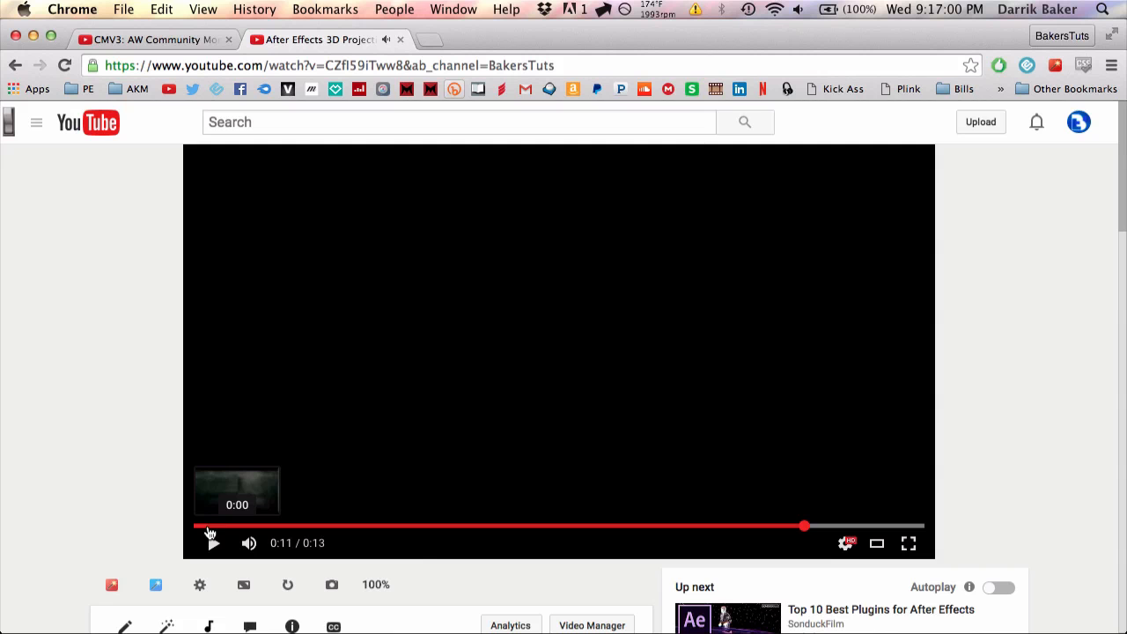
pyautogui.click(208, 527)
pyautogui.click(218, 544)
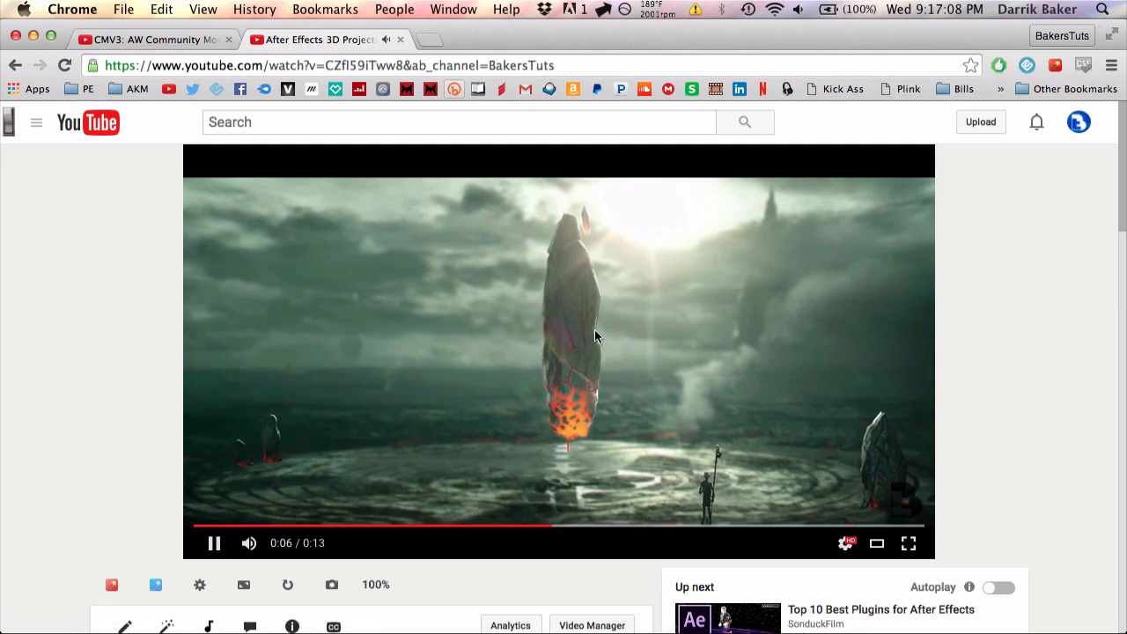
pyautogui.click(396, 335)
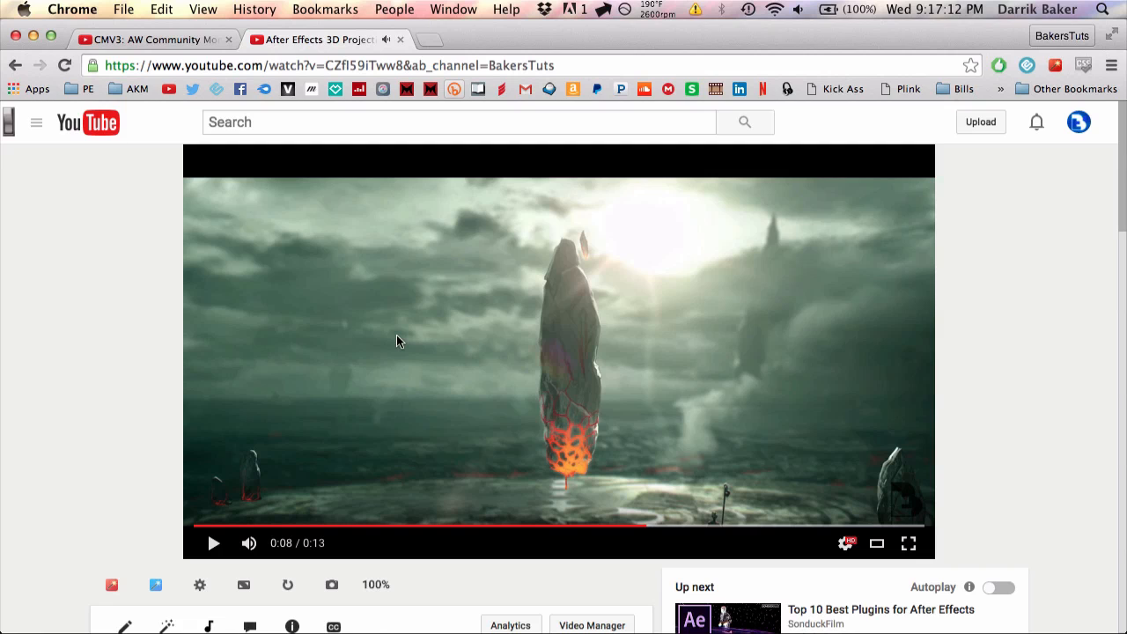
# Step: Watch the CMV3 video's 3D-projected scenes from 0:19 and again around 0:34, pausing after each one
pyautogui.click(150, 40)
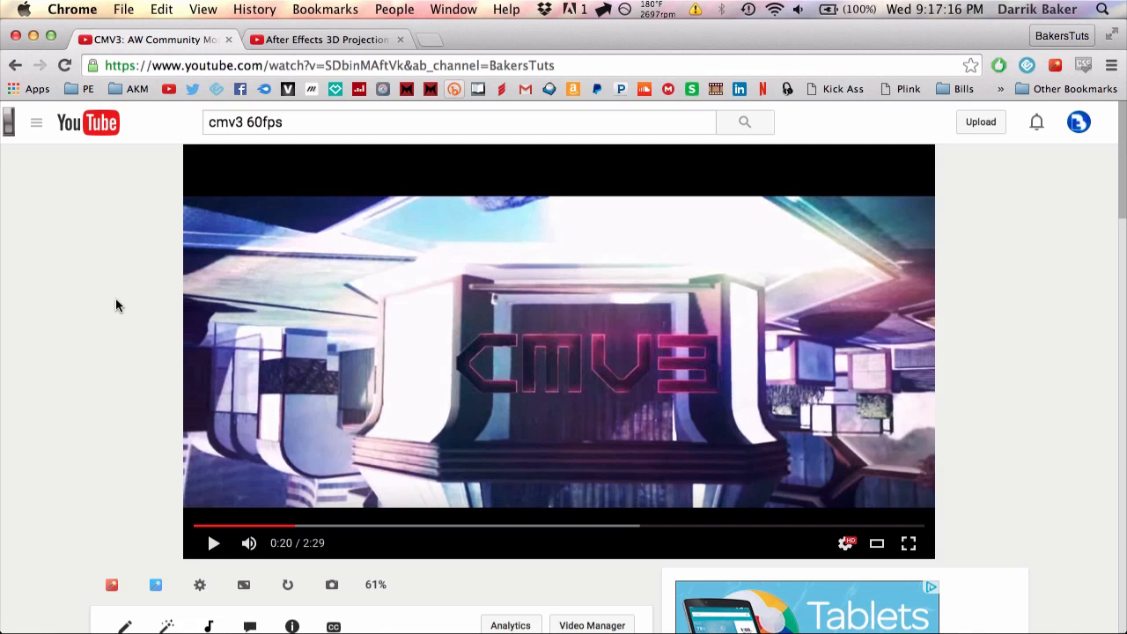
pyautogui.click(203, 552)
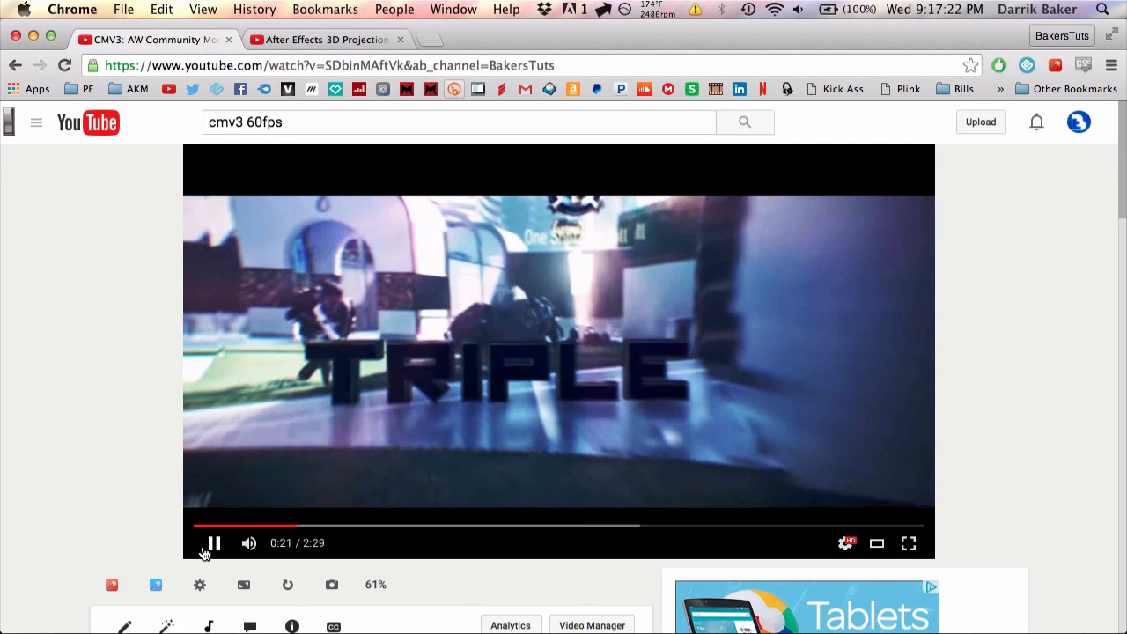
pyautogui.click(211, 546)
pyautogui.click(287, 525)
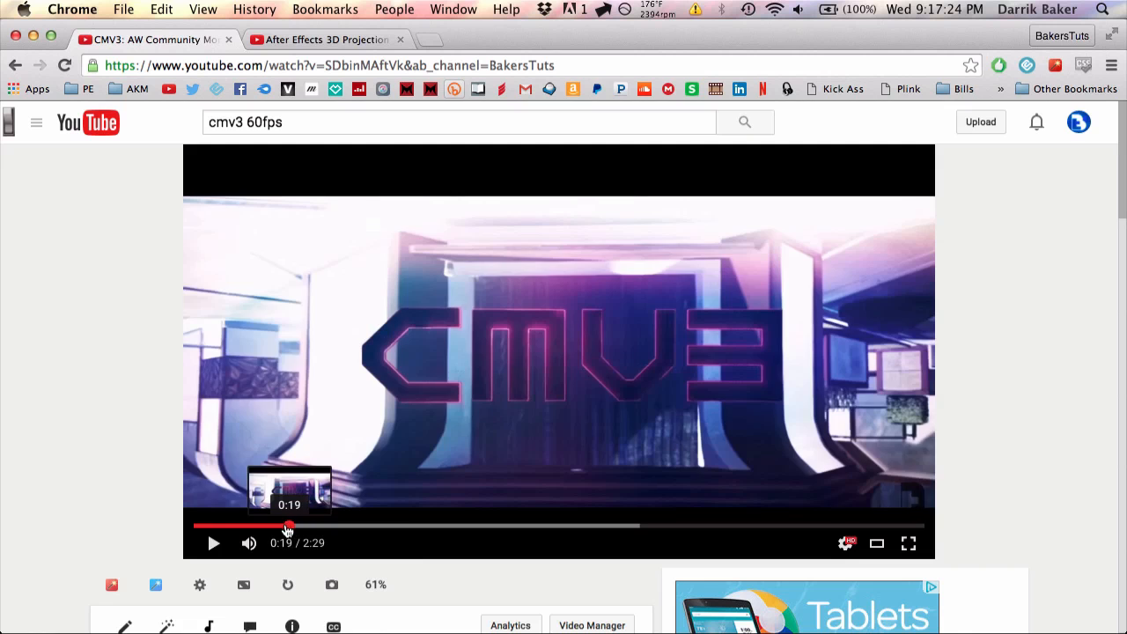
pyautogui.click(213, 543)
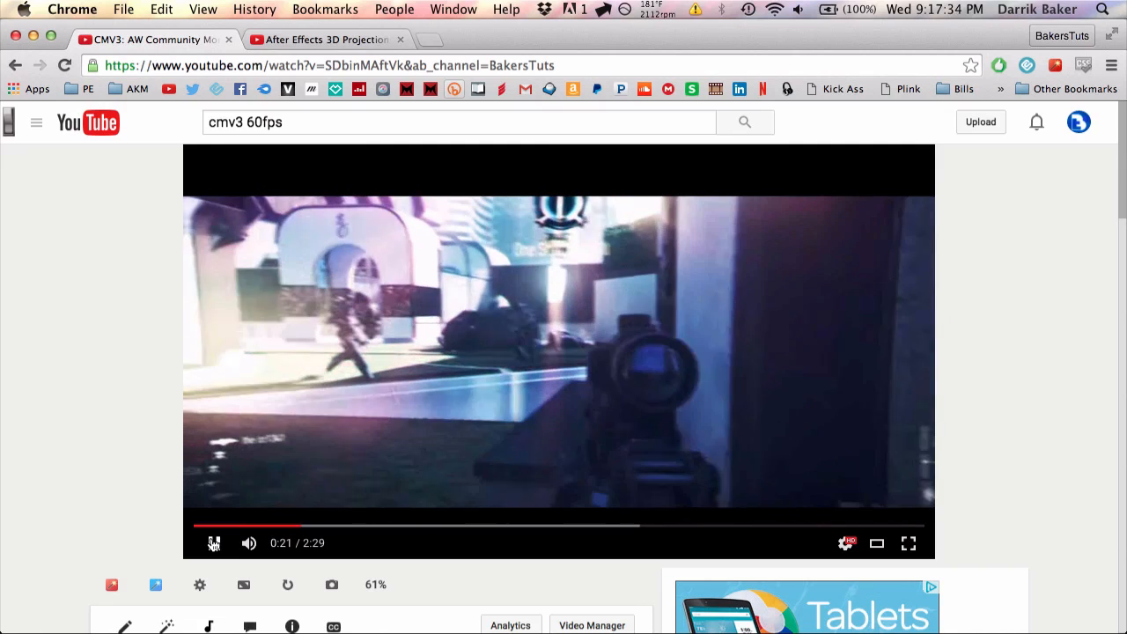
pyautogui.click(214, 543)
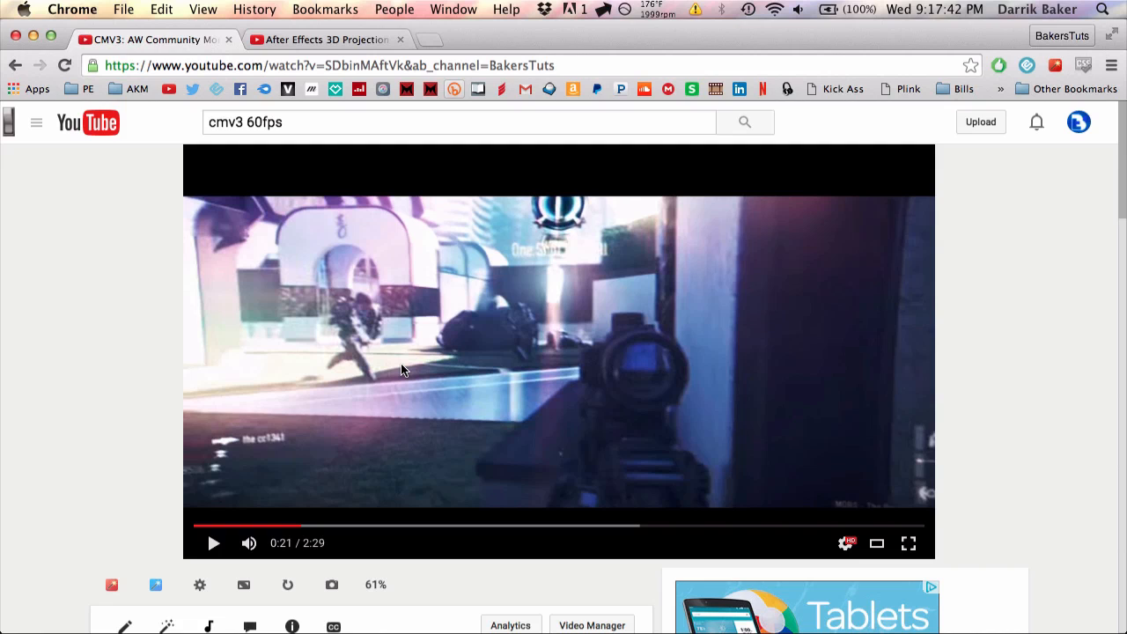
pyautogui.click(352, 528)
pyautogui.click(215, 546)
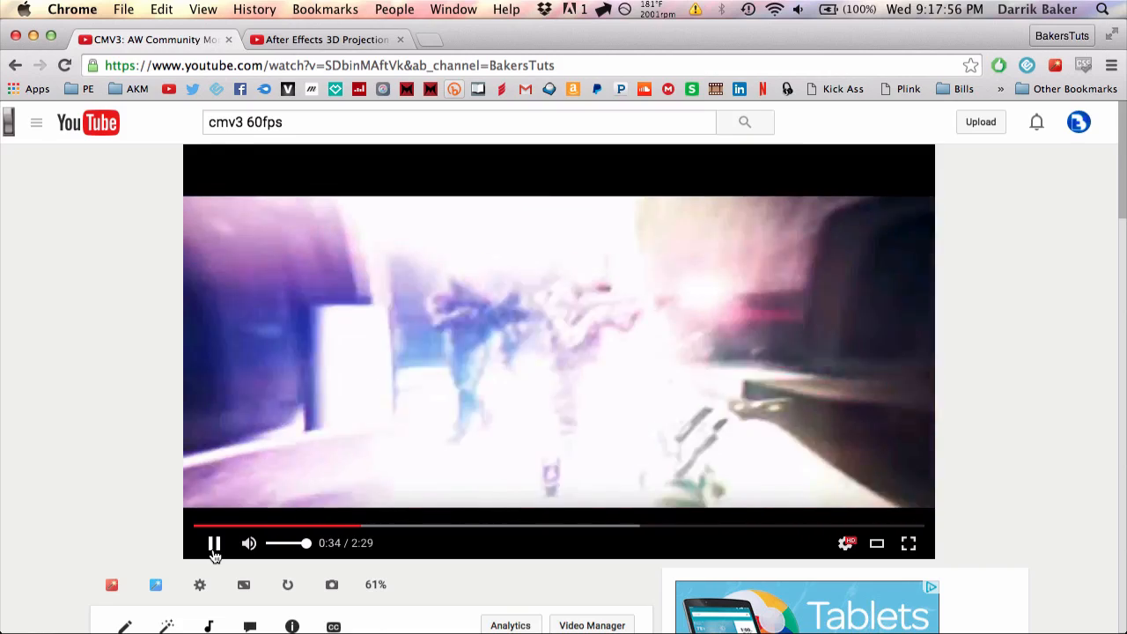
pyautogui.click(214, 545)
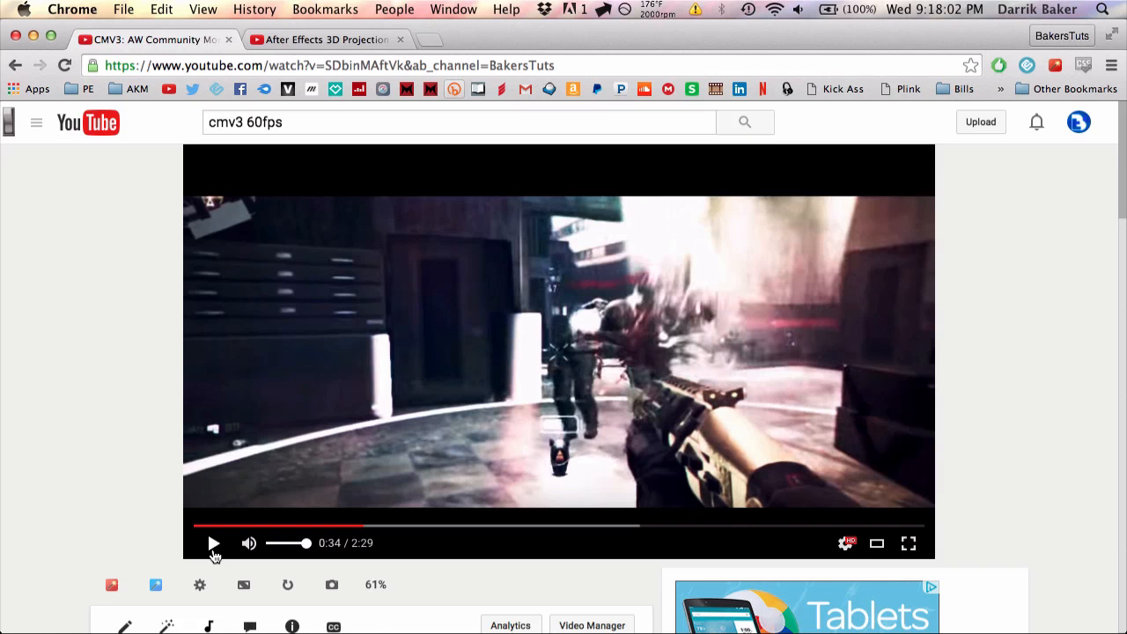
# Step: Switch to After Effects and view the Building Example composition at its first frame
pyautogui.click(375, 631)
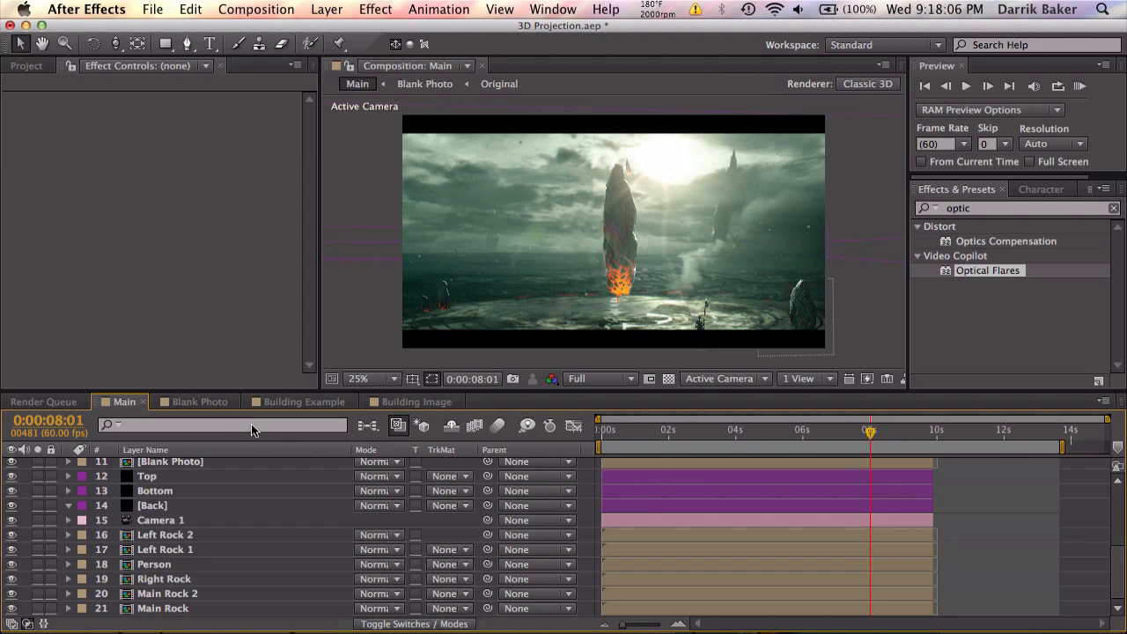
pyautogui.click(303, 403)
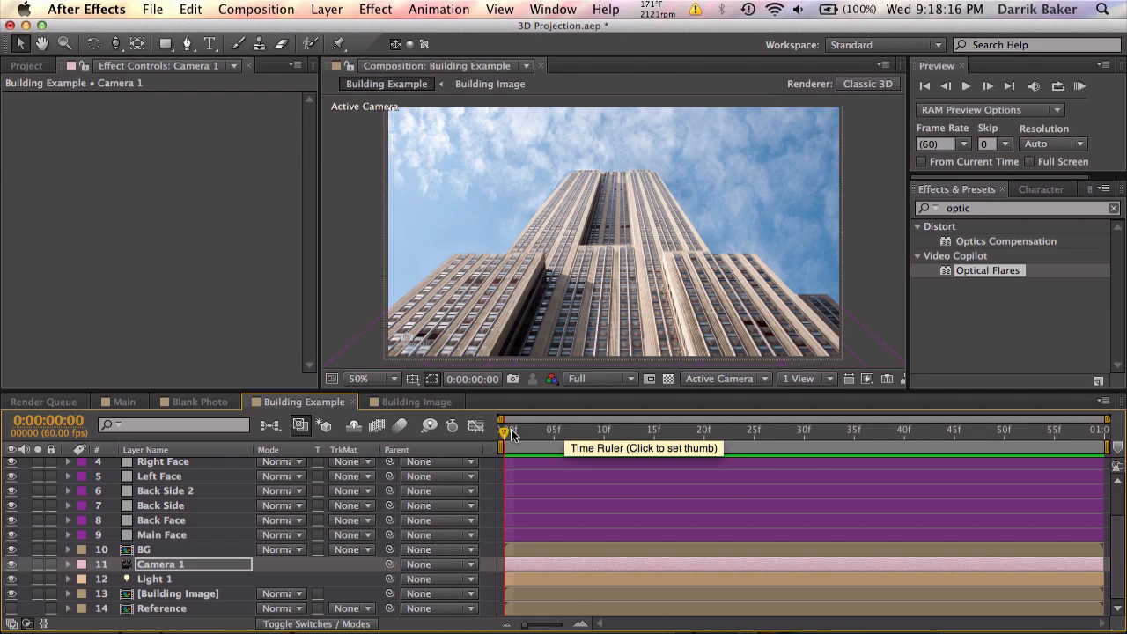
pyautogui.moveTo(512, 433); pyautogui.dragTo(495, 452)
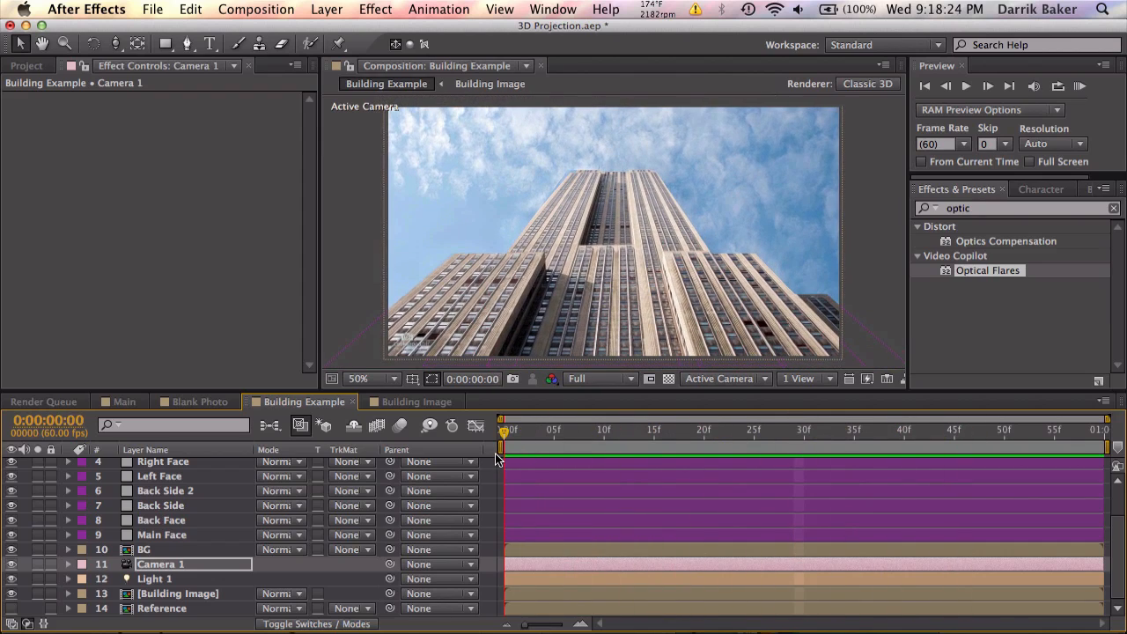
# Step: Restore the enlarged Main composition viewer to normal size and open the building.jpg footage from the project for viewing
pyautogui.click(26, 69)
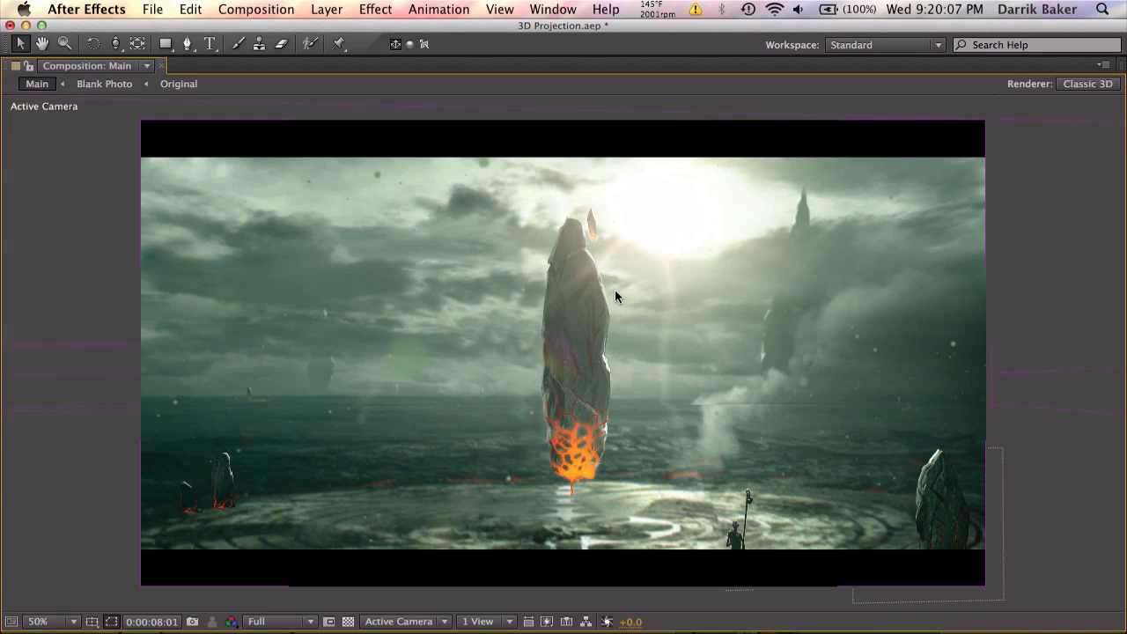
pyautogui.press('`')
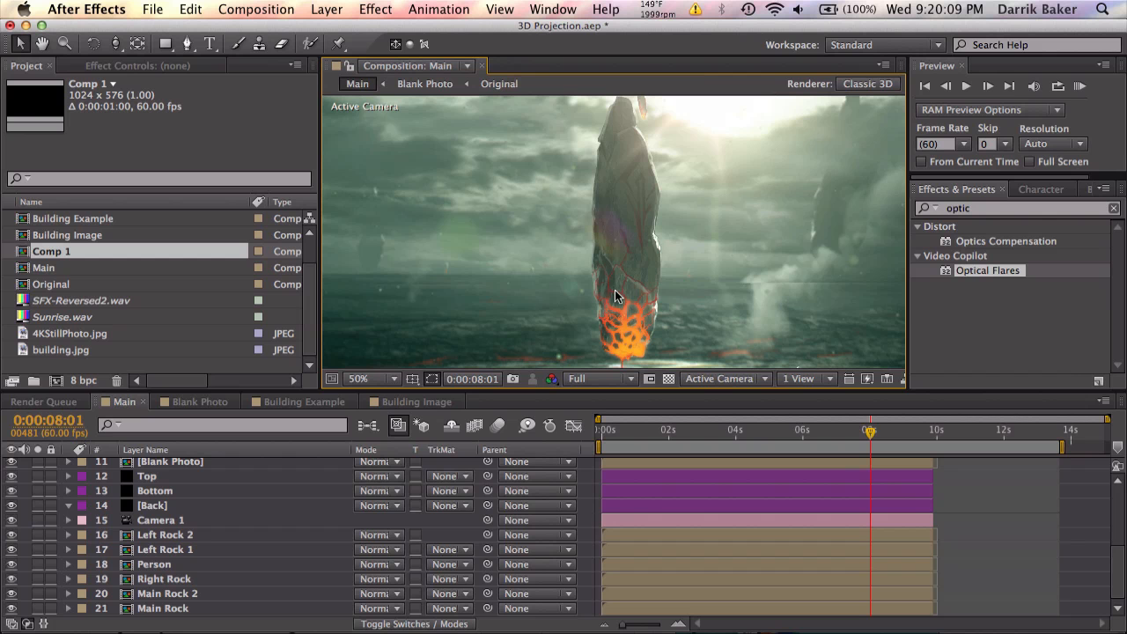
pyautogui.scroll(-2, 515, 281)
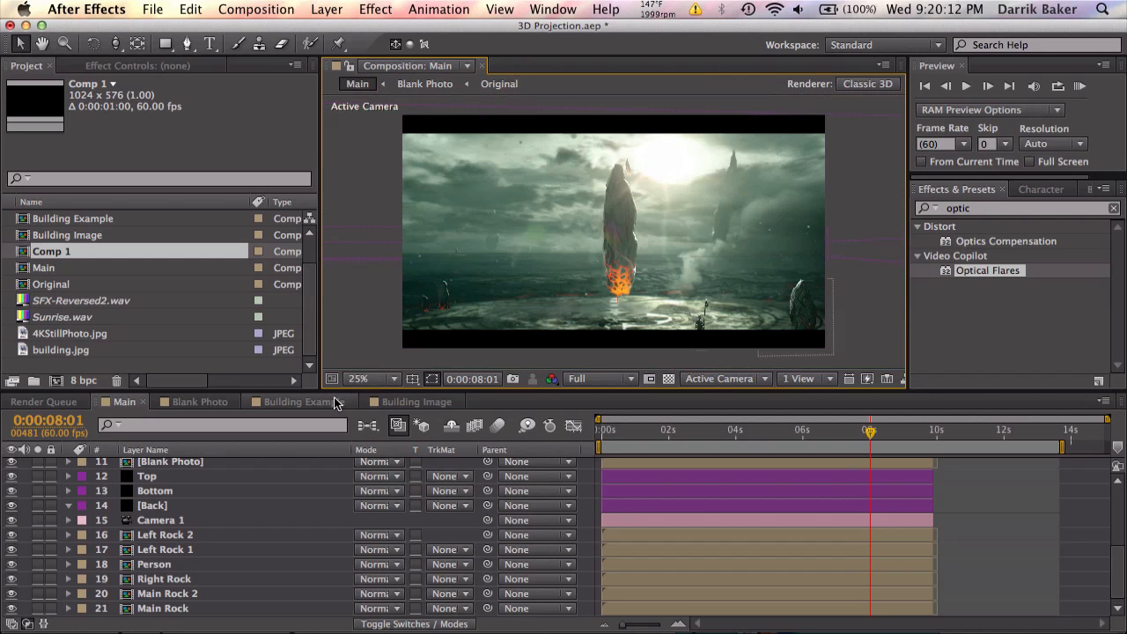
pyautogui.click(78, 350)
pyautogui.doubleClick(78, 350)
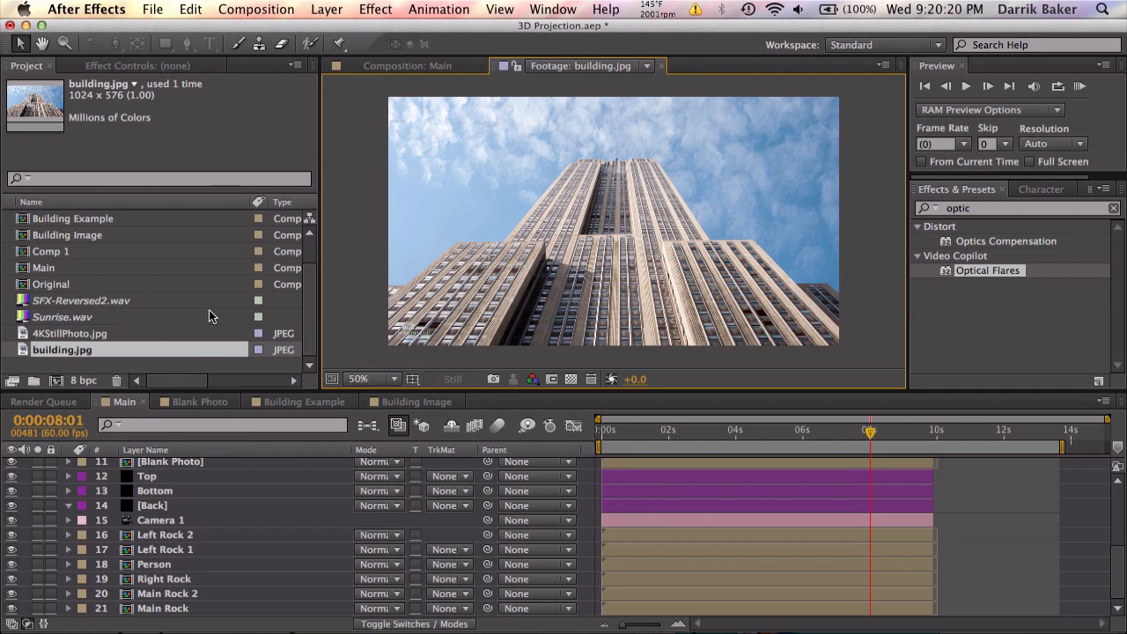
# Step: Create a 1280 x 720 composition named Tutorial 3D Mapping at 60 fps with a one-second duration
pyautogui.press('super+n')
pyautogui.write('Tutorial')
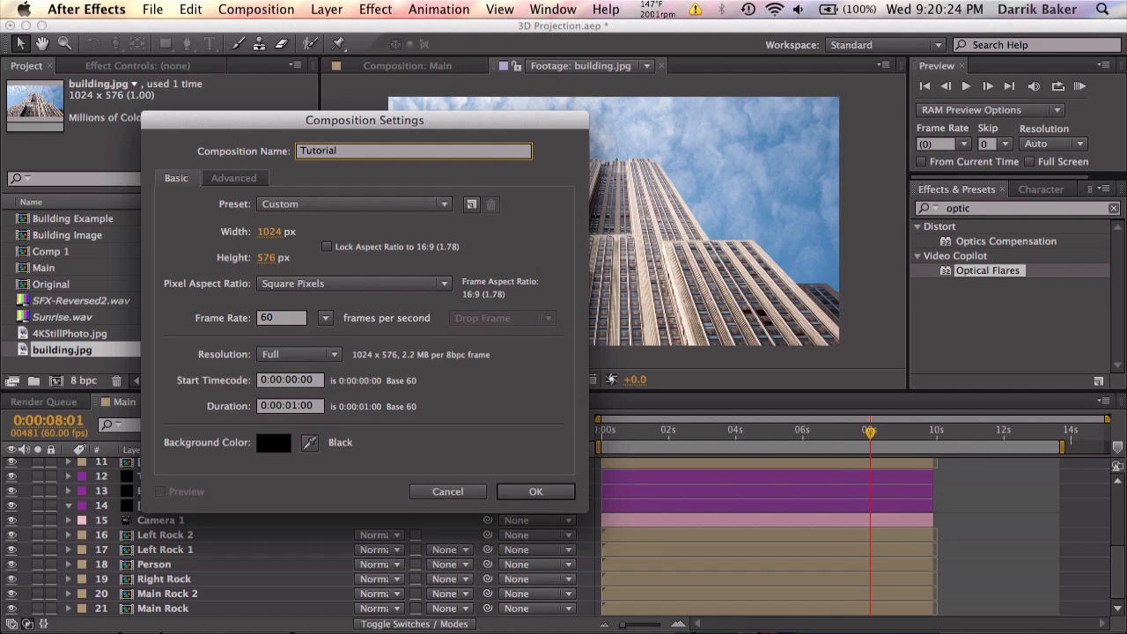
pyautogui.write('3D Mapping')
pyautogui.click(268, 232)
pyautogui.write('1280')
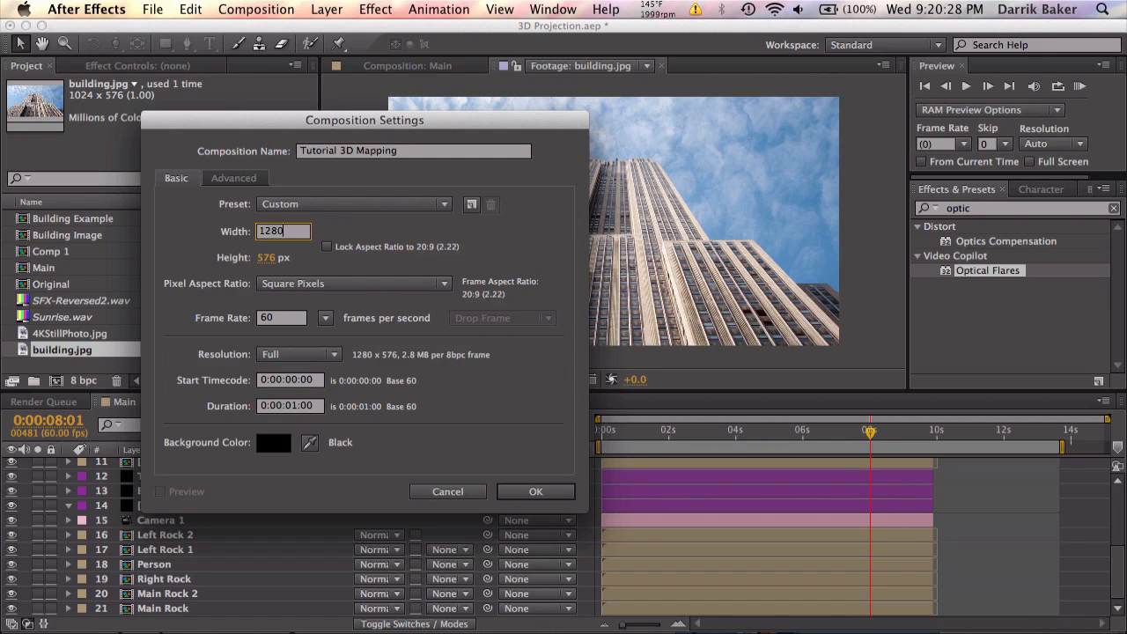
pyautogui.click(266, 257)
pyautogui.write('720')
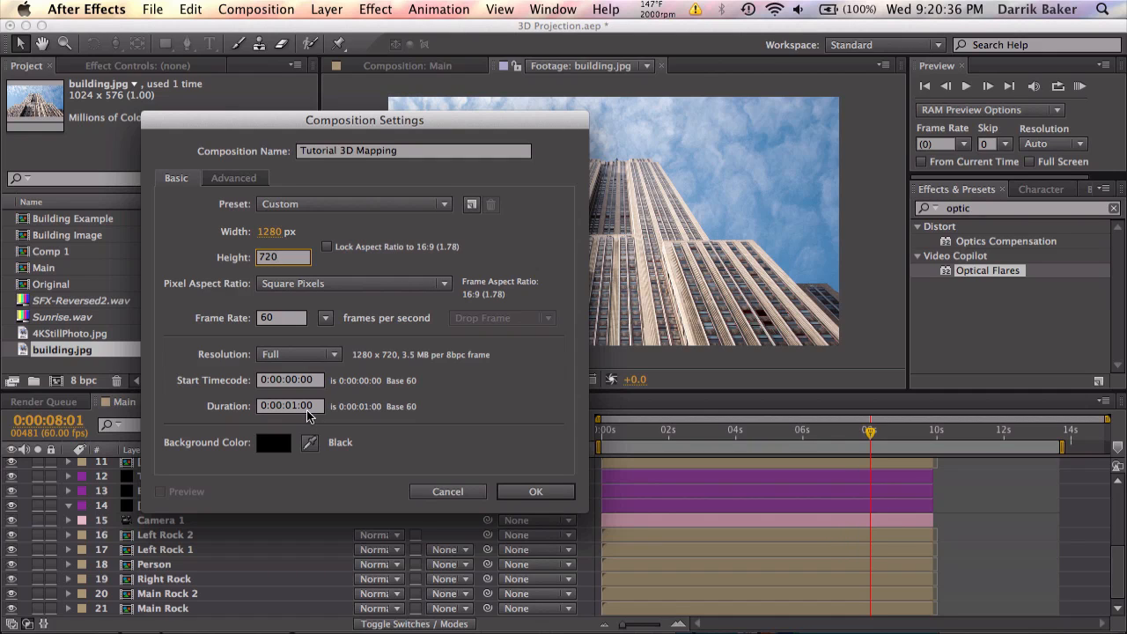
pyautogui.click(517, 495)
# Step: Create a composition from building.jpg and name it Original Building Image
pyautogui.scroll(-1, 105, 334)
pyautogui.click(77, 351)
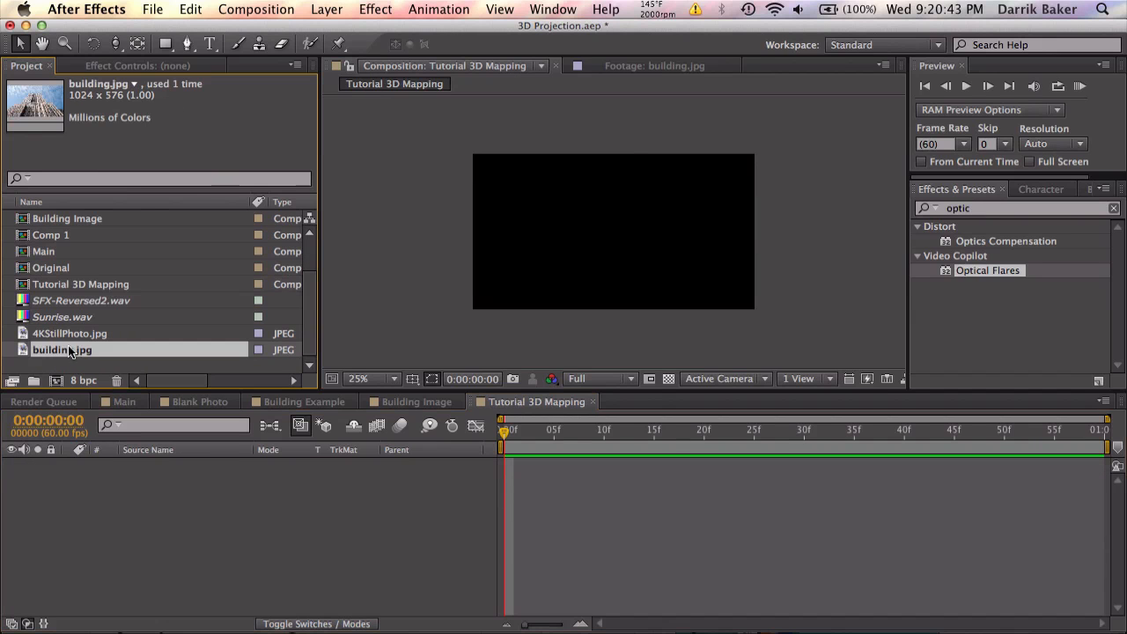
pyautogui.moveTo(78, 350); pyautogui.dragTo(58, 382)
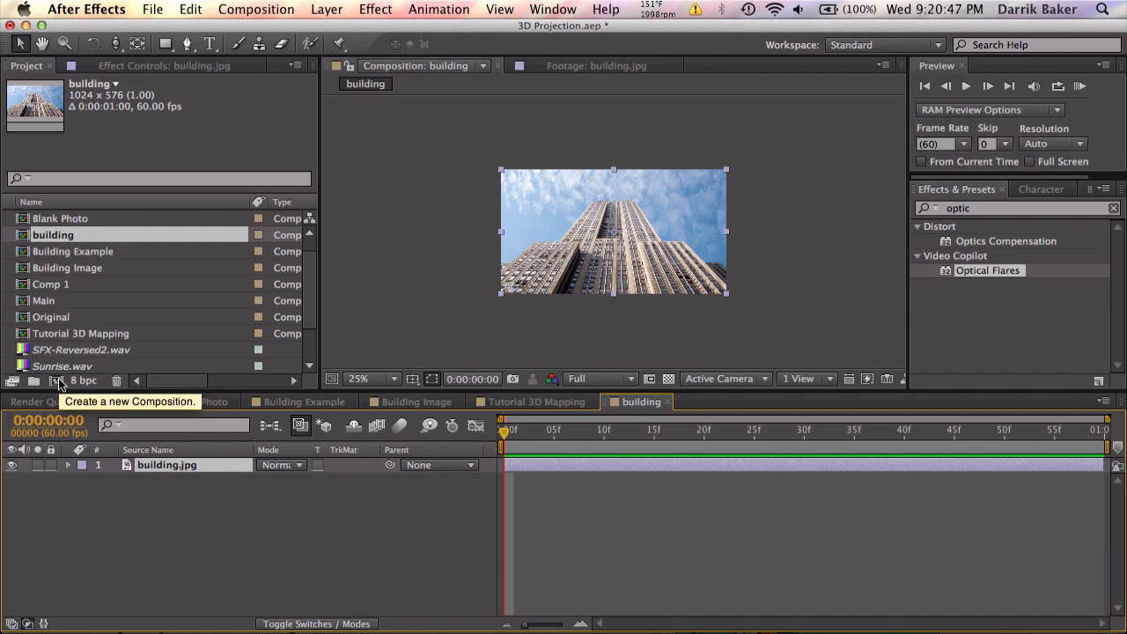
pyautogui.press('super+k')
pyautogui.write('Origi')
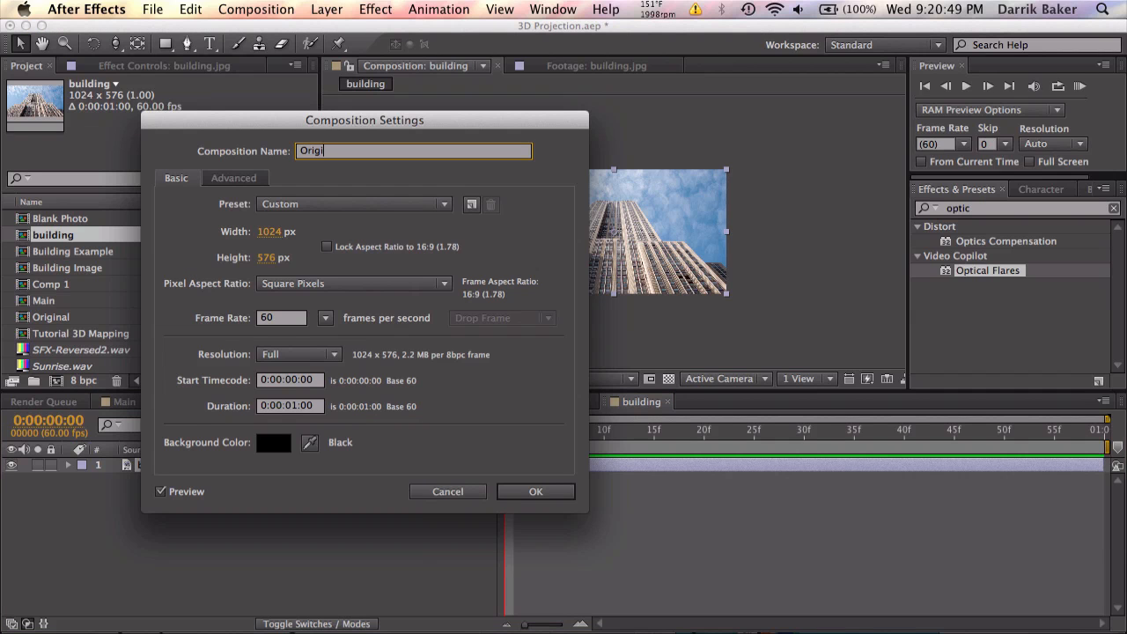
pyautogui.write('nal Building Image')
pyautogui.press('Return')
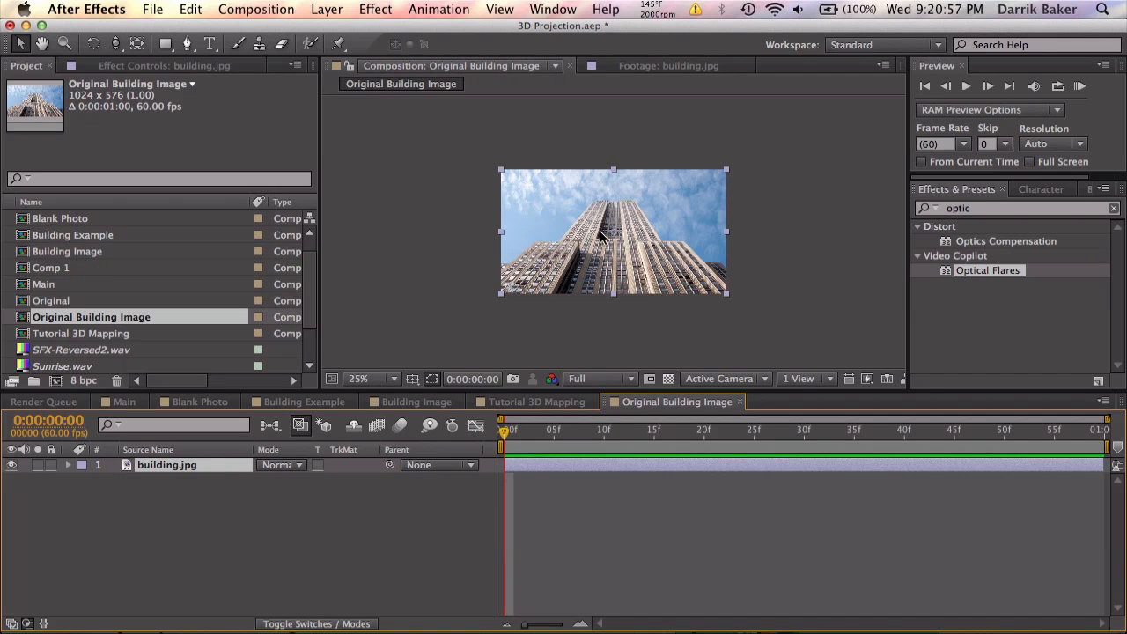
# Step: Add the Original Building Image composition as a layer in the Tutorial 3D Mapping composition
pyautogui.click(560, 400)
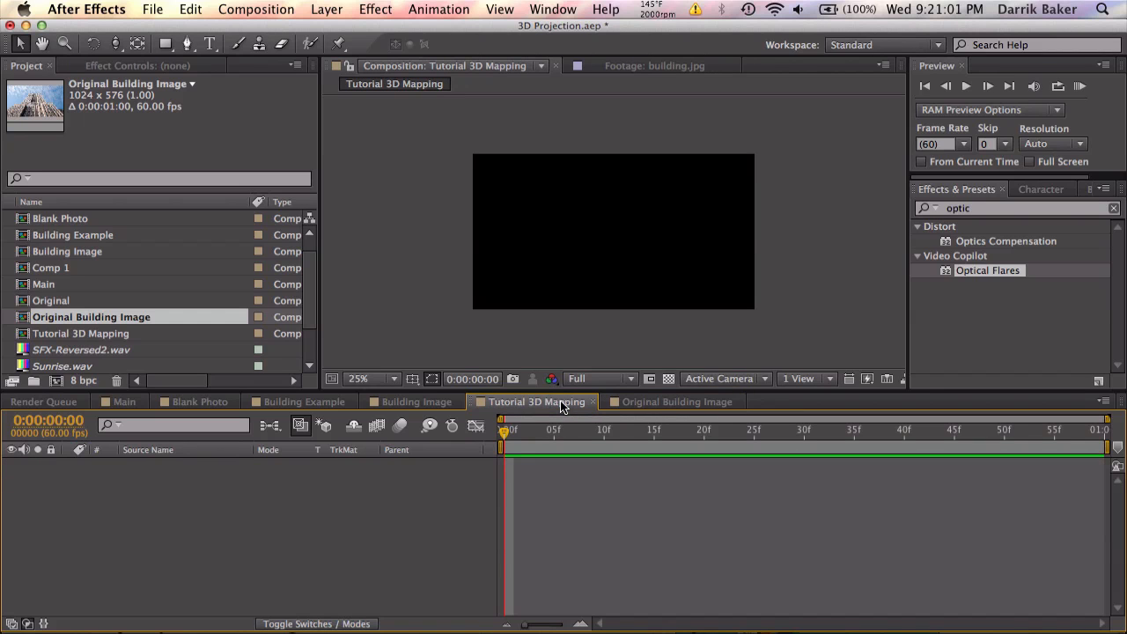
pyautogui.scroll(-3, 162, 299)
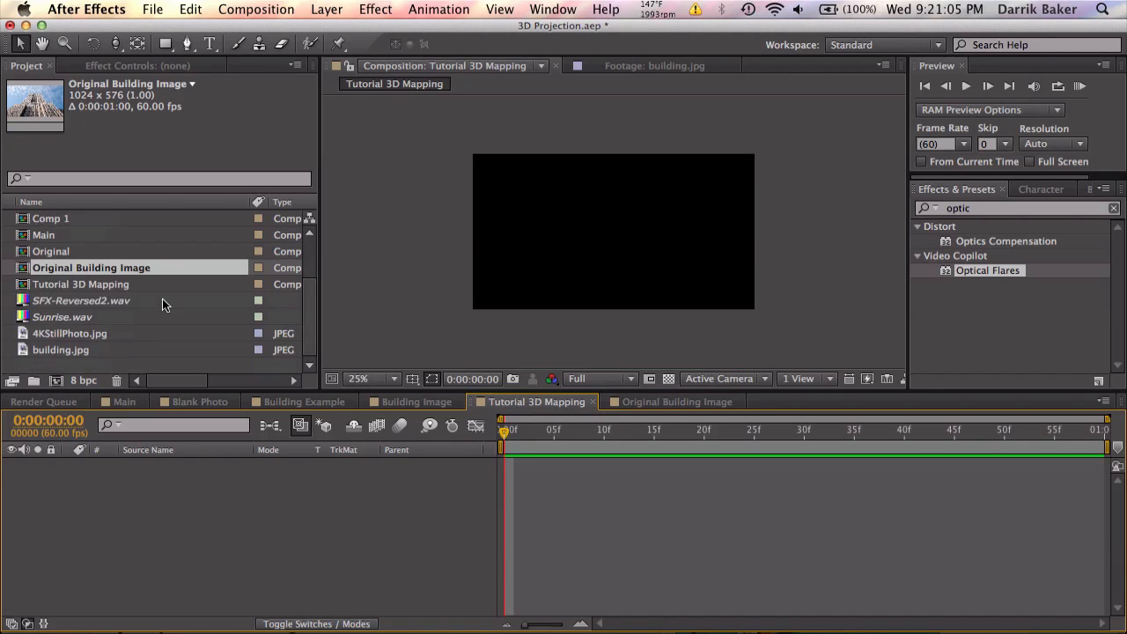
pyautogui.moveTo(130, 274); pyautogui.dragTo(500, 500)
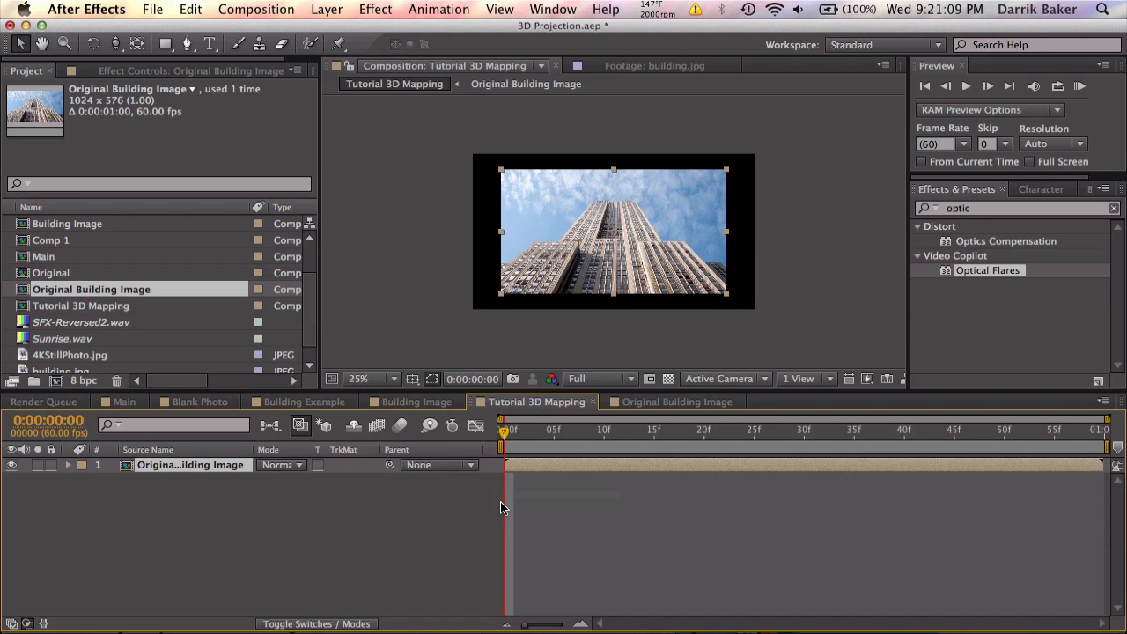
# Step: Enlarge the composition viewer area and fit the Original Building Image layer to the composition's width
pyautogui.scroll(1, 610, 263)
pyautogui.press('space')
pyautogui.moveTo(610, 263); pyautogui.dragTo(612, 264)
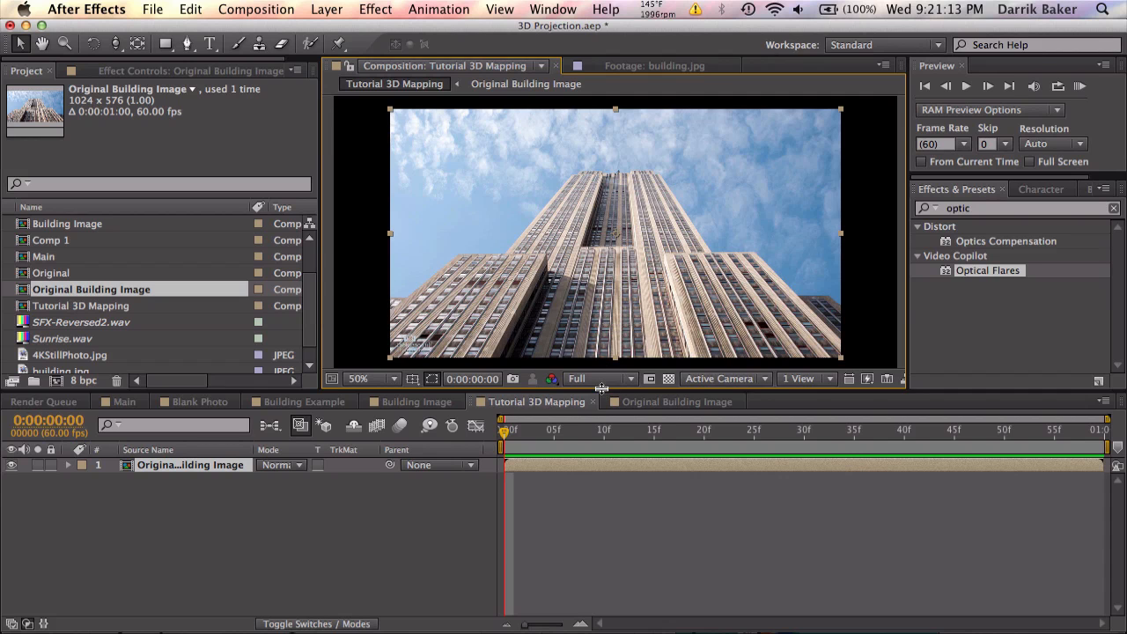
pyautogui.moveTo(602, 392); pyautogui.dragTo(600, 450)
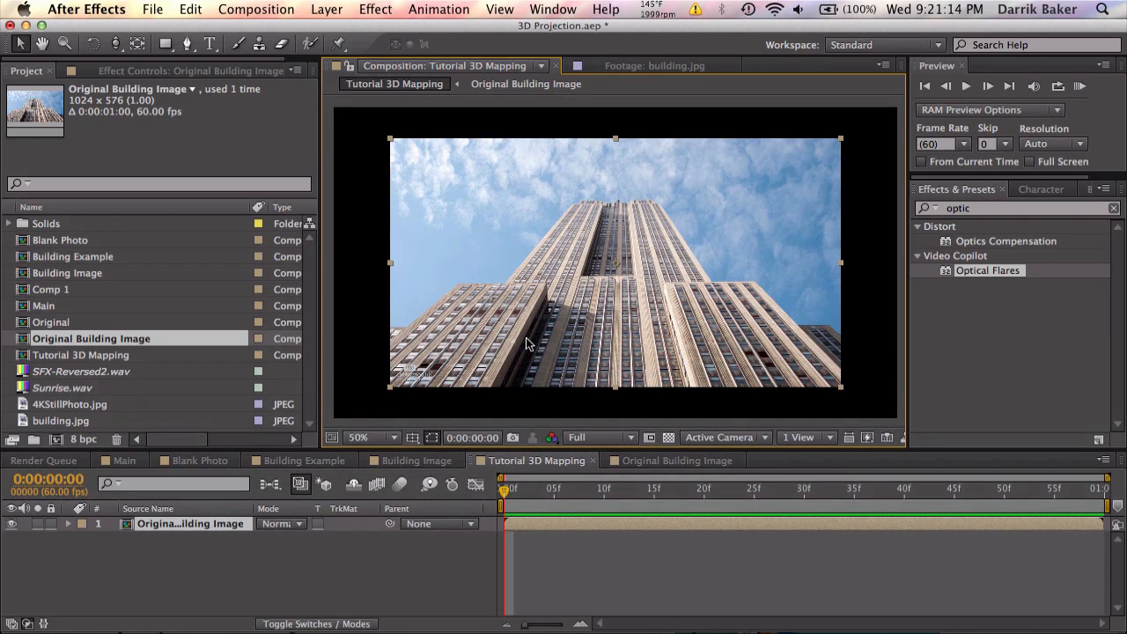
pyautogui.rightClick(248, 524)
pyautogui.moveTo(421, 120)
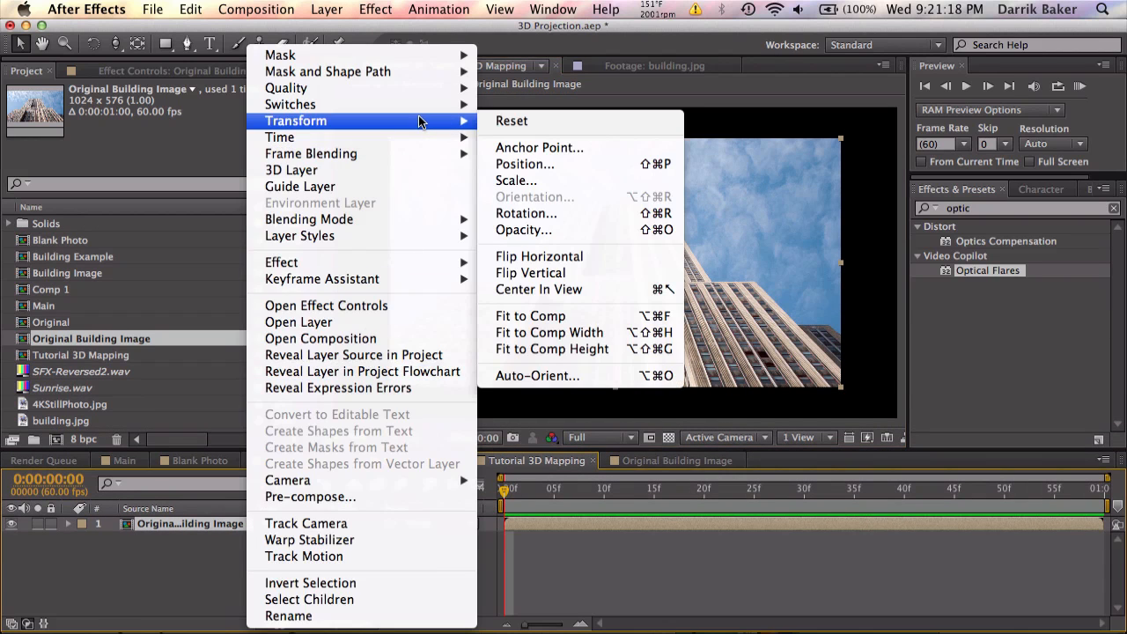
pyautogui.click(592, 334)
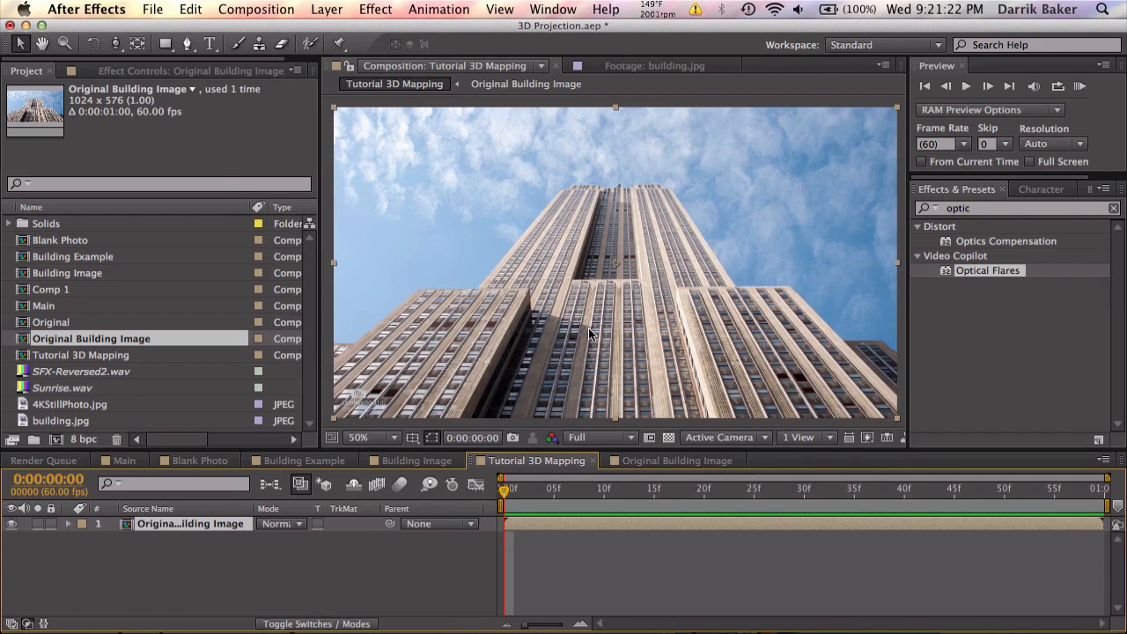
# Step: Add a two-node camera named Camera 1 with the 28mm preset to the Tutorial 3D Mapping composition
pyautogui.press(',')
pyautogui.press('.')
pyautogui.click(327, 8)
pyautogui.moveTo(369, 30)
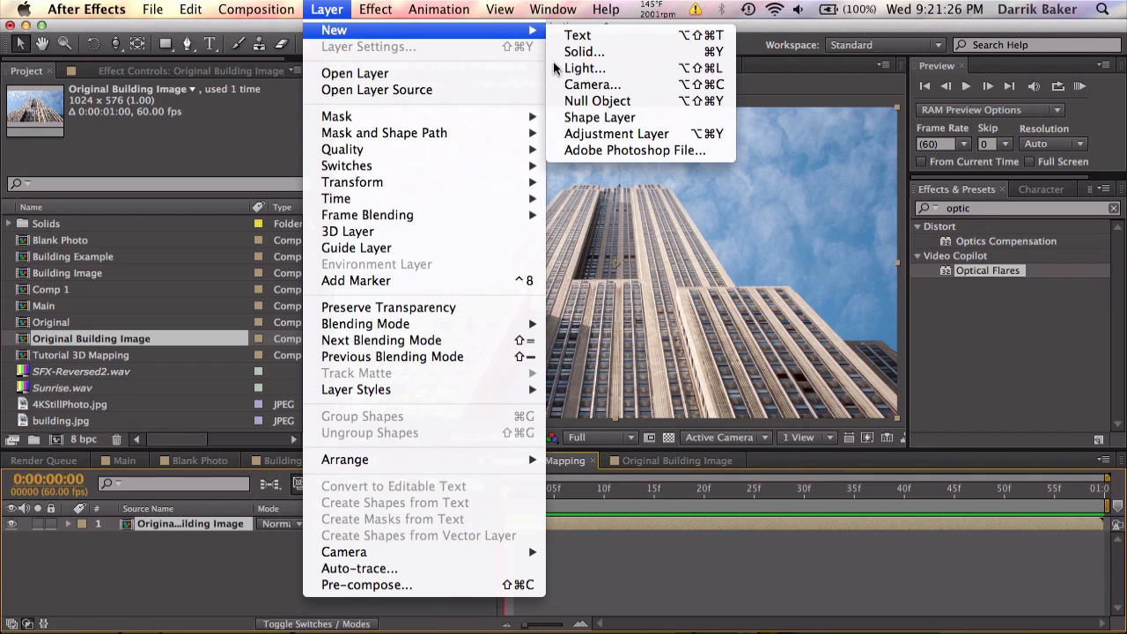
pyautogui.click(617, 84)
pyautogui.click(537, 205)
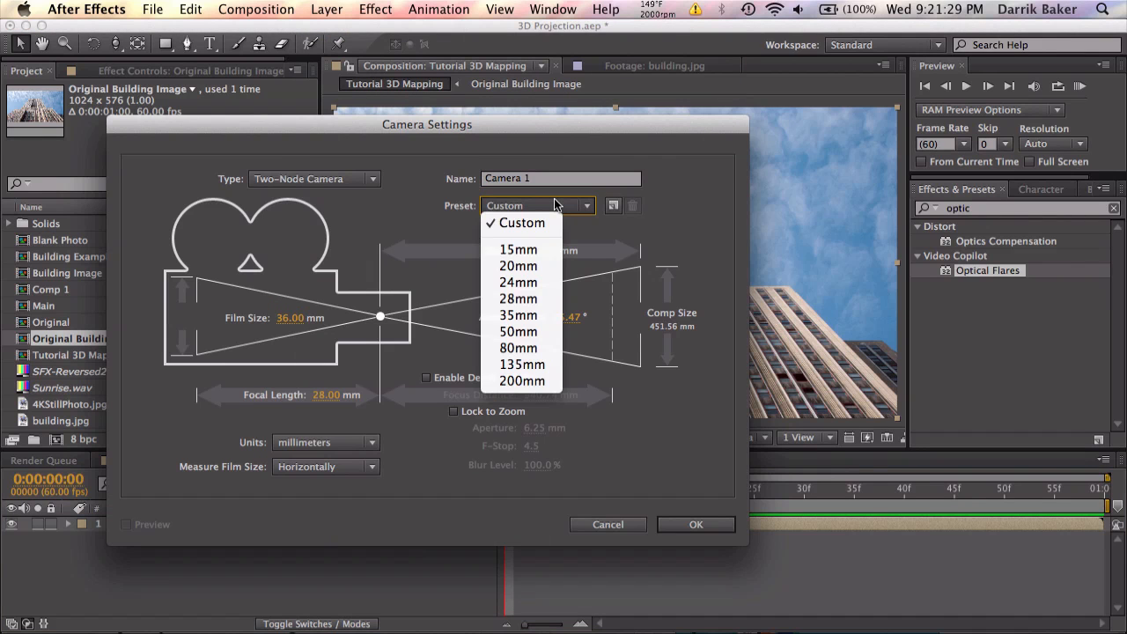
pyautogui.click(545, 299)
pyautogui.click(698, 528)
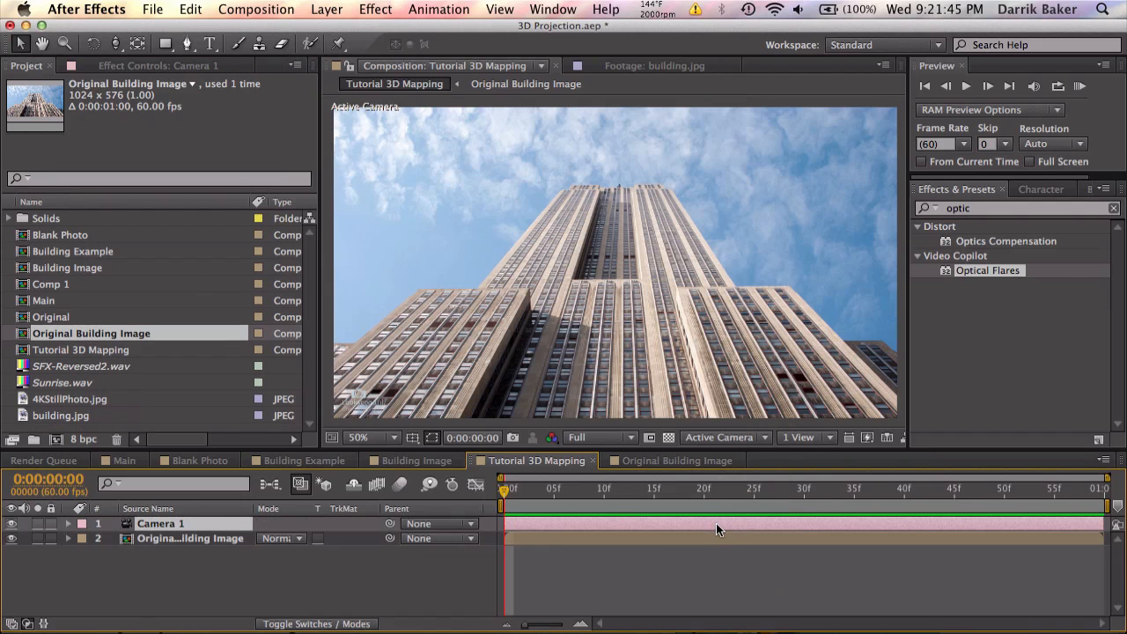
# Step: Add a white point light named Light 1 at 100% intensity that casts shadows with 100% darkness
pyautogui.click(310, 7)
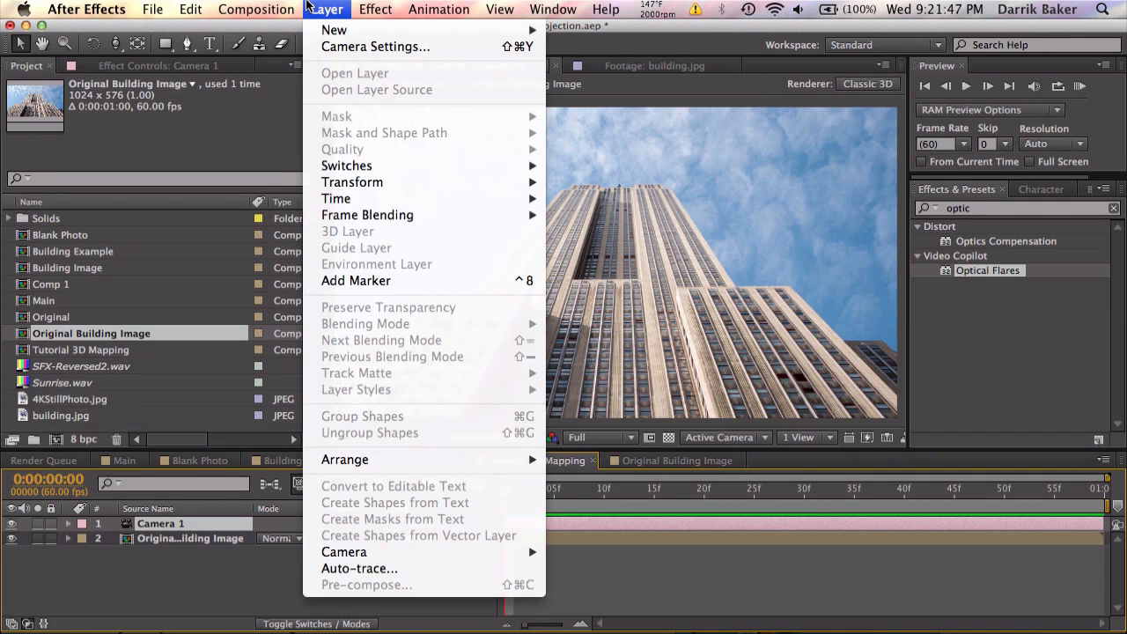
pyautogui.moveTo(323, 30)
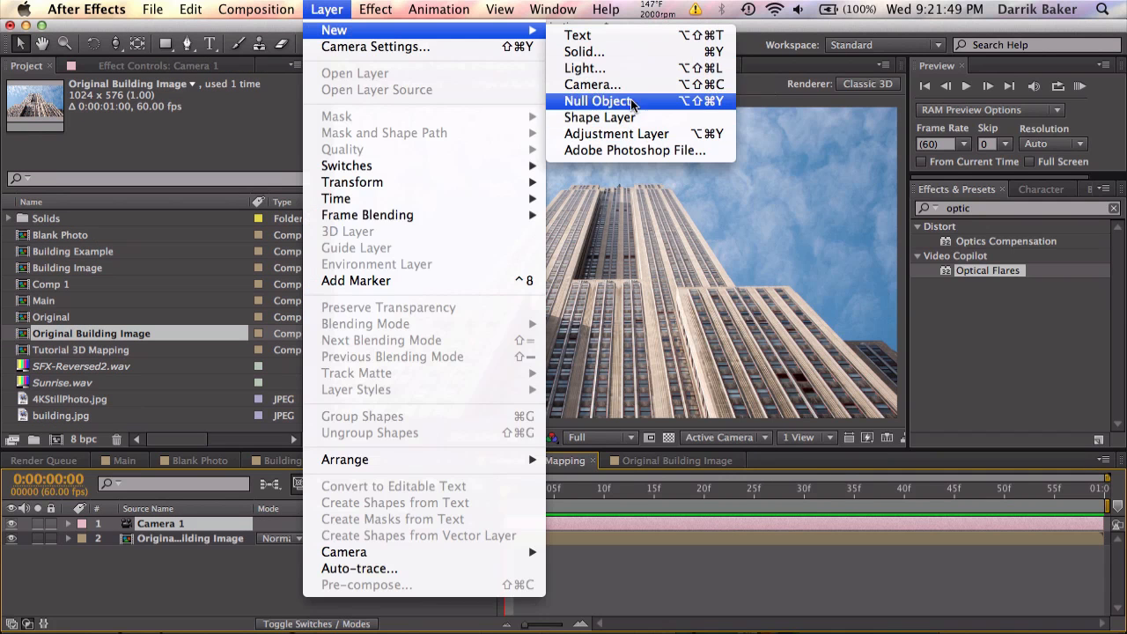
pyautogui.click(615, 69)
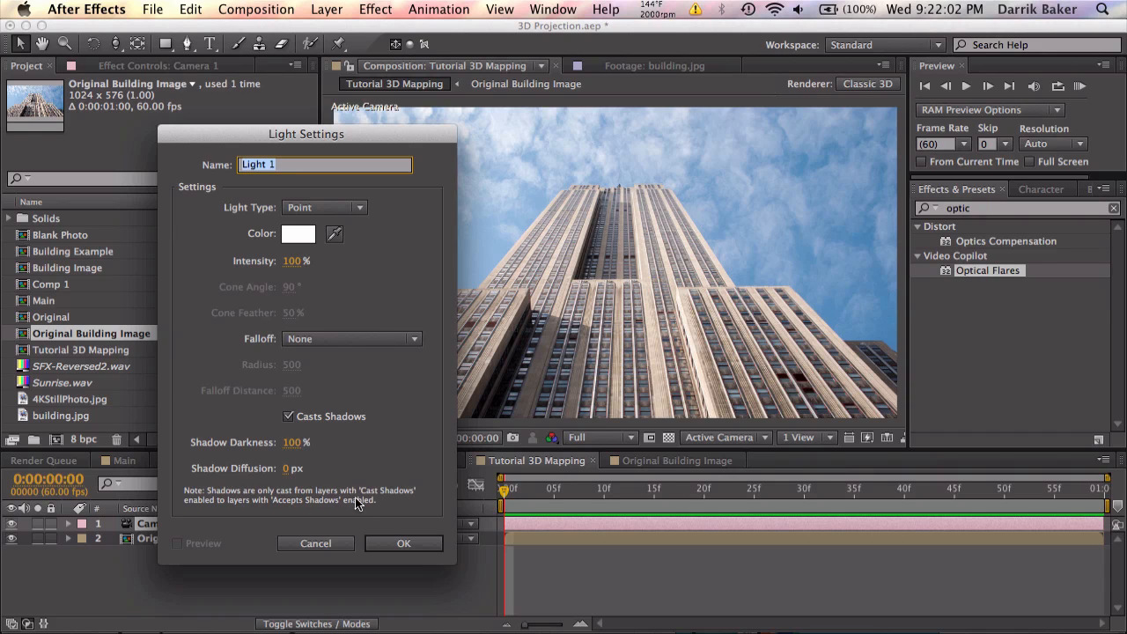
pyautogui.click(398, 542)
pyautogui.scroll(-4, 677, 197)
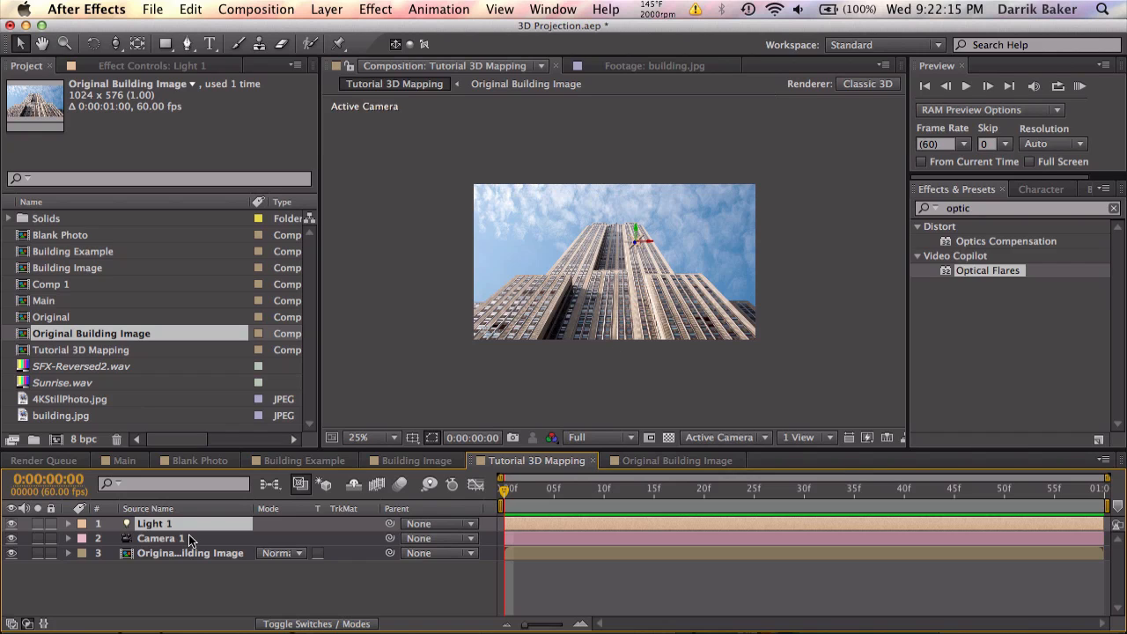
# Step: Duplicate the Original Building Image layer and rename the upper copy Reference
pyautogui.click(212, 553)
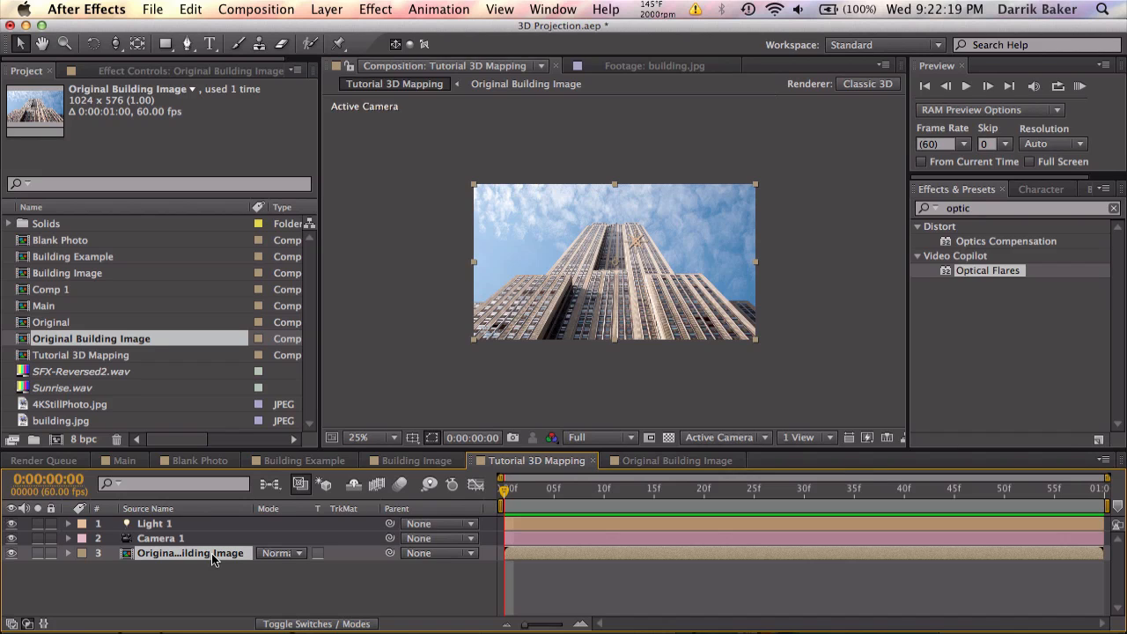
pyautogui.click(204, 523)
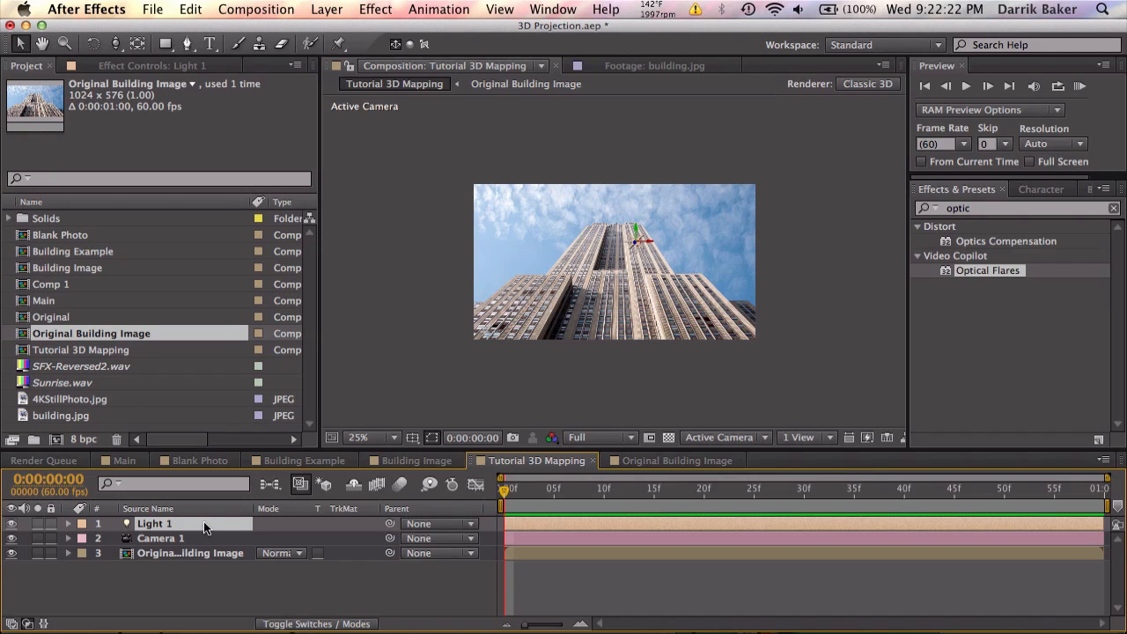
pyautogui.click(208, 555)
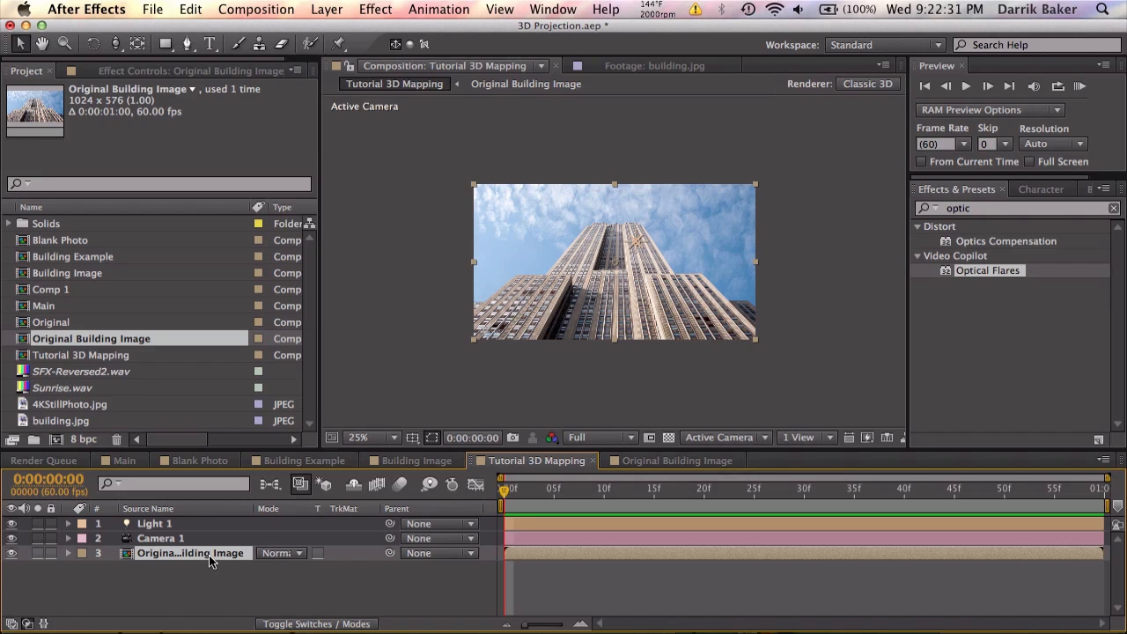
pyautogui.scroll(1, 453, 253)
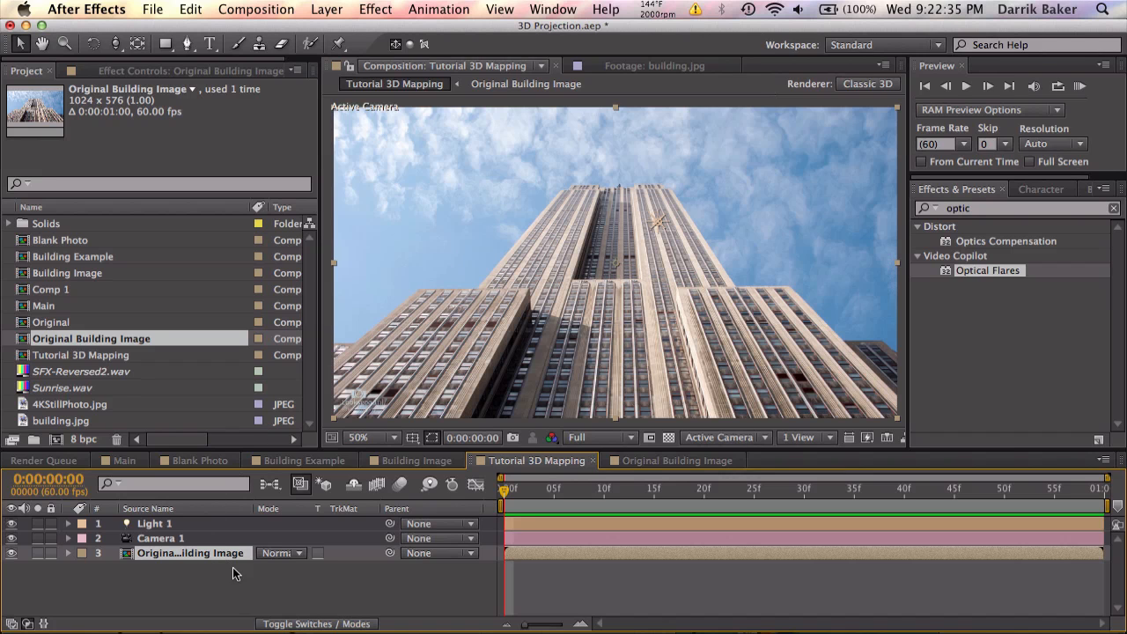
pyautogui.press('super+d')
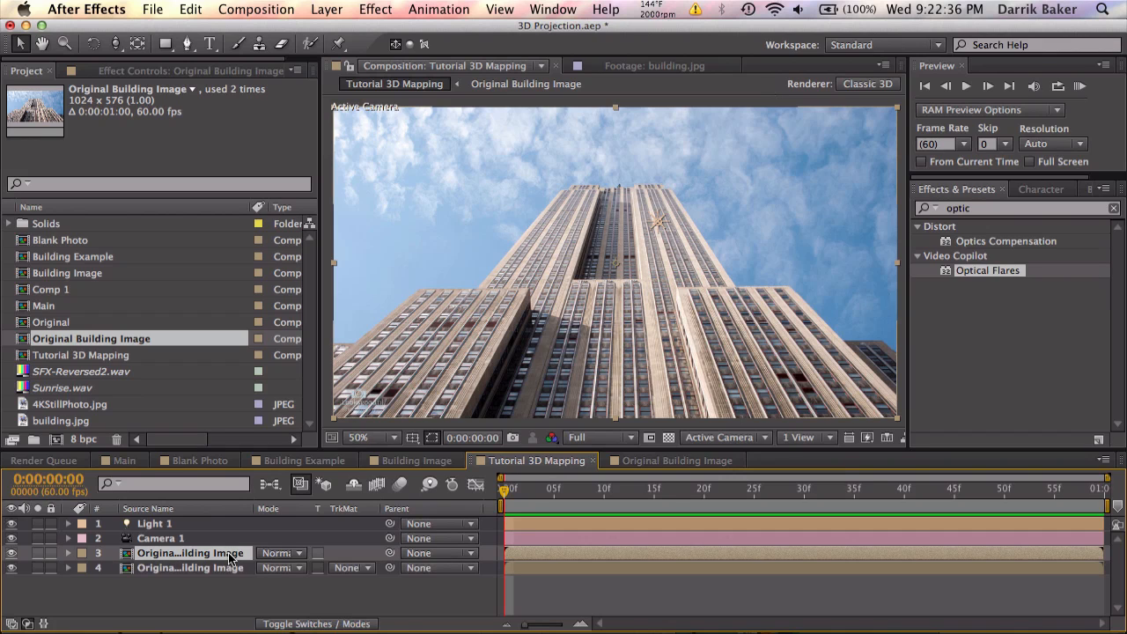
pyautogui.press('Return')
pyautogui.write('Reference')
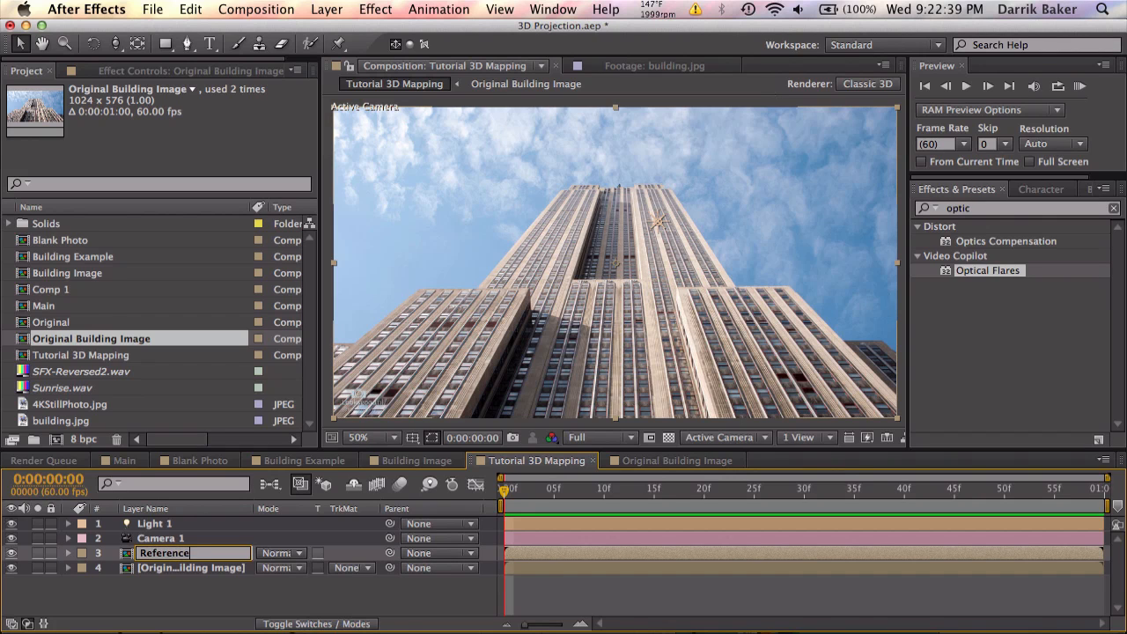
pyautogui.press('Return')
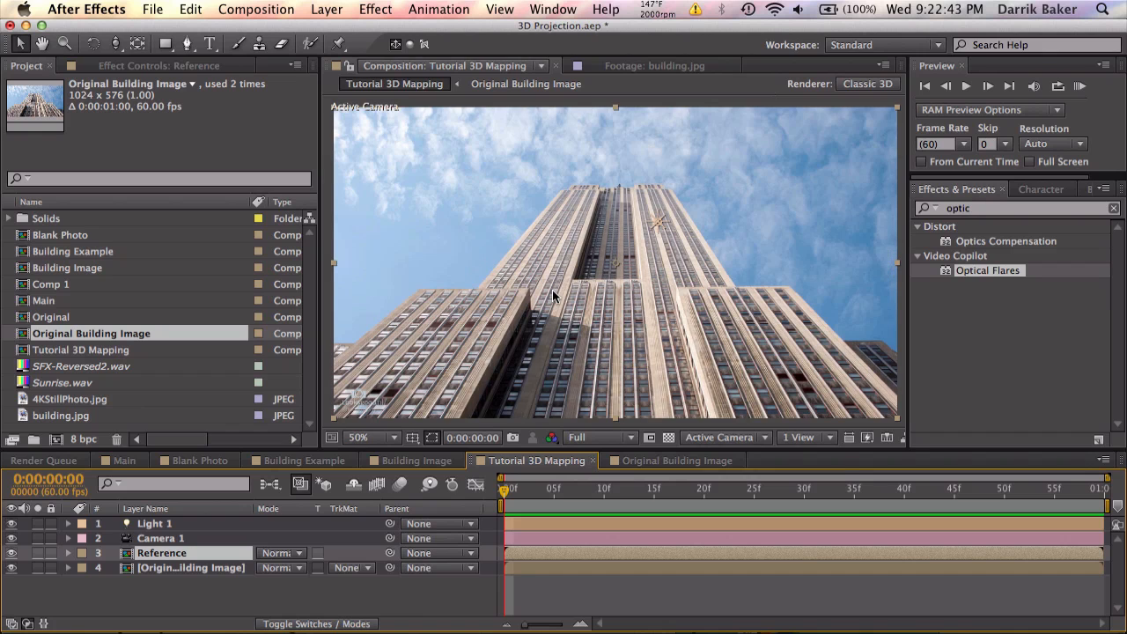
# Step: Show the layer switches and make the Original Building Image layer below Reference a 3D layer
pyautogui.click(334, 624)
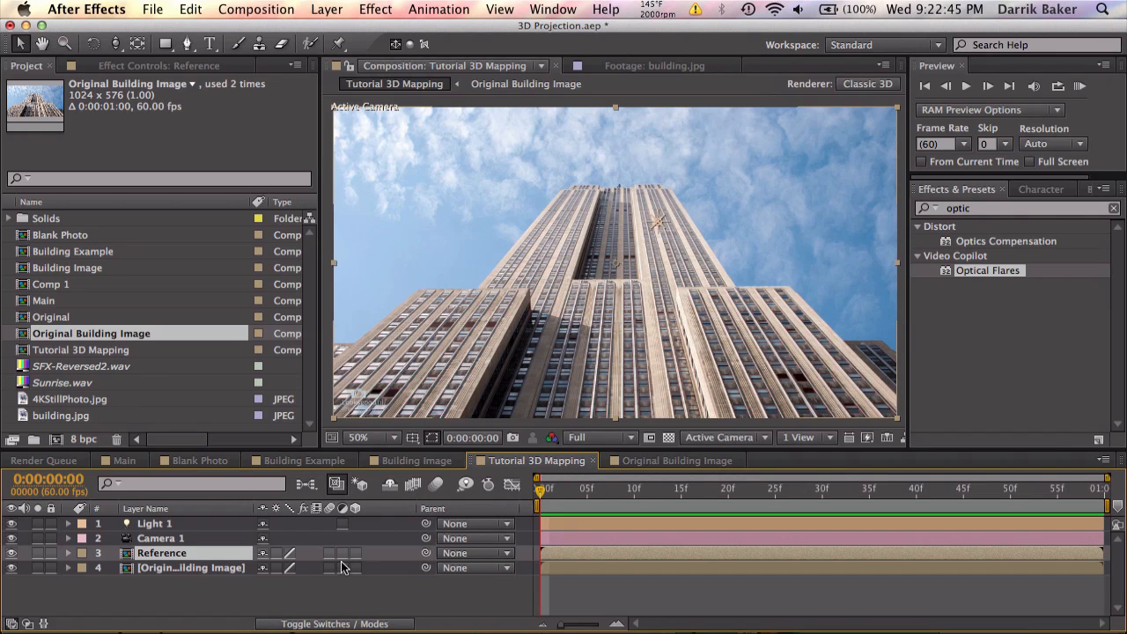
pyautogui.click(235, 568)
pyautogui.click(354, 568)
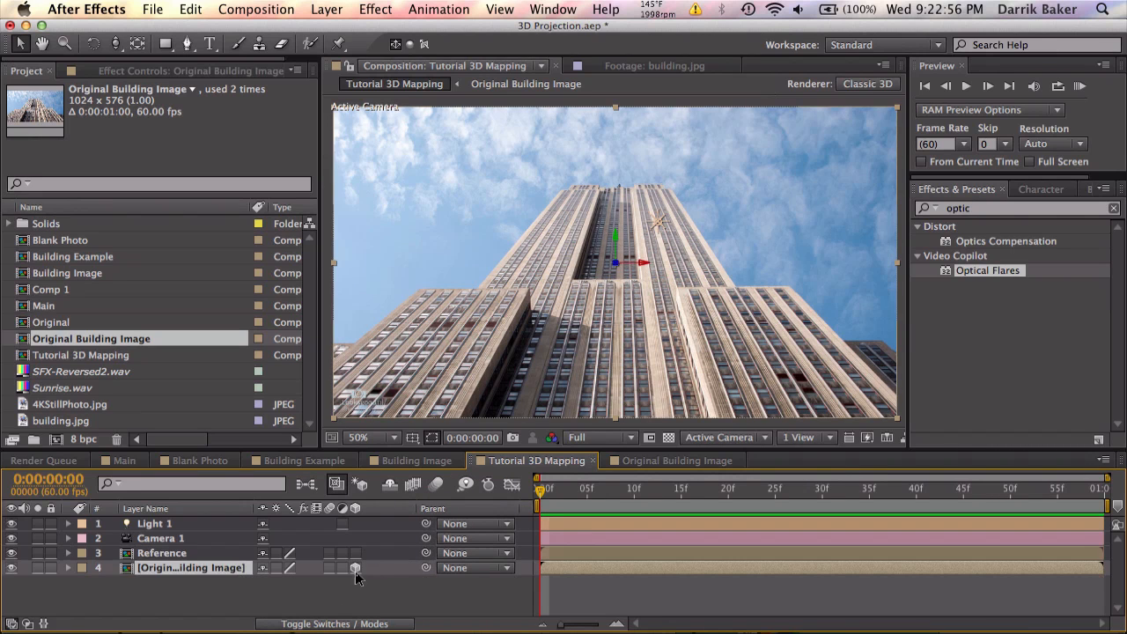
# Step: Copy Camera 1's position to Light 1 and the Original Building Image layer, so all three share 640.0, 360.0, -995.6
pyautogui.press('p')
pyautogui.click(194, 539)
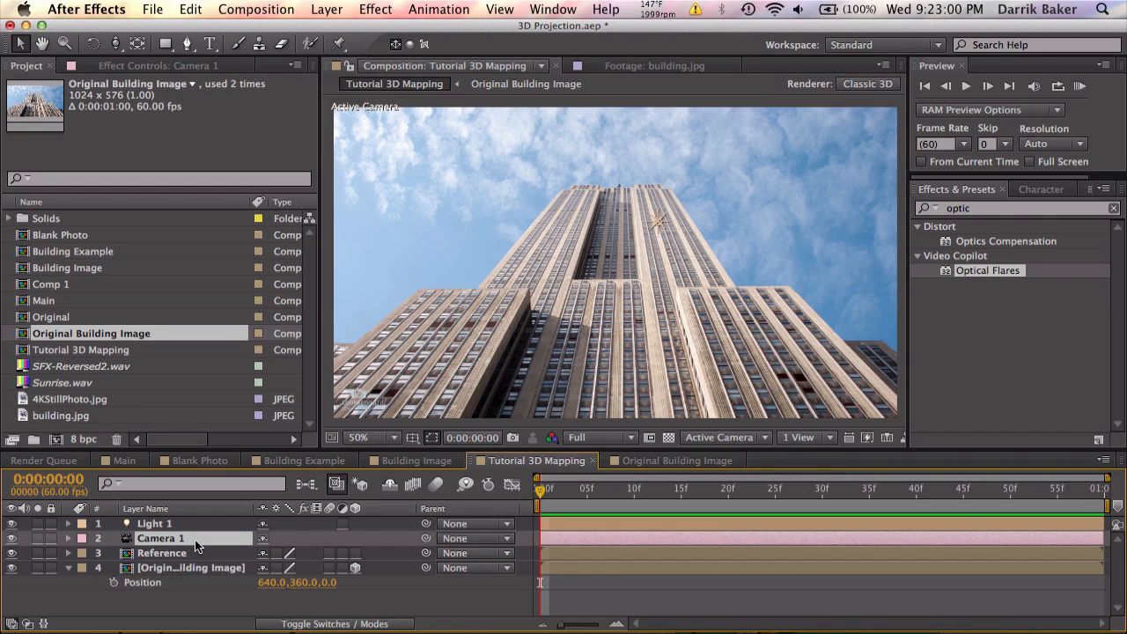
pyautogui.press('p')
pyautogui.click(194, 522)
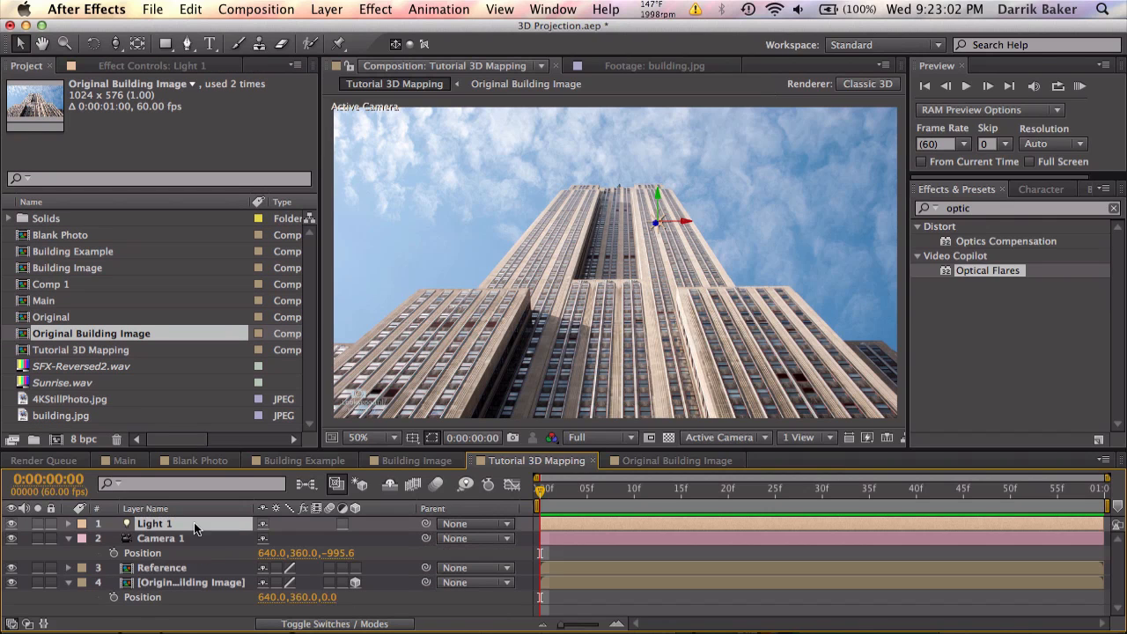
pyautogui.press('p')
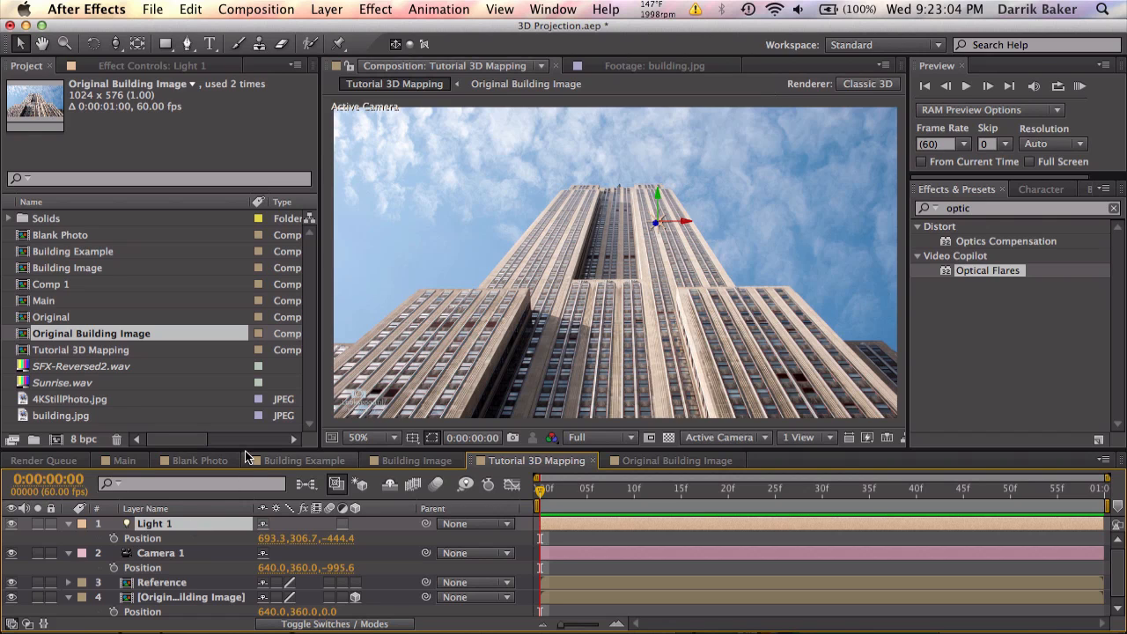
pyautogui.moveTo(248, 439); pyautogui.dragTo(248, 425)
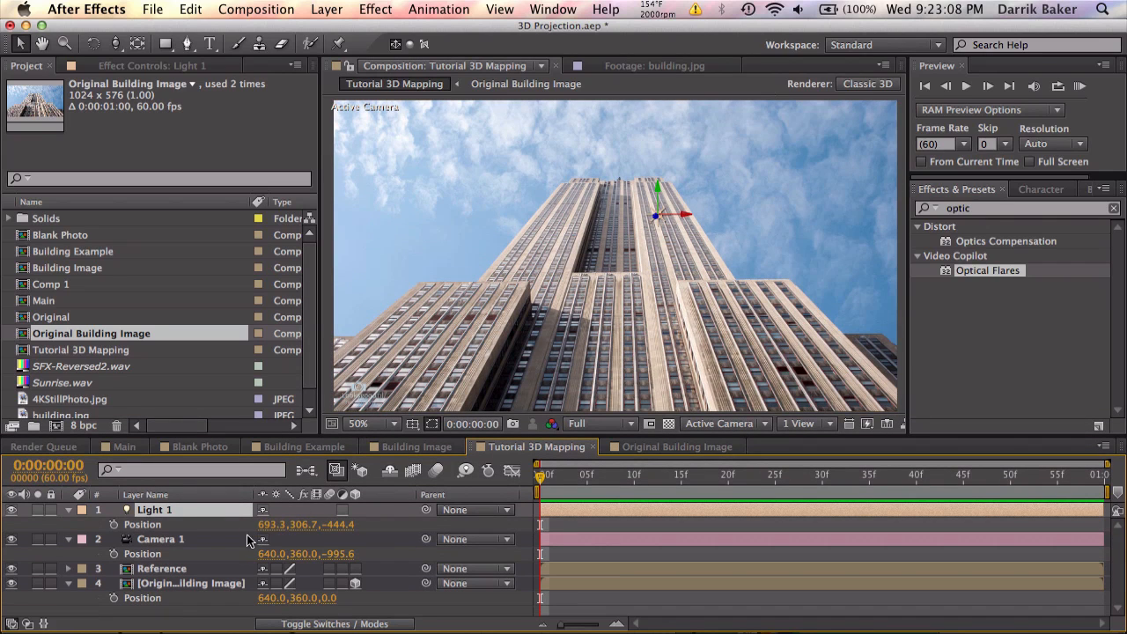
pyautogui.click(190, 540)
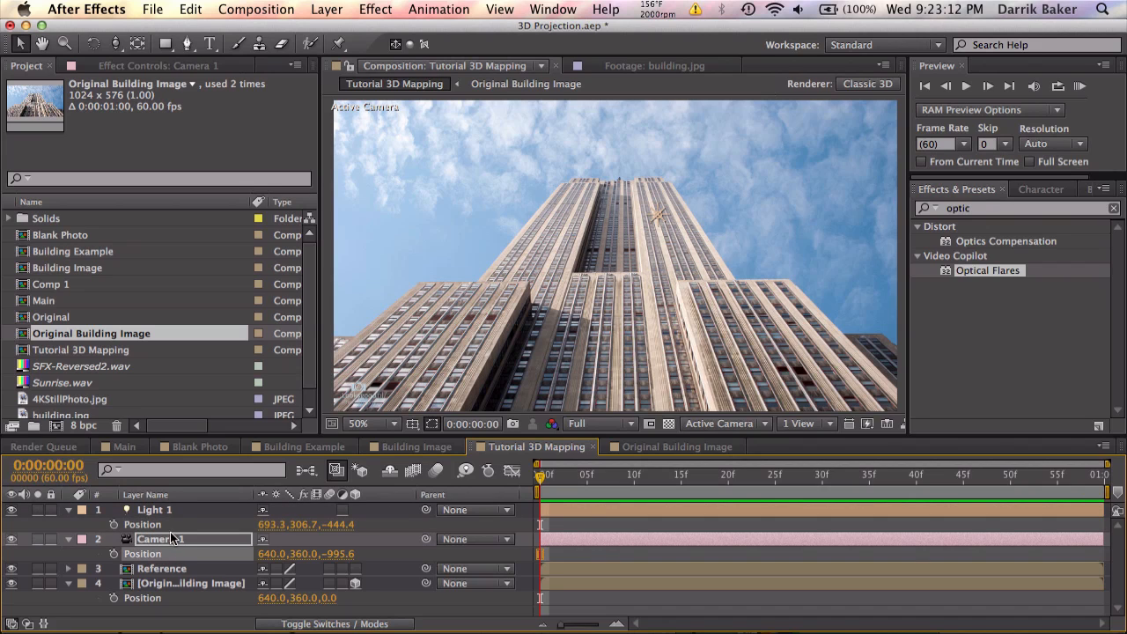
pyautogui.click(163, 525)
pyautogui.press('super+v')
pyautogui.click(171, 602)
pyautogui.press('super+v')
# Step: Inspect the overlapping camera, light and image layer from Custom View 1, then return to the Active Camera view
pyautogui.click(713, 424)
pyautogui.click(742, 583)
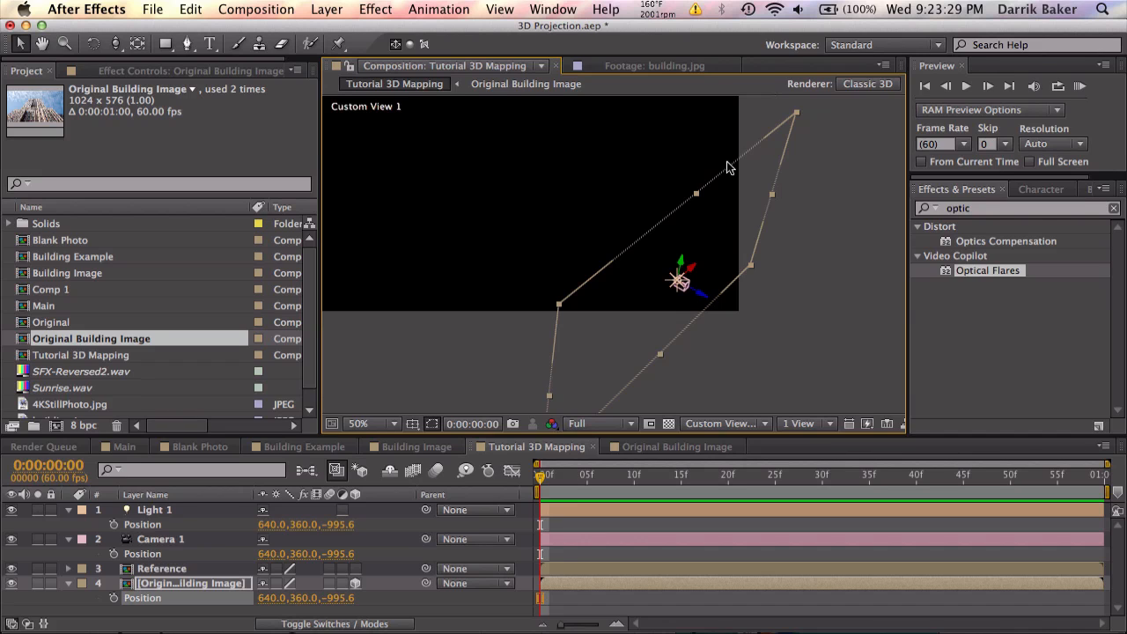
pyautogui.click(743, 423)
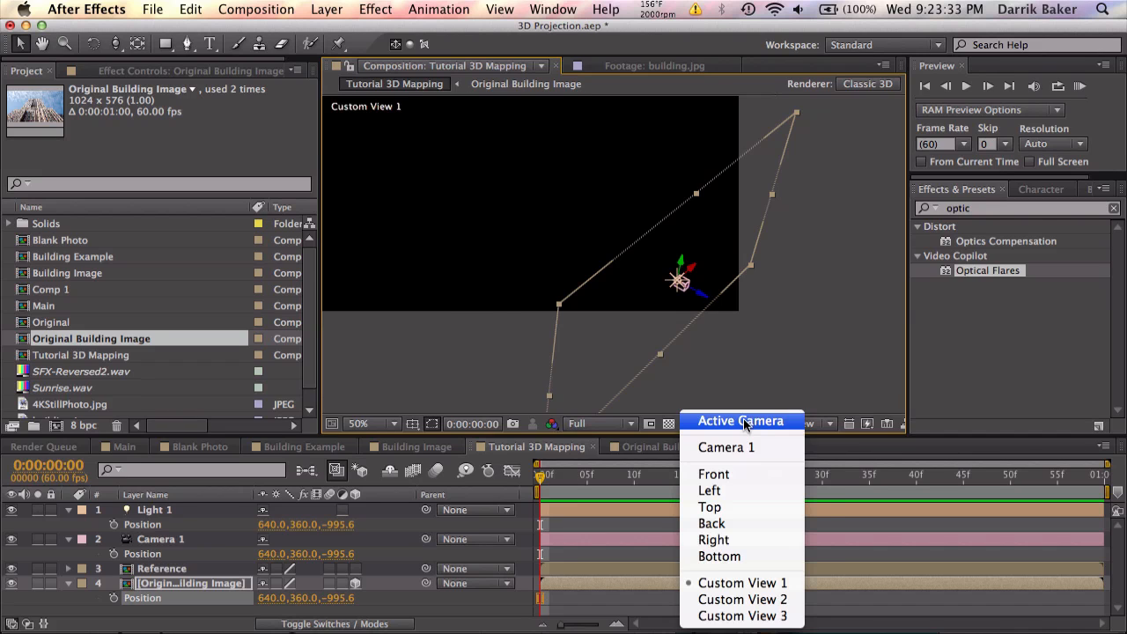
pyautogui.click(744, 421)
pyautogui.press('h')
pyautogui.moveTo(554, 251); pyautogui.dragTo(667, 326)
pyautogui.press('v')
# Step: Hide the Reference layer and move the Original Building Image layer slightly in front of the camera, to a Z position of about -984.6
pyautogui.click(11, 568)
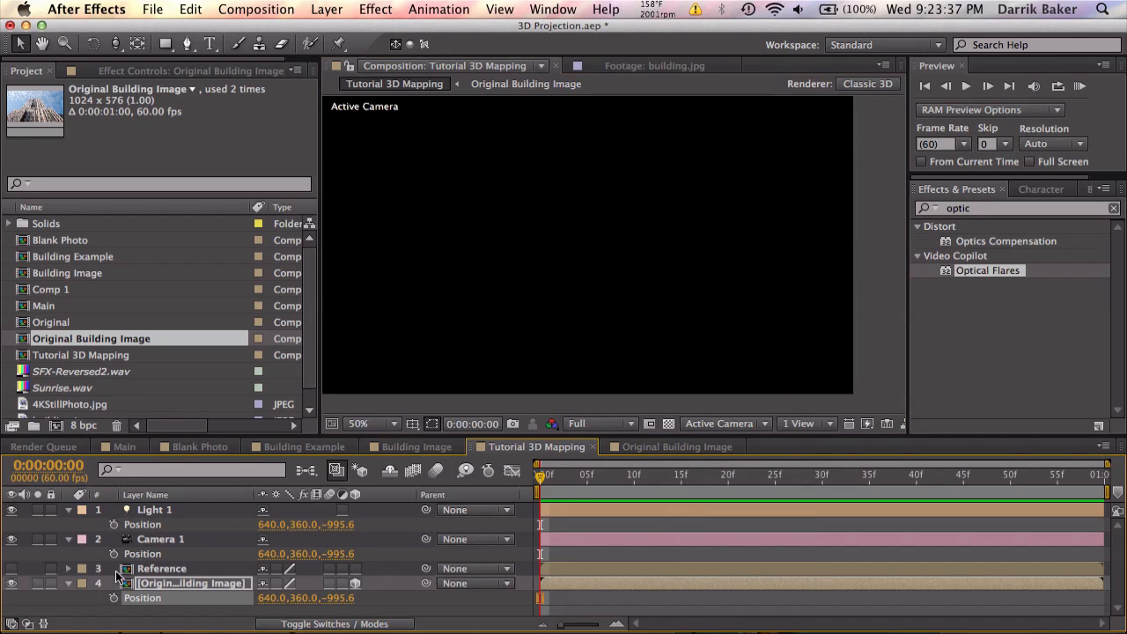
pyautogui.click(164, 588)
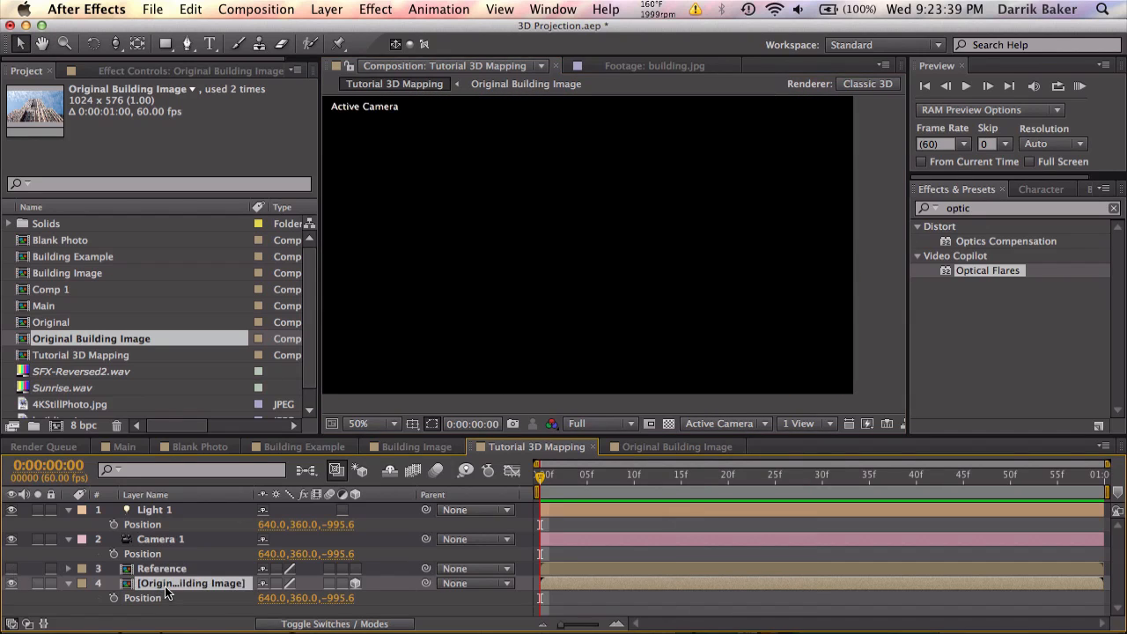
pyautogui.click(345, 598)
pyautogui.moveTo(345, 598)
pyautogui.mouseDown()
pyautogui.moveTo(419, 591)
pyautogui.moveTo(351, 598)
pyautogui.mouseUp()
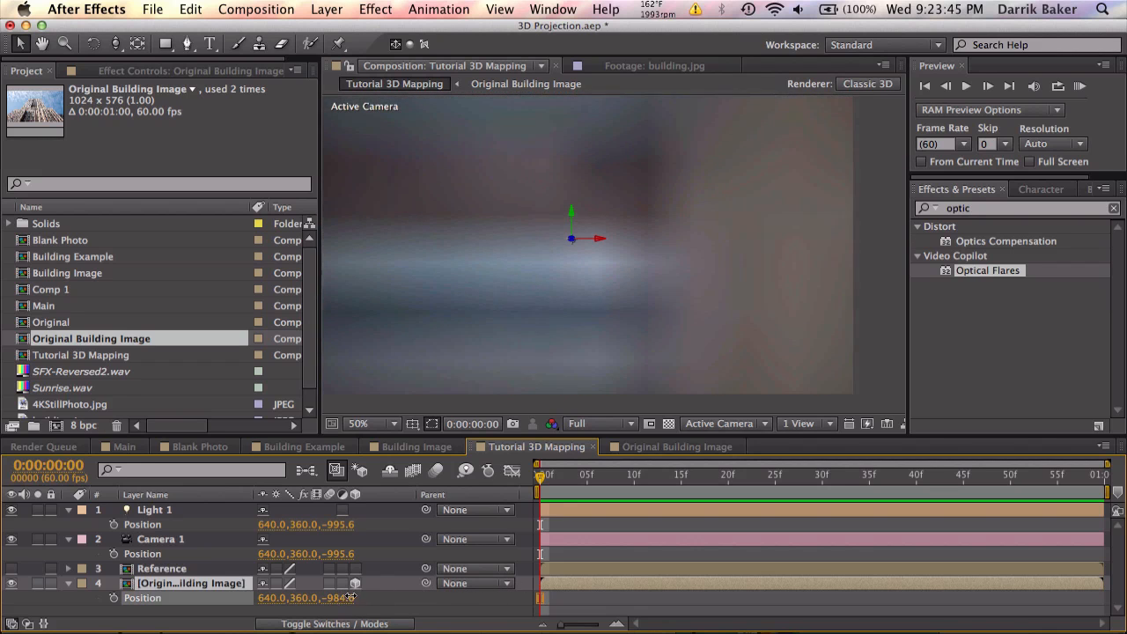
# Step: Reveal the scale of the Original Building Image layer and reduce it to 1.0% on all axes
pyautogui.press('h')
pyautogui.moveTo(589, 332); pyautogui.dragTo(634, 346)
pyautogui.press(',')
pyautogui.press(',')
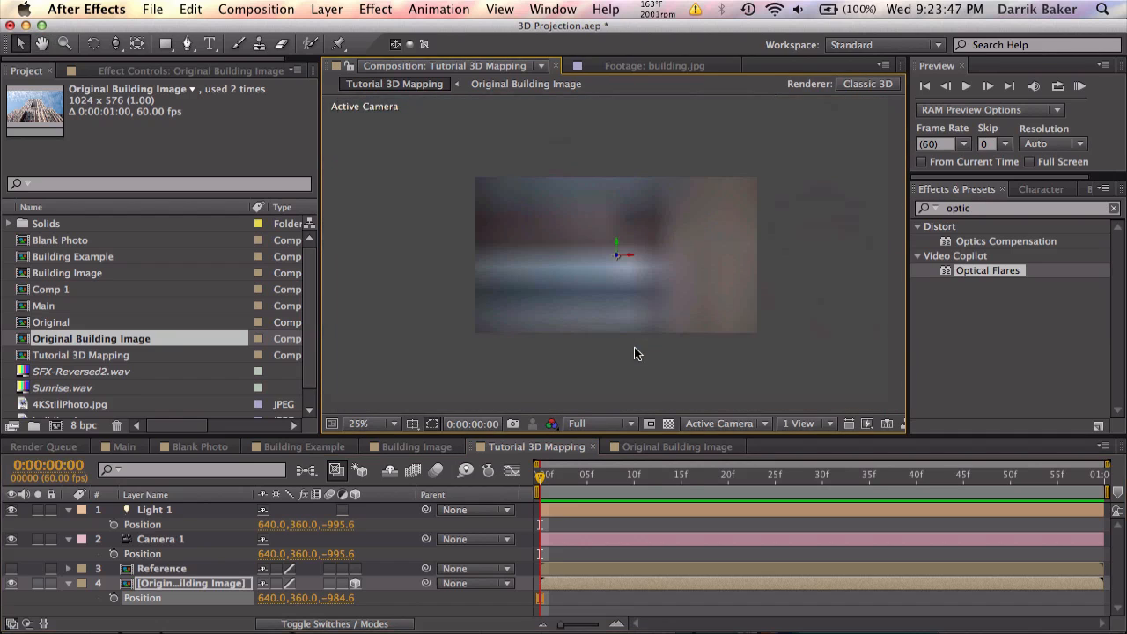
pyautogui.press('v')
pyautogui.press('s')
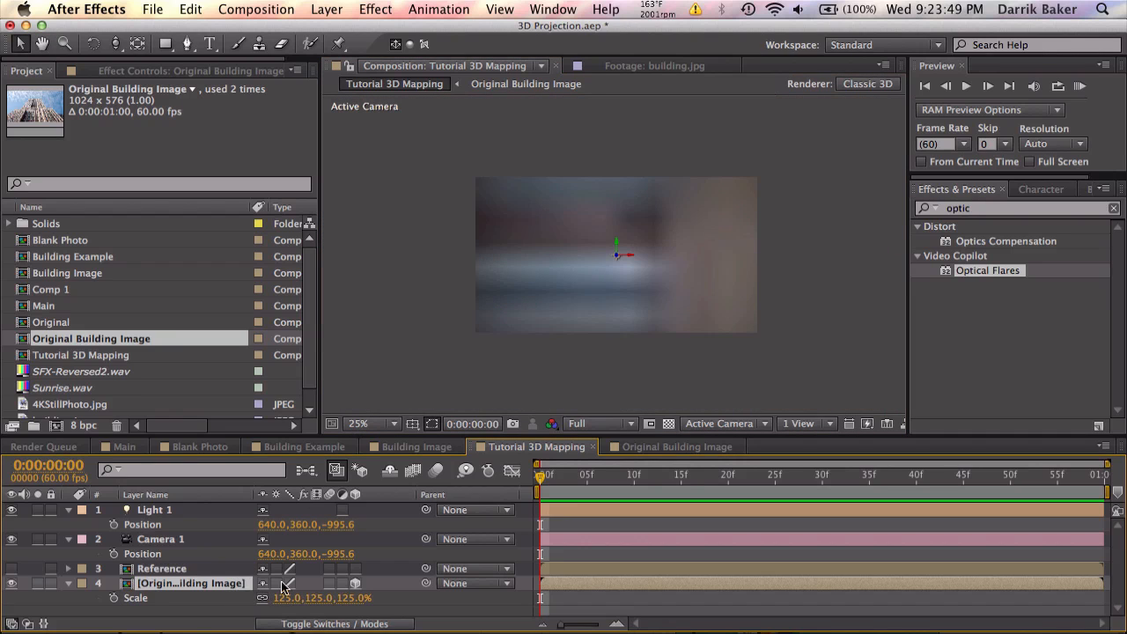
pyautogui.moveTo(345, 598); pyautogui.dragTo(249, 603)
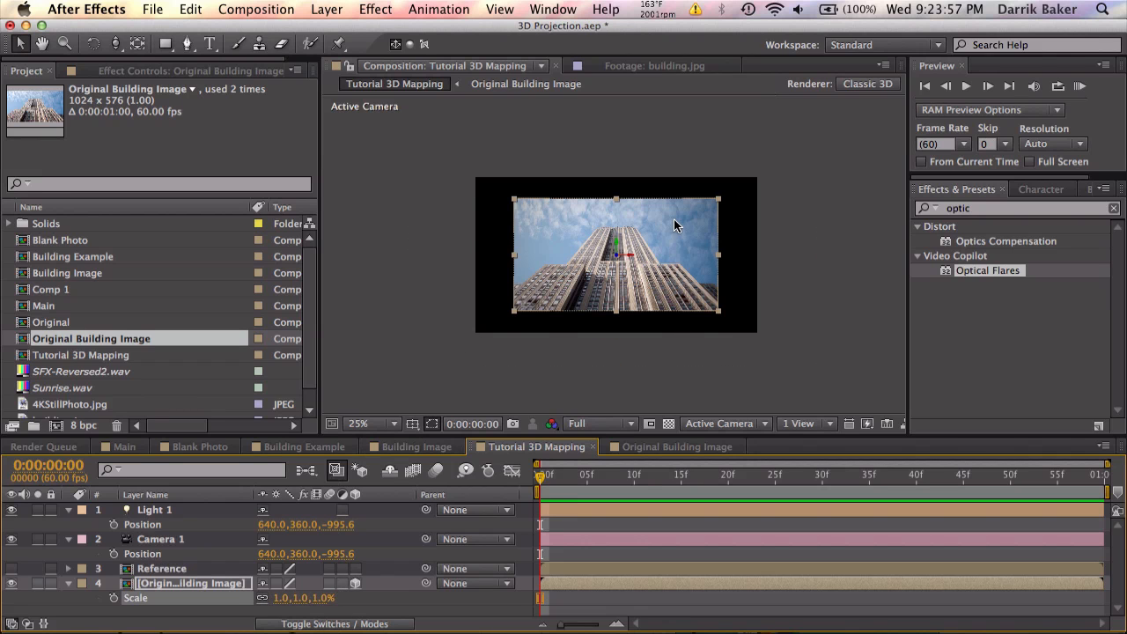
# Step: Enlarge the Original Building Image layer proportionally to 1.4% so it just fills the composition frame, and fit the view up to 100%
pyautogui.scroll(1, 674, 220)
pyautogui.moveTo(719, 199); pyautogui.dragTo(764, 175)
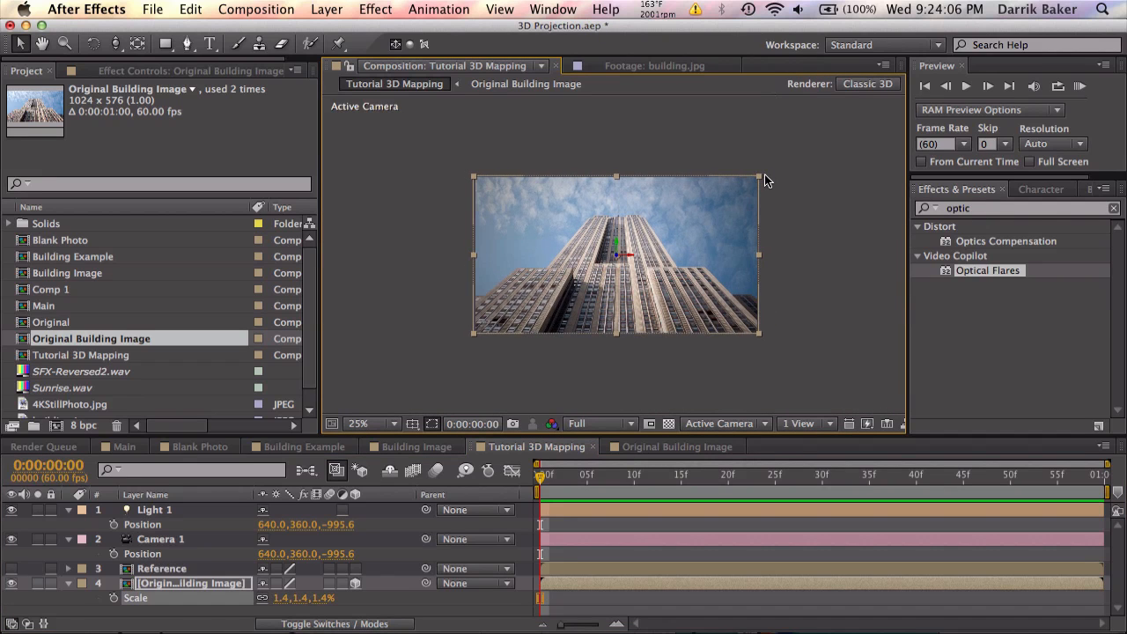
pyautogui.scroll(1, 709, 212)
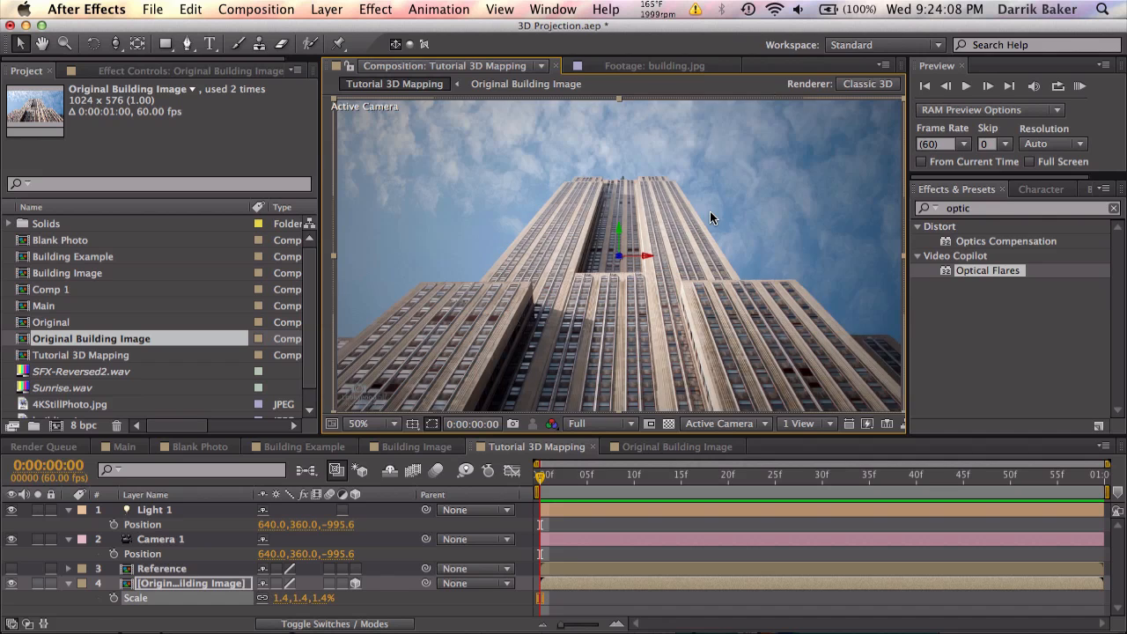
pyautogui.scroll(-1, 710, 212)
pyautogui.click(366, 423)
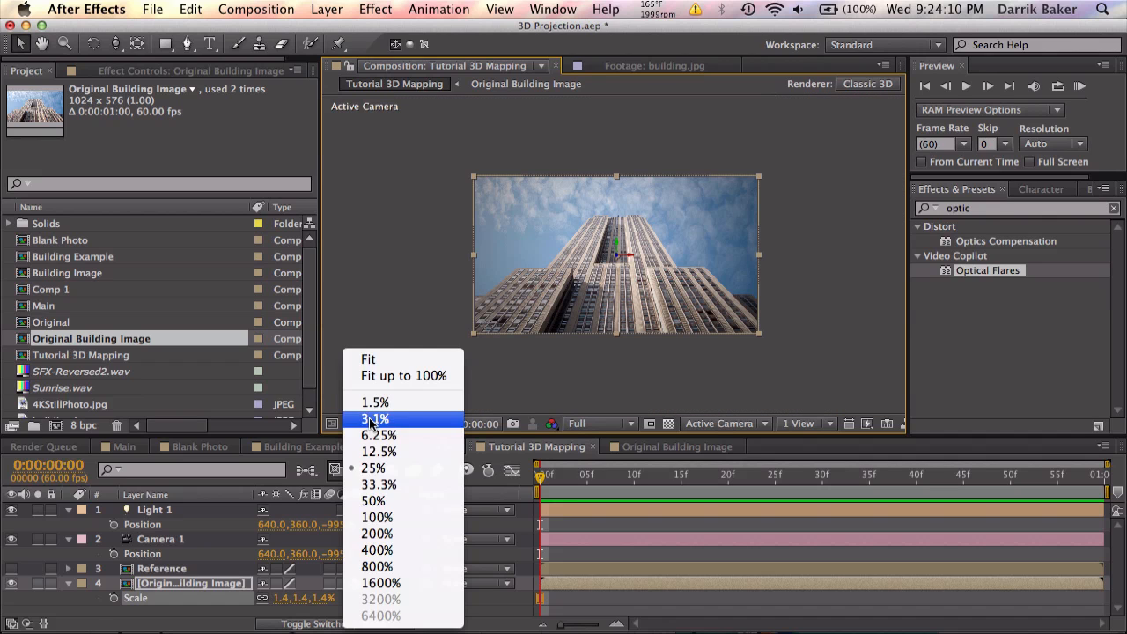
pyautogui.click(392, 380)
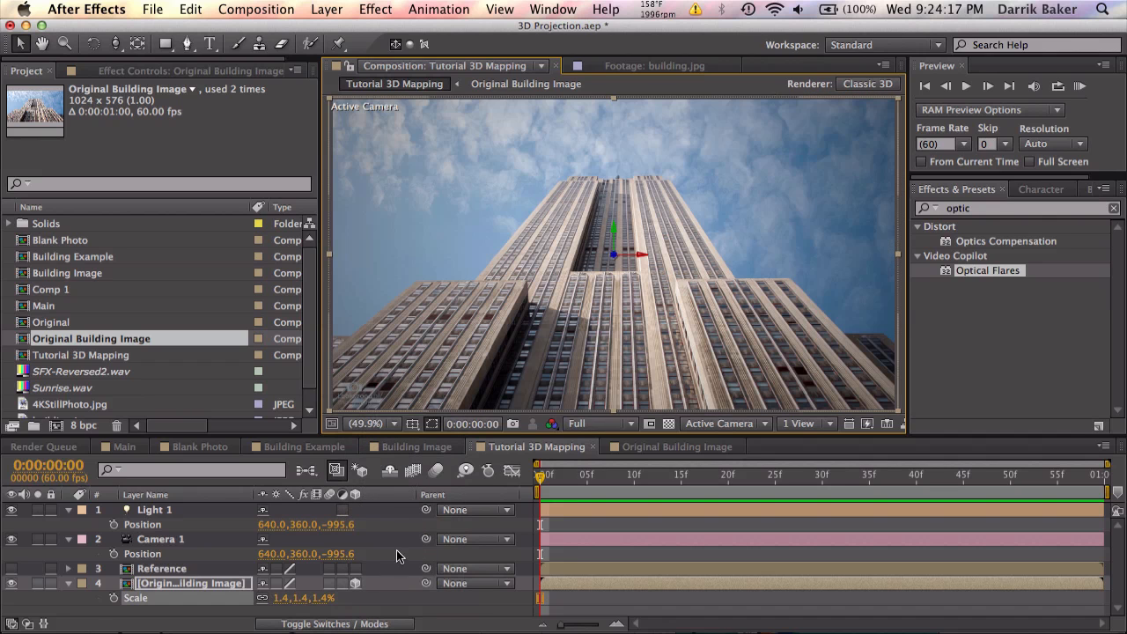
# Step: Move the Original Building Image layer above Reference and parent both it and Light 1 to Camera 1
pyautogui.moveTo(234, 583); pyautogui.dragTo(234, 564)
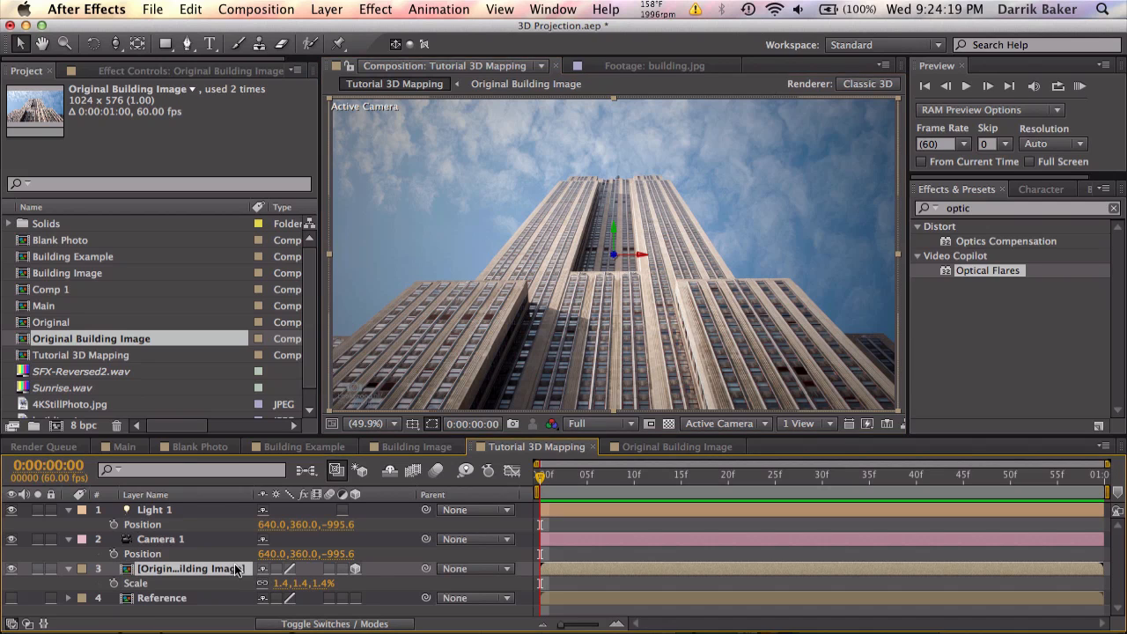
pyautogui.moveTo(426, 568); pyautogui.dragTo(158, 539)
pyautogui.moveTo(426, 509); pyautogui.dragTo(221, 538)
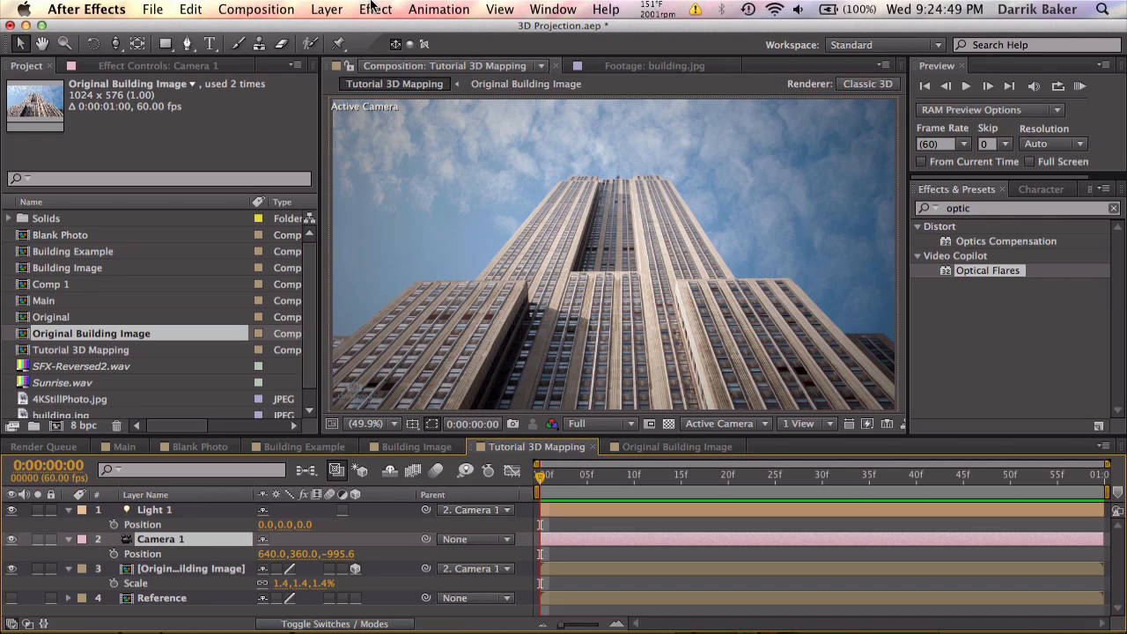
# Step: Create a new white (FFFFFF) solid, 200 px wide and 500 px high, in the Tutorial 3D Mapping composition
pyautogui.click(326, 9)
pyautogui.moveTo(336, 30)
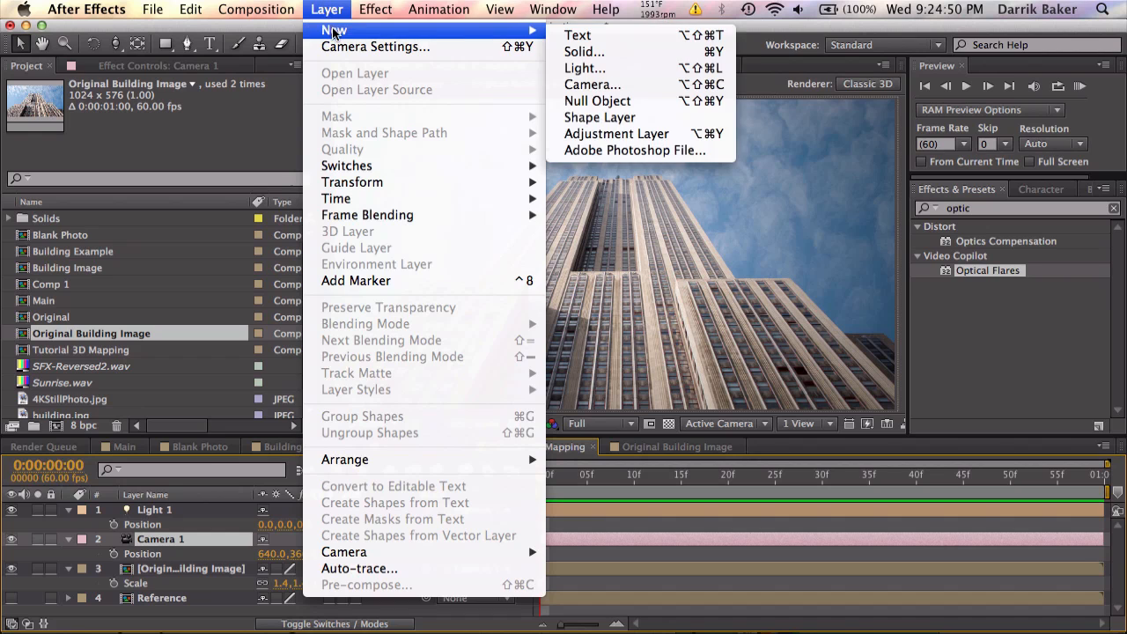
pyautogui.click(585, 51)
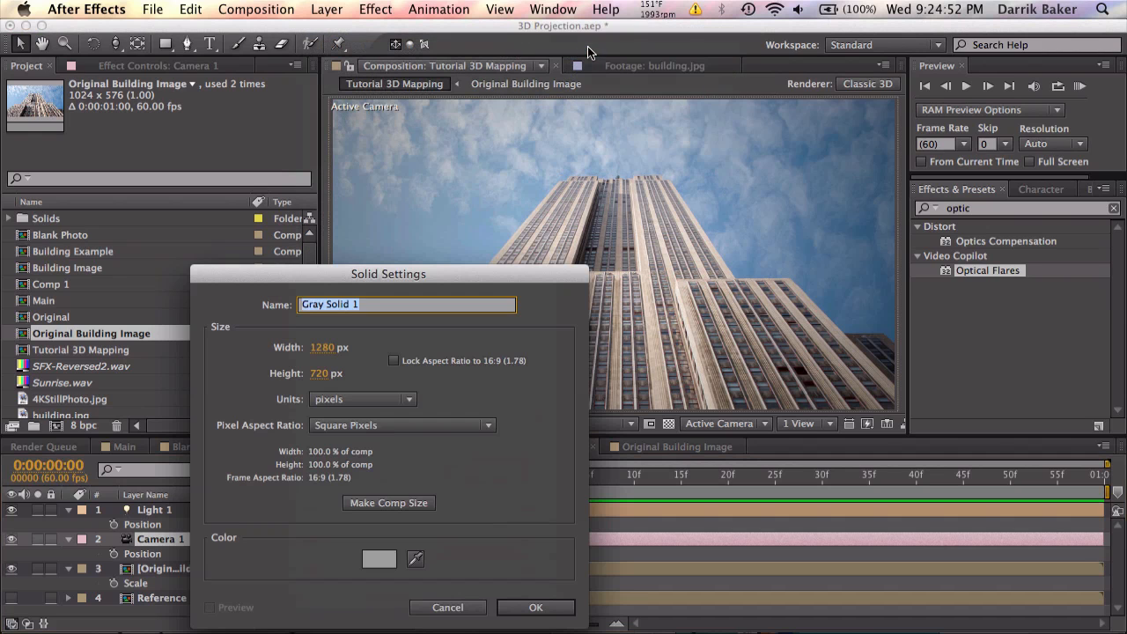
pyautogui.click(329, 349)
pyautogui.write('200')
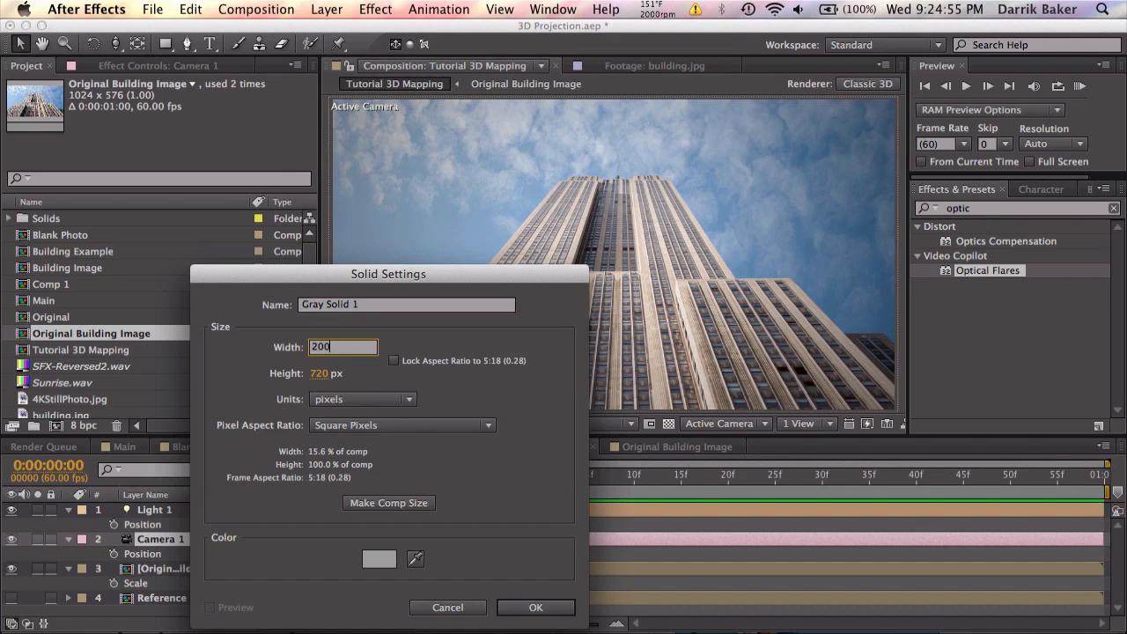
pyautogui.press('Tab')
pyautogui.write('500')
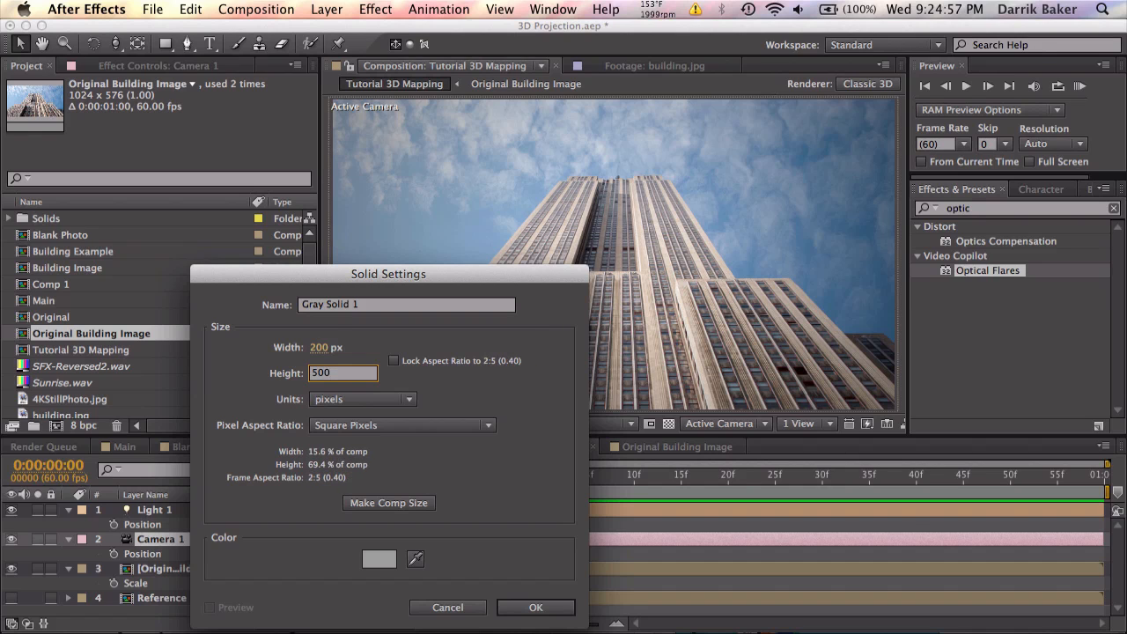
pyautogui.click(390, 569)
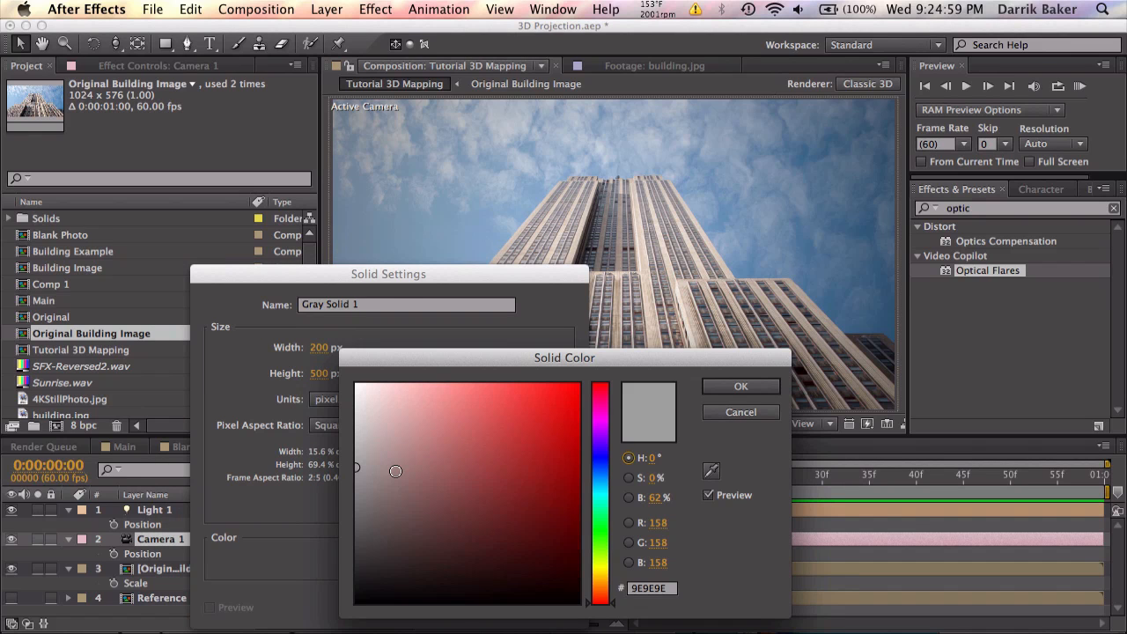
pyautogui.moveTo(396, 472); pyautogui.dragTo(296, 327)
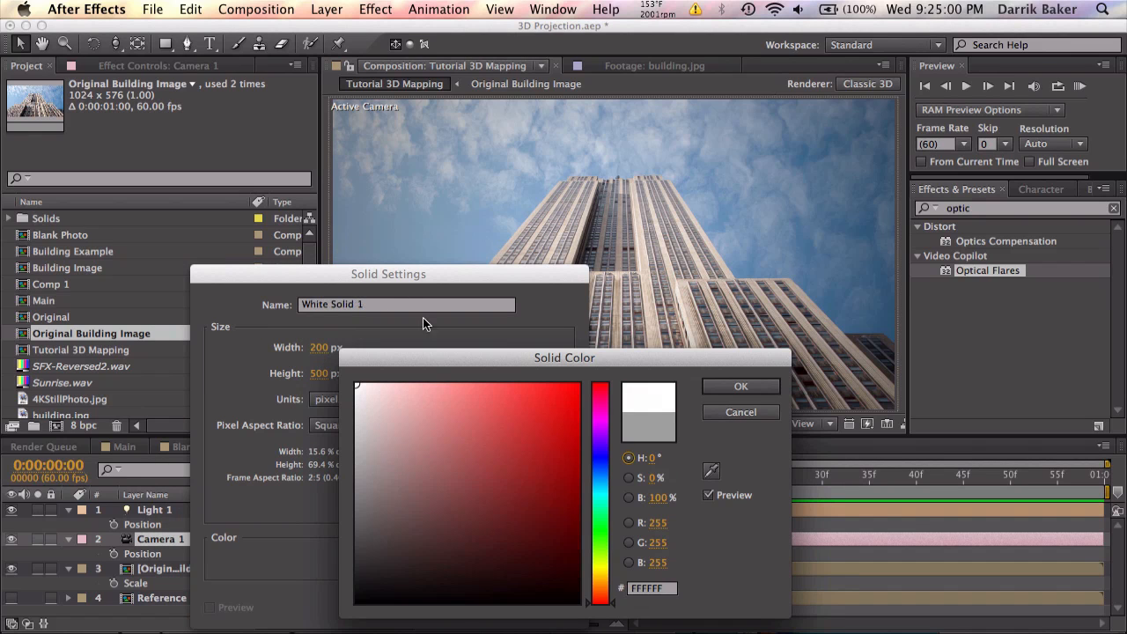
pyautogui.click(740, 386)
pyautogui.click(530, 605)
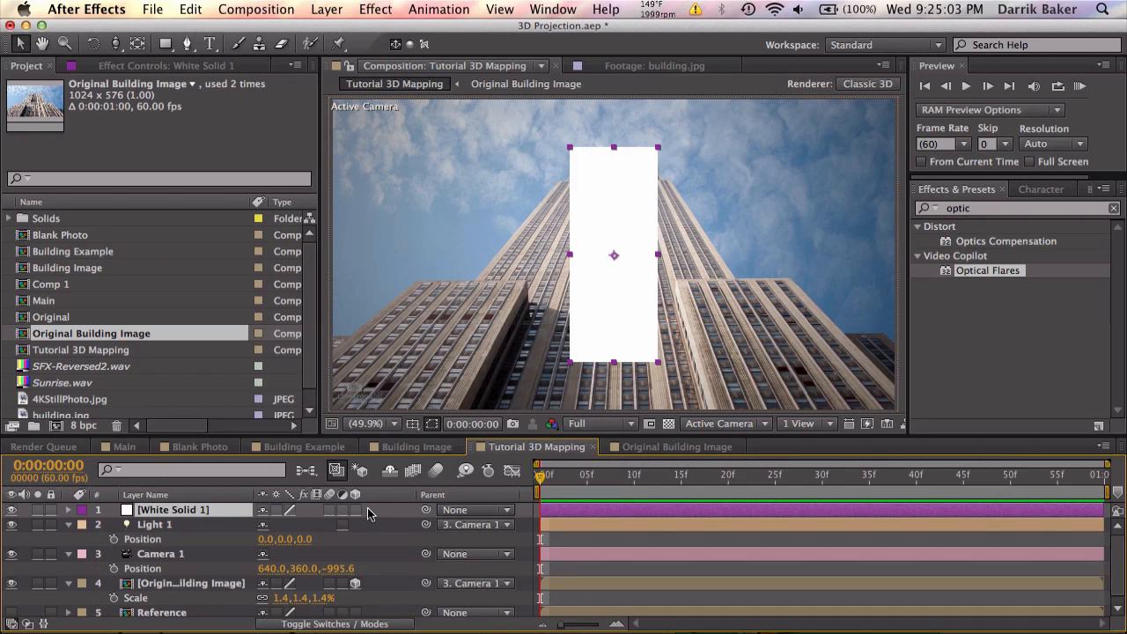
# Step: Find the Generate Grid effect and apply it to the White Solid 1 layer
pyautogui.click(1017, 207)
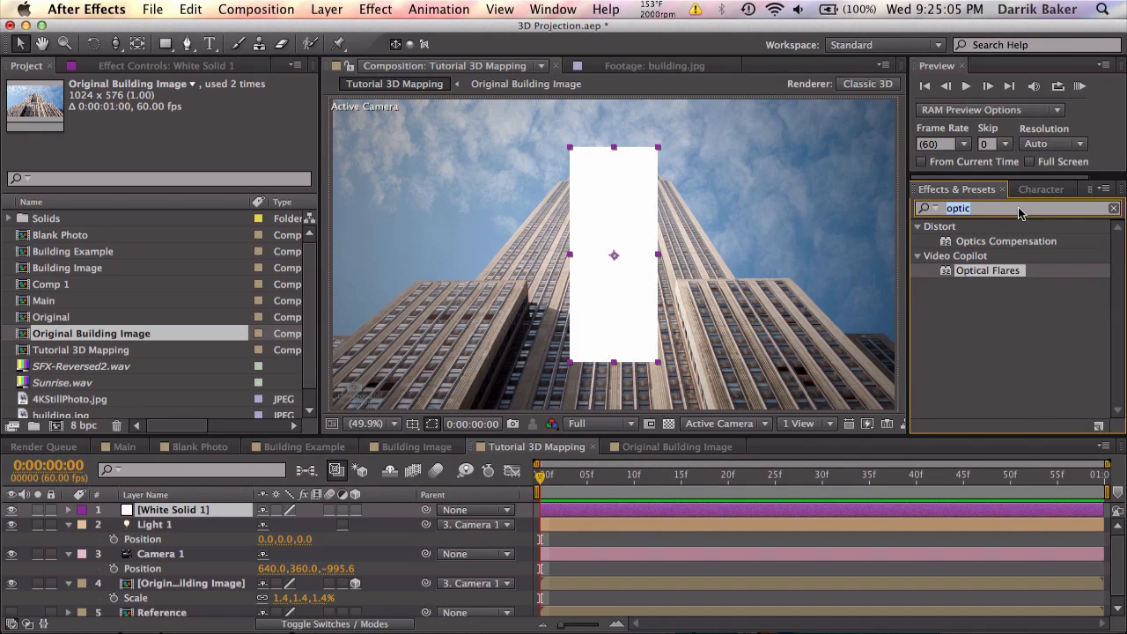
pyautogui.write('grid')
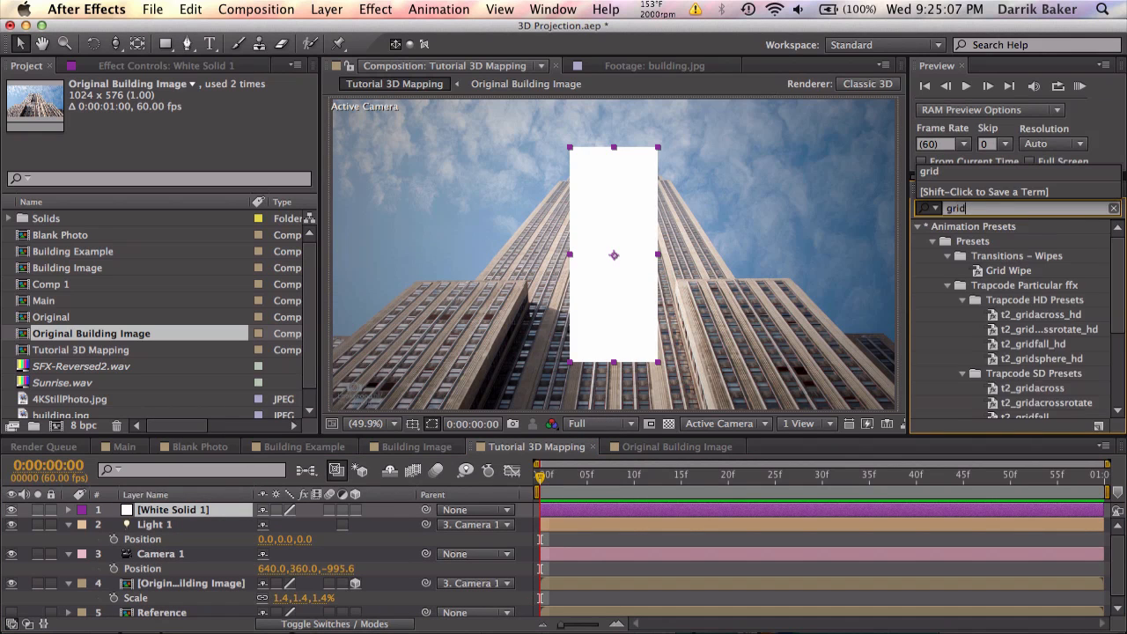
pyautogui.moveTo(966, 351)
pyautogui.mouseDown()
pyautogui.moveTo(677, 509)
pyautogui.moveTo(605, 513)
pyautogui.mouseUp()
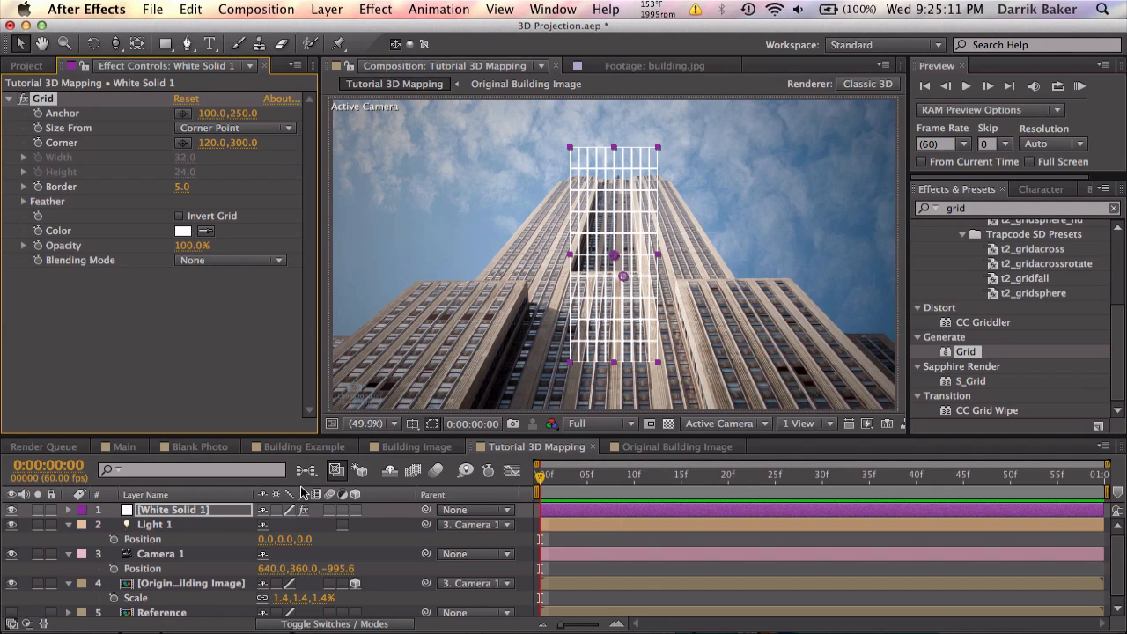
# Step: Make White Solid 1 a 3D layer and turn off Accepts Lights in its material options
pyautogui.click(360, 510)
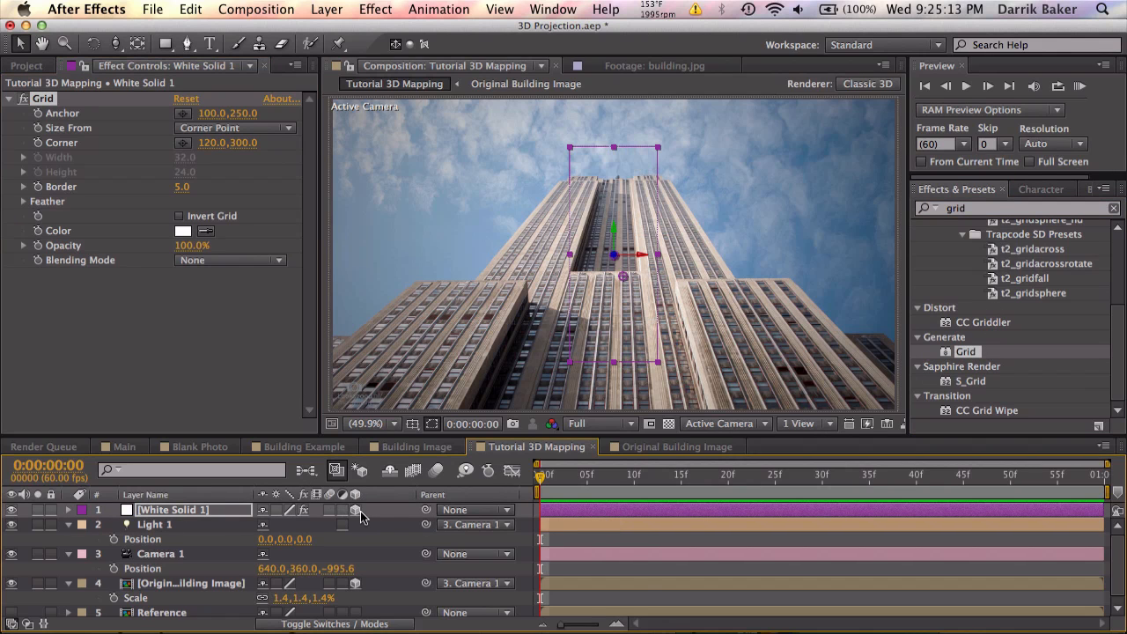
pyautogui.click(225, 510)
pyautogui.press('a')
pyautogui.press('a')
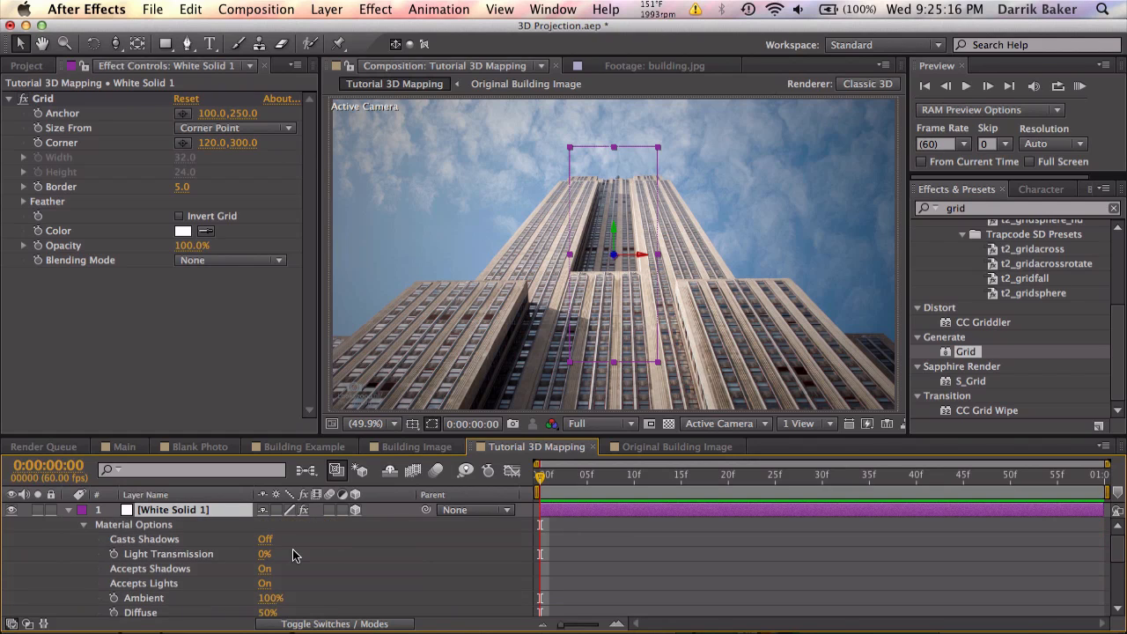
pyautogui.click(266, 584)
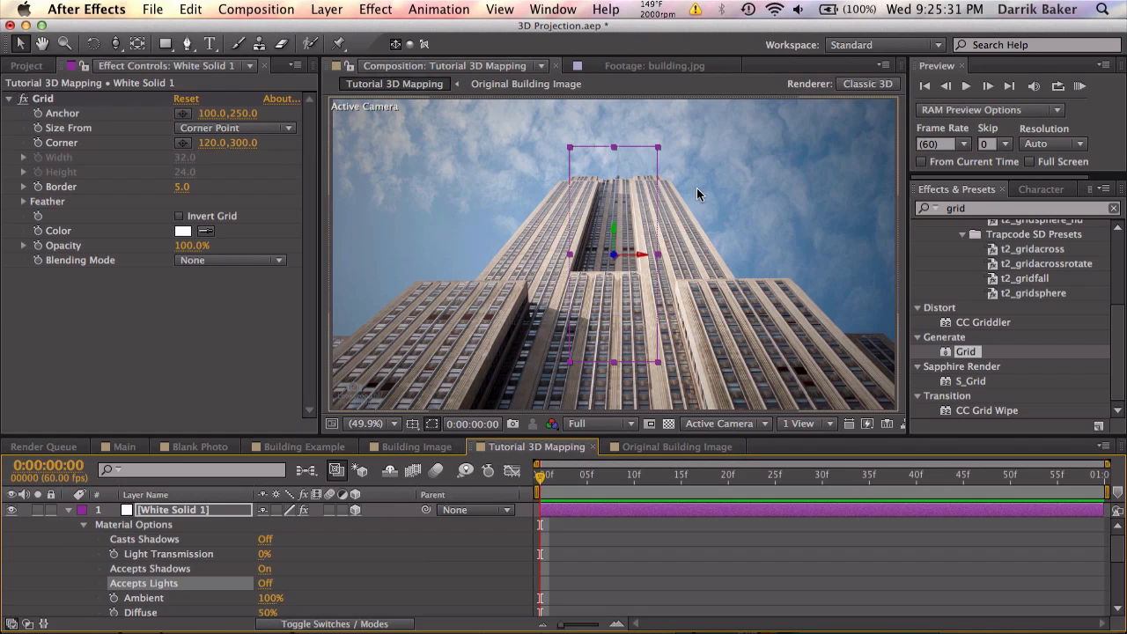
pyautogui.click(68, 509)
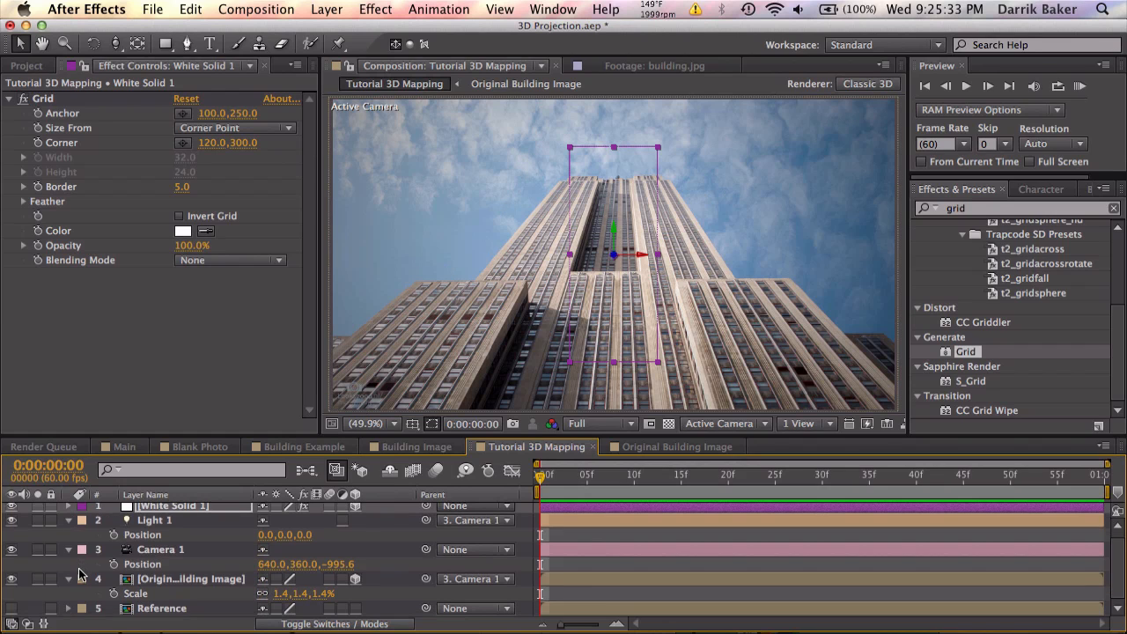
# Step: Rename the Original Building Image layer as 3D Projection, hide it and show the Reference layer instead
pyautogui.click(153, 581)
pyautogui.press('Return')
pyautogui.press('BackSpace')
pyautogui.write('3D Projection')
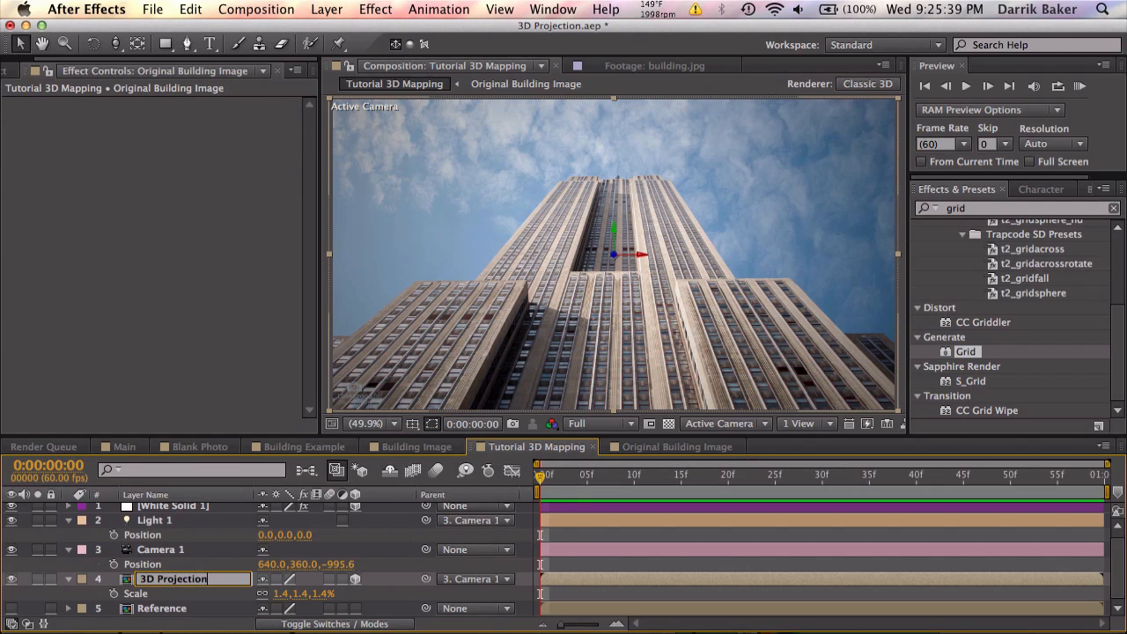
pyautogui.press('Return')
pyautogui.click(12, 580)
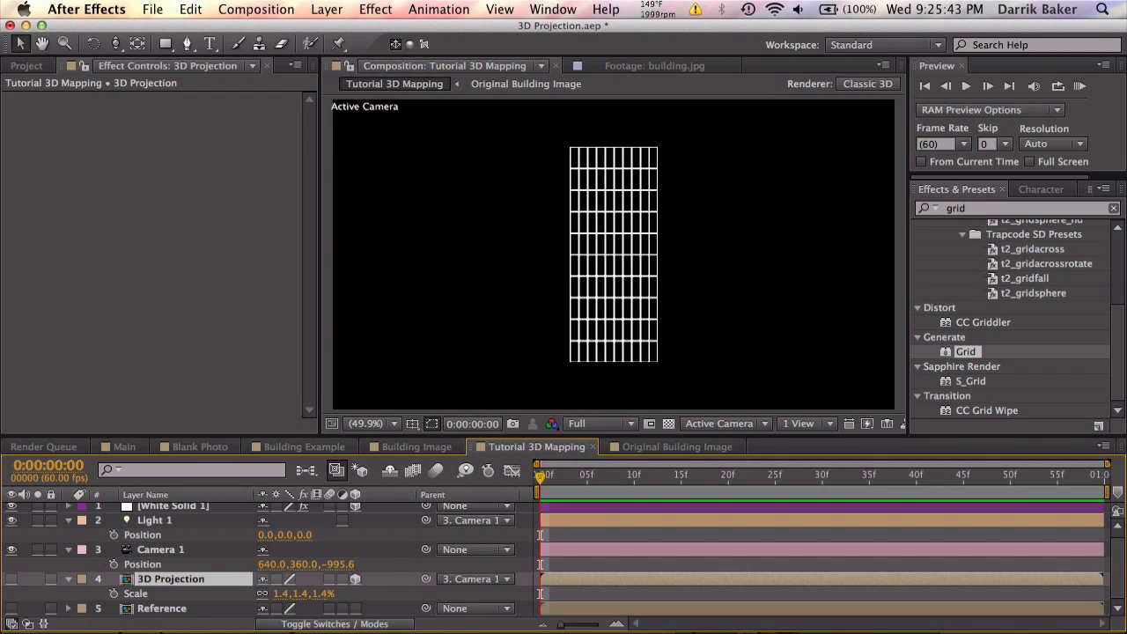
pyautogui.click(11, 608)
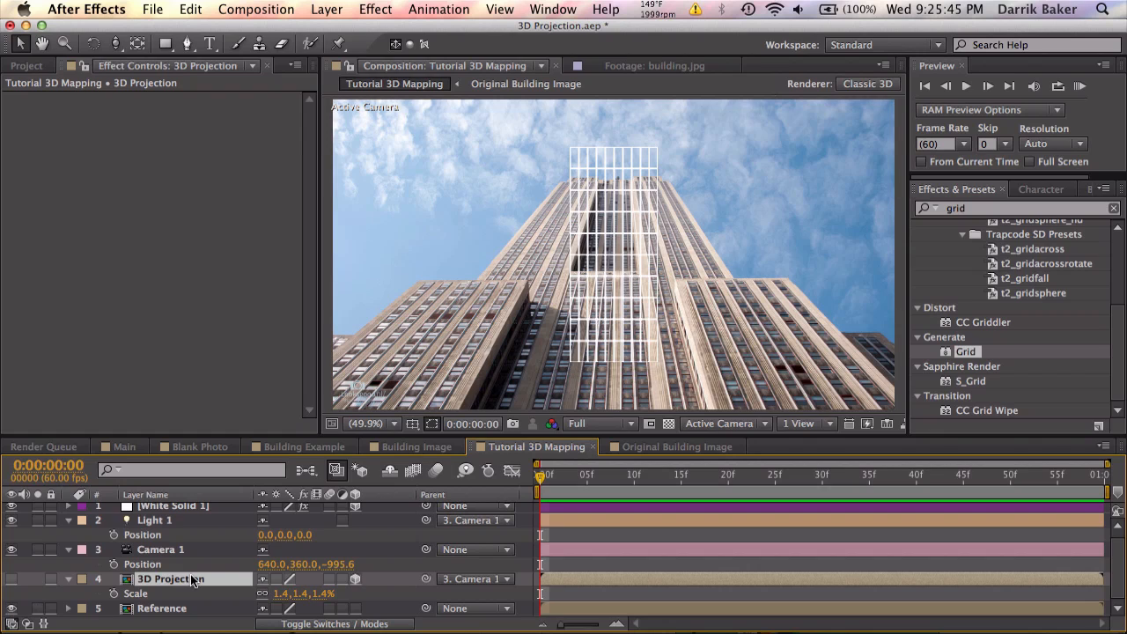
# Step: Rename the White Solid 1 layer as Main Face
pyautogui.click(194, 608)
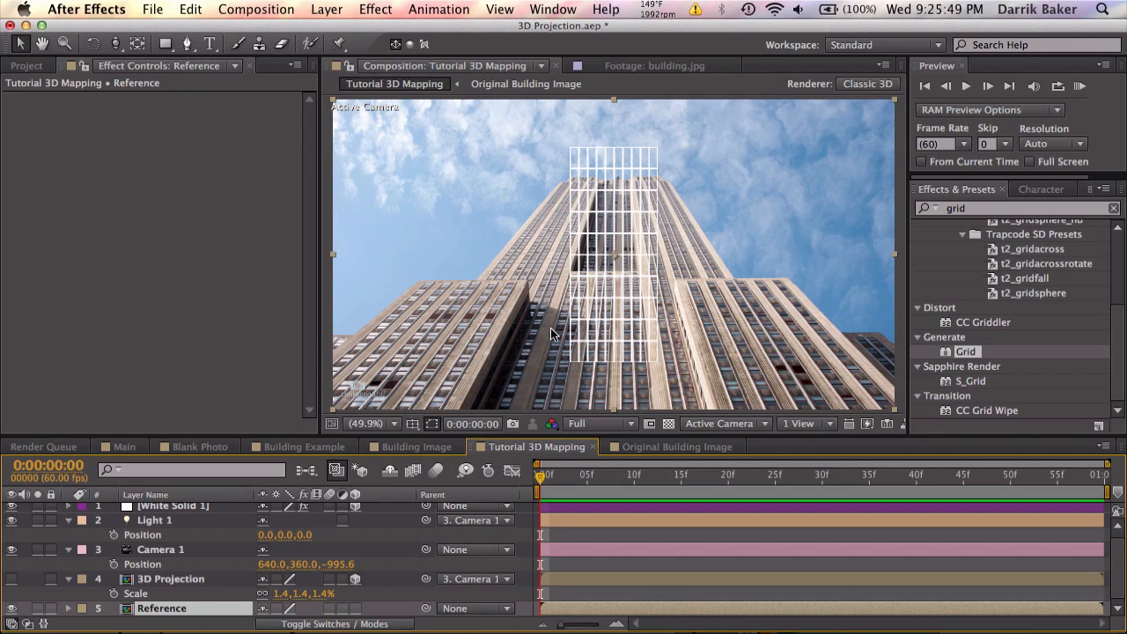
pyautogui.scroll(1, 143, 552)
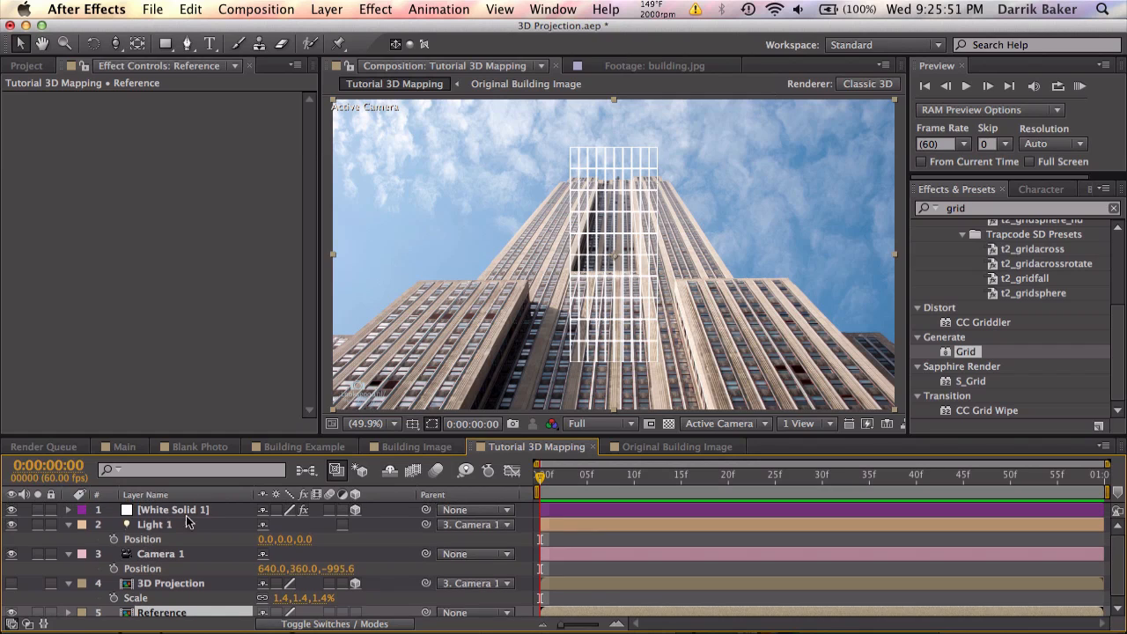
pyautogui.click(196, 510)
pyautogui.press('Return')
pyautogui.write('Main Face')
pyautogui.press('Return')
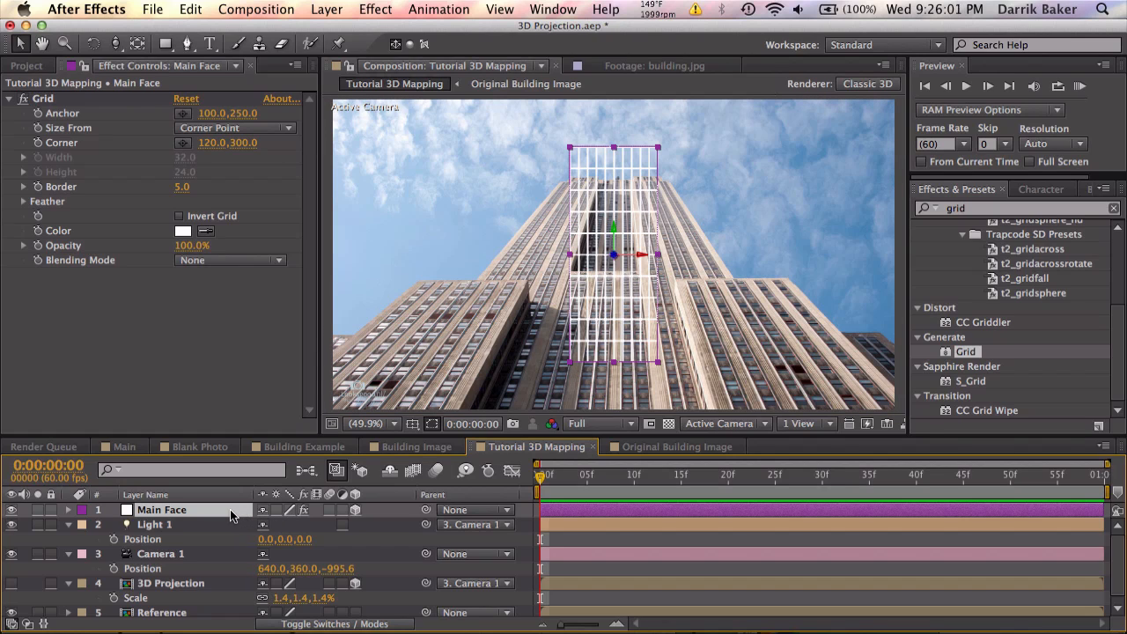
# Step: Move the Main Face layer's anchor point to its top edge at 100.0, 0.0, 0.0
pyautogui.press('a')
pyautogui.moveTo(299, 523); pyautogui.dragTo(222, 537)
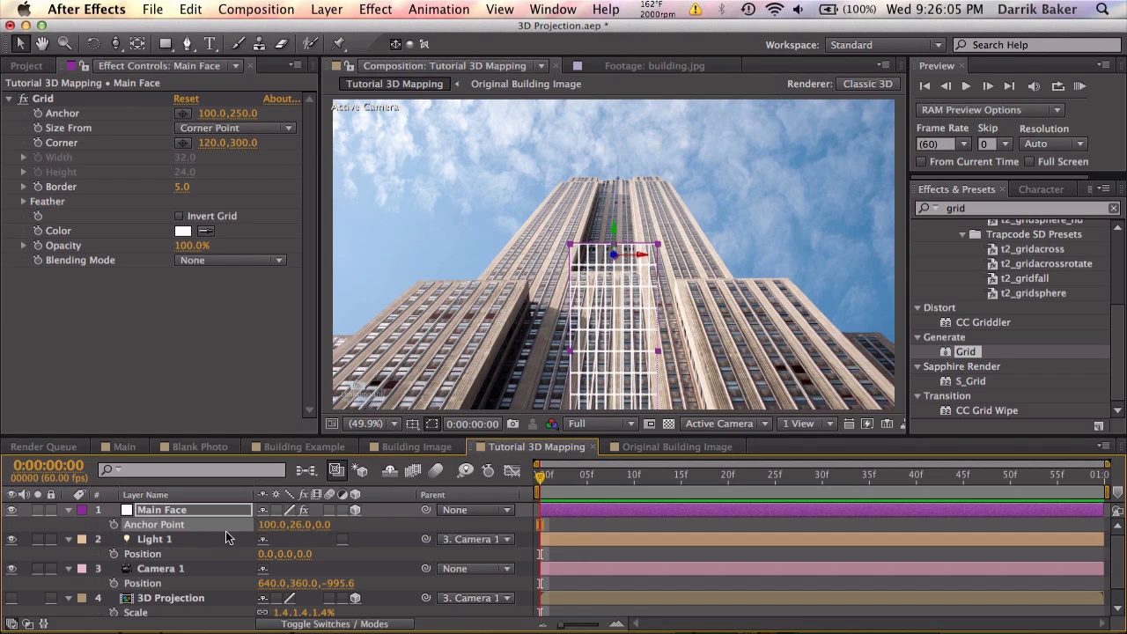
pyautogui.moveTo(296, 525); pyautogui.dragTo(273, 525)
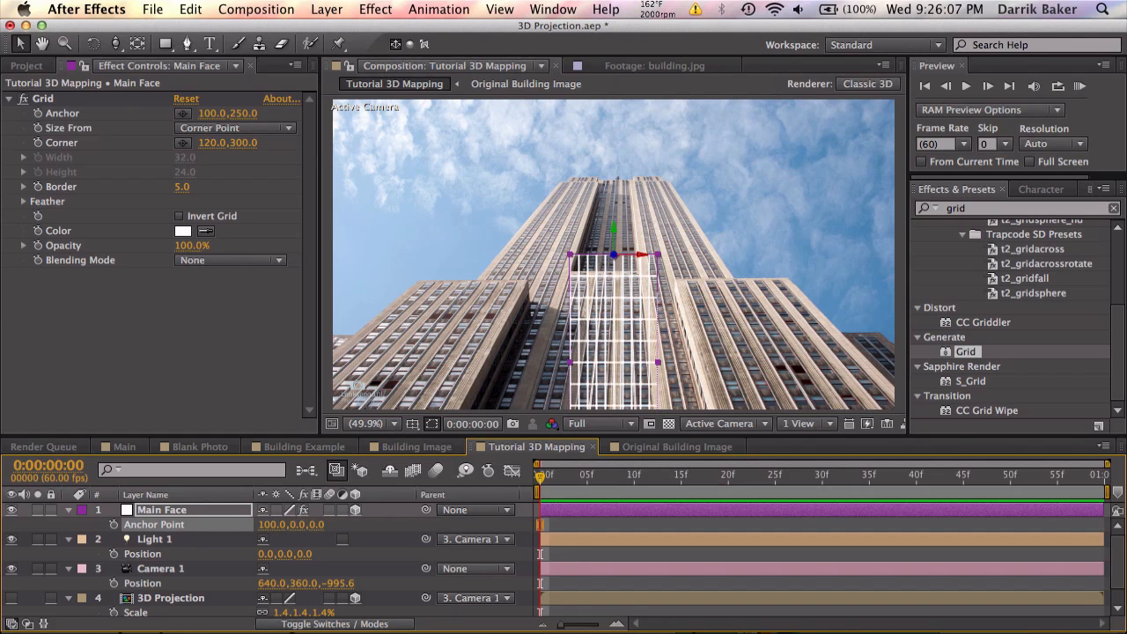
# Step: Orbit and track Camera 1 to about 649.2, 1380.3, -230.8 so the grid follows the perspective of the tower's upper front face
pyautogui.click(211, 569)
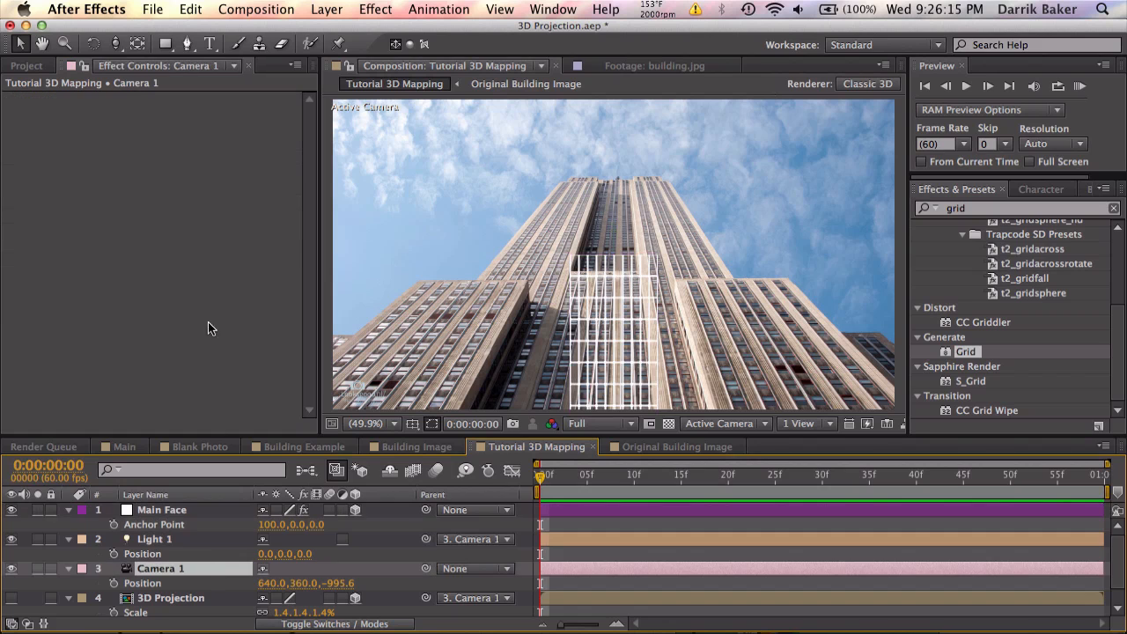
pyautogui.moveTo(118, 46); pyautogui.dragTo(163, 56)
pyautogui.moveTo(617, 302); pyautogui.dragTo(616, 208)
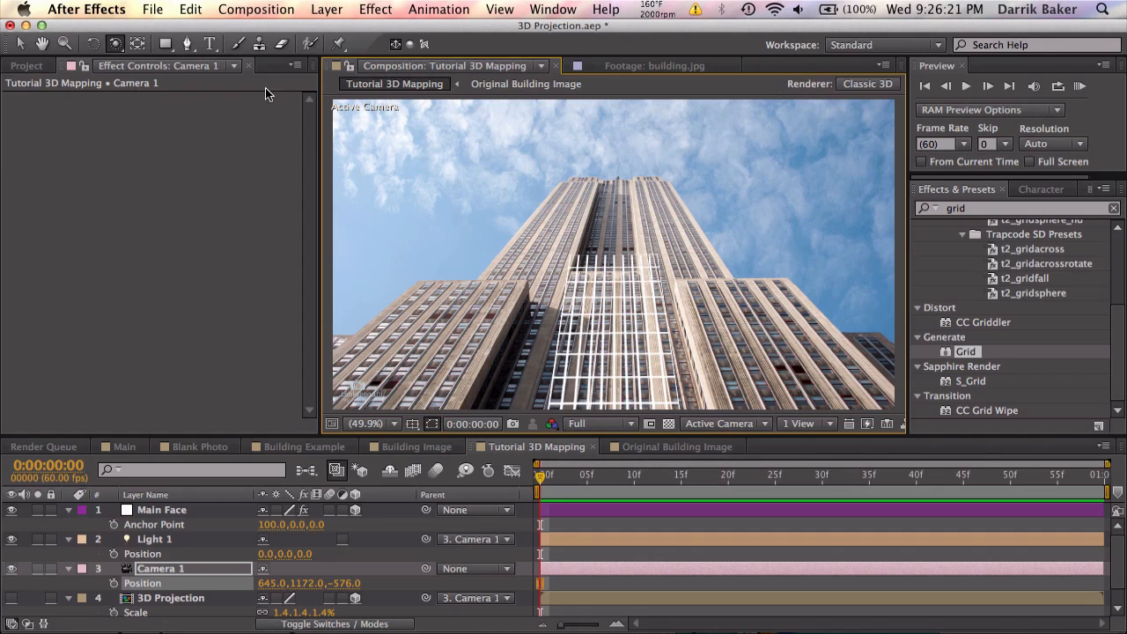
pyautogui.moveTo(114, 43); pyautogui.dragTo(198, 92)
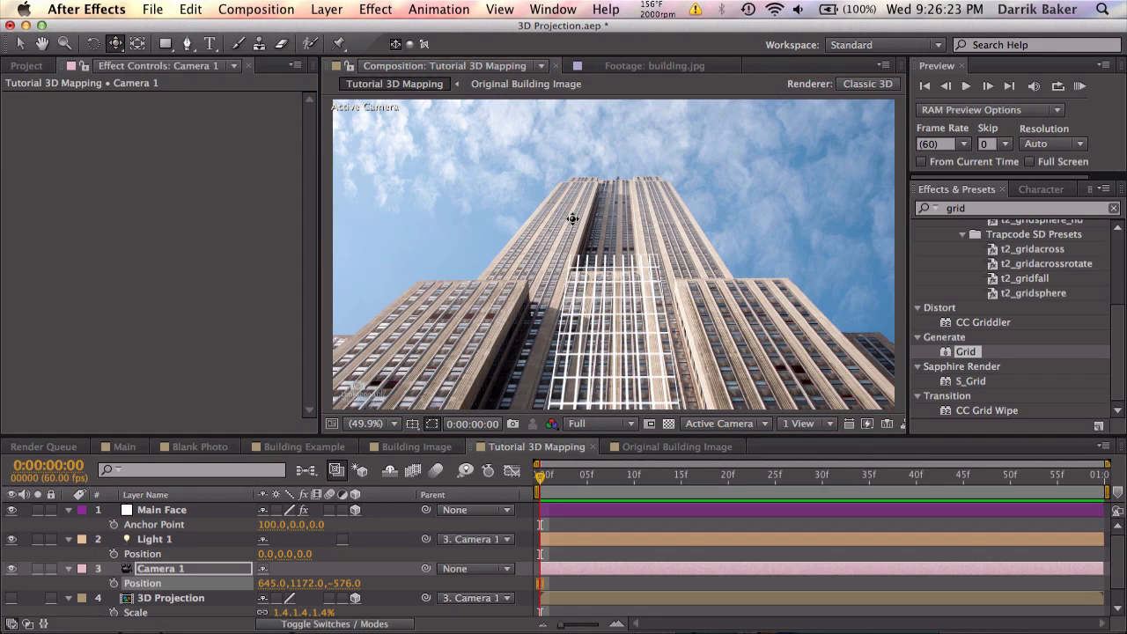
pyautogui.moveTo(628, 301); pyautogui.dragTo(627, 232)
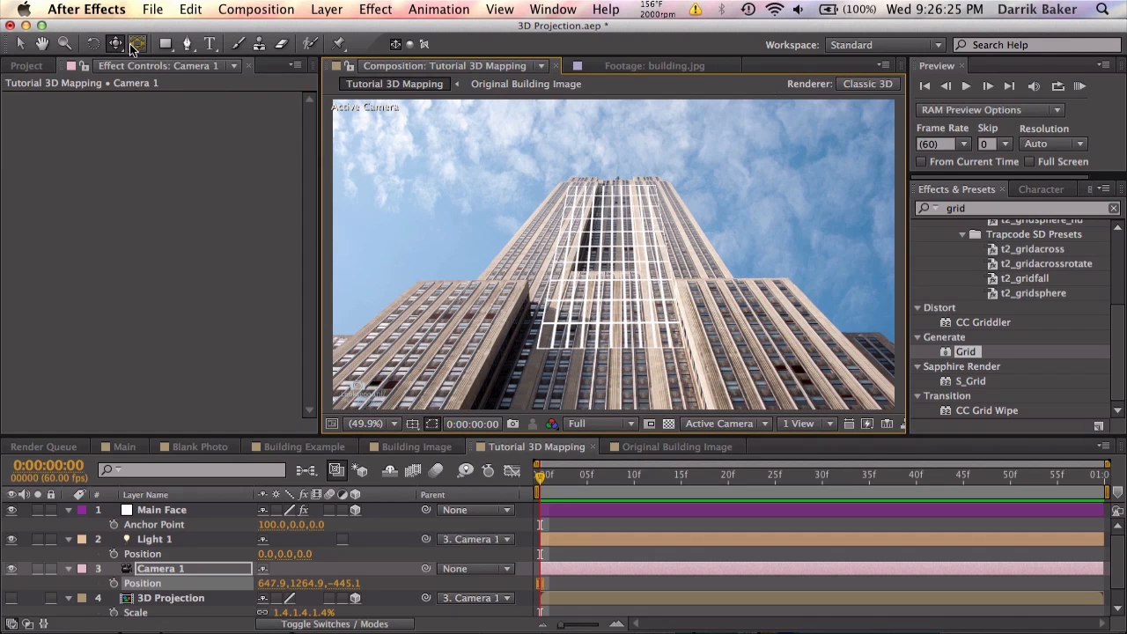
pyautogui.moveTo(120, 47); pyautogui.dragTo(176, 61)
pyautogui.moveTo(601, 302); pyautogui.dragTo(577, 196)
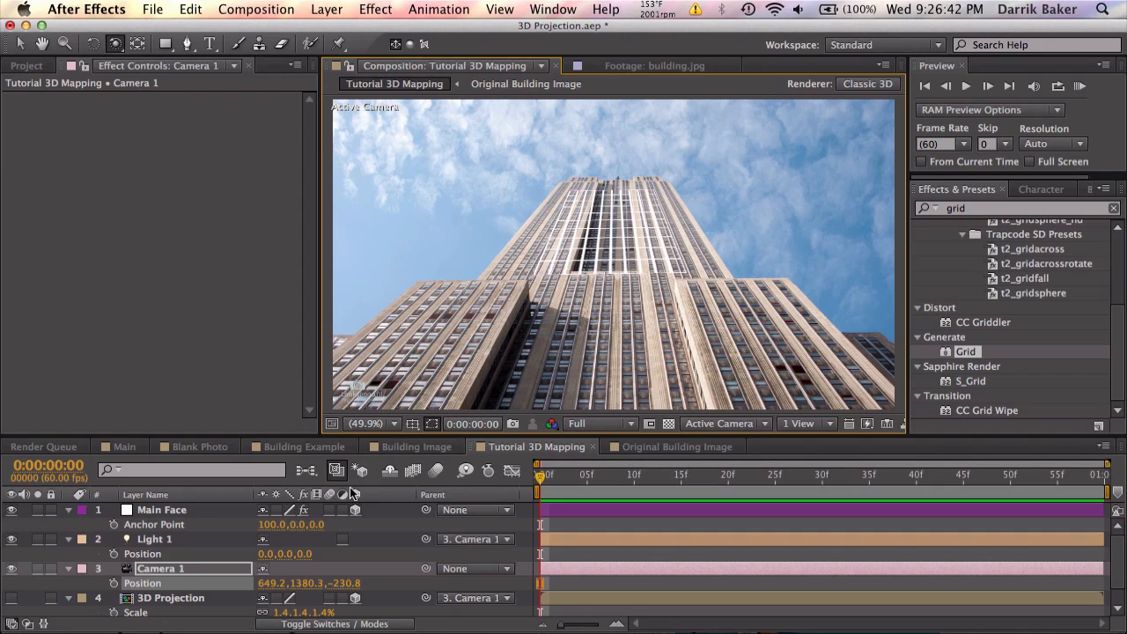
# Step: Shift the Main Face layer to position 640.0, 377.0, 0.0
pyautogui.click(207, 509)
pyautogui.press('p')
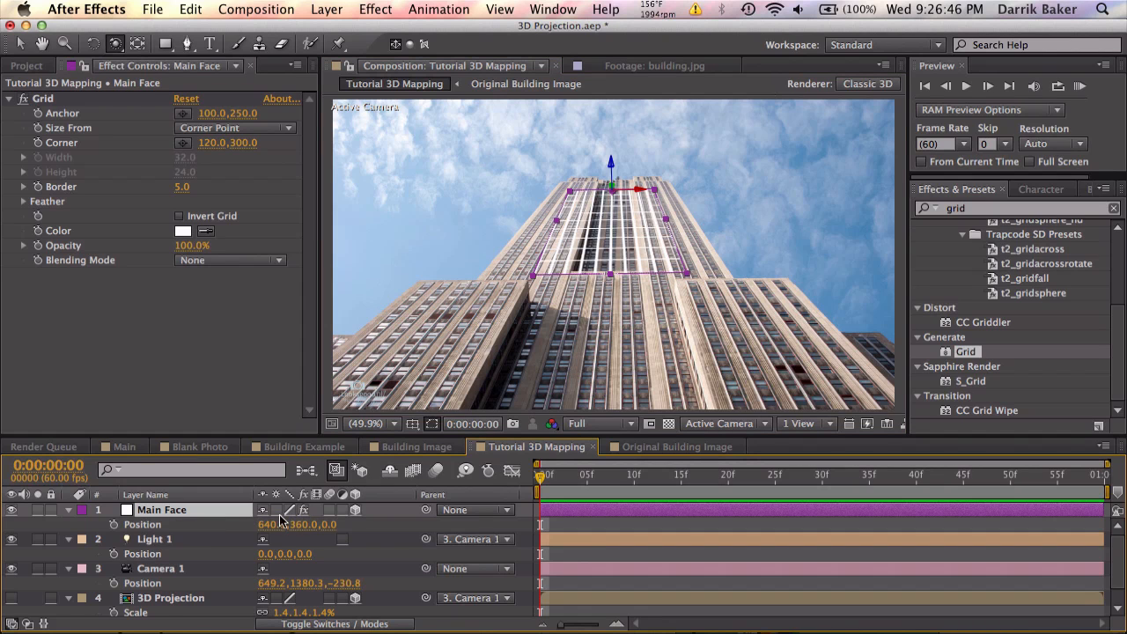
pyautogui.moveTo(302, 524)
pyautogui.mouseDown()
pyautogui.moveTo(649, 499)
pyautogui.moveTo(286, 526)
pyautogui.moveTo(312, 524)
pyautogui.mouseUp()
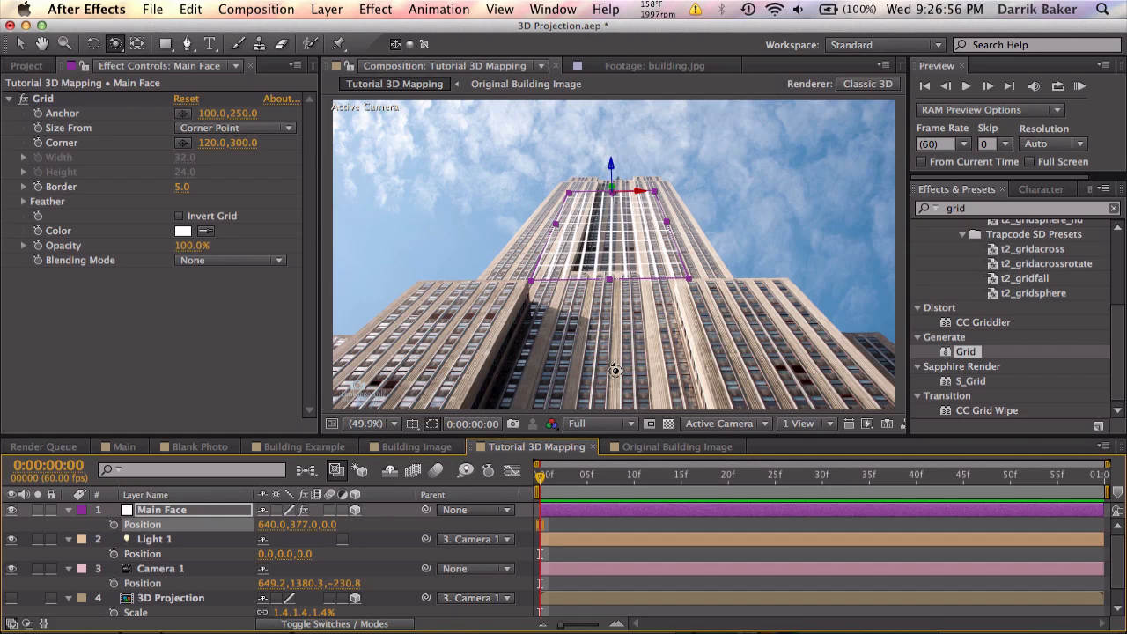
# Step: Scale the Main Face layer non-proportionally to 142.0% in X and 183.0% in Y so the grid covers the tower's front
pyautogui.click(220, 509)
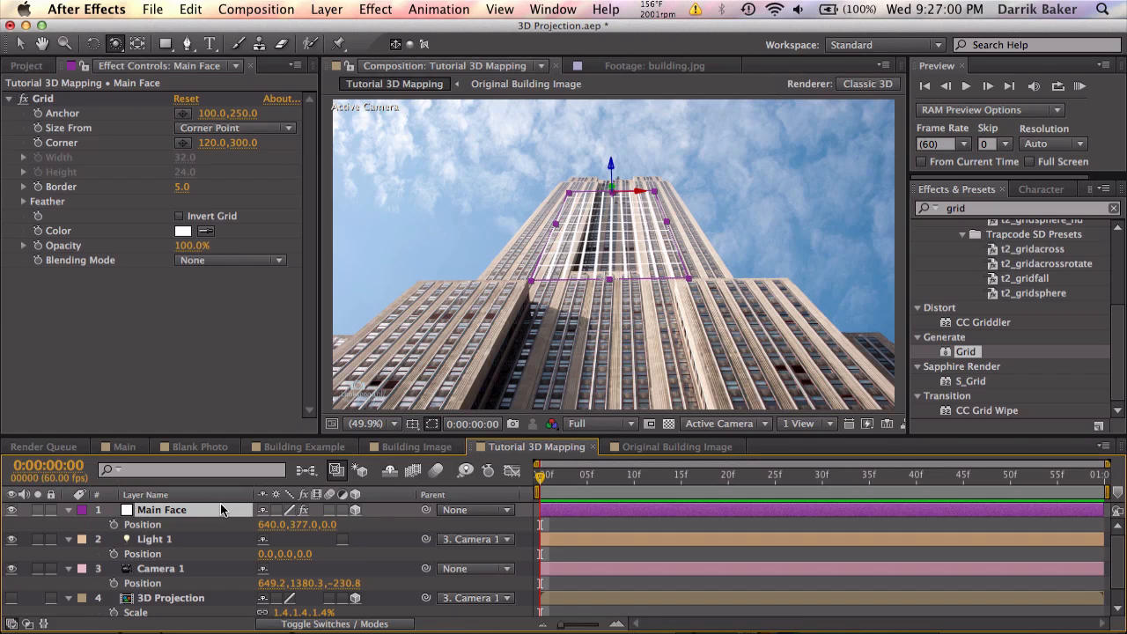
pyautogui.click(199, 568)
pyautogui.click(220, 509)
pyautogui.press('s')
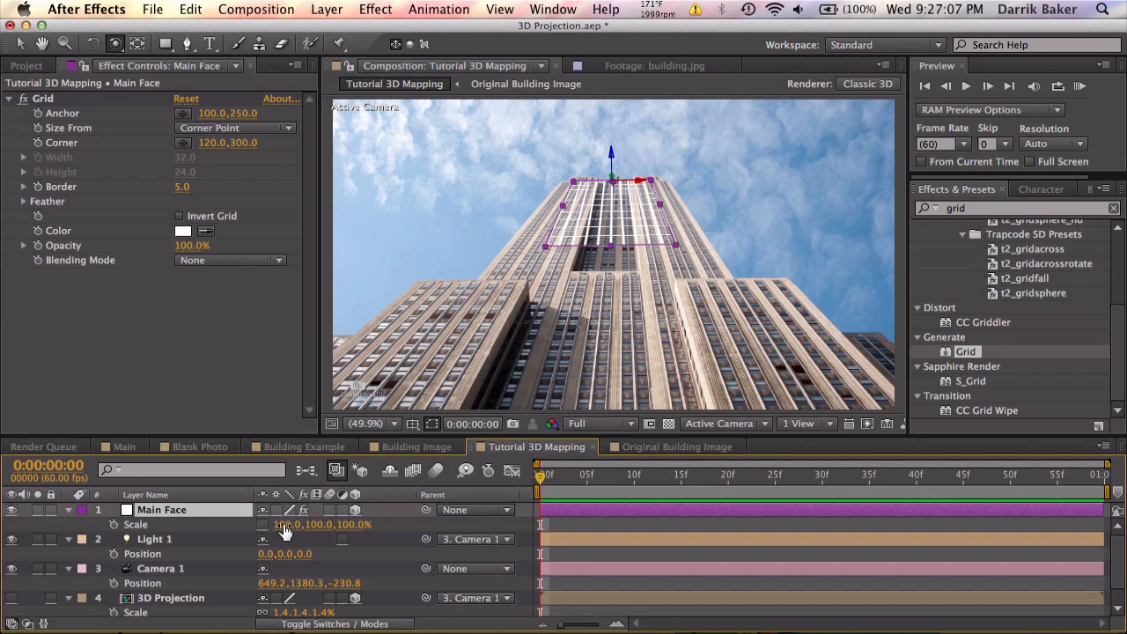
pyautogui.moveTo(281, 524); pyautogui.dragTo(418, 455)
pyautogui.scroll(-2, 529, 324)
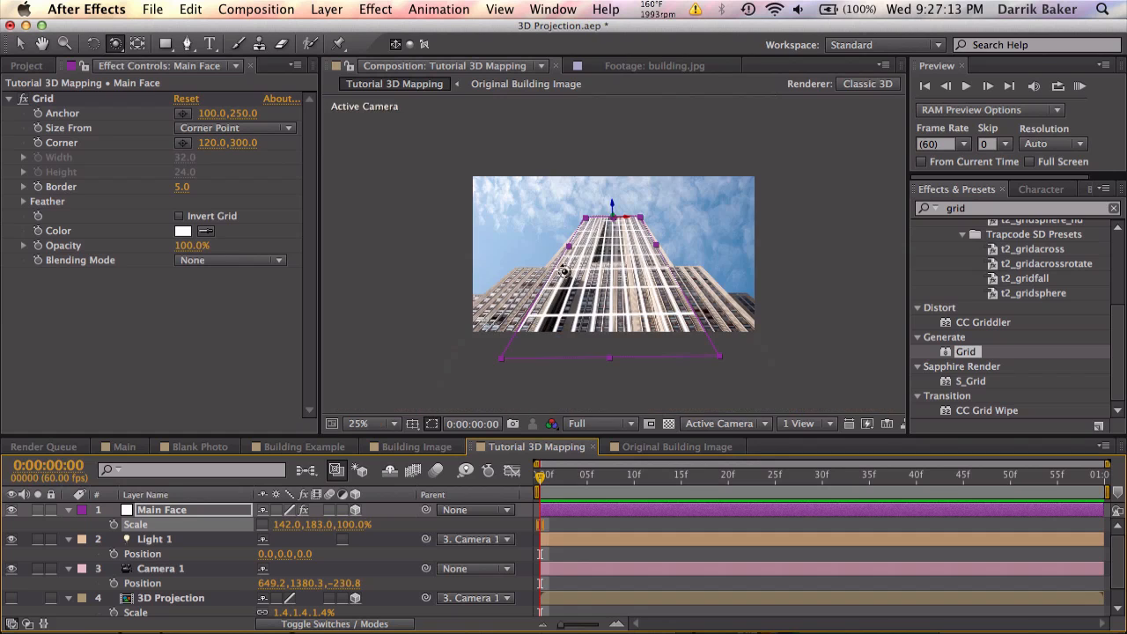
pyautogui.scroll(2, 568, 272)
pyautogui.moveTo(608, 326); pyautogui.dragTo(608, 304)
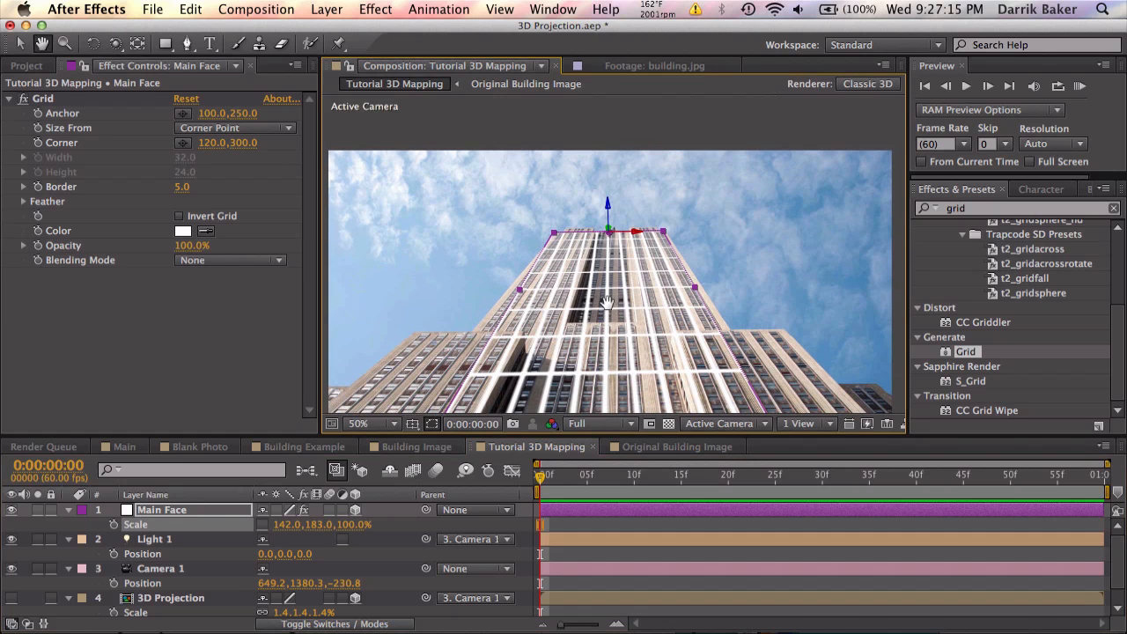
# Step: Orbit and track Camera 1 to about 648.3, 1397.4, -183.1 to refine the grid's match with the tower's perspective
pyautogui.click(227, 569)
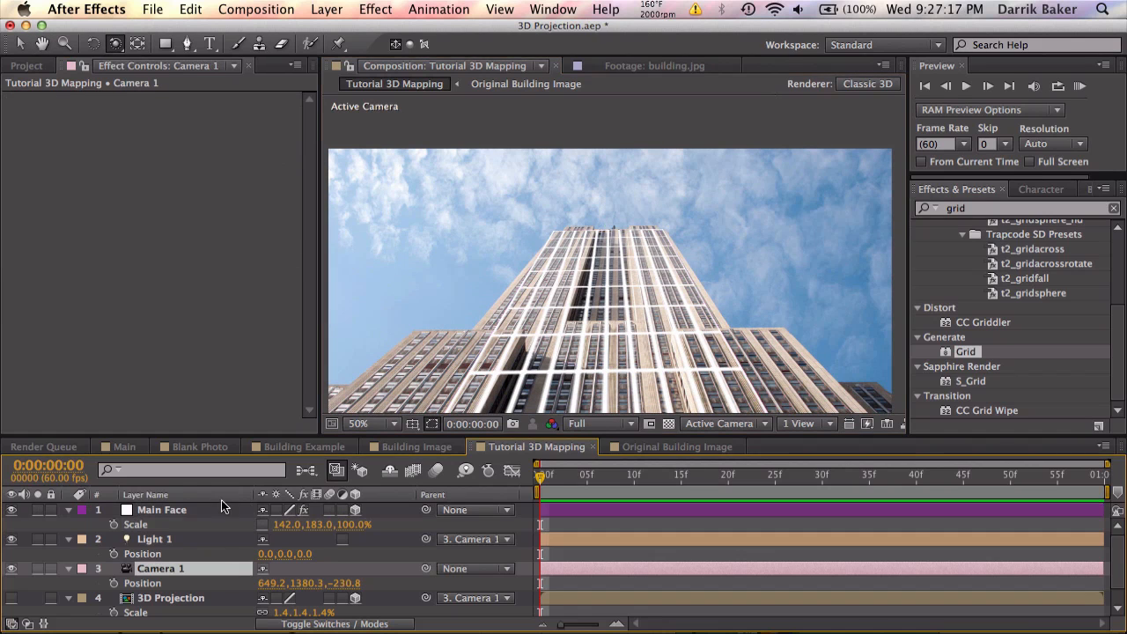
pyautogui.moveTo(600, 307); pyautogui.dragTo(599, 302)
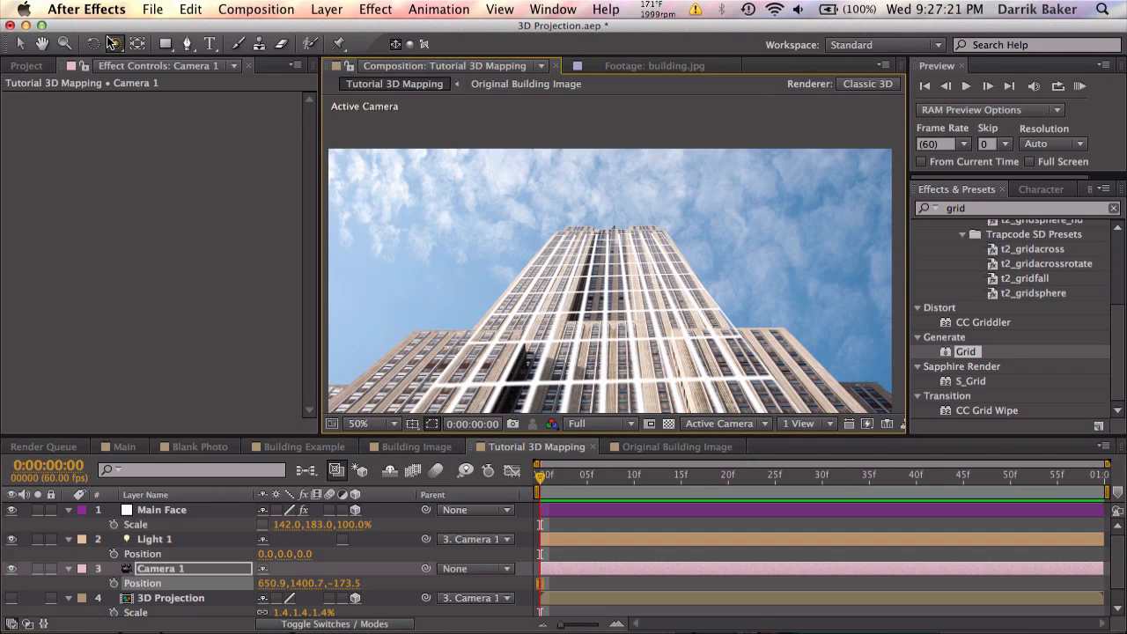
pyautogui.moveTo(114, 43); pyautogui.dragTo(146, 84)
pyautogui.moveTo(581, 284); pyautogui.dragTo(581, 278)
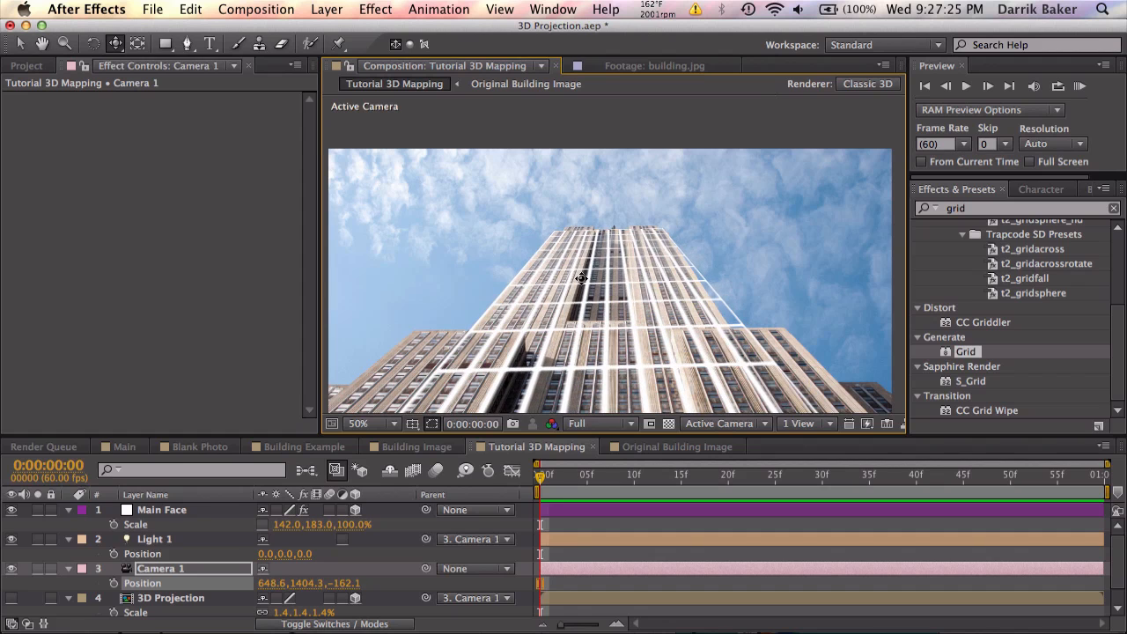
pyautogui.moveTo(114, 43); pyautogui.dragTo(146, 71)
pyautogui.moveTo(668, 213); pyautogui.dragTo(626, 287)
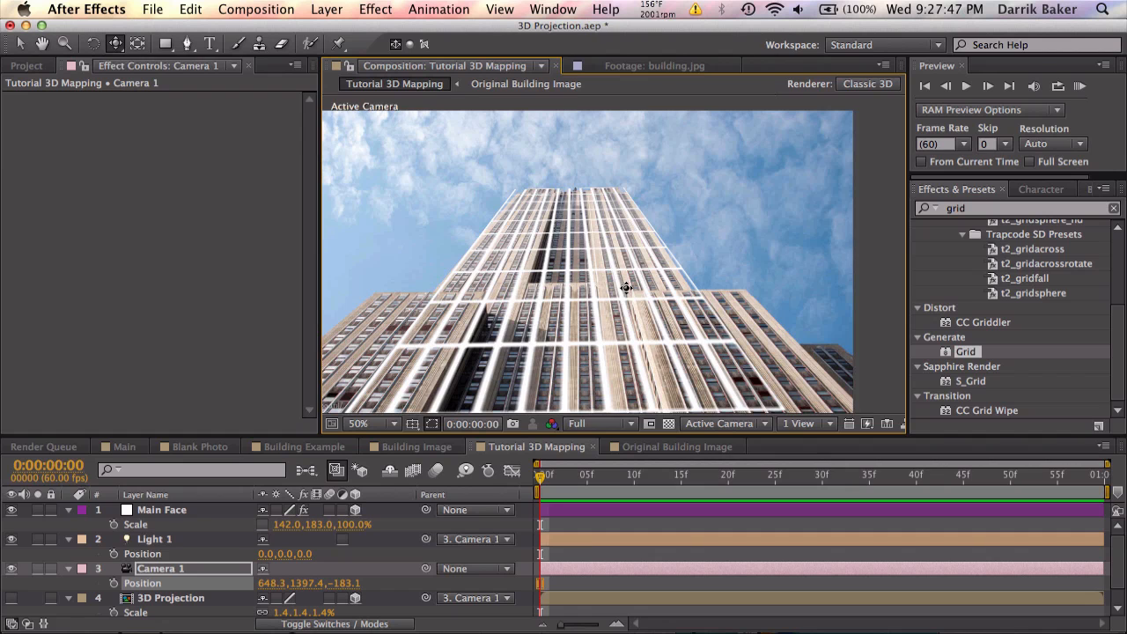
# Step: Review the available lens presets in Camera 1's settings and leave the settings without applying a change
pyautogui.click(256, 9)
pyautogui.moveTo(327, 9)
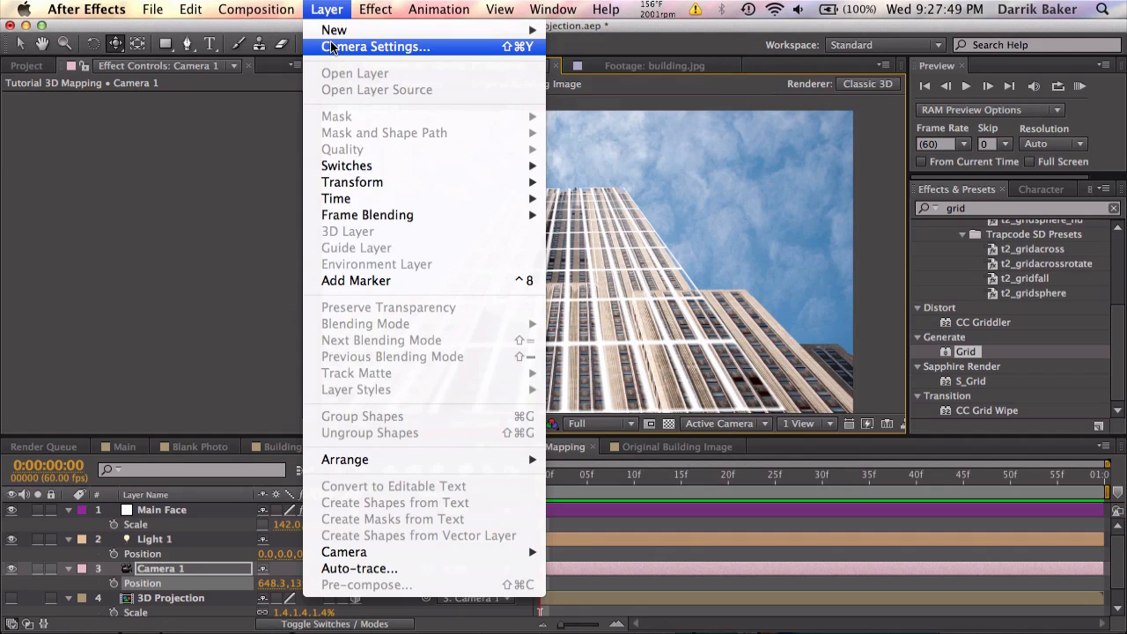
pyautogui.click(333, 46)
pyautogui.click(508, 211)
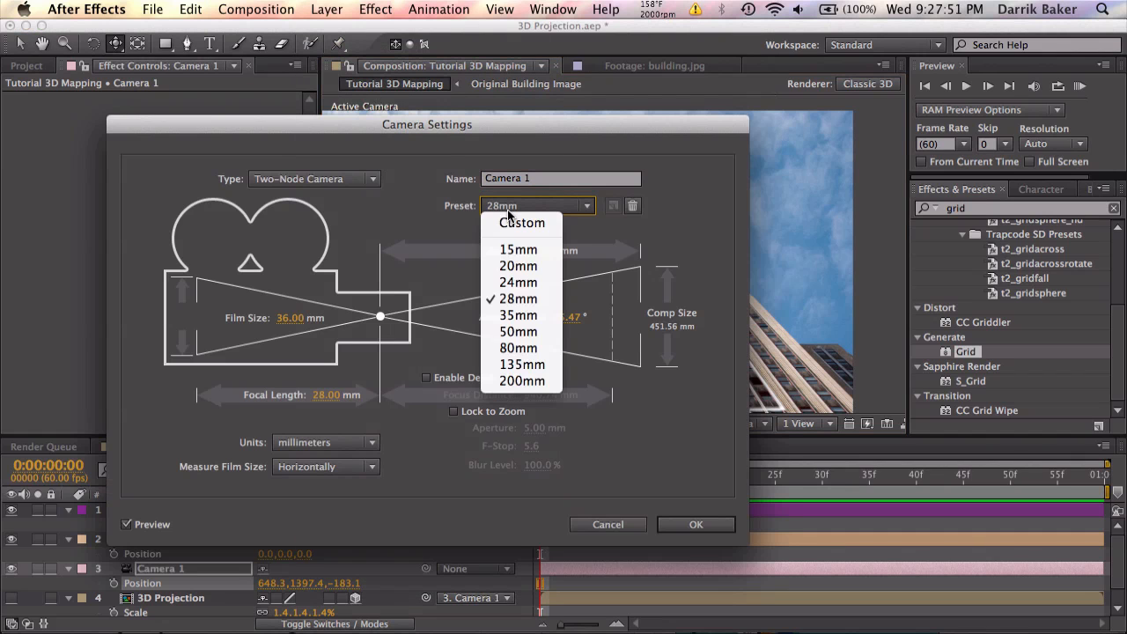
pyautogui.click(695, 212)
pyautogui.click(607, 523)
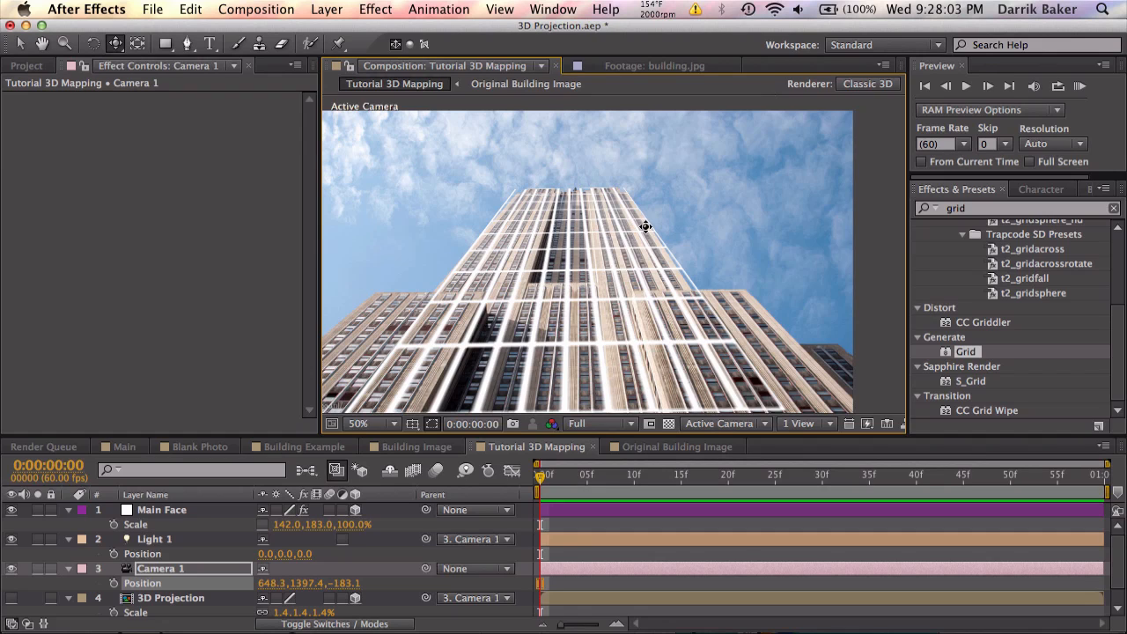
# Step: Set the Main Face layer's Y scale to 189.0% so the grid extends past the photo's lower edge
pyautogui.scroll(-2, 645, 227)
pyautogui.press('space')
pyautogui.moveTo(599, 260); pyautogui.dragTo(596, 241)
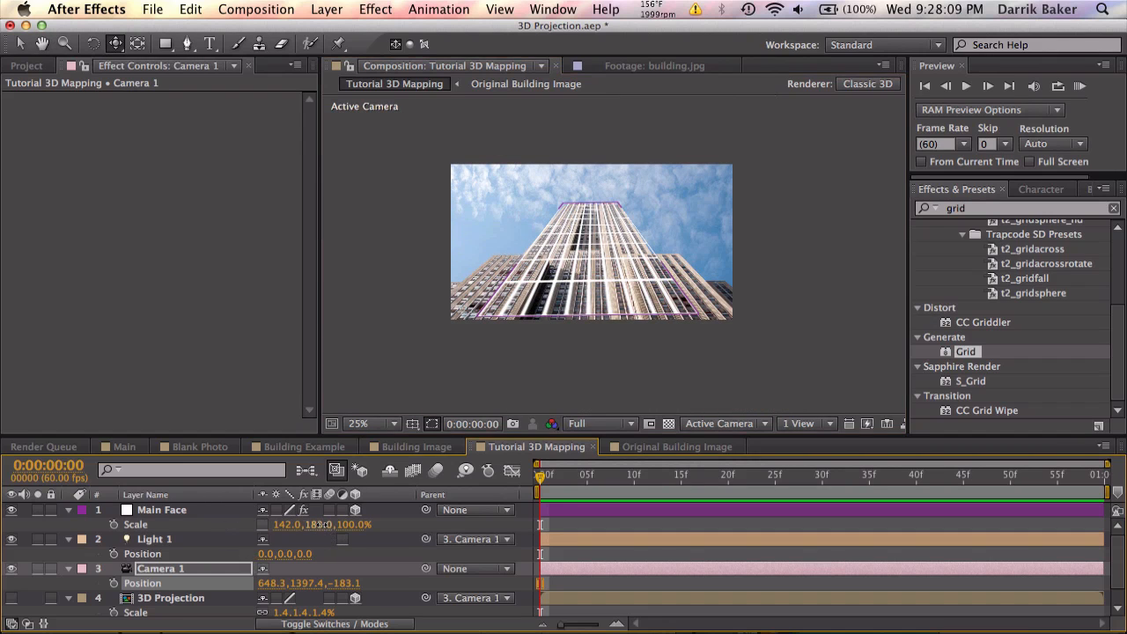
pyautogui.click(321, 526)
pyautogui.scroll(2, 614, 232)
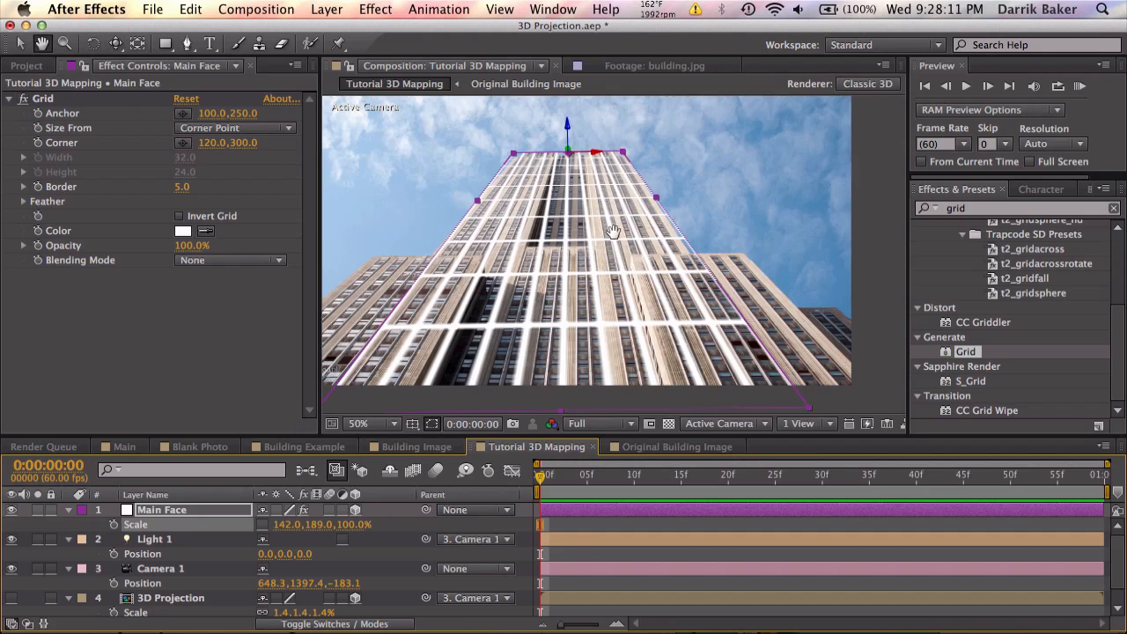
pyautogui.moveTo(613, 231); pyautogui.dragTo(629, 265)
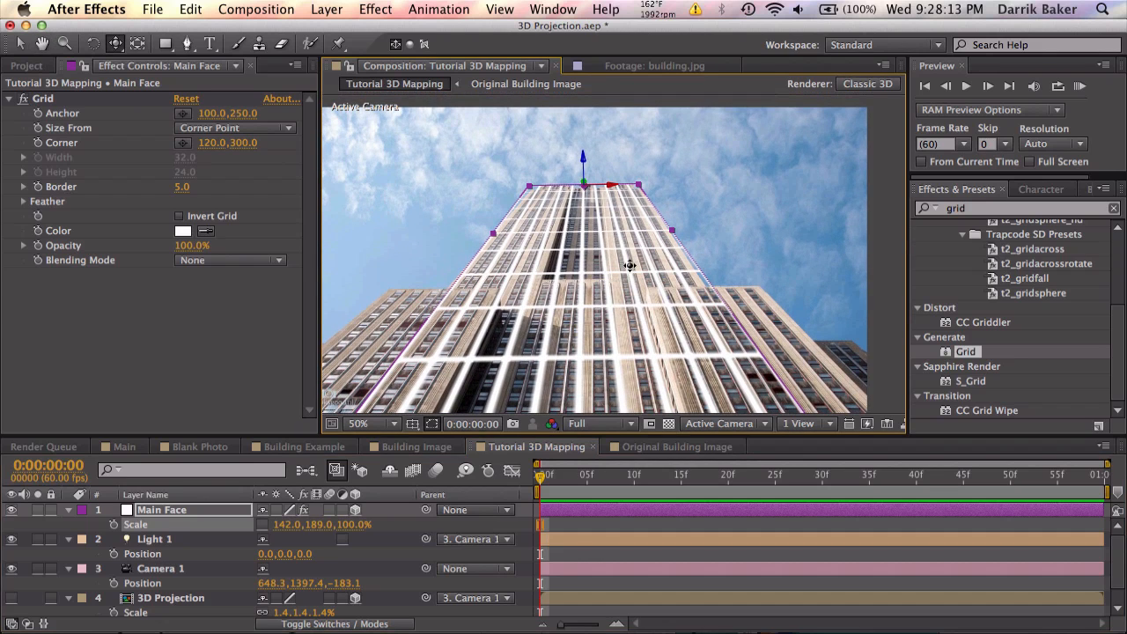
# Step: Duplicate the Main Face layer and rename the copy Left Face
pyautogui.click(218, 510)
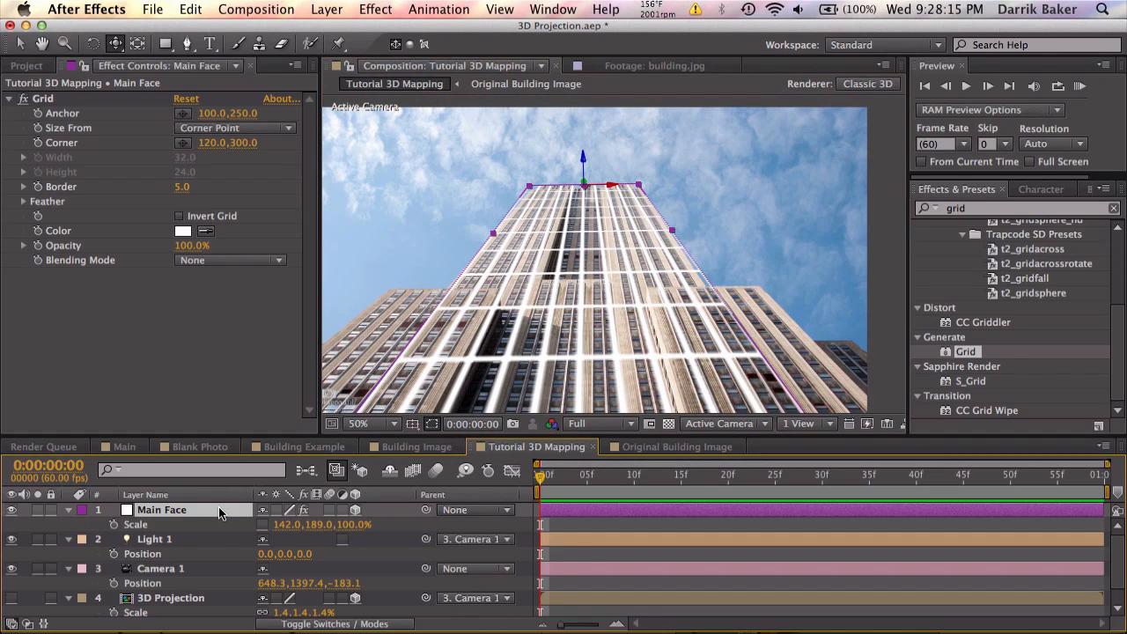
pyautogui.press('super+d')
pyautogui.press('Return')
pyautogui.write('Lef')
pyautogui.press('Return')
# Step: Move the Left Face layer to position 516.0, 1027.0, -31.0 at the top of the building's lower left block
pyautogui.moveTo(482, 342); pyautogui.dragTo(587, 258)
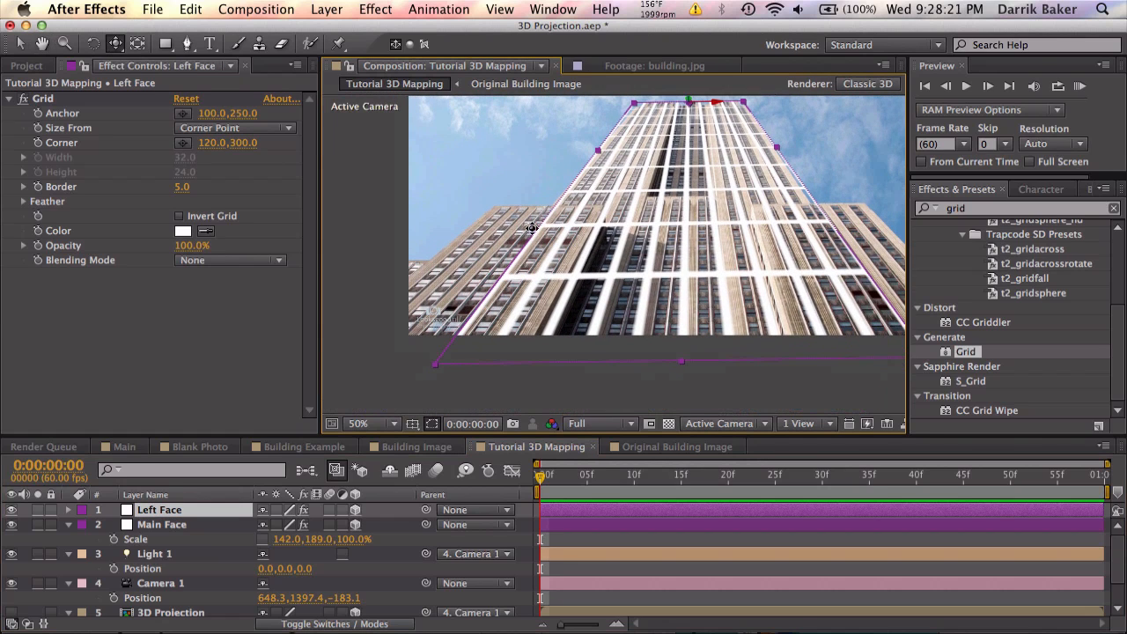
pyautogui.click(15, 44)
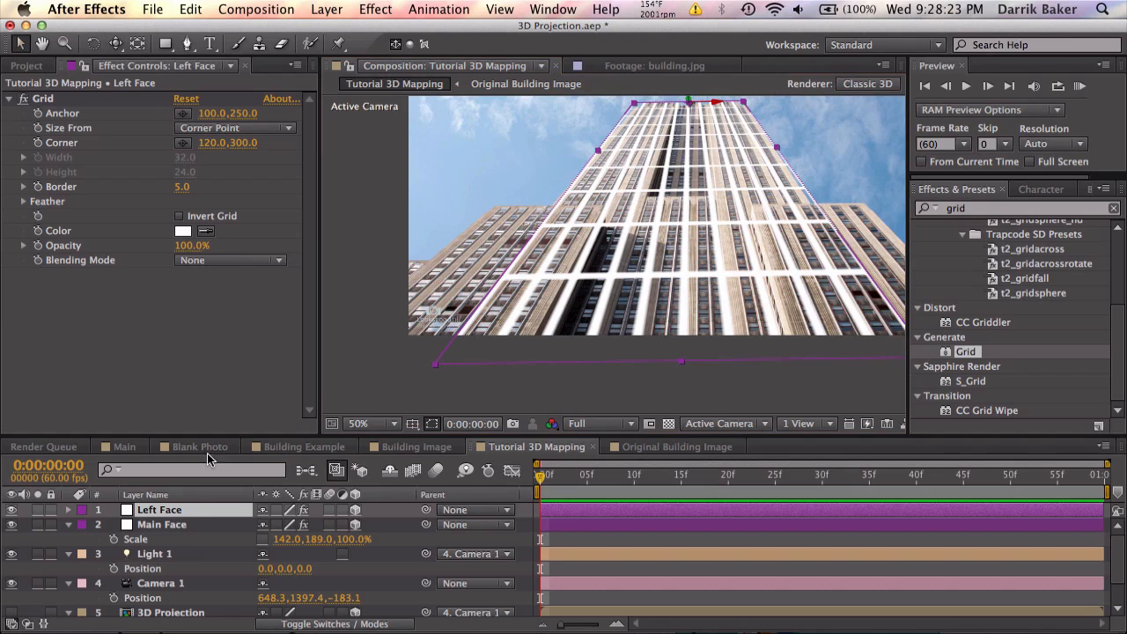
pyautogui.press('p')
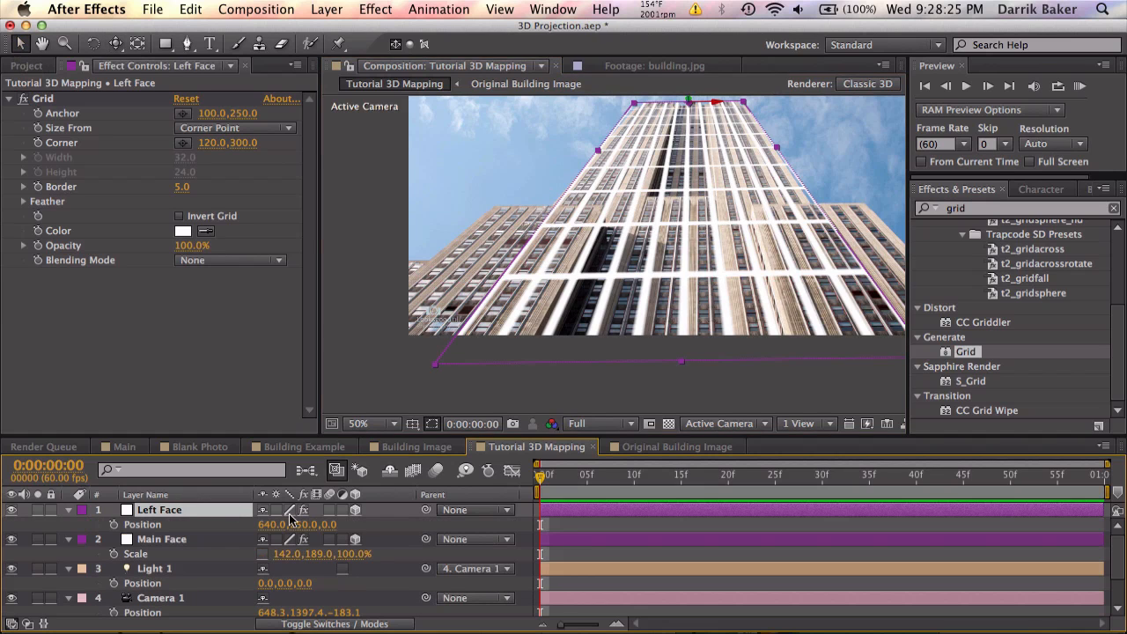
pyautogui.moveTo(330, 524); pyautogui.dragTo(596, 491)
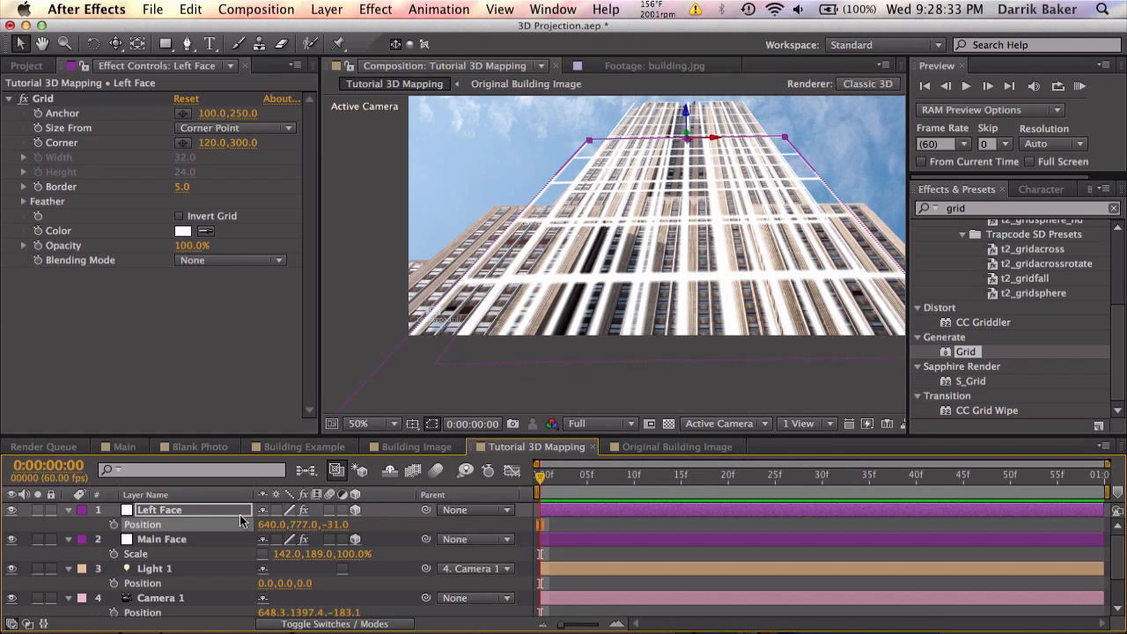
pyautogui.moveTo(308, 524); pyautogui.dragTo(546, 507)
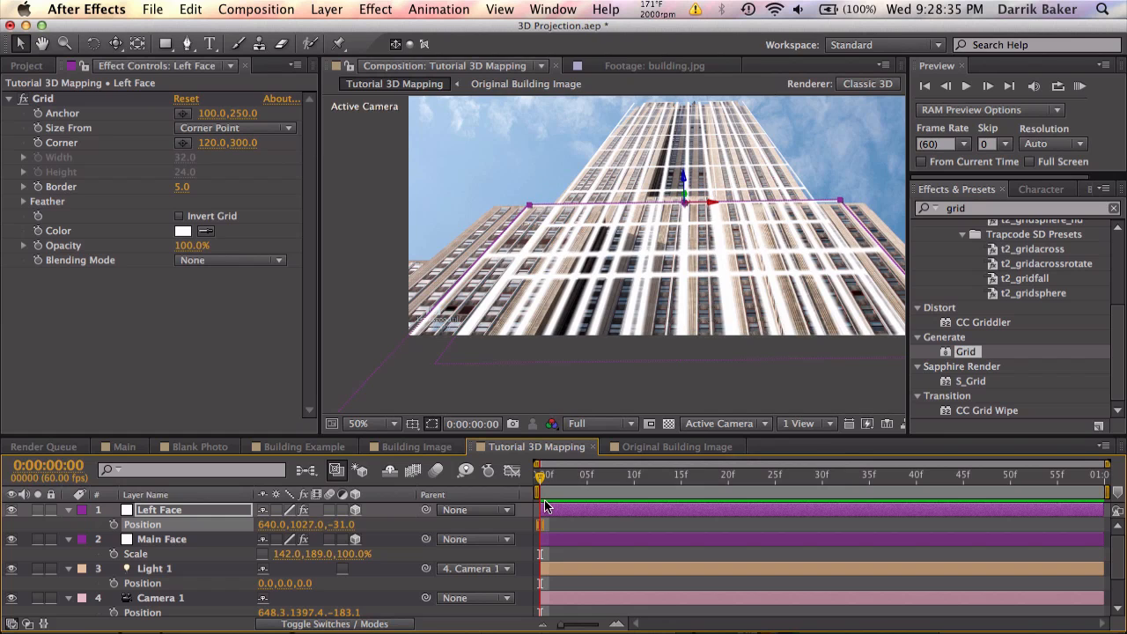
pyautogui.moveTo(262, 529); pyautogui.dragTo(165, 525)
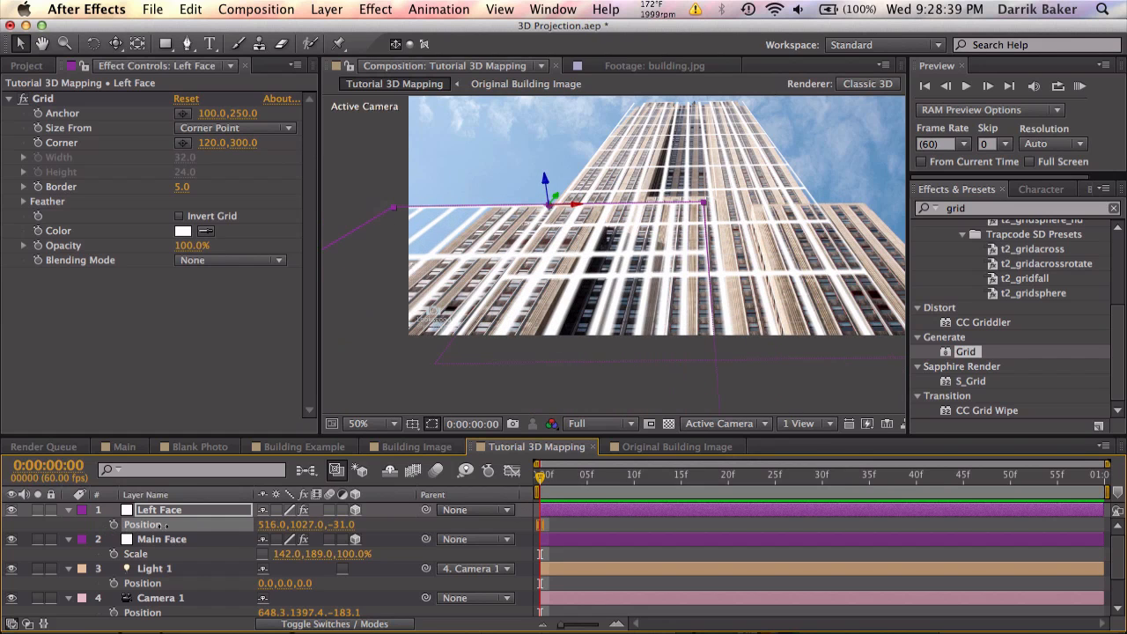
# Step: Scale the Left Face layer to 51.0% in X and 38.0% in Y to fit the lower left block
pyautogui.click(159, 515)
pyautogui.press('s')
pyautogui.moveTo(284, 524); pyautogui.dragTo(220, 527)
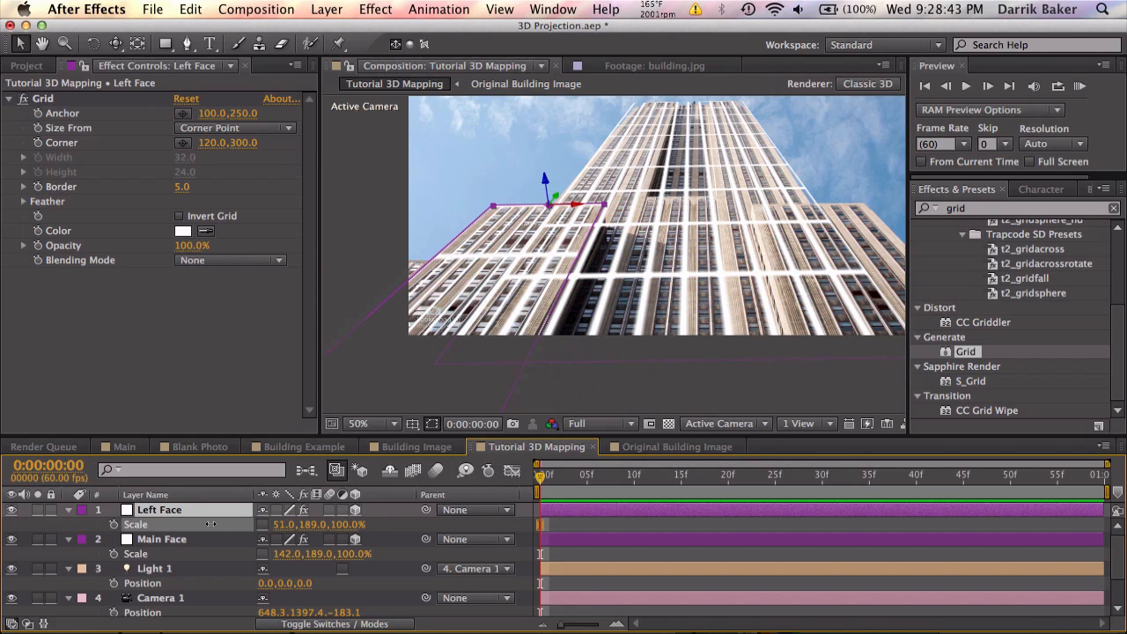
pyautogui.moveTo(304, 523); pyautogui.dragTo(194, 538)
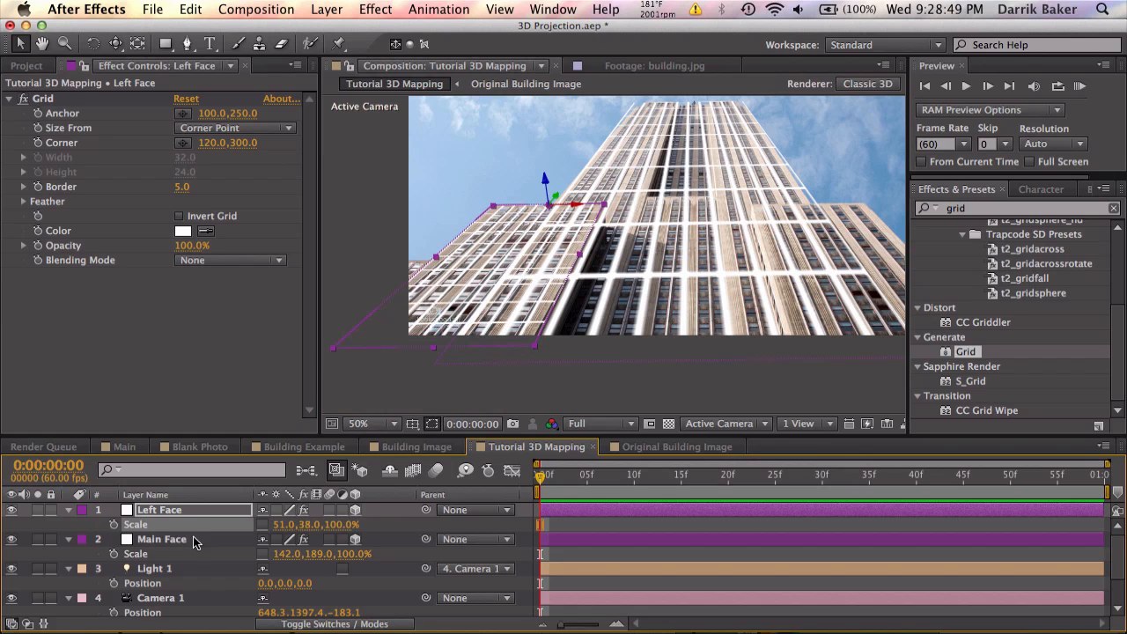
# Step: Set the Left Face layer's anchor point to 200.0, 0.0, 0.0 at its upper right corner
pyautogui.press('h')
pyautogui.moveTo(657, 276); pyautogui.dragTo(608, 284)
pyautogui.press('v')
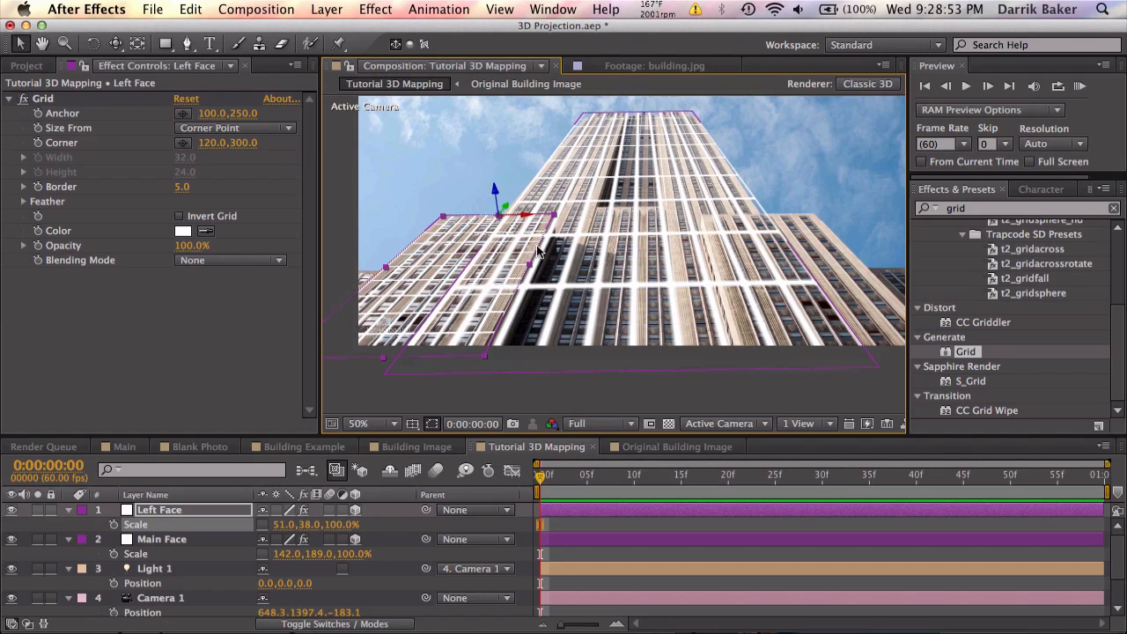
pyautogui.click(244, 514)
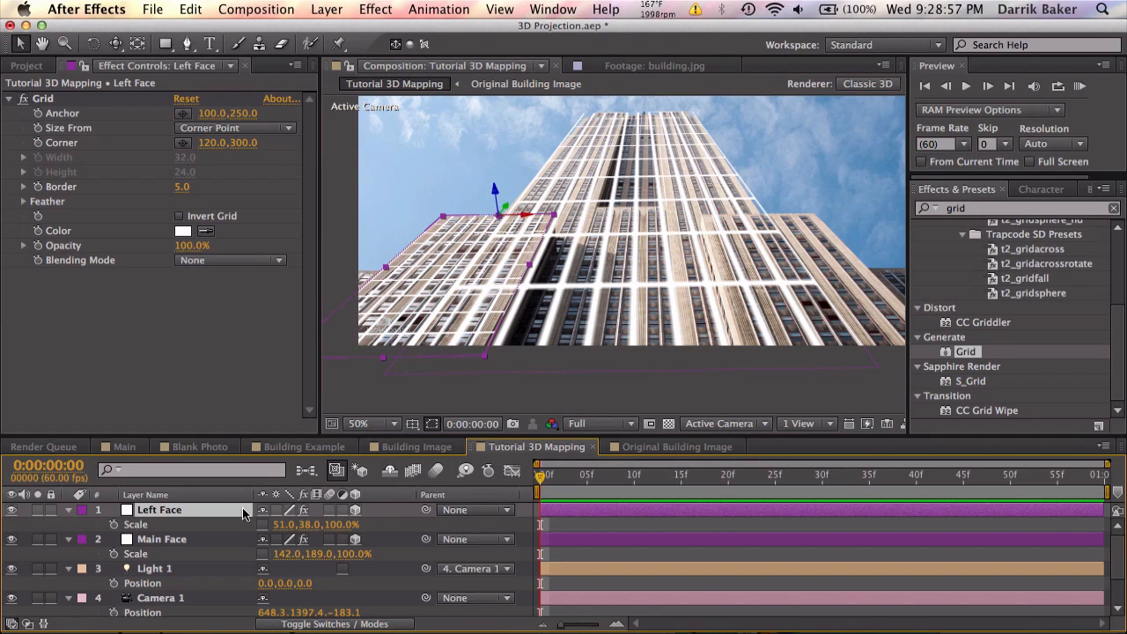
pyautogui.press('a')
pyautogui.moveTo(267, 524); pyautogui.dragTo(264, 535)
pyautogui.click(267, 525)
pyautogui.write('200')
pyautogui.press('Return')
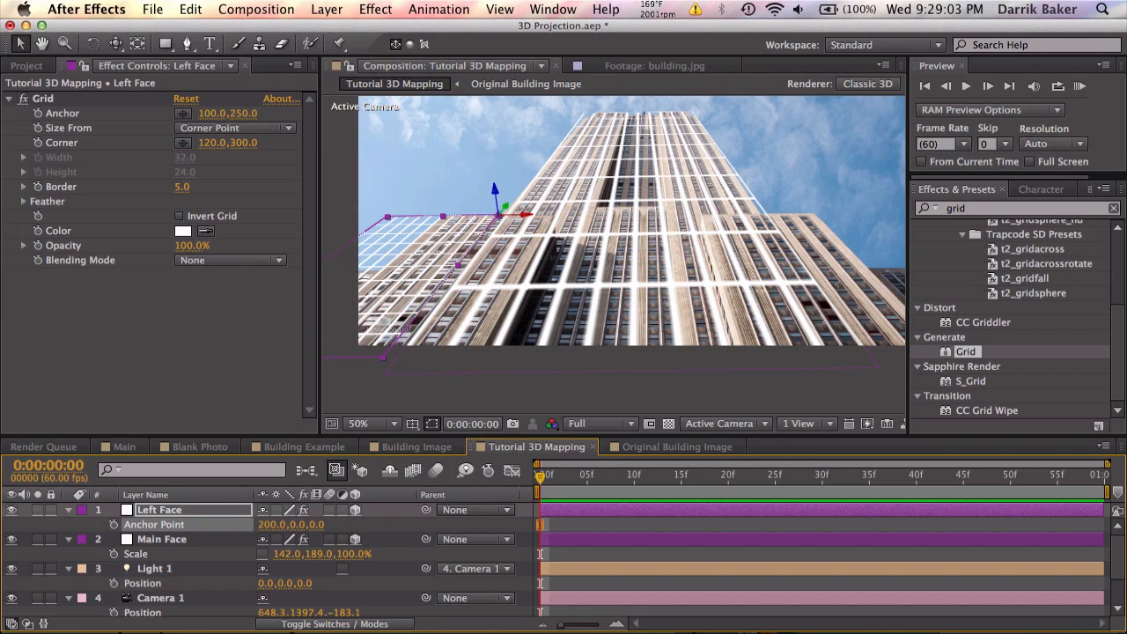
# Step: Hide the Main Face layer and shift Left Face to X position 568.0 to align it with the block's inner edge
pyautogui.click(227, 511)
pyautogui.press('p')
pyautogui.moveTo(268, 525); pyautogui.dragTo(308, 529)
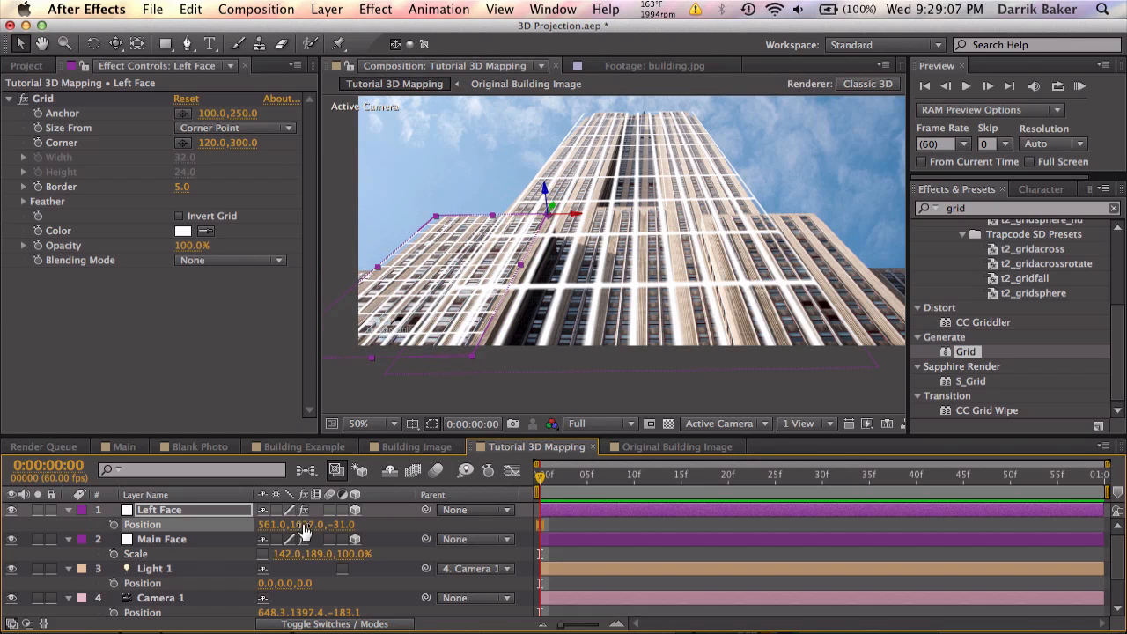
pyautogui.click(12, 539)
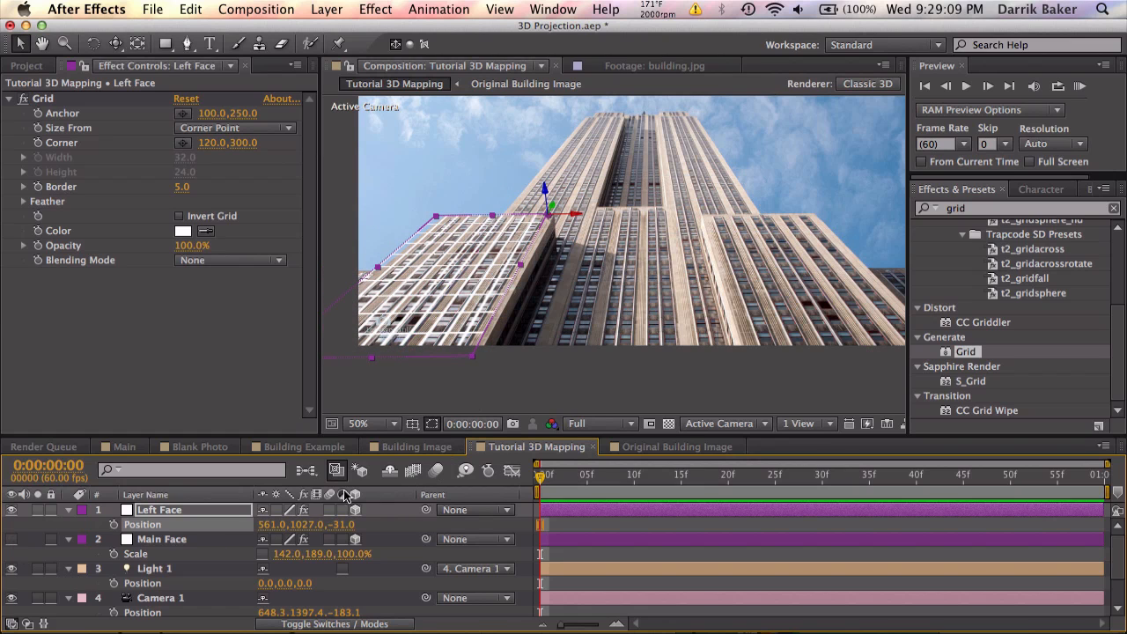
pyautogui.moveTo(268, 528); pyautogui.dragTo(277, 528)
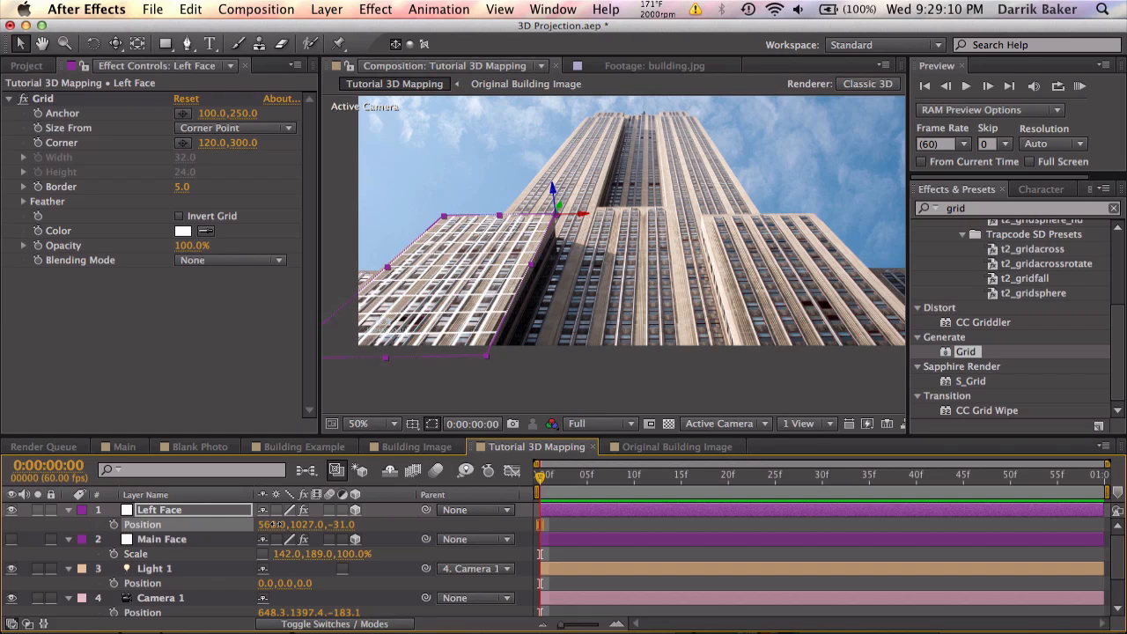
# Step: Duplicate the Left Face layer and rename the copy Left Side
pyautogui.click(209, 513)
pyautogui.press('super+d')
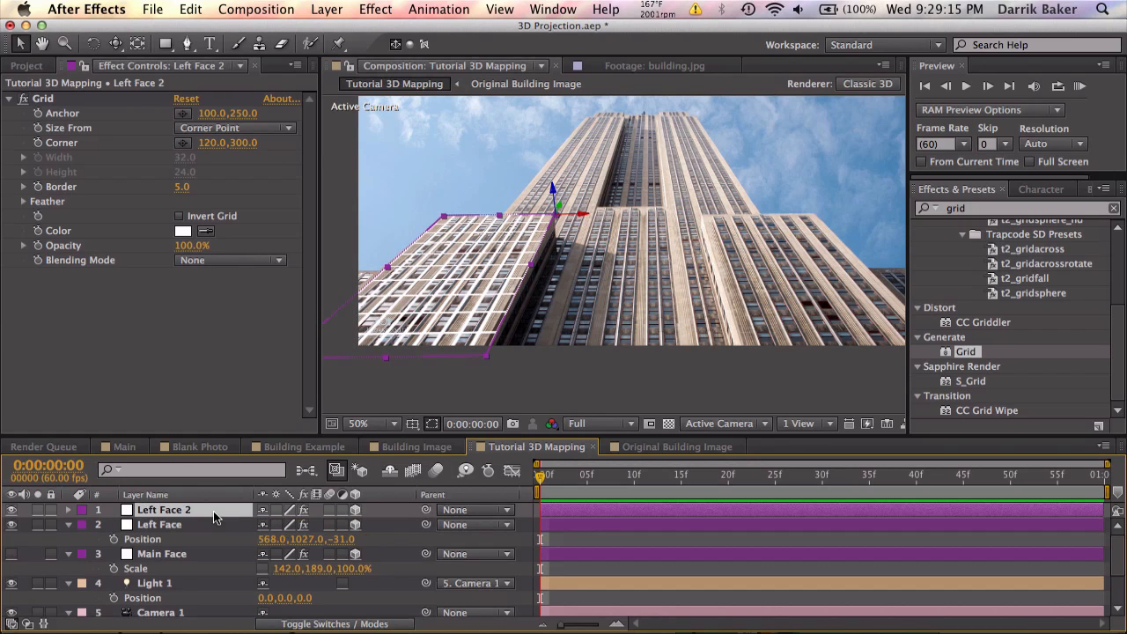
pyautogui.press('Return')
pyautogui.write('Left Side')
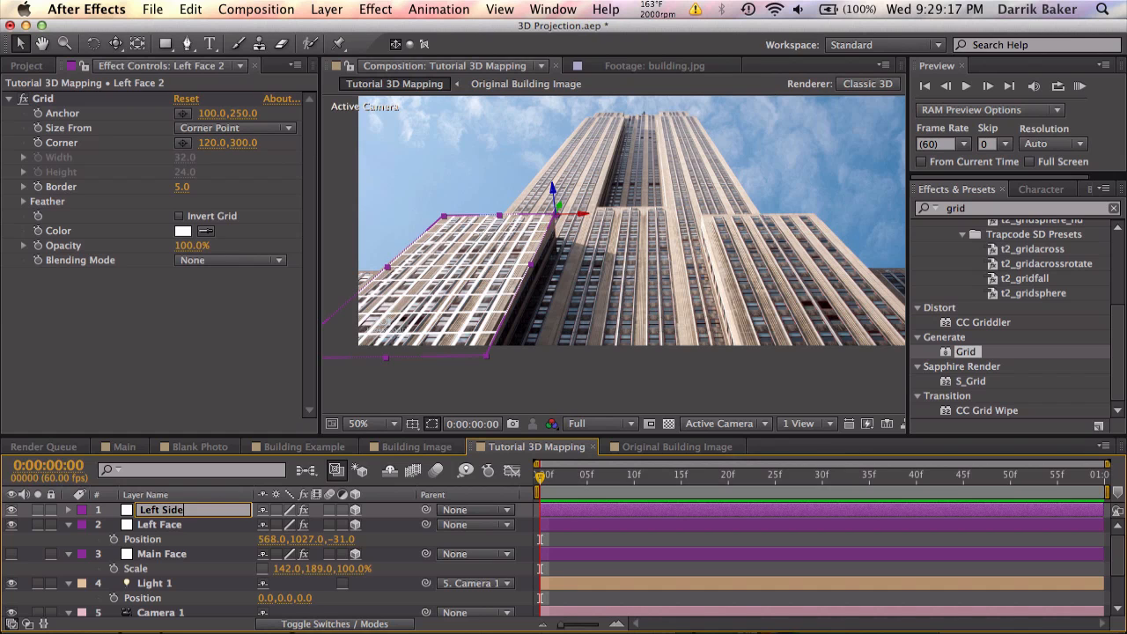
pyautogui.press('Return')
# Step: Set the Left Side layer's Y Rotation to 90° so it forms the left block's inner side wall
pyautogui.press('r')
pyautogui.moveTo(294, 550); pyautogui.dragTo(4, 502)
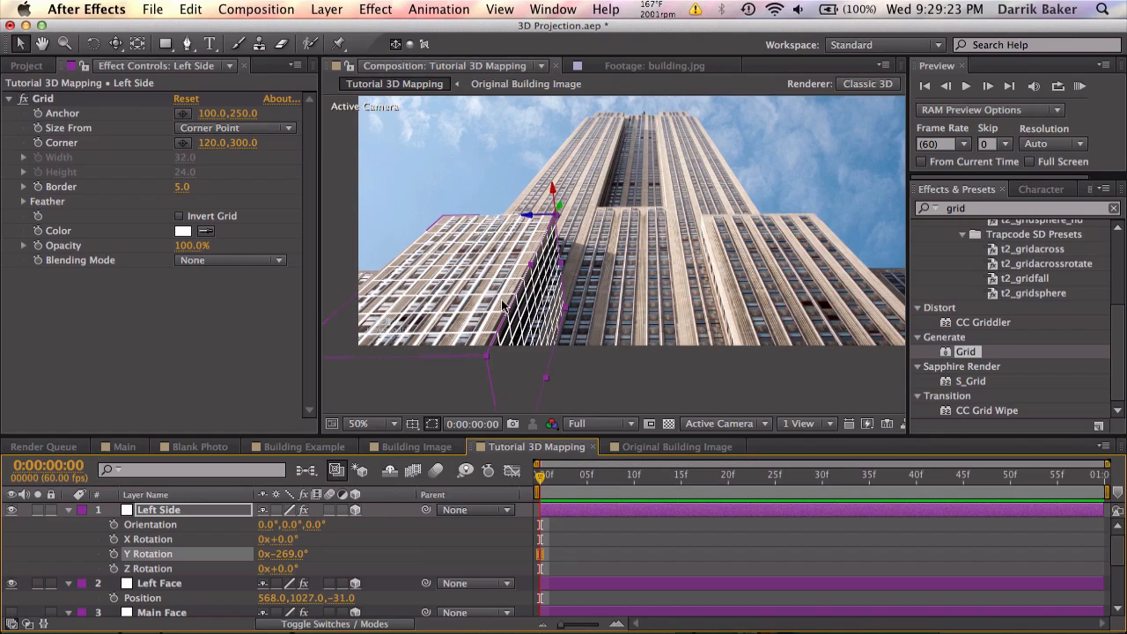
pyautogui.click(290, 553)
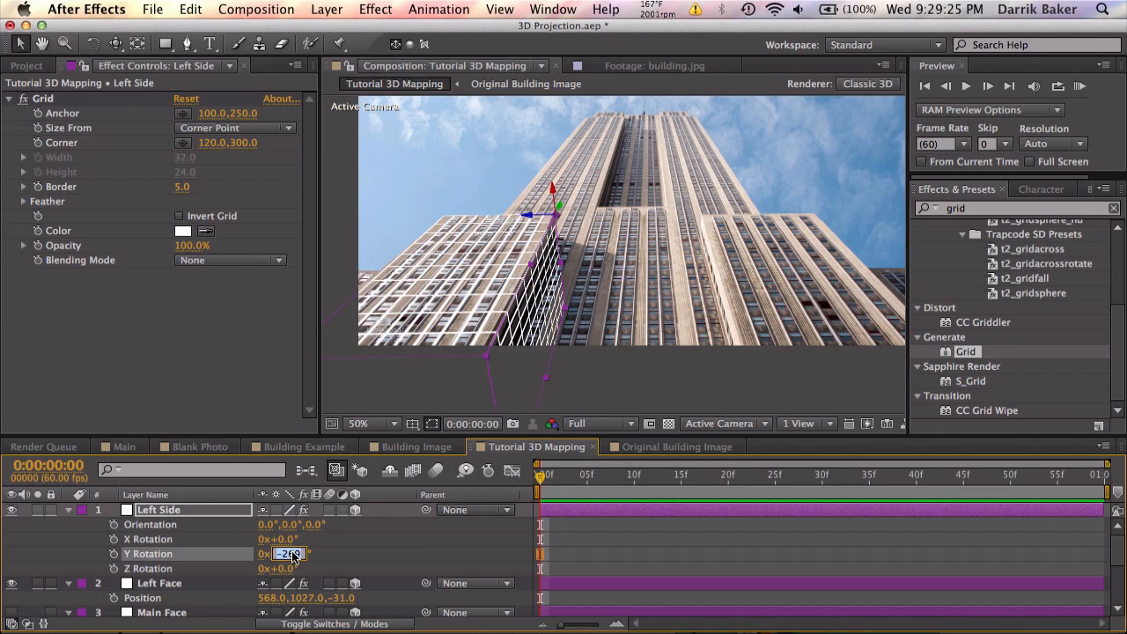
pyautogui.write('90')
pyautogui.press('Return')
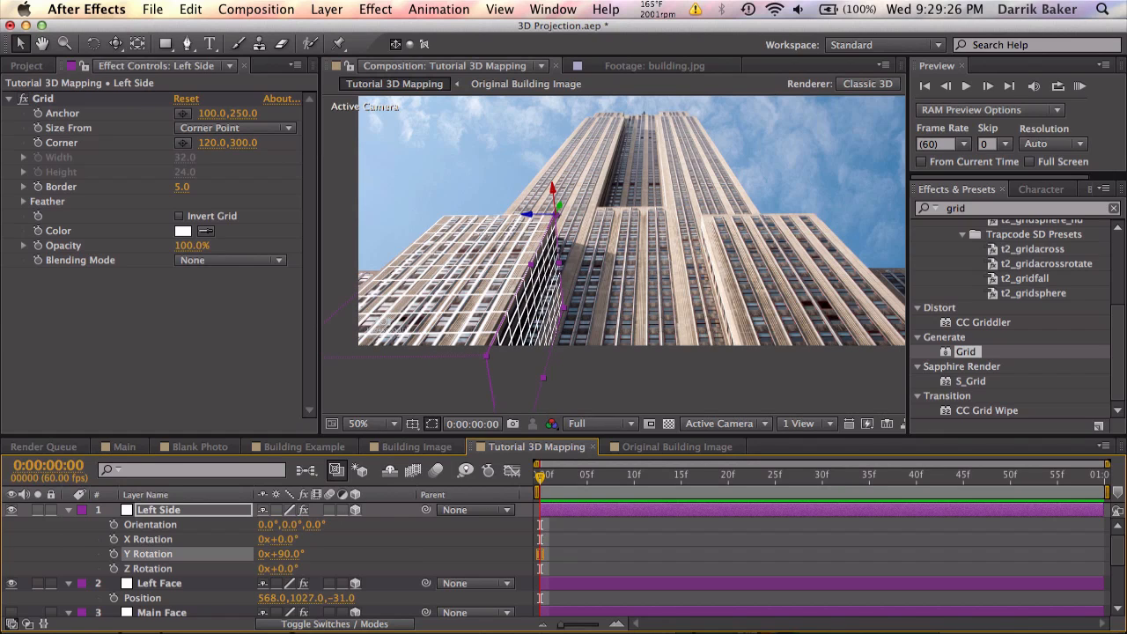
# Step: Reduce the Left Side layer's X scale to 20.0% to match the depth of the block's side wall
pyautogui.click(245, 510)
pyautogui.press('s')
pyautogui.moveTo(284, 525); pyautogui.dragTo(257, 526)
# Step: Examine how the face layers sit in 3D space by orbiting Custom View 1, and return to the Active Camera view
pyautogui.click(733, 424)
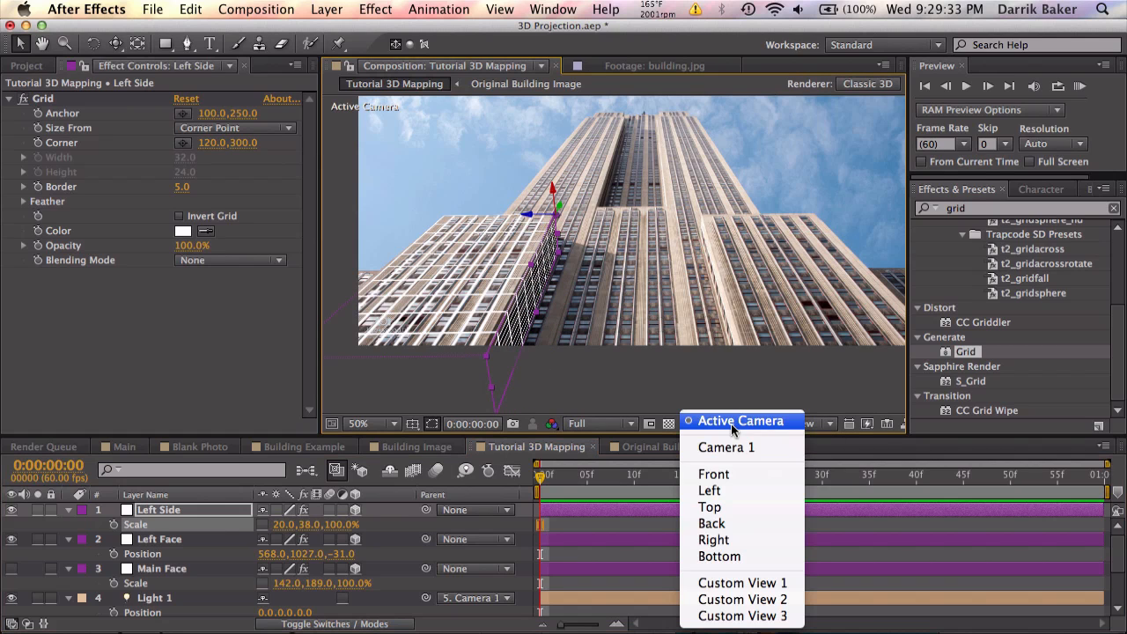
pyautogui.click(730, 583)
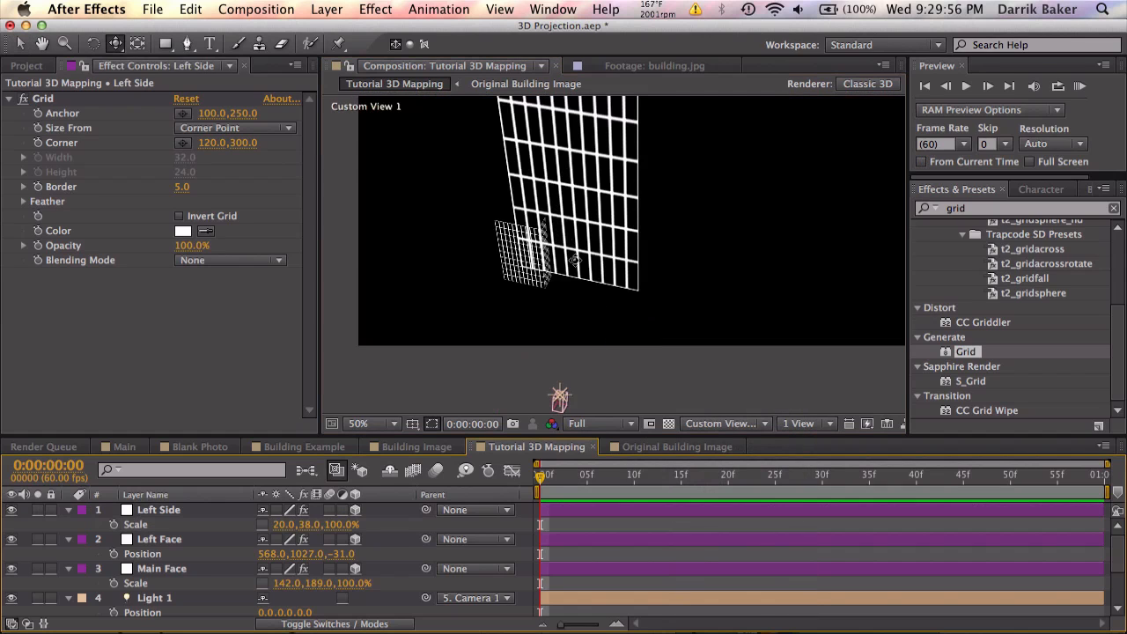
pyautogui.moveTo(114, 44); pyautogui.dragTo(209, 71)
pyautogui.moveTo(545, 227); pyautogui.dragTo(448, 227)
pyautogui.moveTo(716, 201); pyautogui.dragTo(740, 205)
pyautogui.click(755, 424)
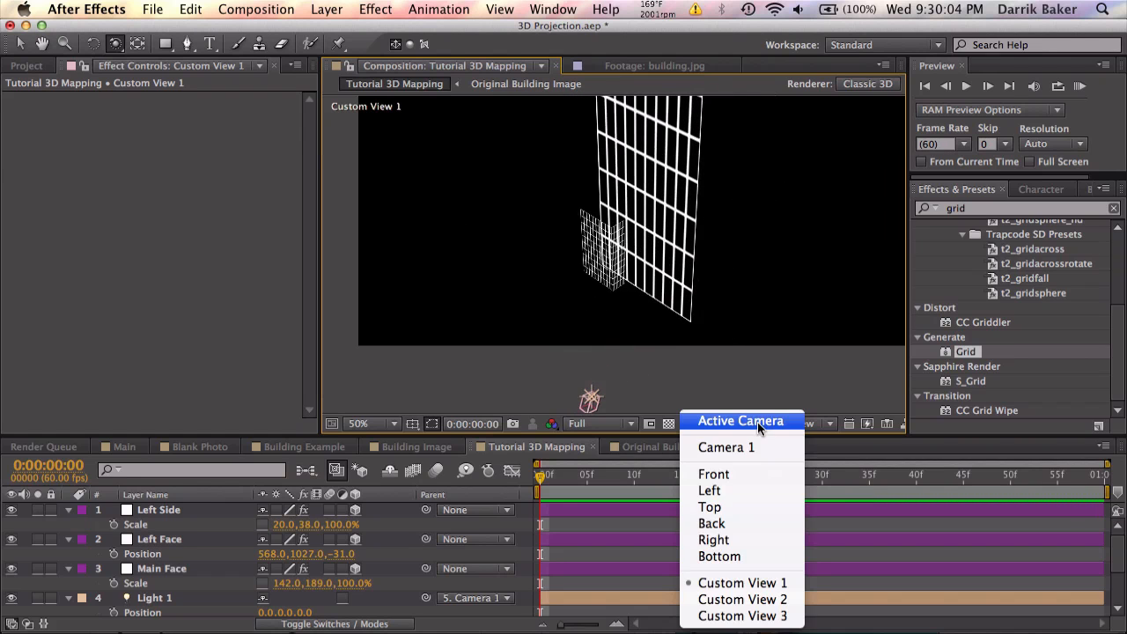
pyautogui.click(755, 423)
pyautogui.press('h')
pyautogui.press('c')
# Step: With the Main Face layer hidden, duplicate Left Side as Right Side and move it to X position 703.0 on the right block's inner edge
pyautogui.click(12, 568)
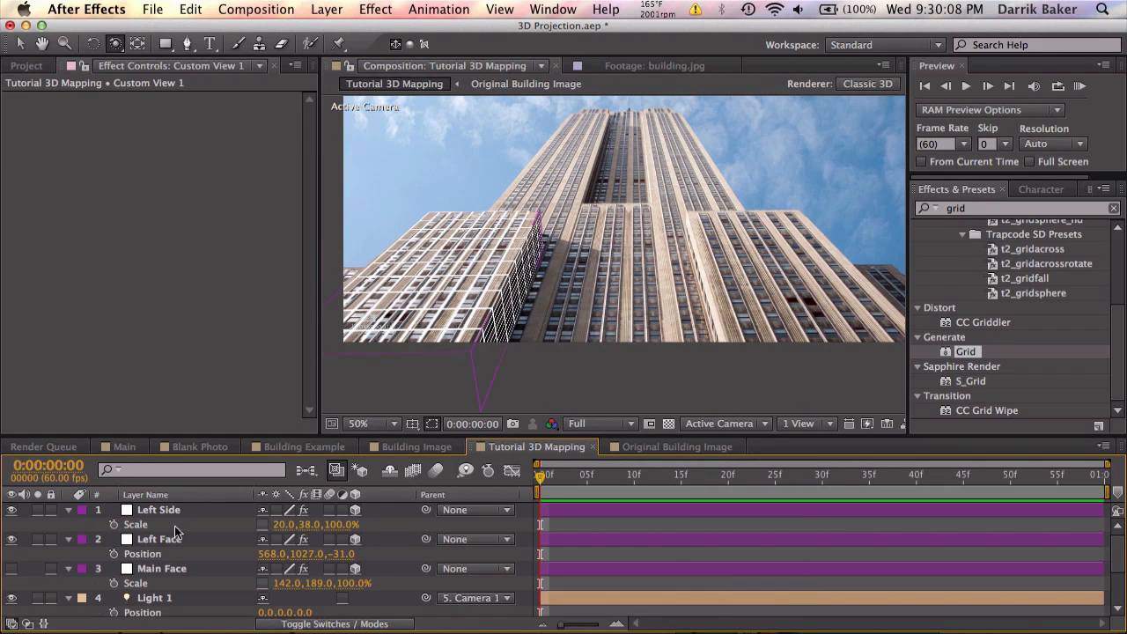
pyautogui.click(190, 509)
pyautogui.press('super+d')
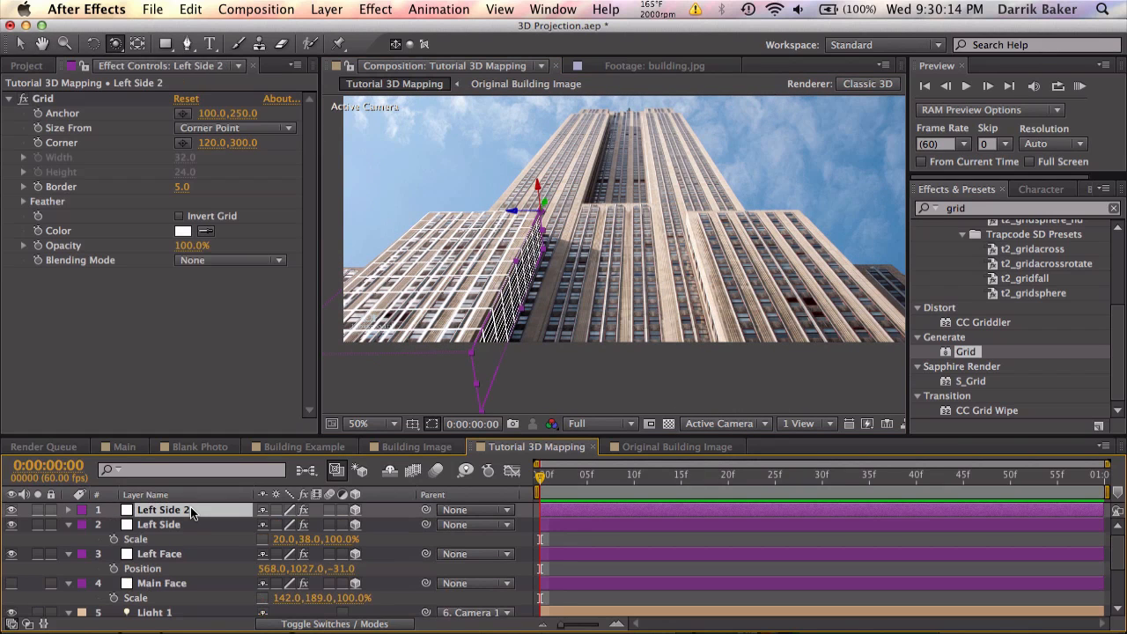
pyautogui.press('Return')
pyautogui.write('Right S')
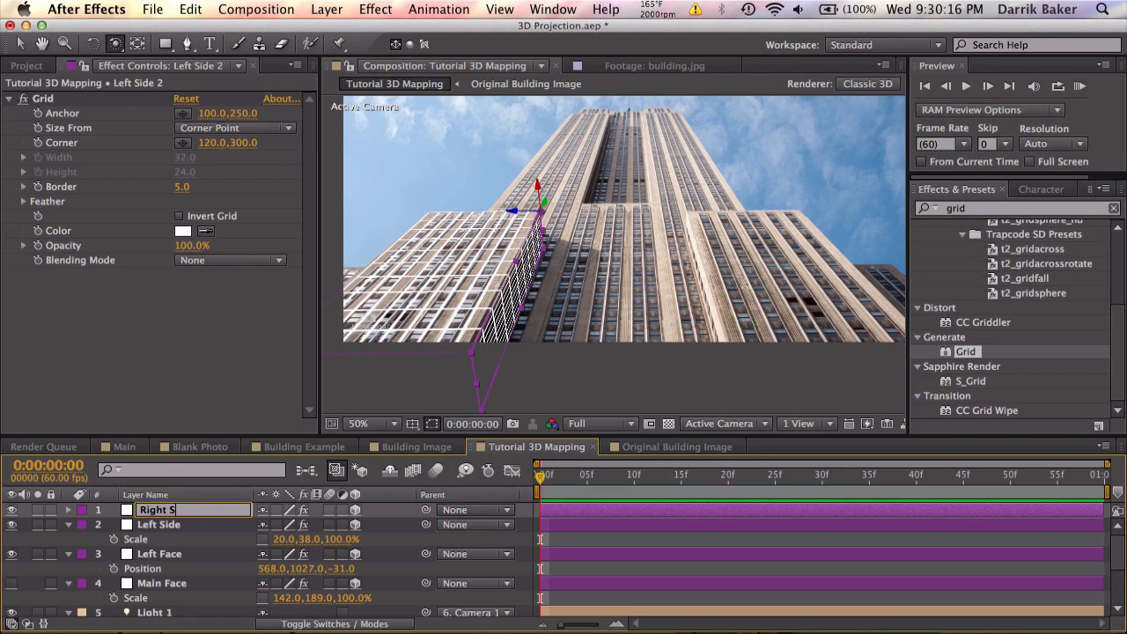
pyautogui.write('ide')
pyautogui.press('Return')
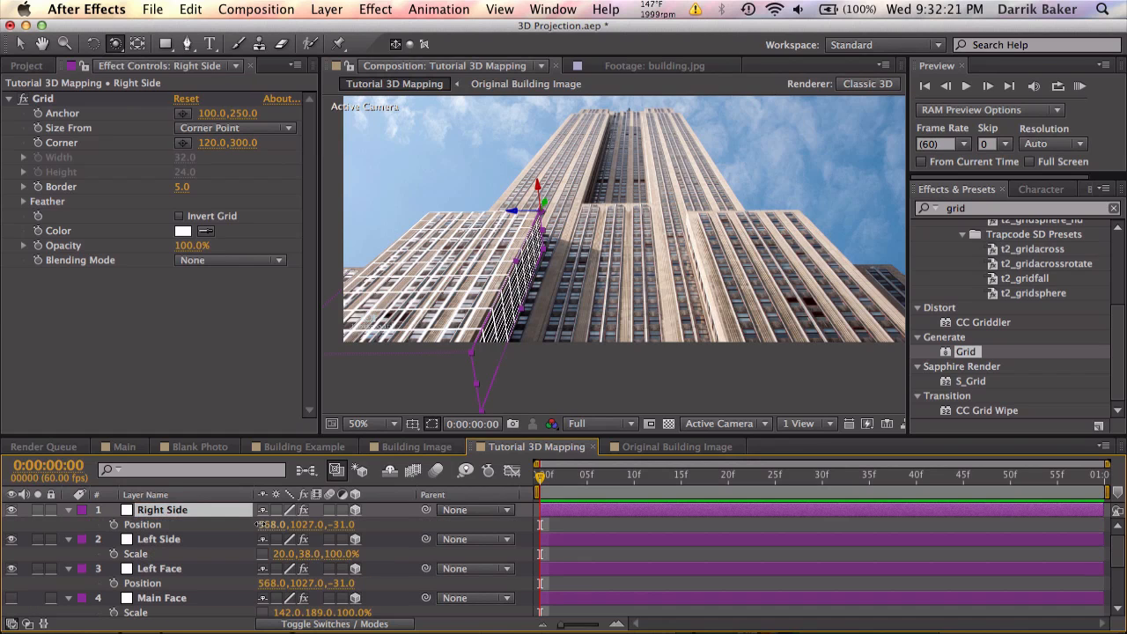
pyautogui.moveTo(261, 524); pyautogui.dragTo(370, 517)
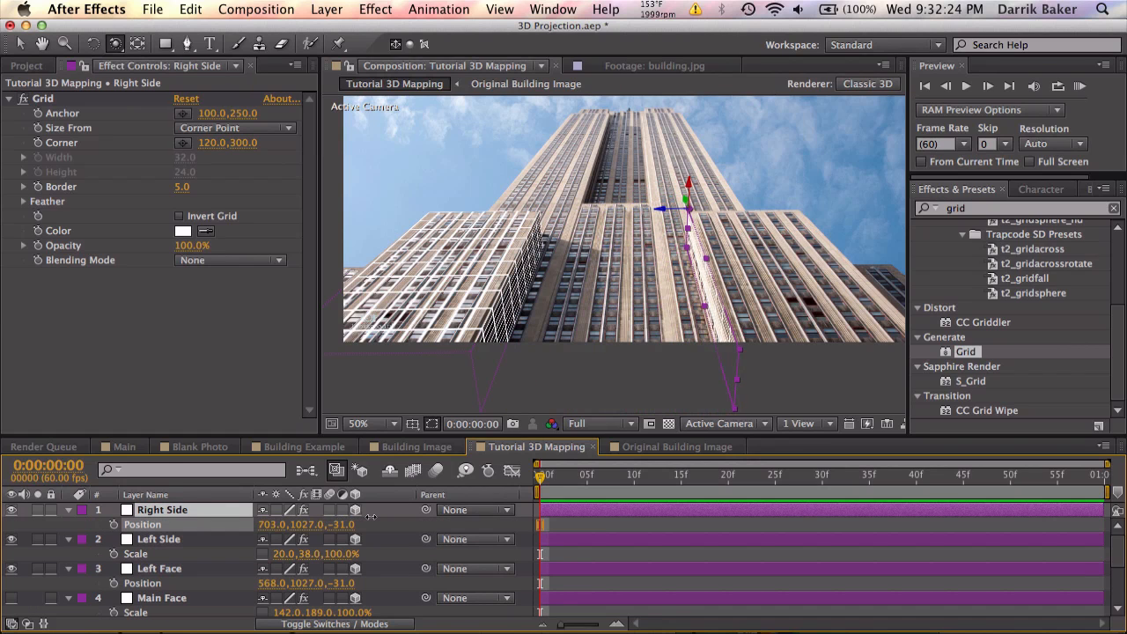
# Step: Duplicate the Right Side layer and rename the copy Right Face
pyautogui.click(243, 510)
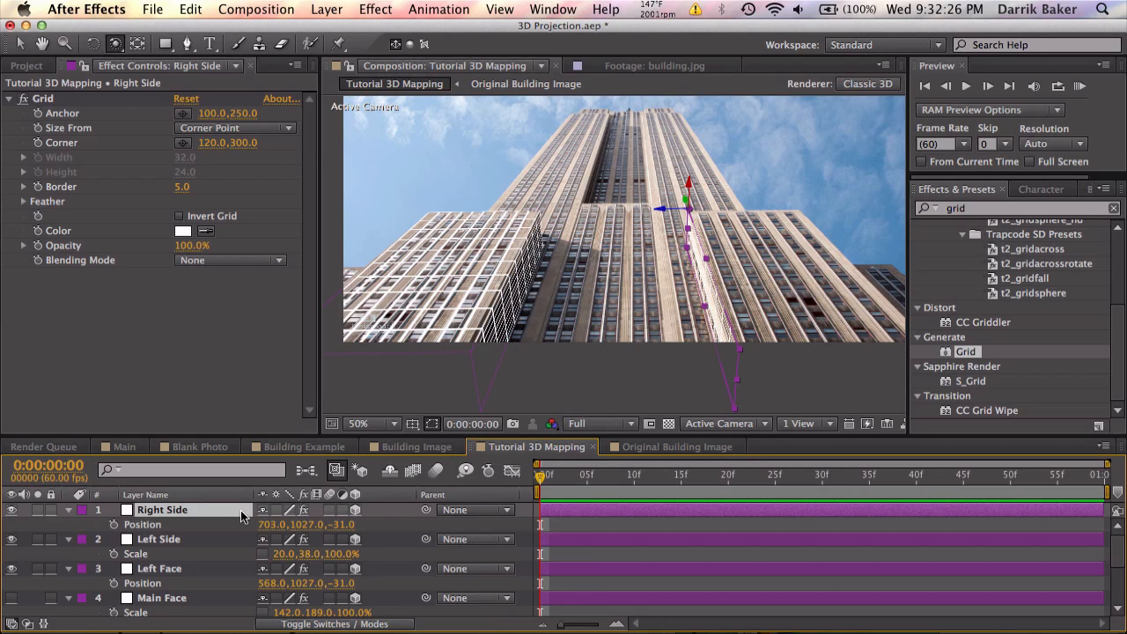
pyautogui.hotkey('ctrl', 'd')
pyautogui.press('Return')
pyautogui.write('Right Fa')
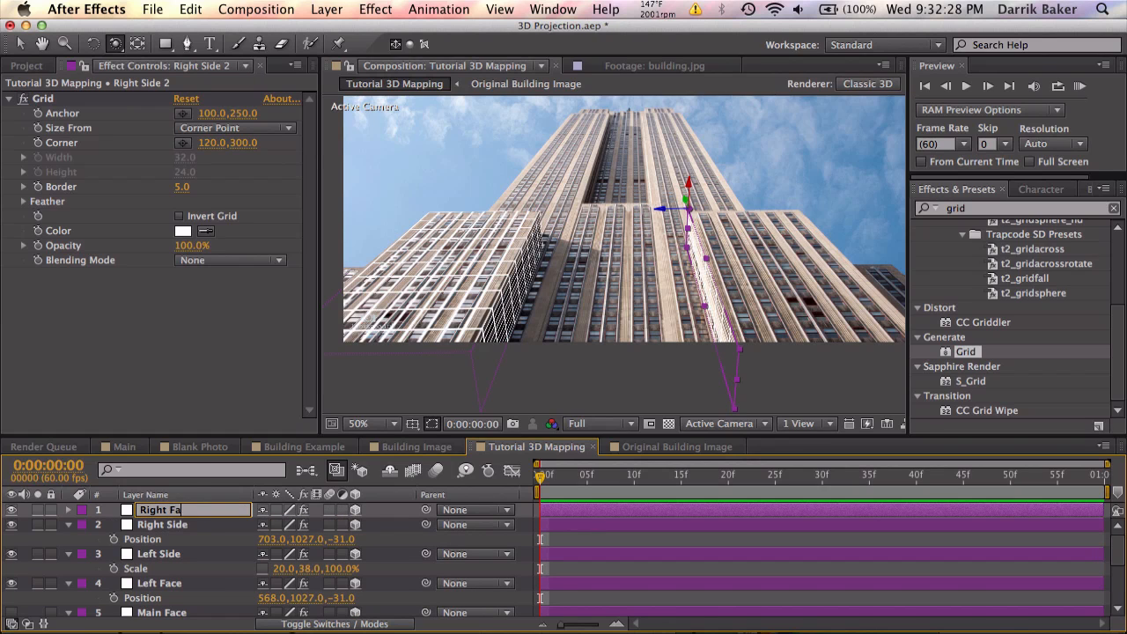
pyautogui.write('ce')
pyautogui.press('Return')
# Step: Set the Right Face layer's Y Rotation to 180° so it lies along the front of the right block
pyautogui.press('r')
pyautogui.moveTo(291, 554); pyautogui.dragTo(72, 551)
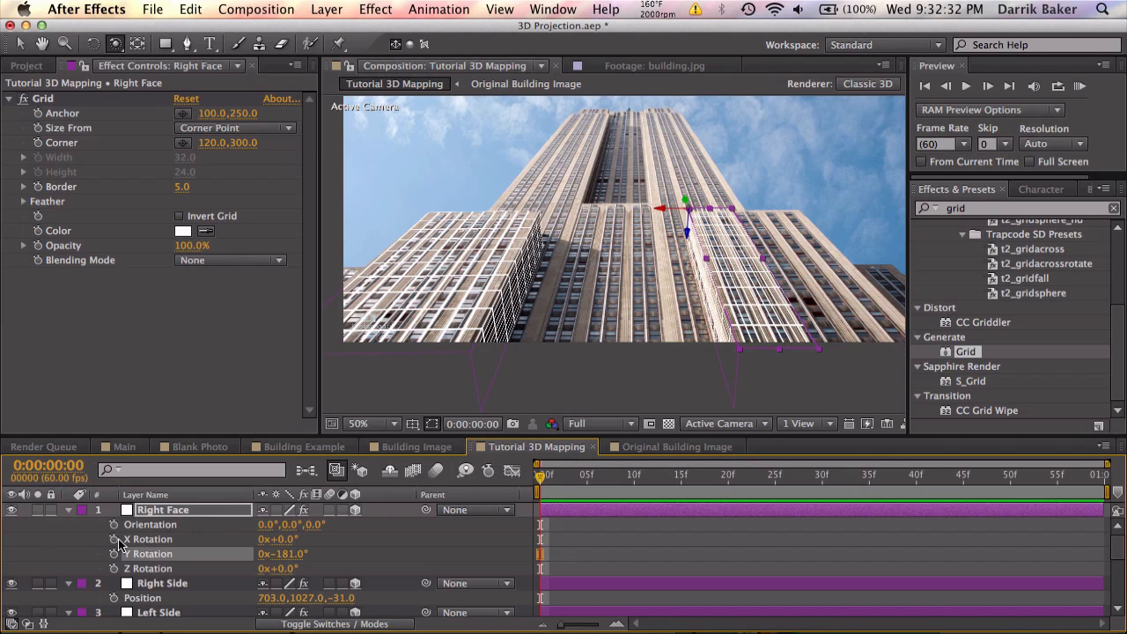
pyautogui.click(288, 552)
pyautogui.write('180')
pyautogui.press('Return')
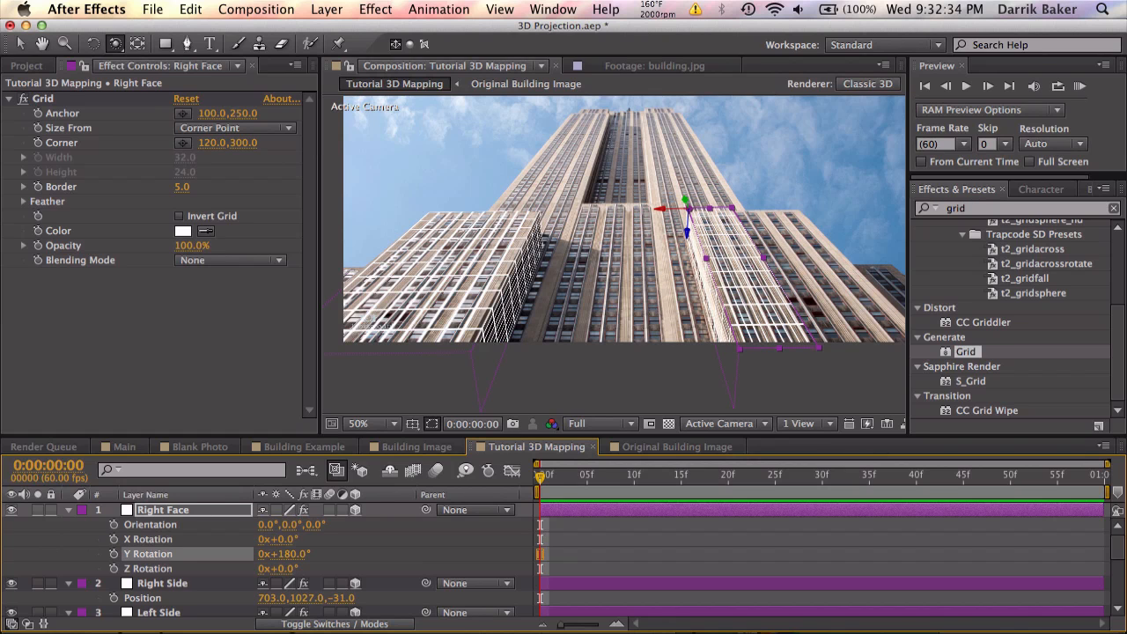
# Step: Increase the Right Face layer's X scale to 49.0% to span the right block, and check the layers' 3D layout in Custom View 1
pyautogui.press('s')
pyautogui.moveTo(276, 523); pyautogui.dragTo(301, 524)
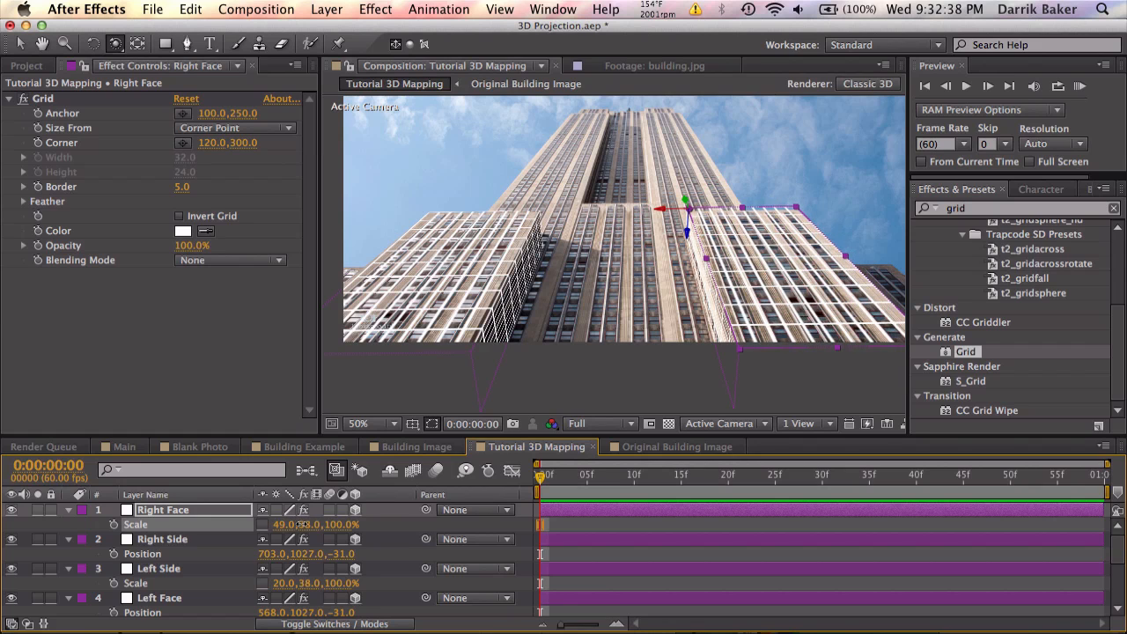
pyautogui.click(740, 422)
pyautogui.click(736, 585)
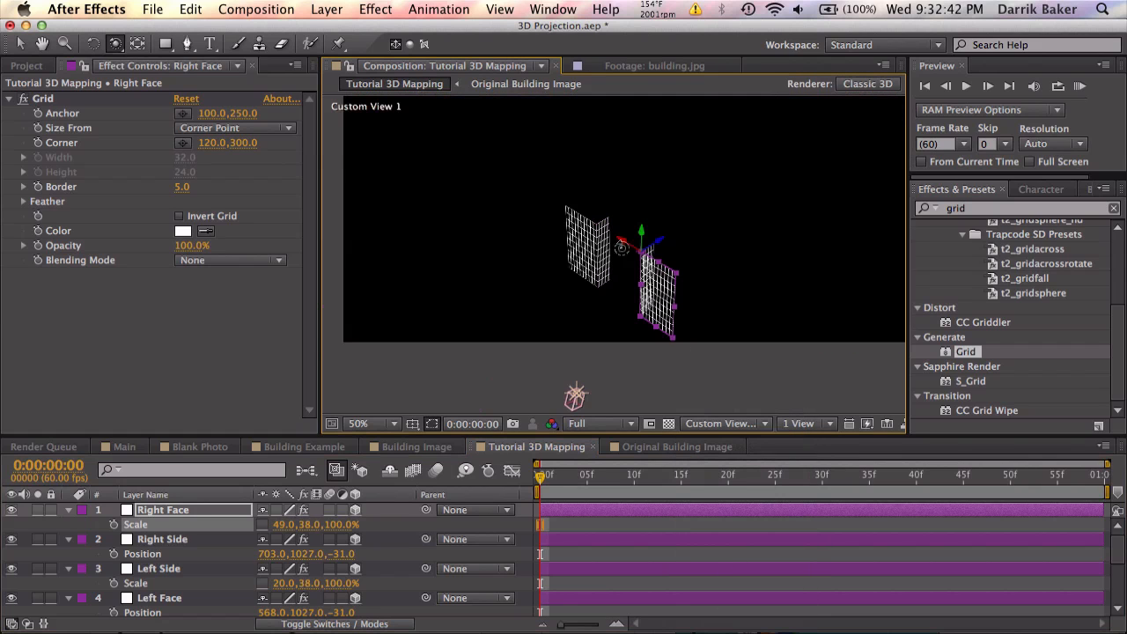
pyautogui.click(760, 425)
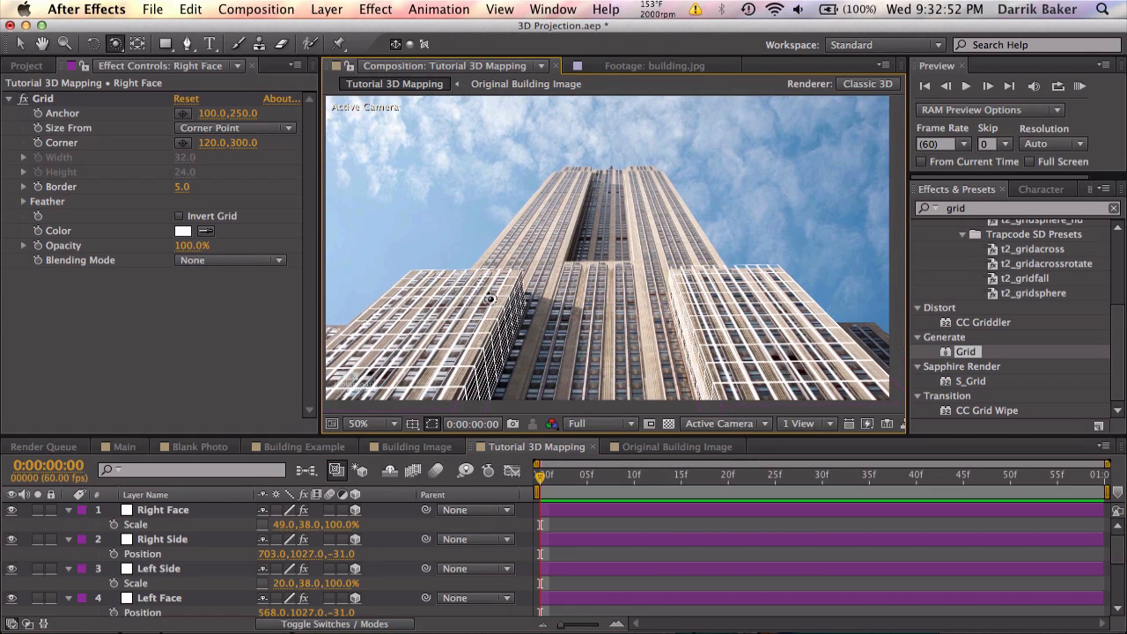
# Step: Draw a closed four-point Pen mask on the hidden Main Face layer around the tower's recessed central section, extending above the roofline
pyautogui.scroll(-3, 180, 566)
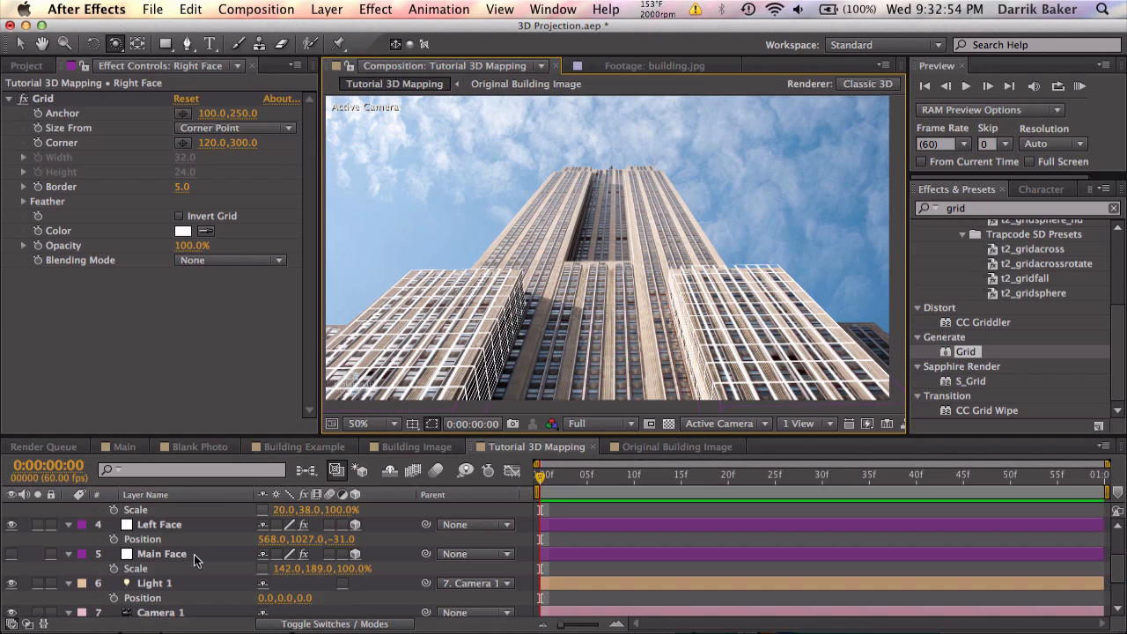
pyautogui.click(191, 553)
pyautogui.press('.')
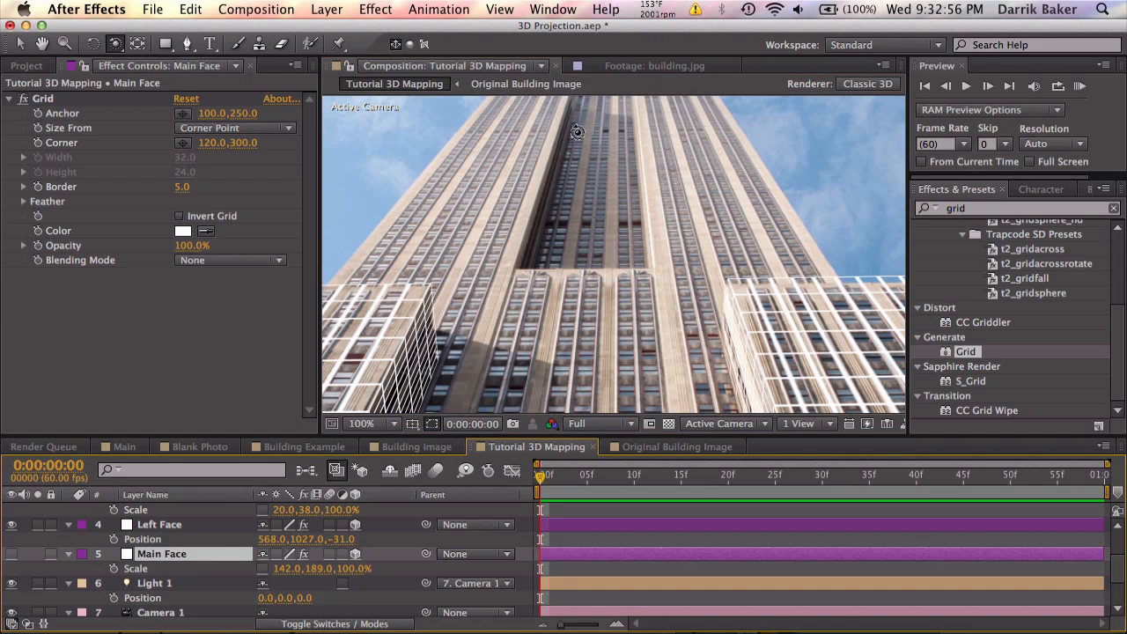
pyautogui.scroll(3, 641, 214)
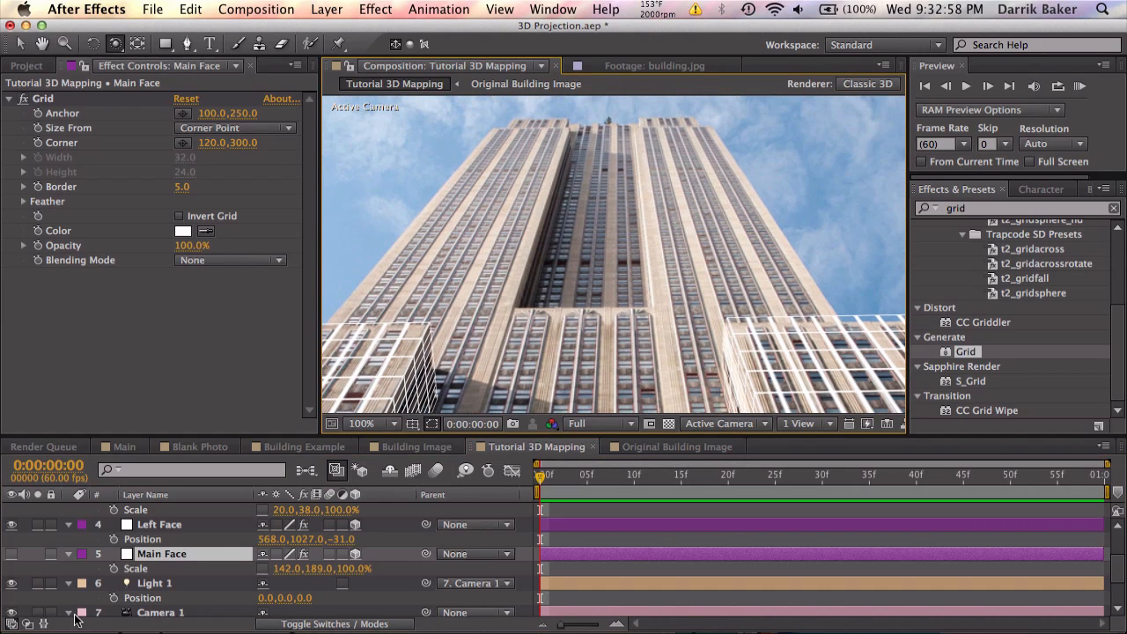
pyautogui.click(12, 555)
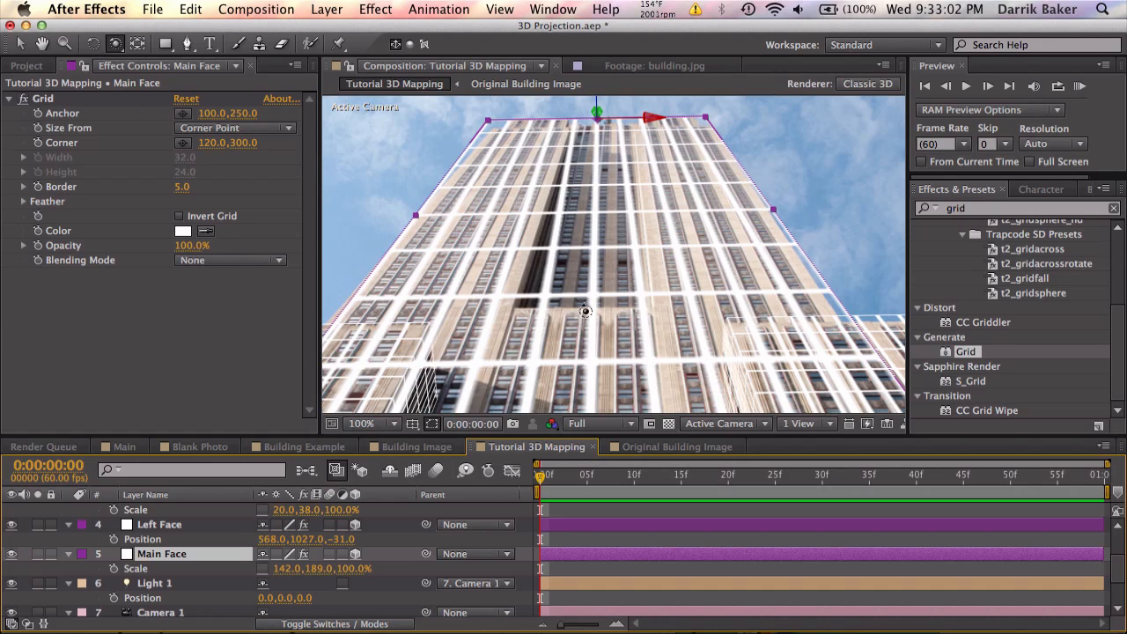
pyautogui.click(187, 44)
pyautogui.moveTo(526, 139); pyautogui.dragTo(526, 186)
pyautogui.click(11, 554)
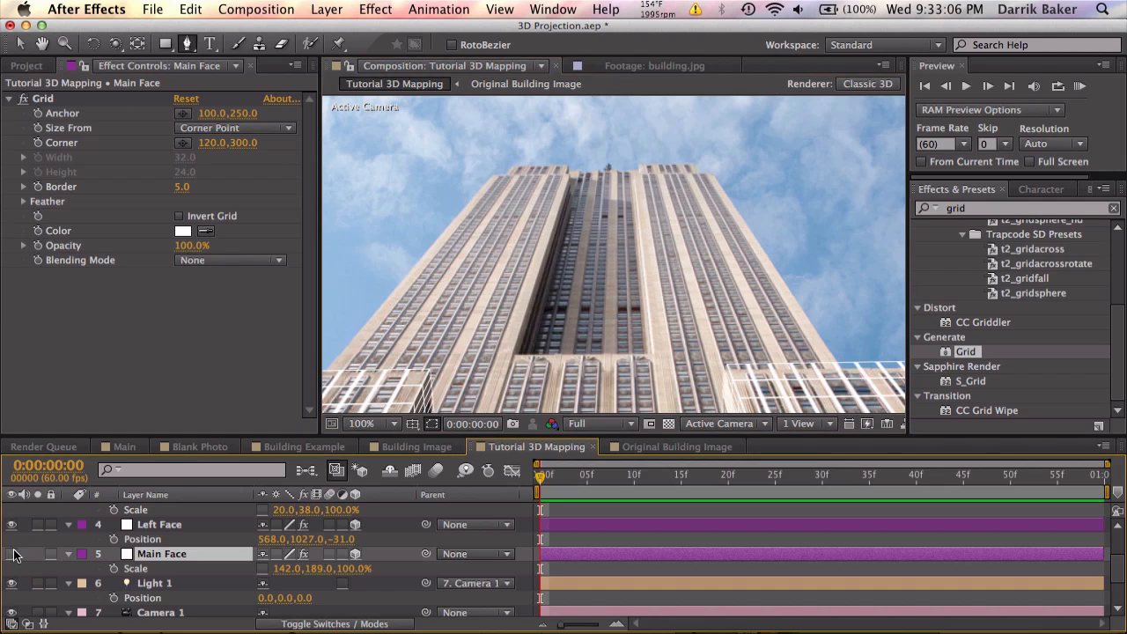
pyautogui.click(582, 143)
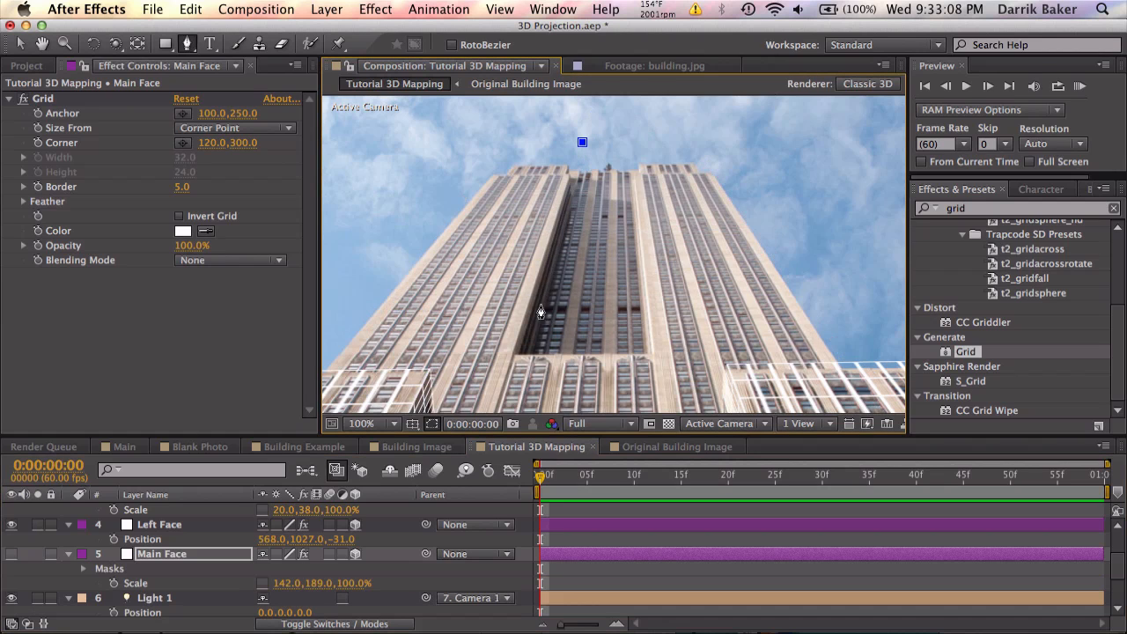
pyautogui.click(514, 355)
pyautogui.click(652, 355)
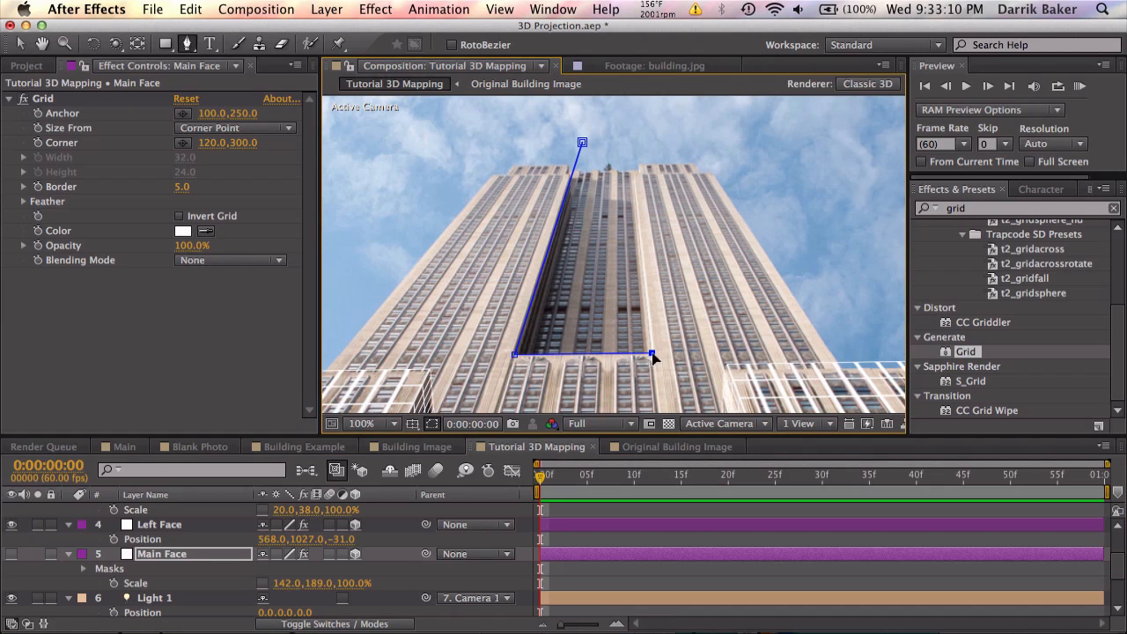
pyautogui.click(630, 130)
pyautogui.click(582, 143)
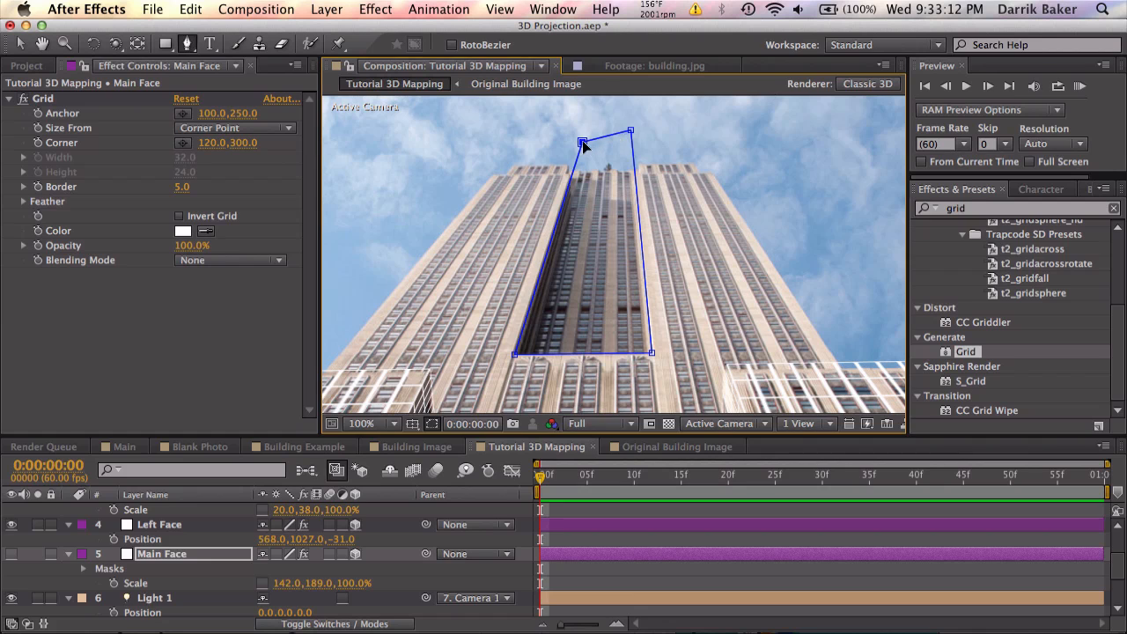
# Step: Show the Main Face layer and set its mask mode to Subtract, checking the cutout with the Grid effect temporarily disabled
pyautogui.click(12, 554)
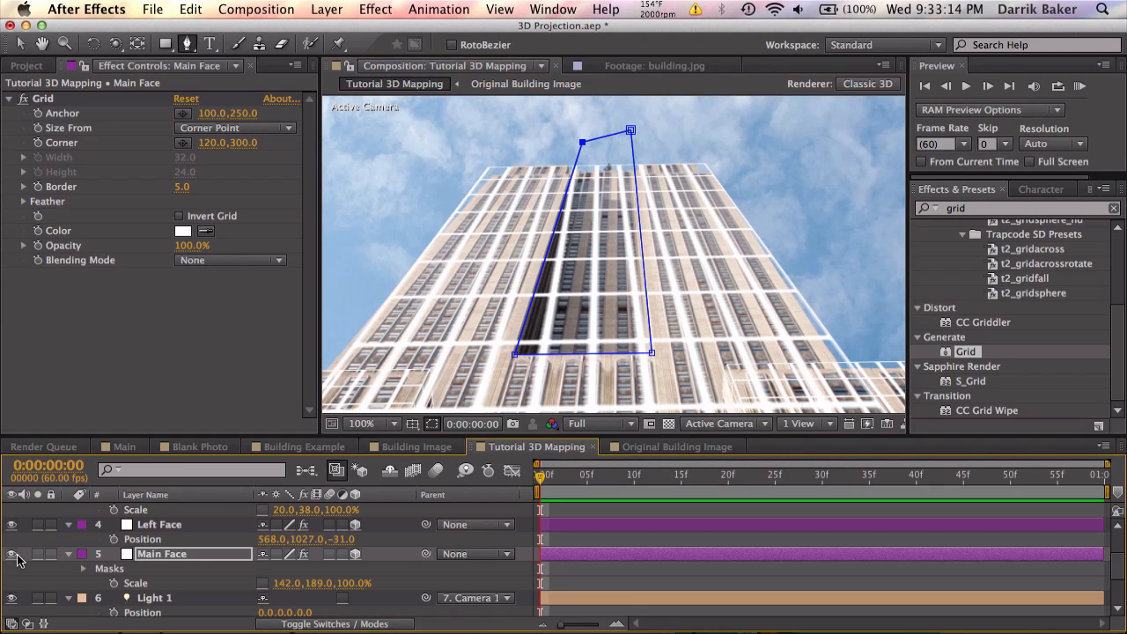
pyautogui.click(173, 553)
pyautogui.press('m')
pyautogui.click(275, 569)
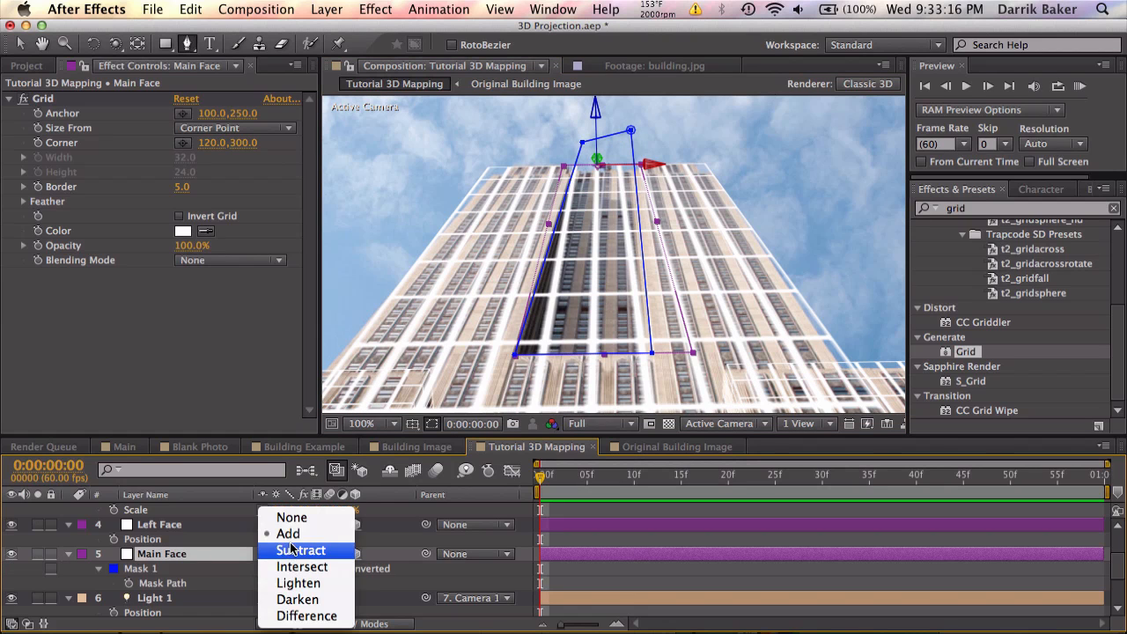
pyautogui.click(293, 549)
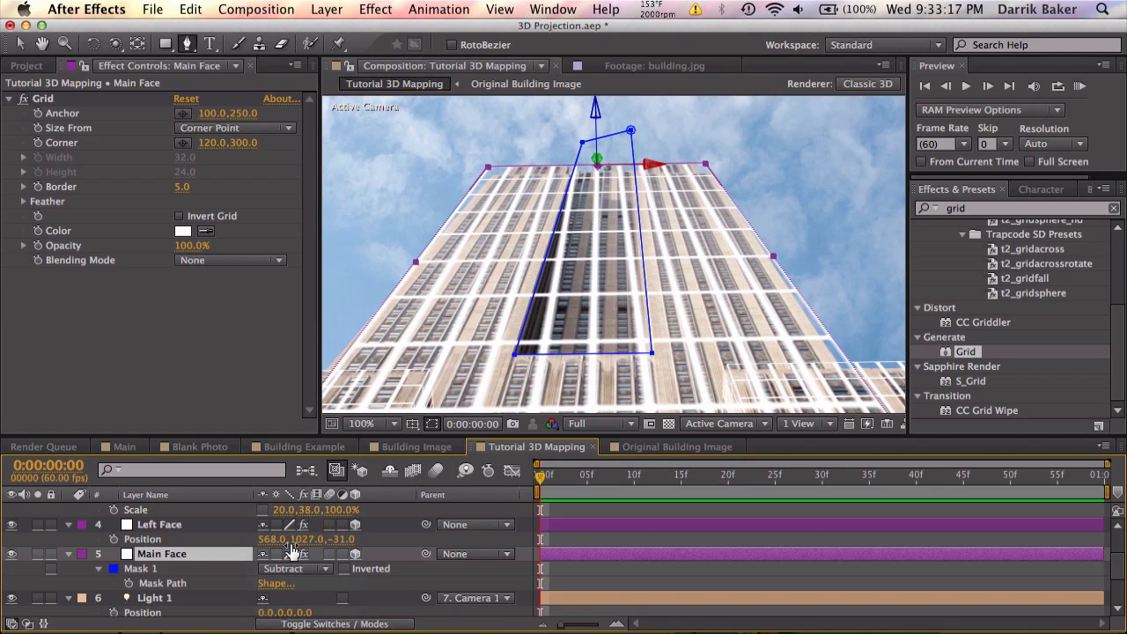
pyautogui.click(25, 100)
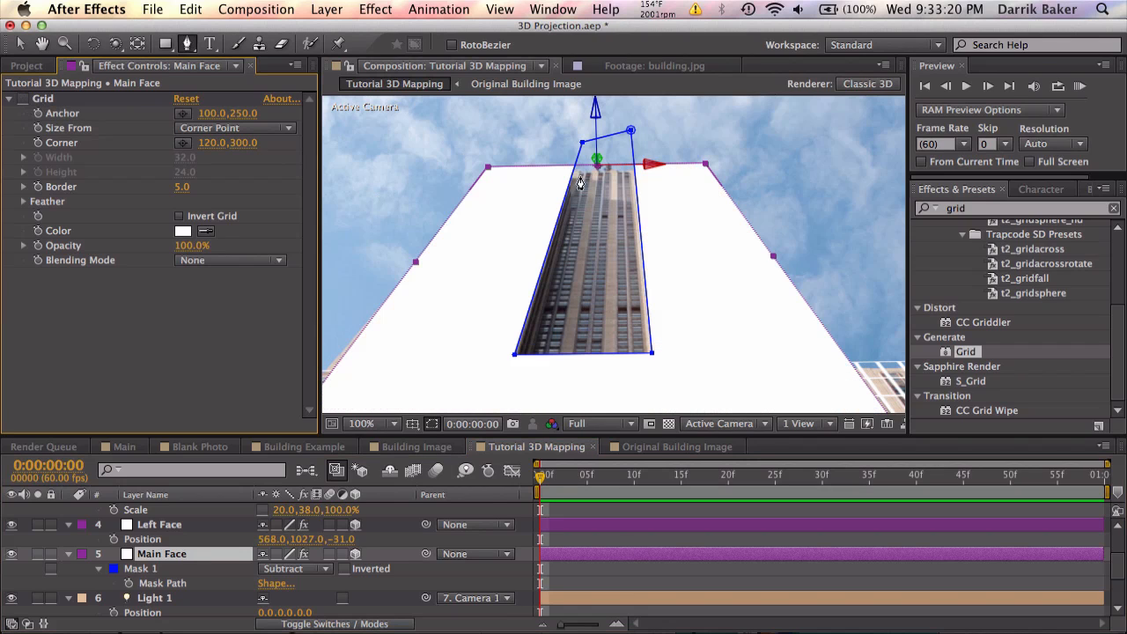
pyautogui.press('F2')
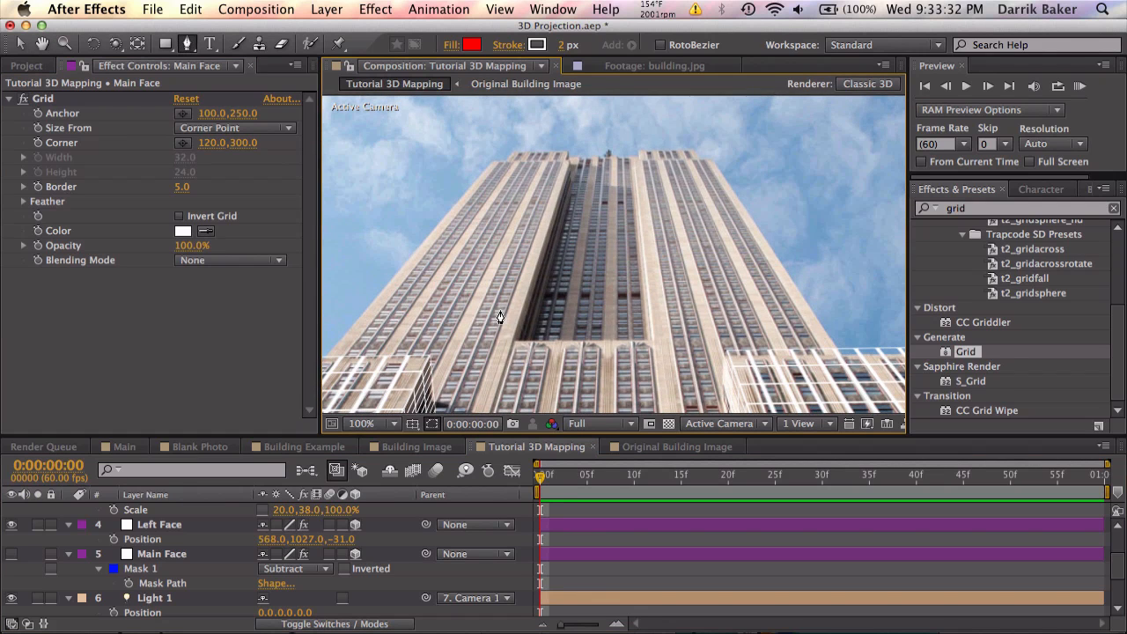
# Step: Show the masked Main Face in Custom View 1 and duplicate the layer
pyautogui.press(',')
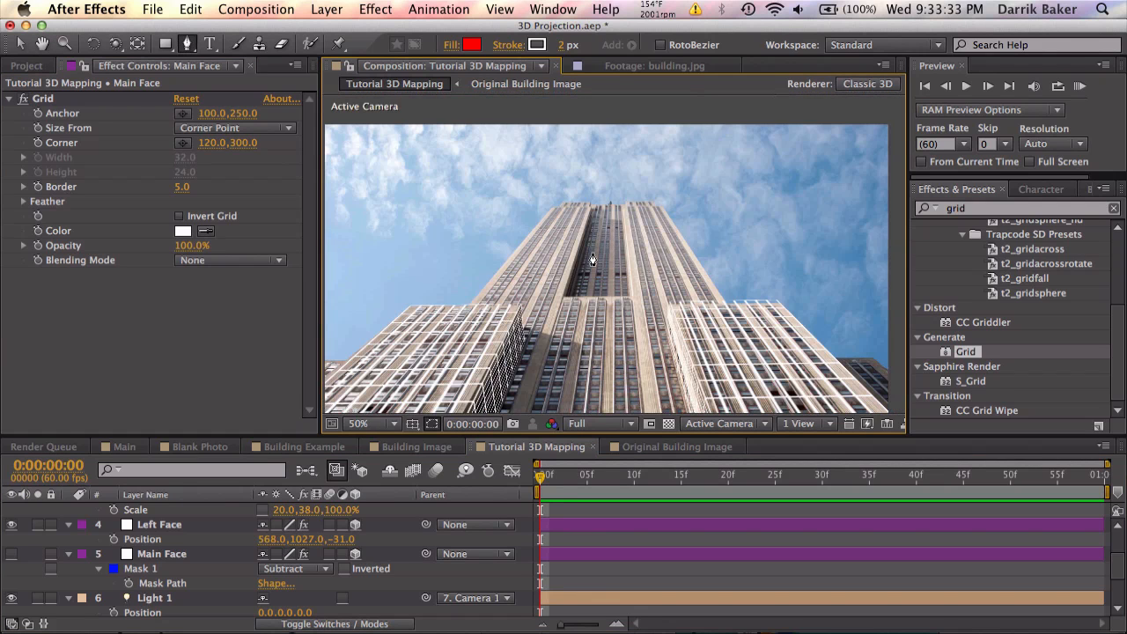
pyautogui.click(740, 424)
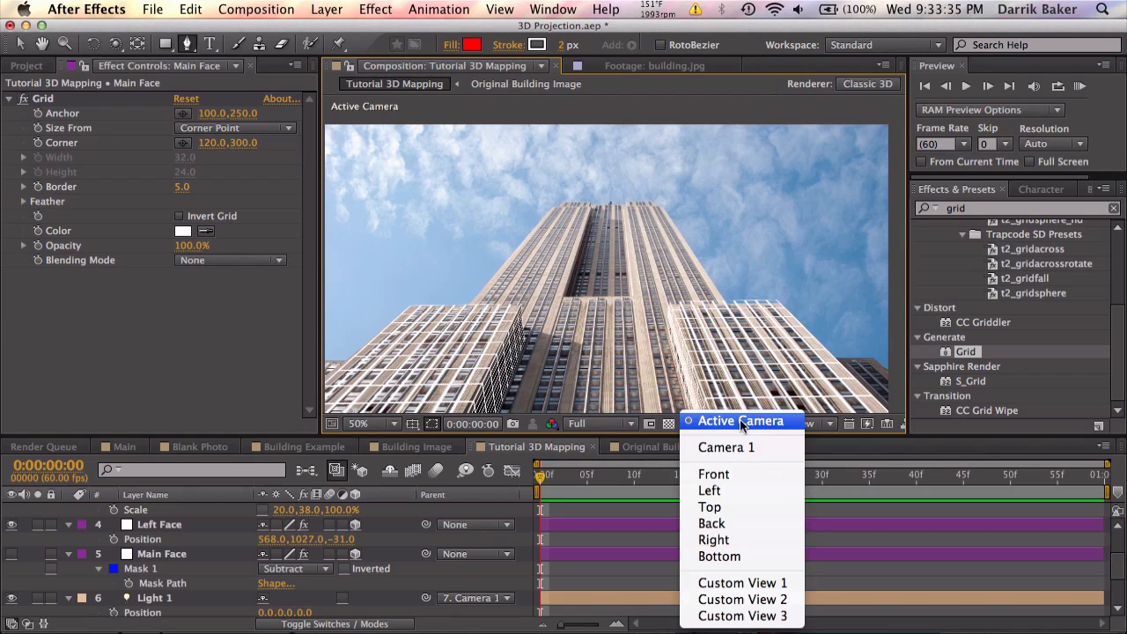
pyautogui.click(748, 583)
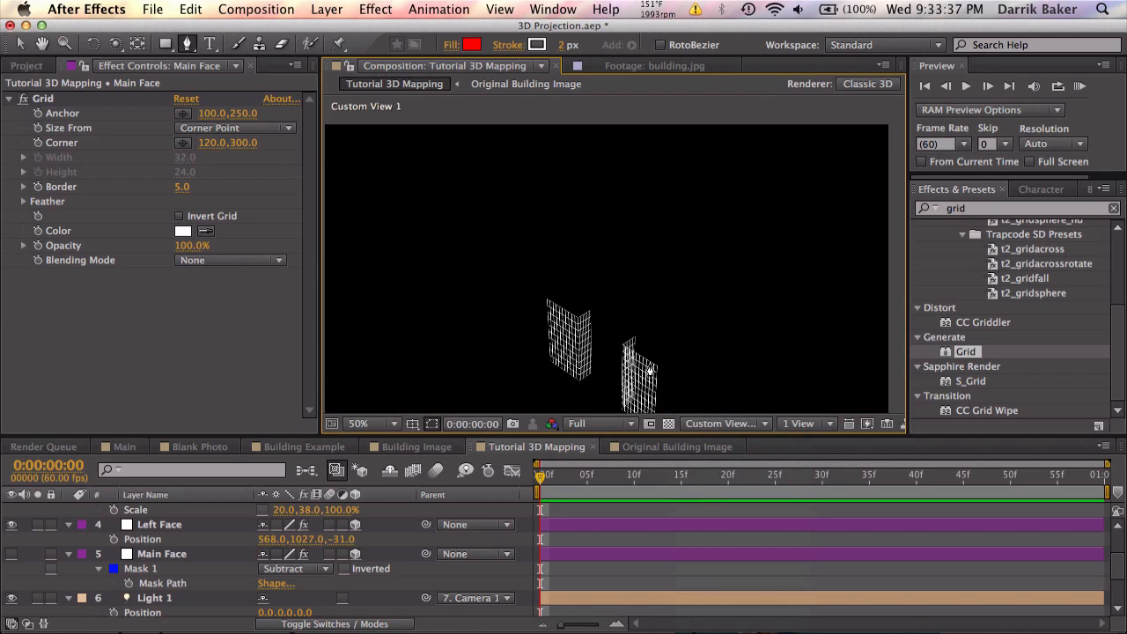
pyautogui.click(11, 553)
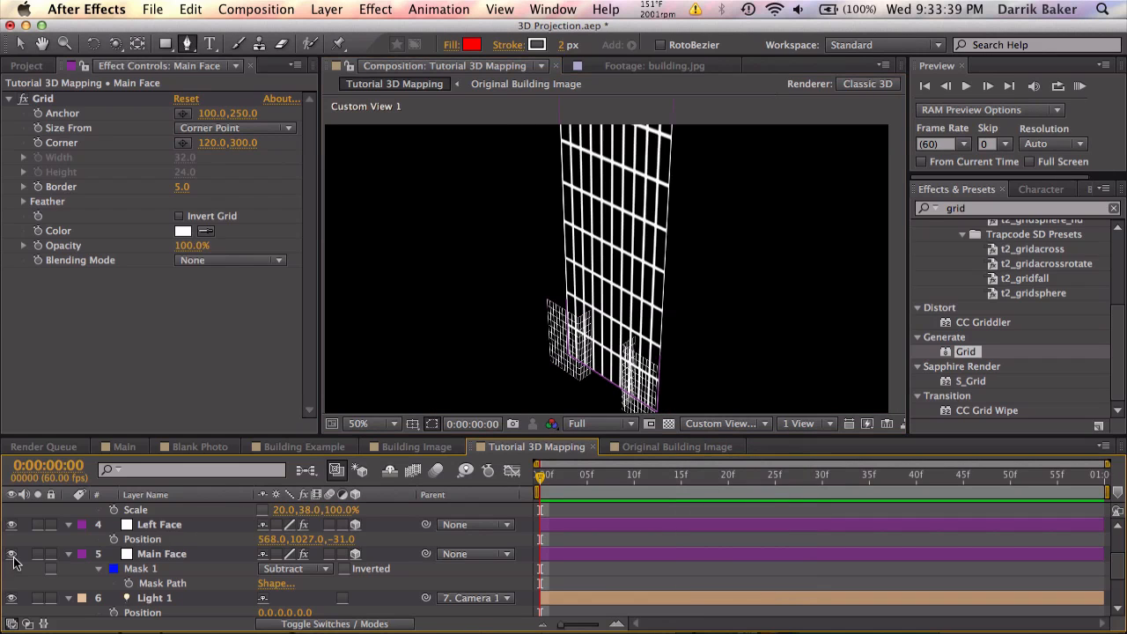
pyautogui.click(185, 555)
pyautogui.press('super+d')
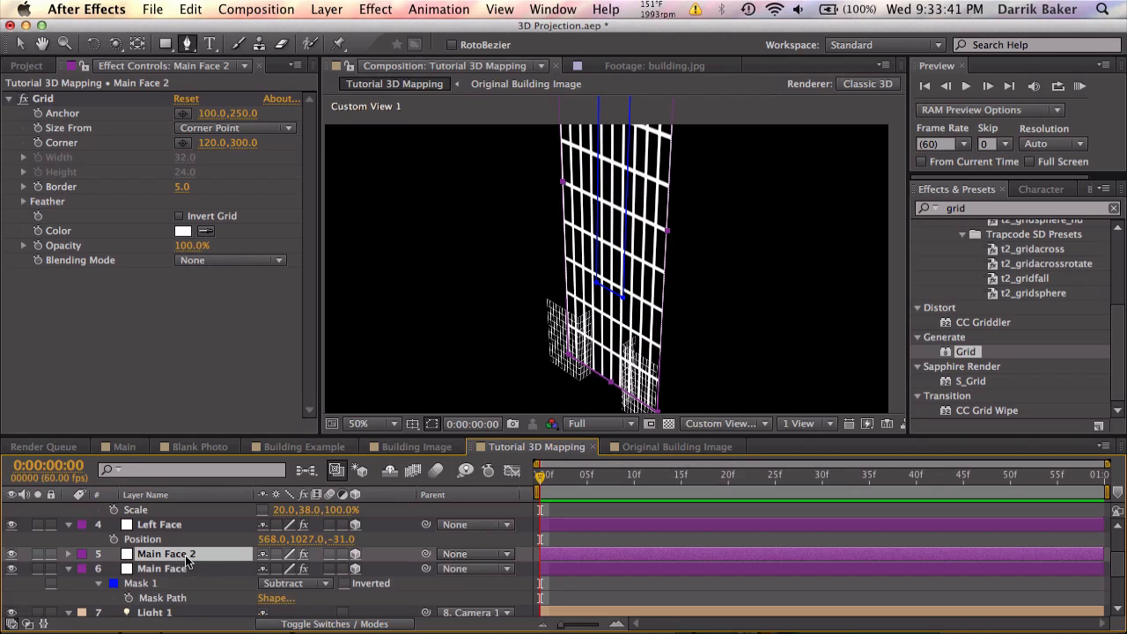
# Step: Rename the duplicated Main Face layer Back Face and push it back to Z position 41.0 in the Top view
pyautogui.click(718, 431)
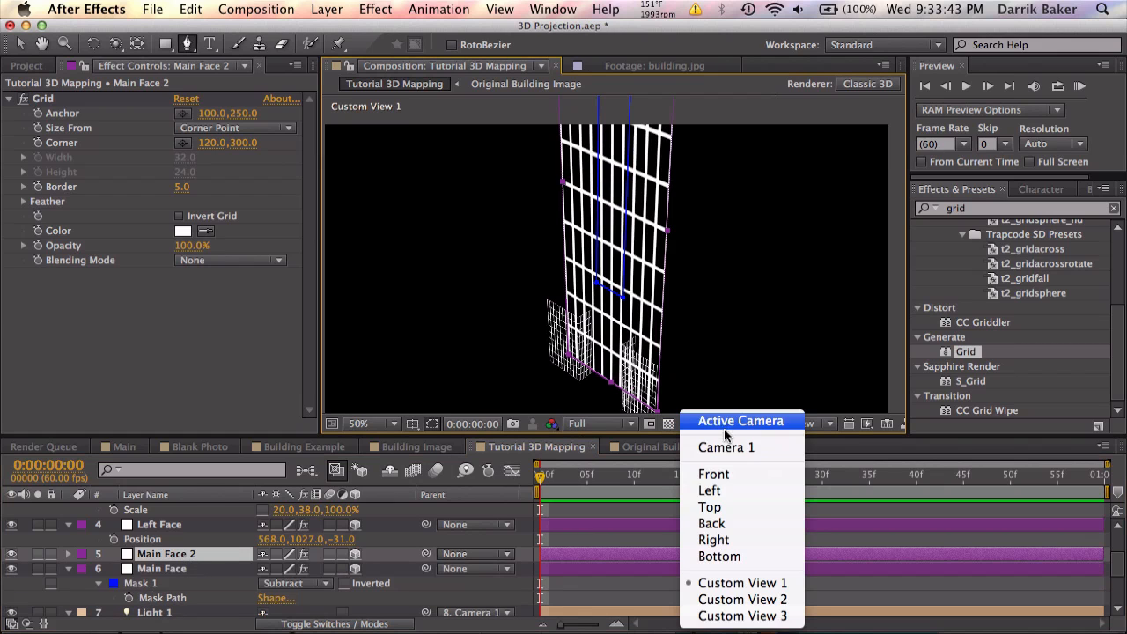
pyautogui.click(736, 507)
pyautogui.press('.')
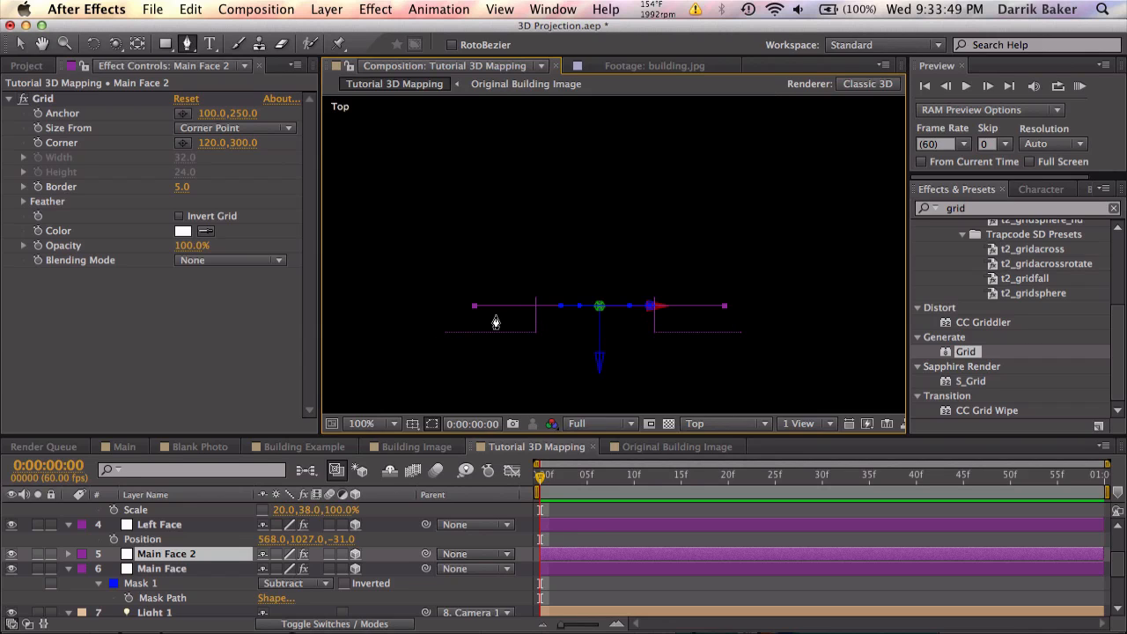
pyautogui.click(199, 553)
pyautogui.press('Return')
pyautogui.write('Back')
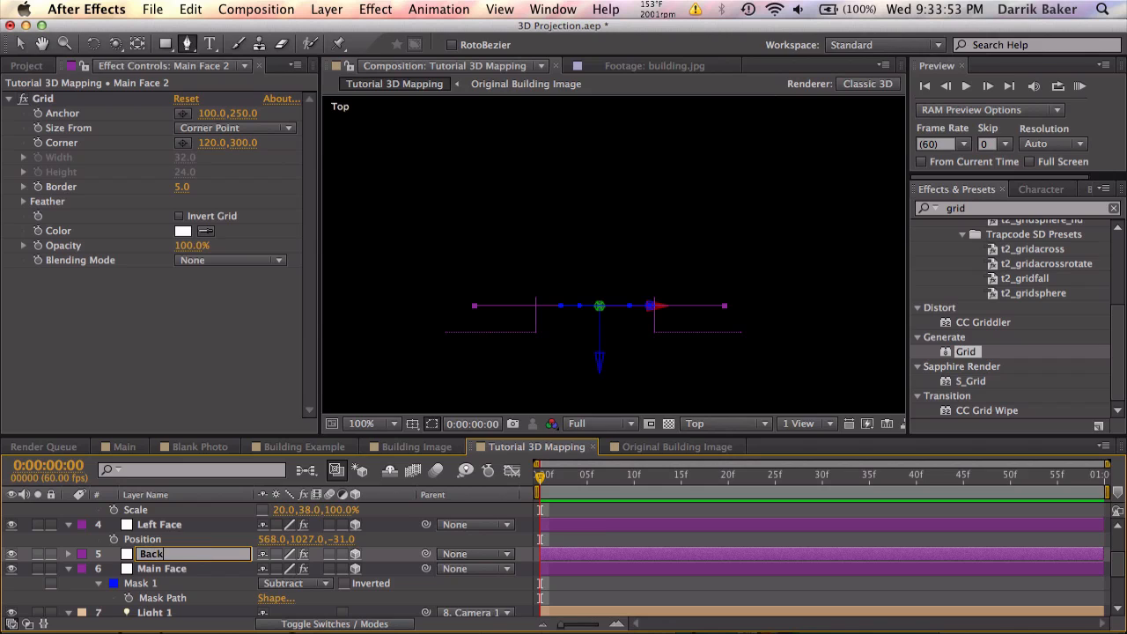
pyautogui.press('Return')
pyautogui.press('p')
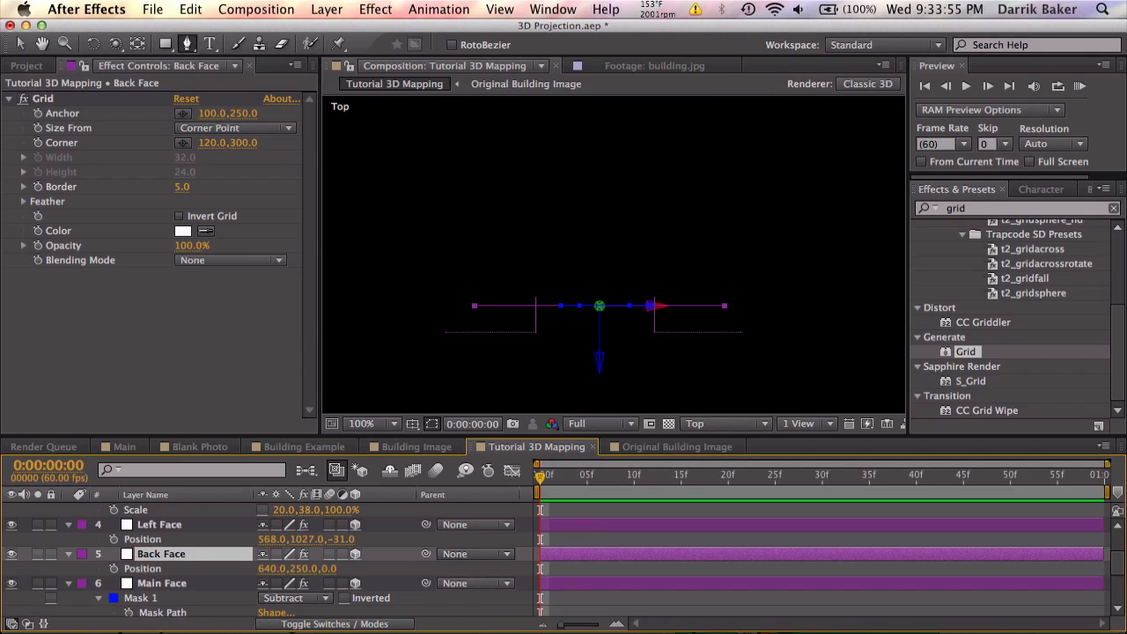
pyautogui.moveTo(329, 569); pyautogui.dragTo(356, 556)
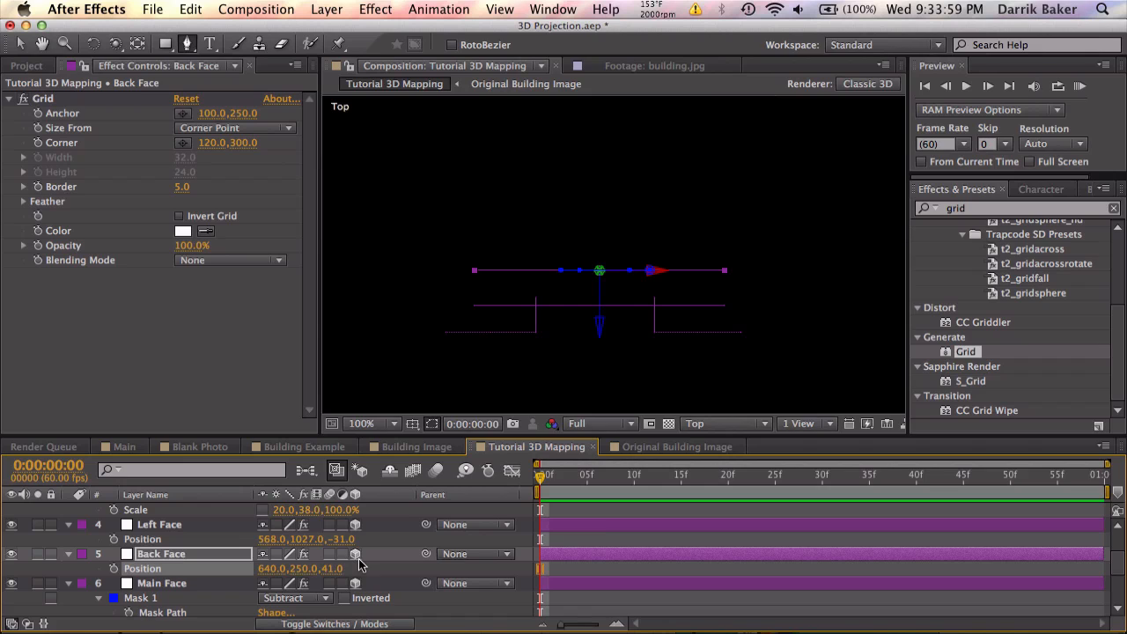
# Step: Return to the Active Camera view, hide the Main Face layer and set Back Face's Y position to 88.0
pyautogui.click(336, 568)
pyautogui.click(743, 424)
pyautogui.click(743, 423)
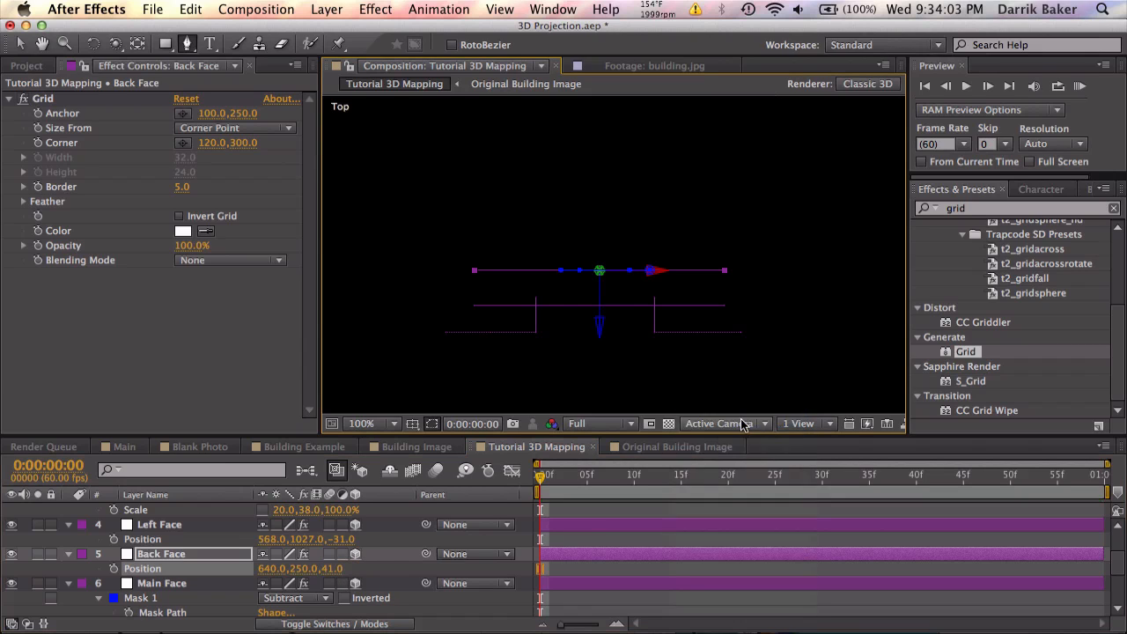
pyautogui.click(11, 582)
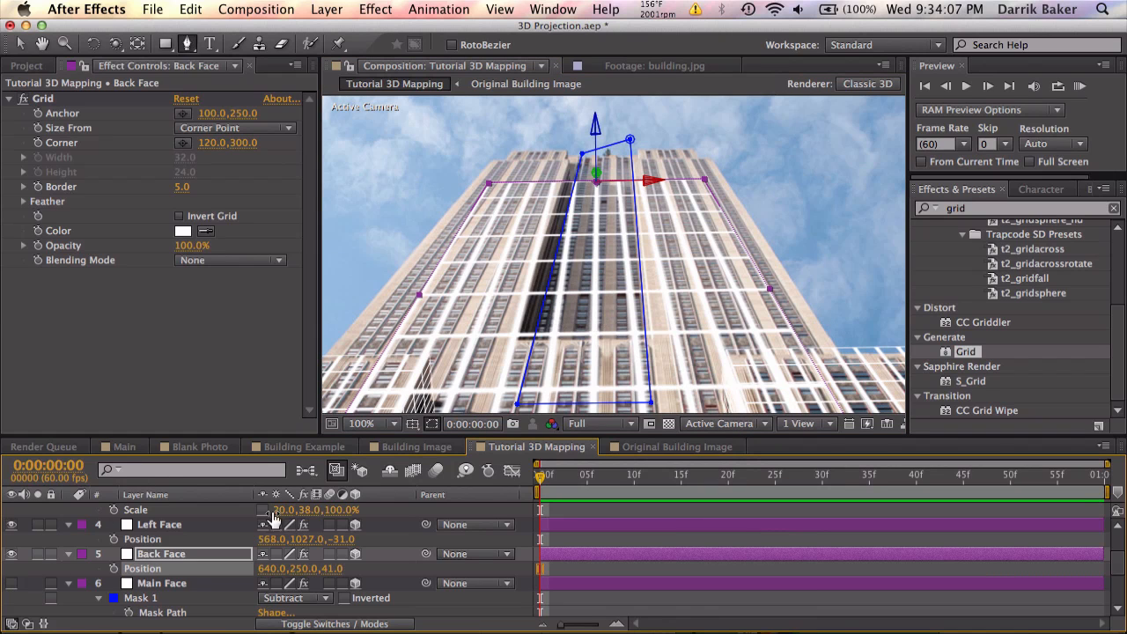
pyautogui.click(236, 553)
pyautogui.moveTo(308, 570); pyautogui.dragTo(180, 565)
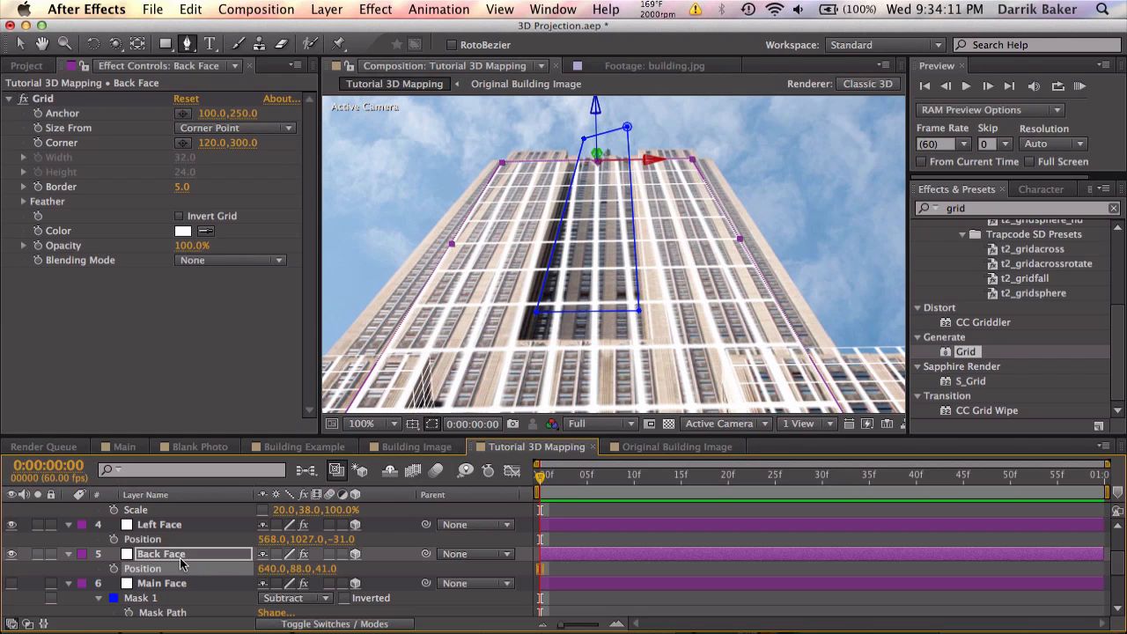
# Step: Remove the mask from Back Face and scale the layer to 76.0, 153.0% around the tower's recessed section
pyautogui.press('m')
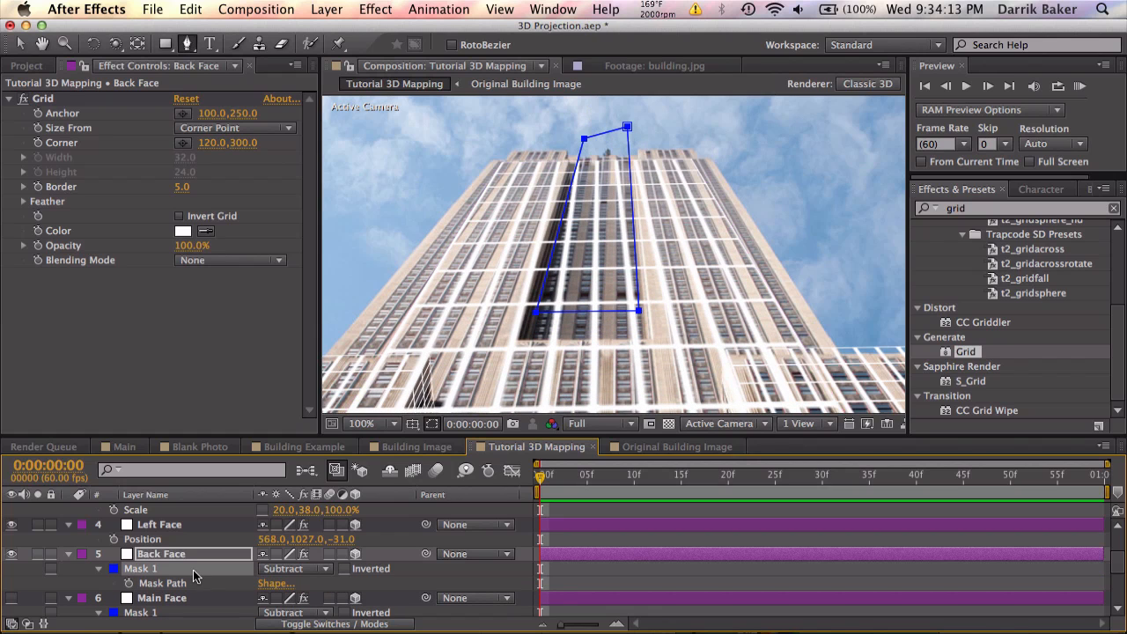
pyautogui.press('m')
pyautogui.press('s')
pyautogui.moveTo(280, 568); pyautogui.dragTo(225, 568)
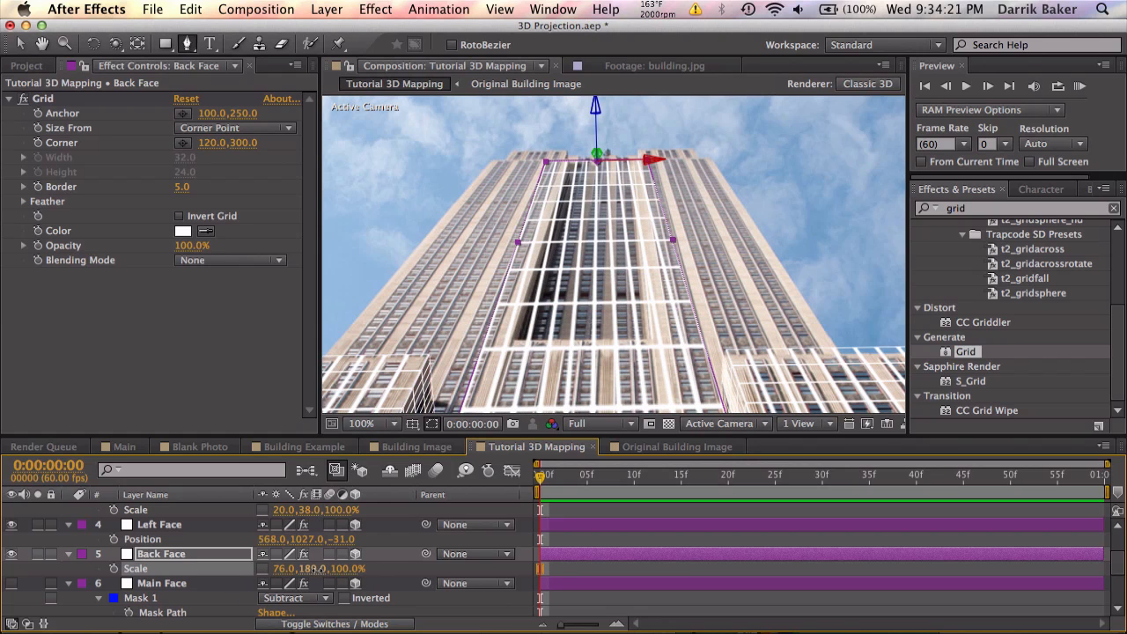
pyautogui.moveTo(308, 569); pyautogui.dragTo(288, 575)
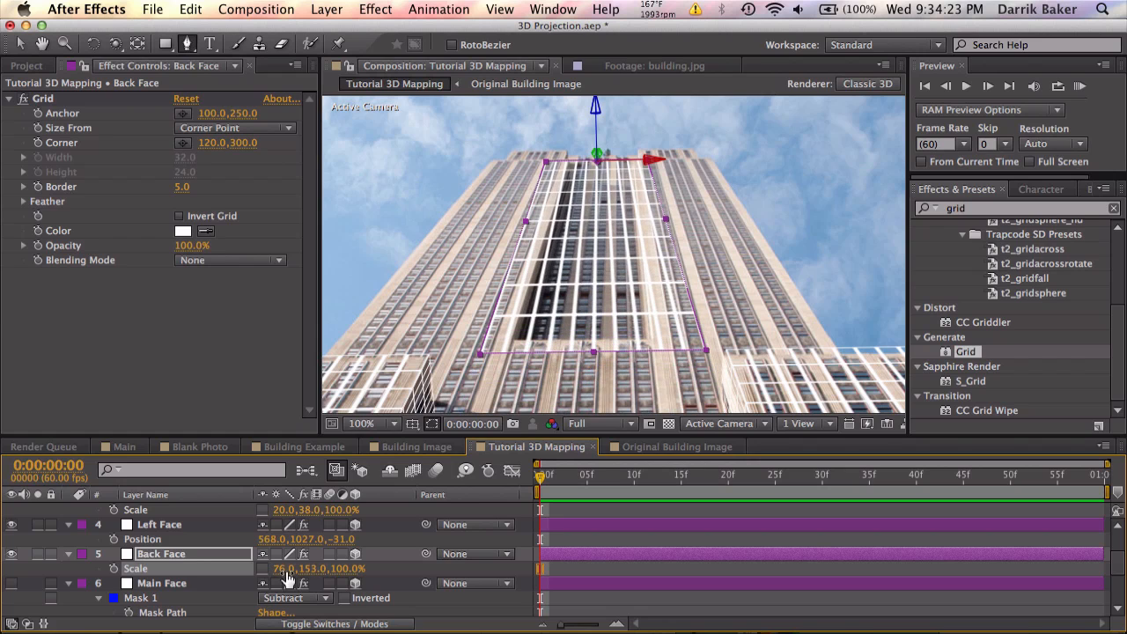
# Step: Duplicate the Back Face layer and rename the copy Back Side
pyautogui.click(215, 556)
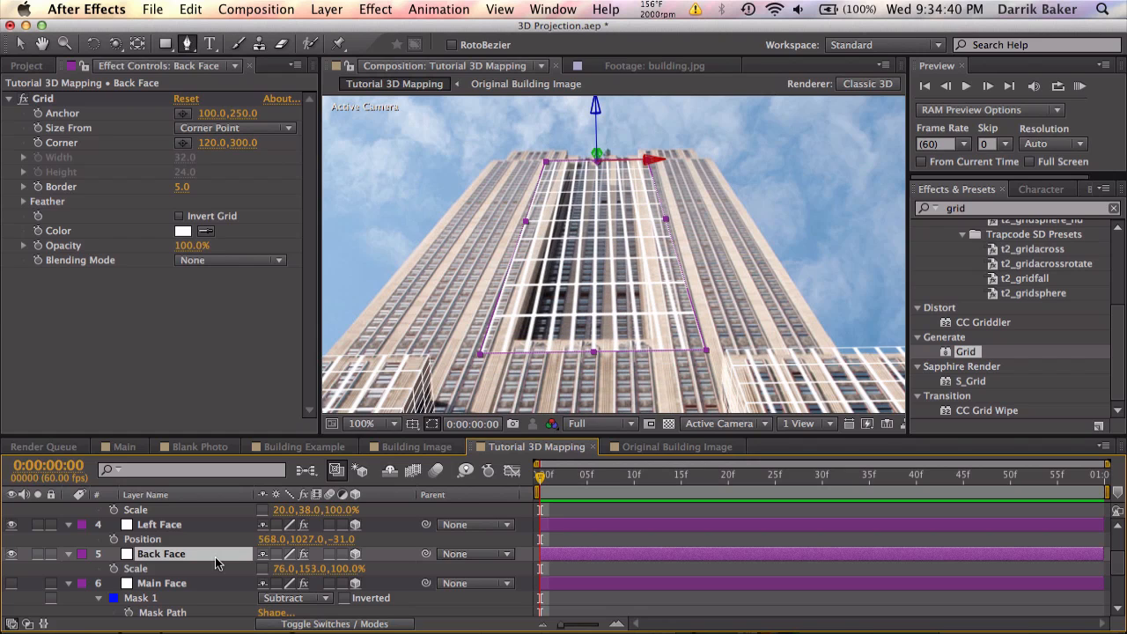
pyautogui.press('super+d')
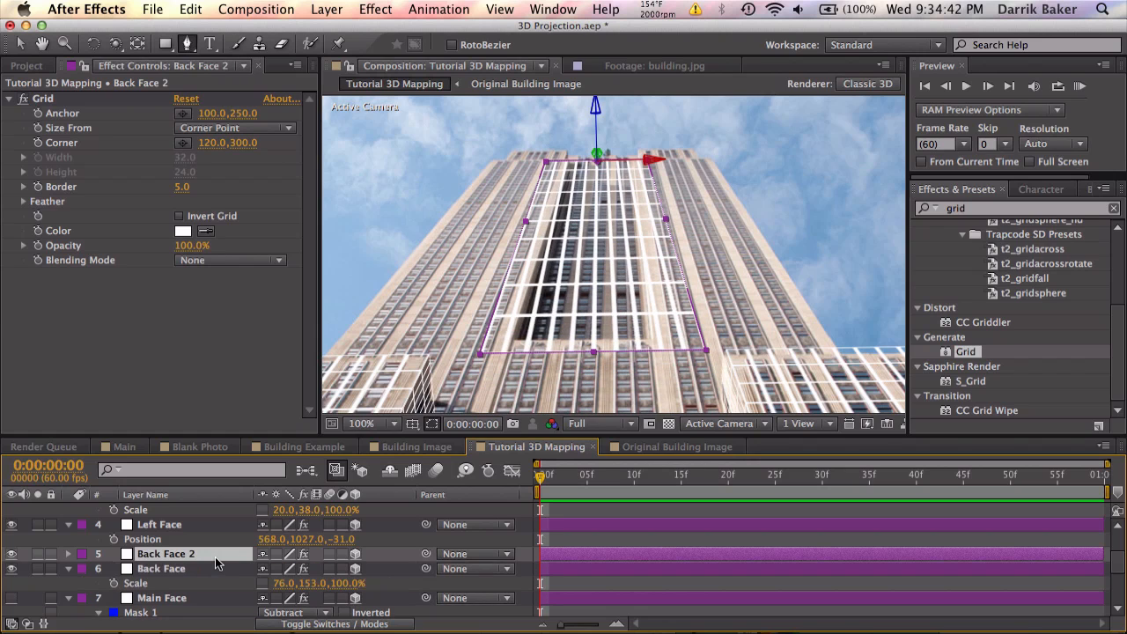
pyautogui.press('Return')
pyautogui.write('Back')
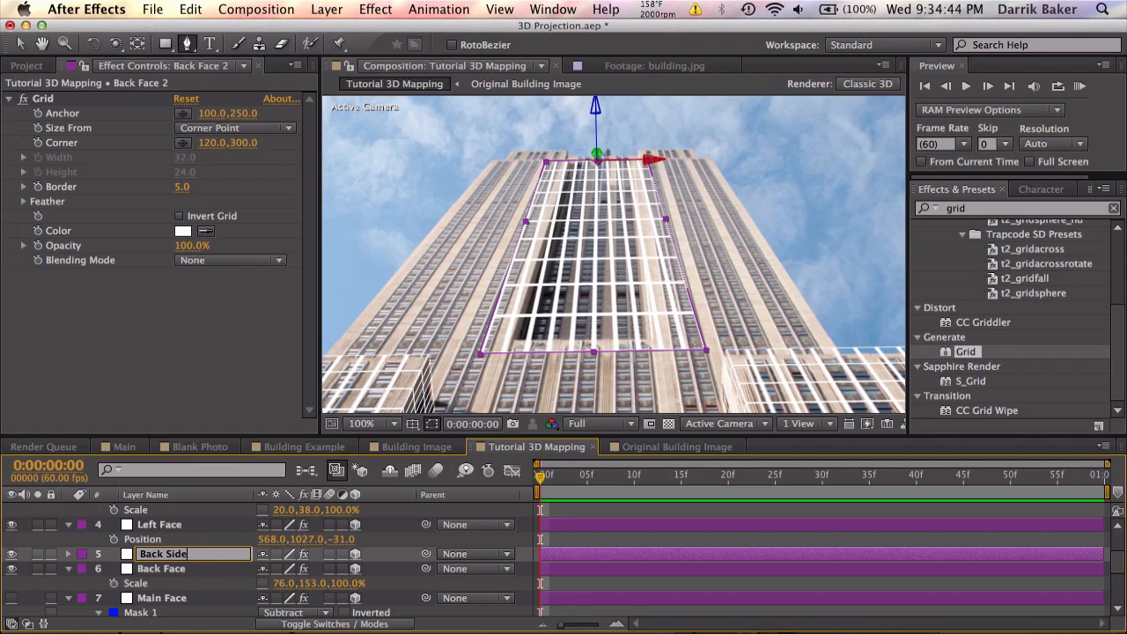
pyautogui.write(' Side')
pyautogui.press('Return')
# Step: Set Back Side's Y Rotation to 90° in the Top view
pyautogui.click(702, 425)
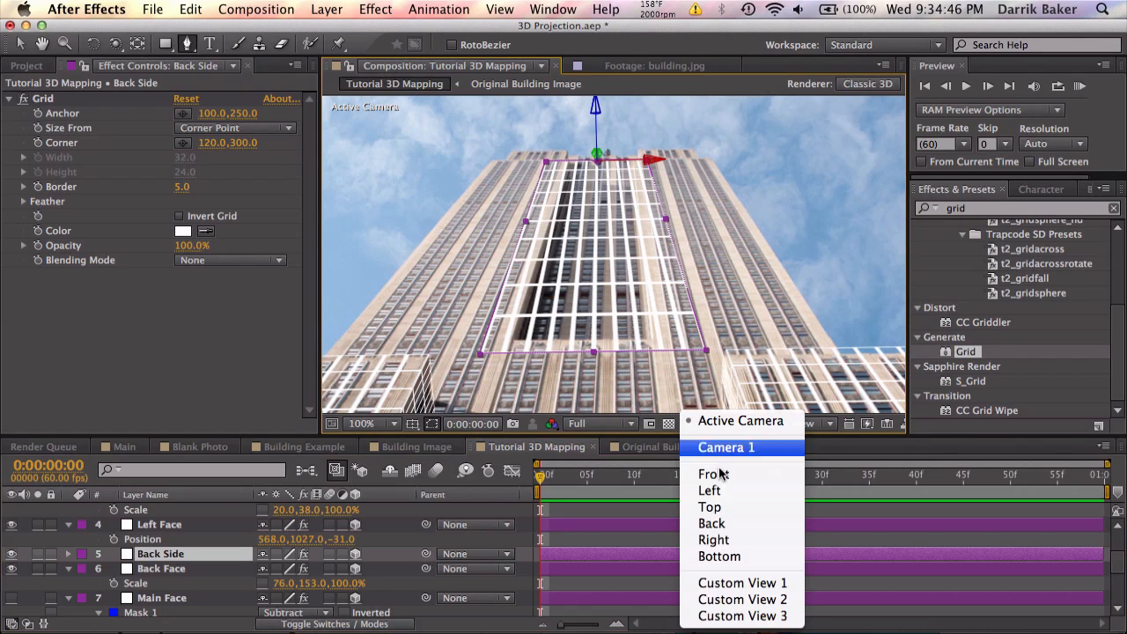
pyautogui.click(711, 505)
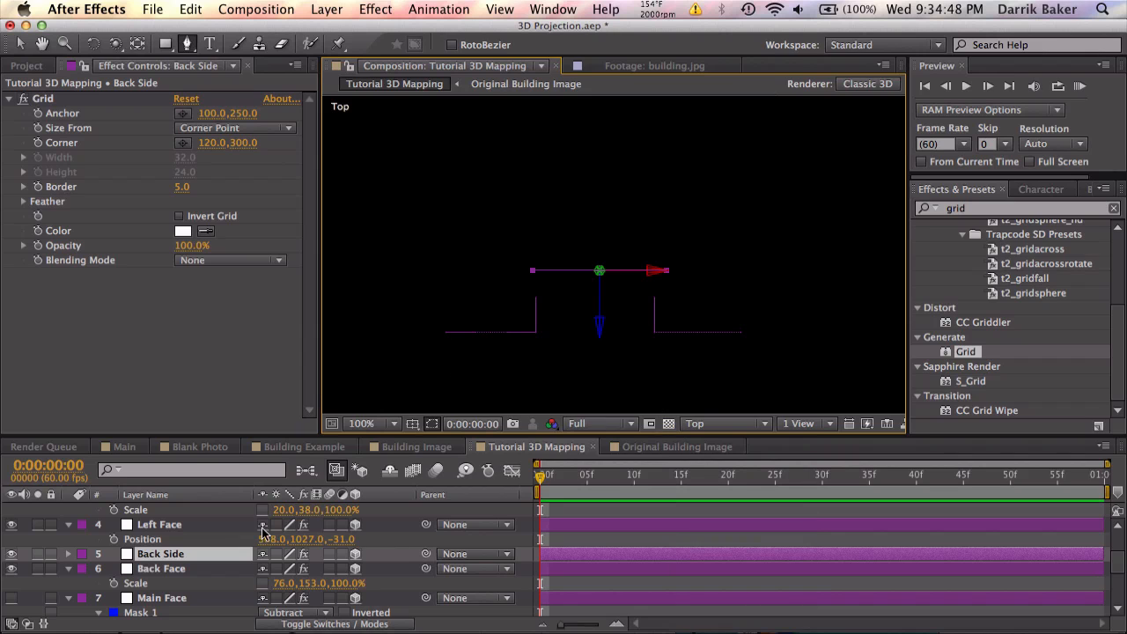
pyautogui.press('r')
pyautogui.moveTo(297, 596); pyautogui.dragTo(299, 599)
pyautogui.click(282, 598)
pyautogui.write('90')
pyautogui.press('Return')
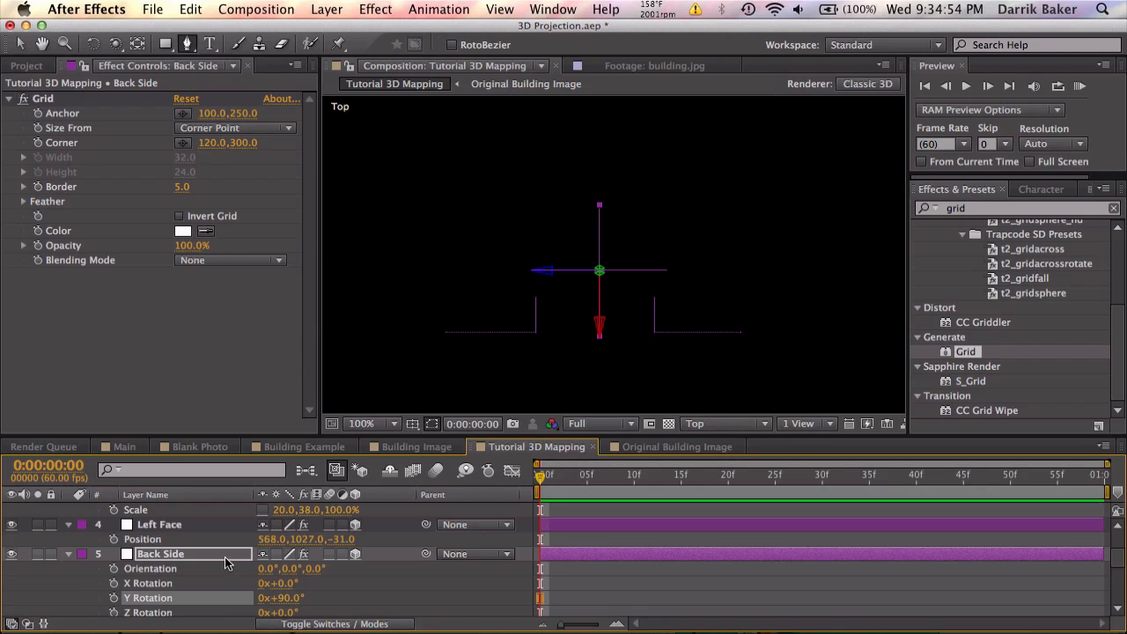
# Step: Shift Back Side's anchor point, move it near Back Face's left end, scale it to 26.0, 153.0%, and return to Active Camera
pyautogui.press('a')
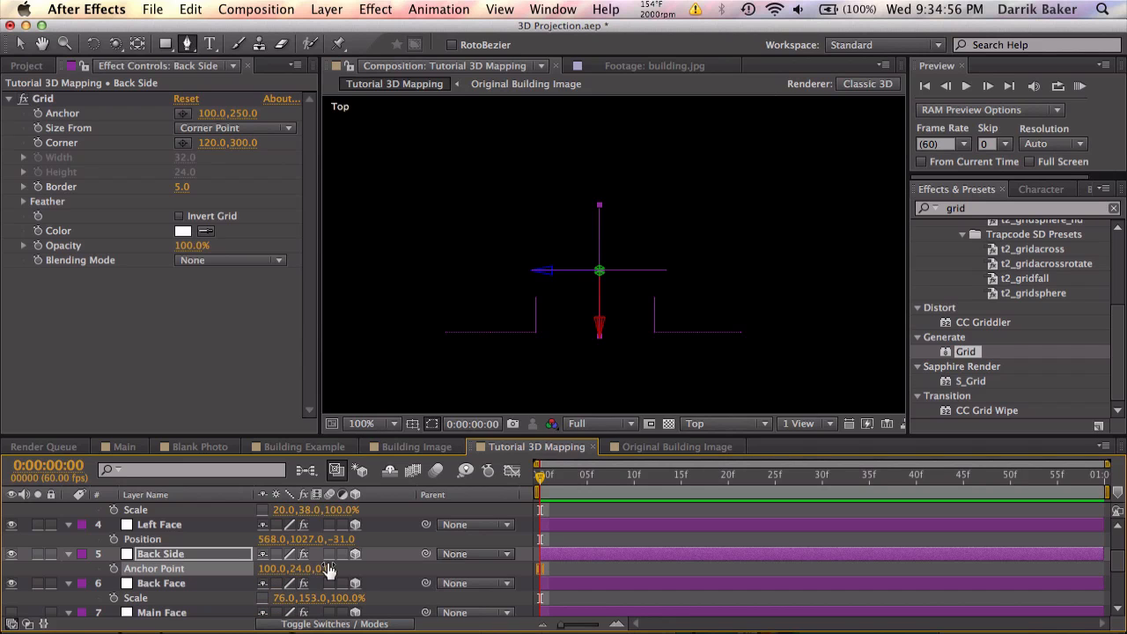
pyautogui.moveTo(269, 574); pyautogui.dragTo(230, 574)
pyautogui.press('p')
pyautogui.press('s')
pyautogui.click(755, 430)
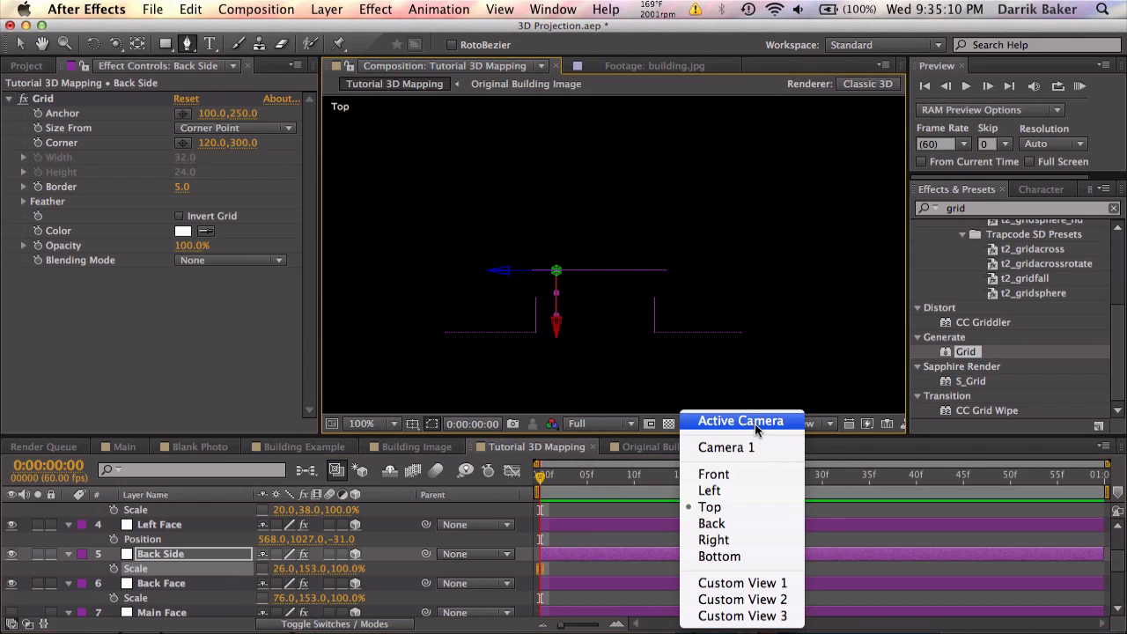
pyautogui.click(755, 423)
# Step: Examine how the gridded layers line up with the building, down to the smaller building at its lower right
pyautogui.moveTo(579, 211); pyautogui.dragTo(578, 242)
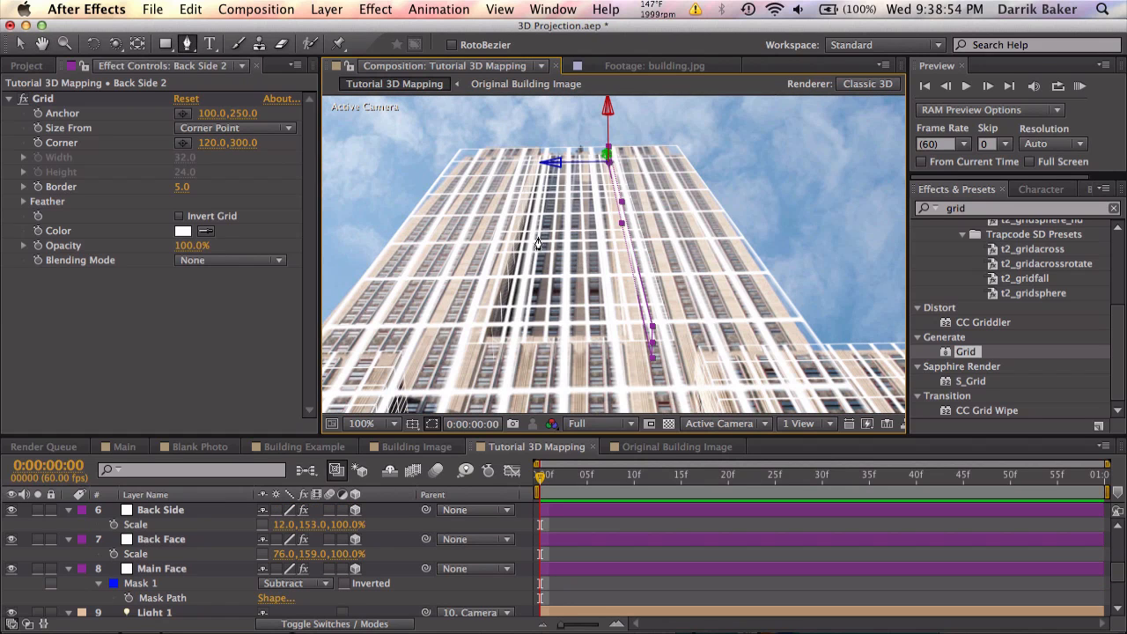
pyautogui.scroll(-2, 615, 328)
pyautogui.press('h')
pyautogui.moveTo(645, 273)
pyautogui.mouseDown()
pyautogui.moveTo(608, 264)
pyautogui.moveTo(666, 264)
pyautogui.moveTo(579, 236)
pyautogui.moveTo(600, 283)
pyautogui.mouseUp()
pyautogui.press('g')
pyautogui.click(643, 530)
pyautogui.press('h')
pyautogui.press('g')
pyautogui.press('h')
pyautogui.press('g')
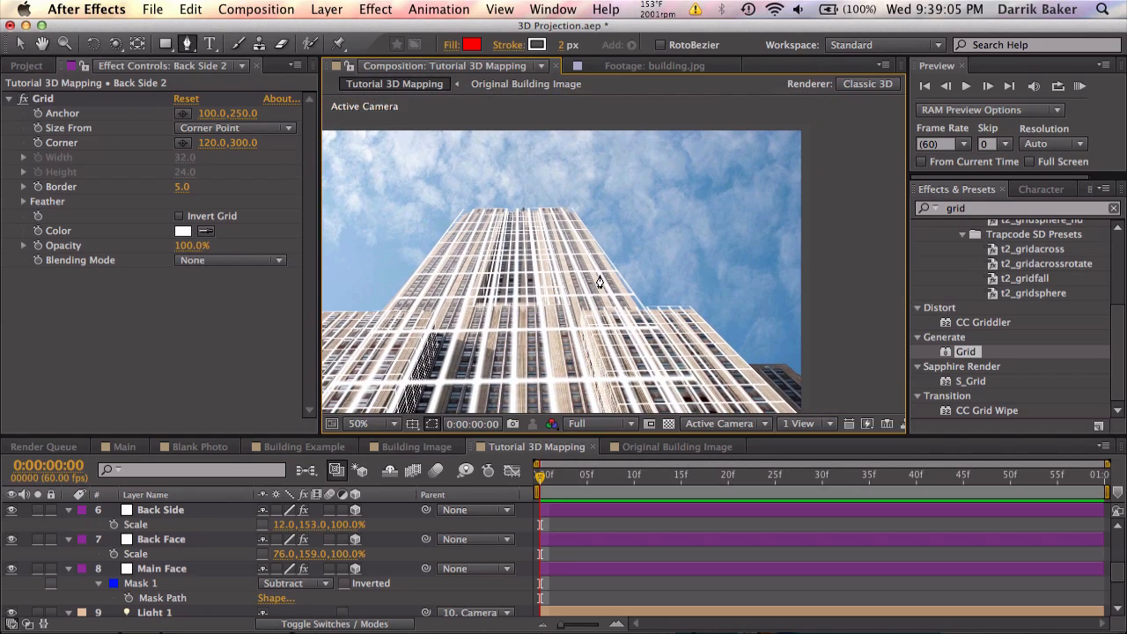
pyautogui.press('h')
pyautogui.moveTo(611, 297); pyautogui.dragTo(560, 259)
pyautogui.press('g')
pyautogui.press('space')
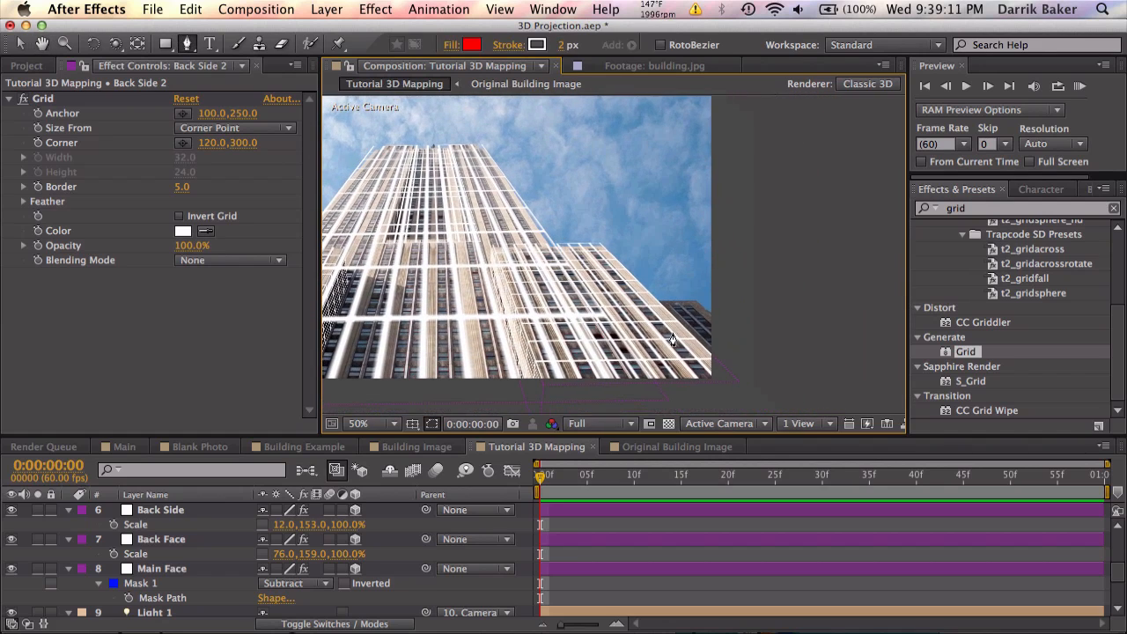
# Step: Duplicate the Right Face layer and rename the copy Back Right Blg
pyautogui.click(192, 567)
pyautogui.scroll(5, 194, 537)
pyautogui.click(194, 509)
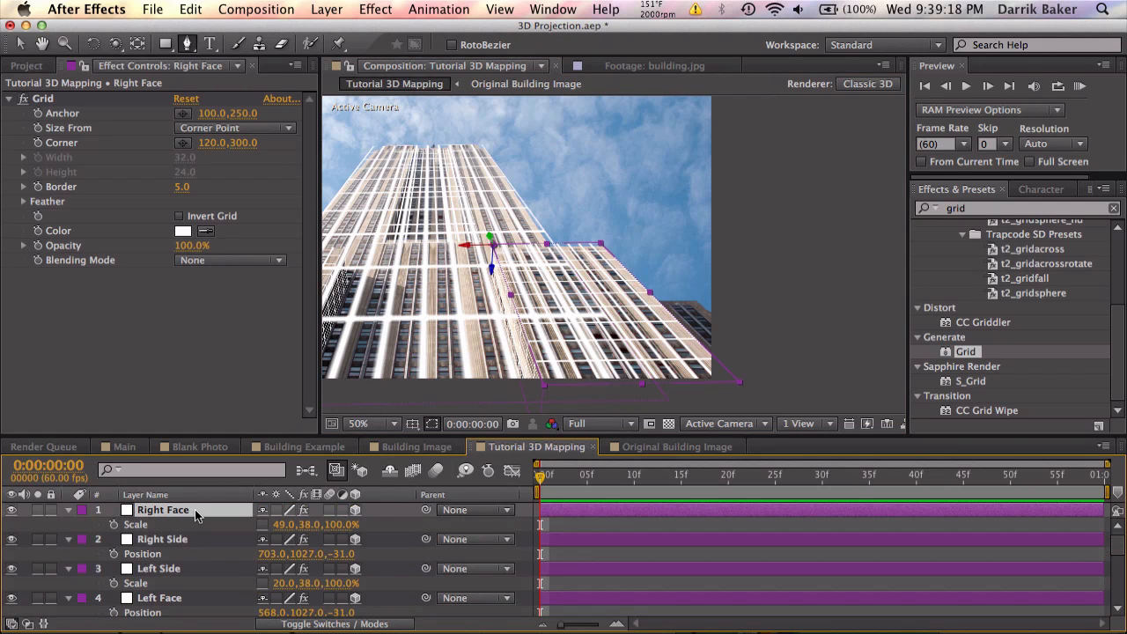
pyautogui.hotkey('ctrl', 'd')
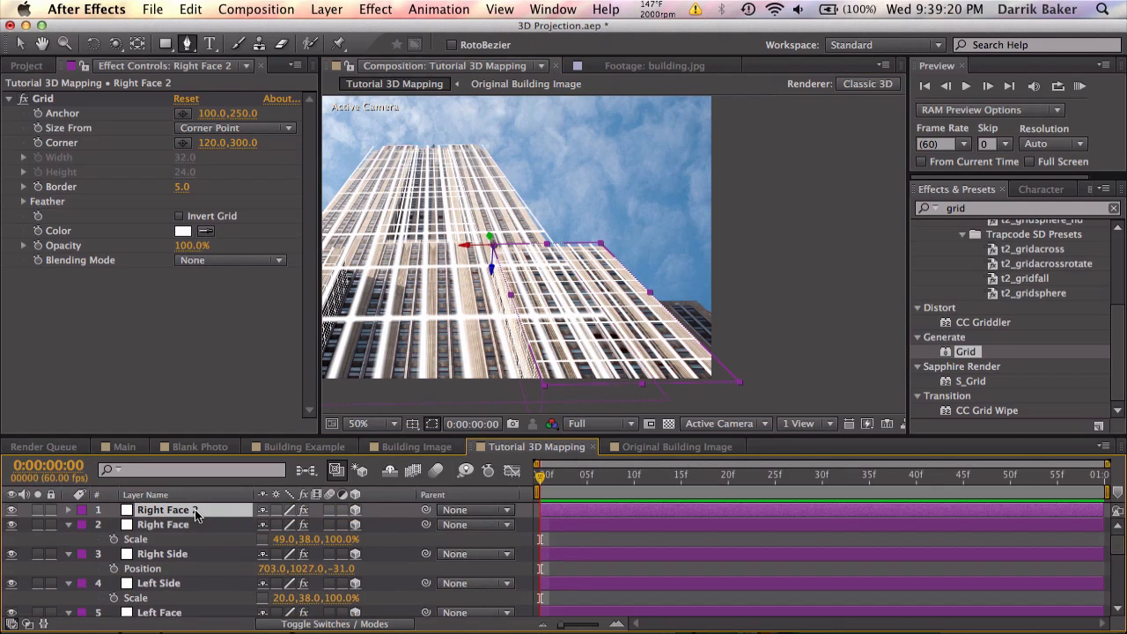
pyautogui.press('Return')
pyautogui.write('Back Right')
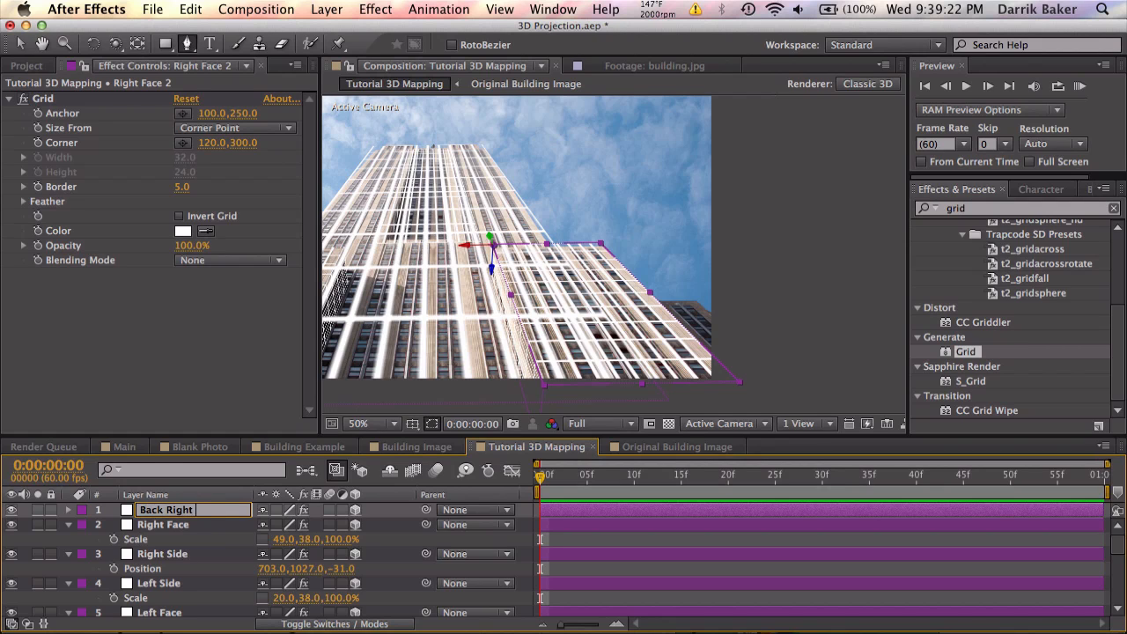
pyautogui.write(' Blg')
pyautogui.press('Return')
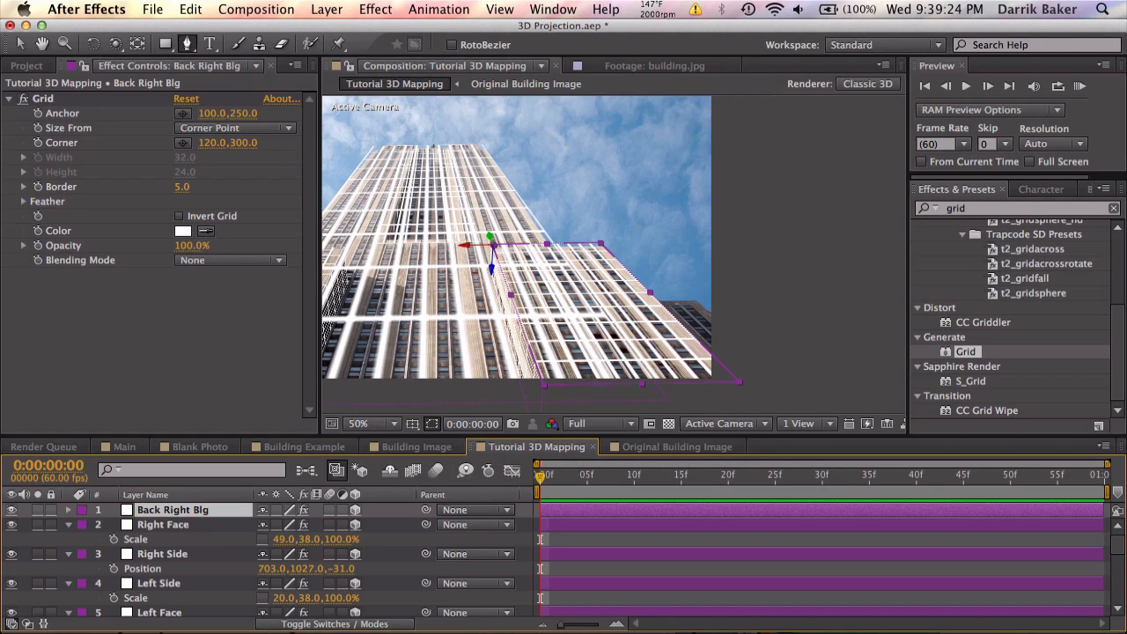
# Step: Position Back Right Blg at 793.0, 1043.0, 23.0 over the small building behind the right wing
pyautogui.press('p')
pyautogui.moveTo(339, 524); pyautogui.dragTo(376, 516)
pyautogui.moveTo(266, 526); pyautogui.dragTo(349, 525)
pyautogui.click(611, 525)
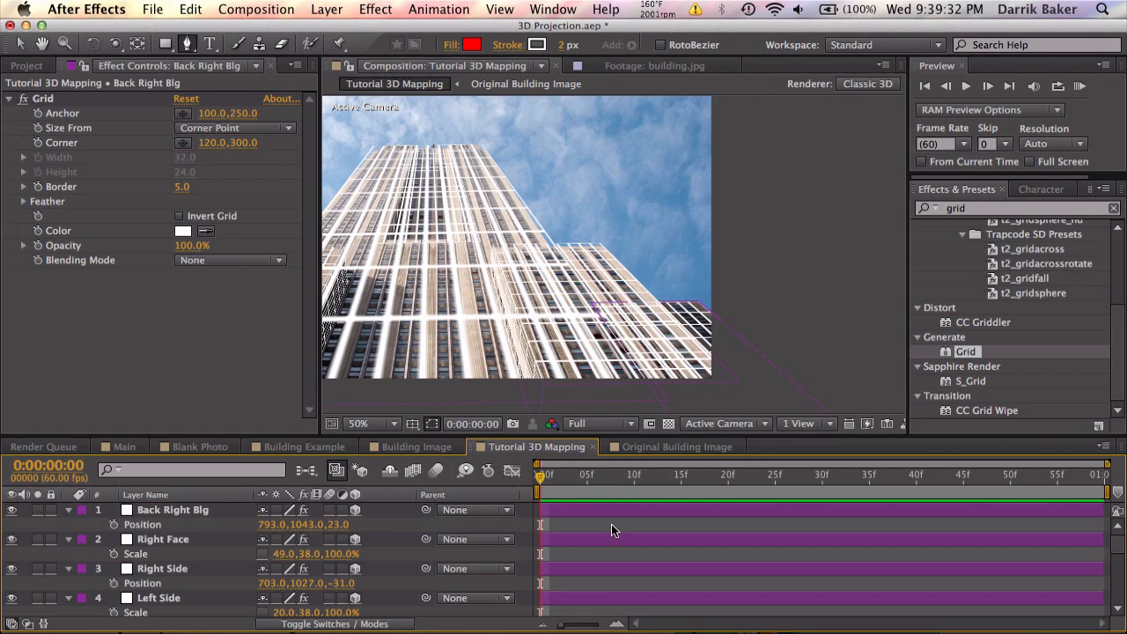
pyautogui.press('h')
pyautogui.moveTo(596, 265); pyautogui.dragTo(733, 274)
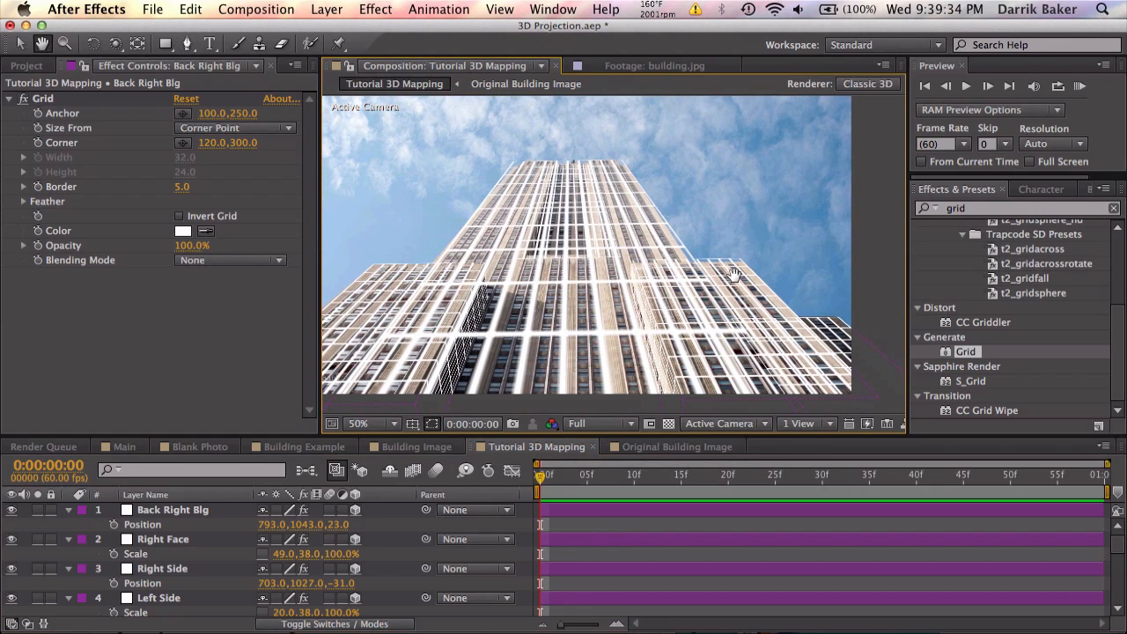
pyautogui.press('g')
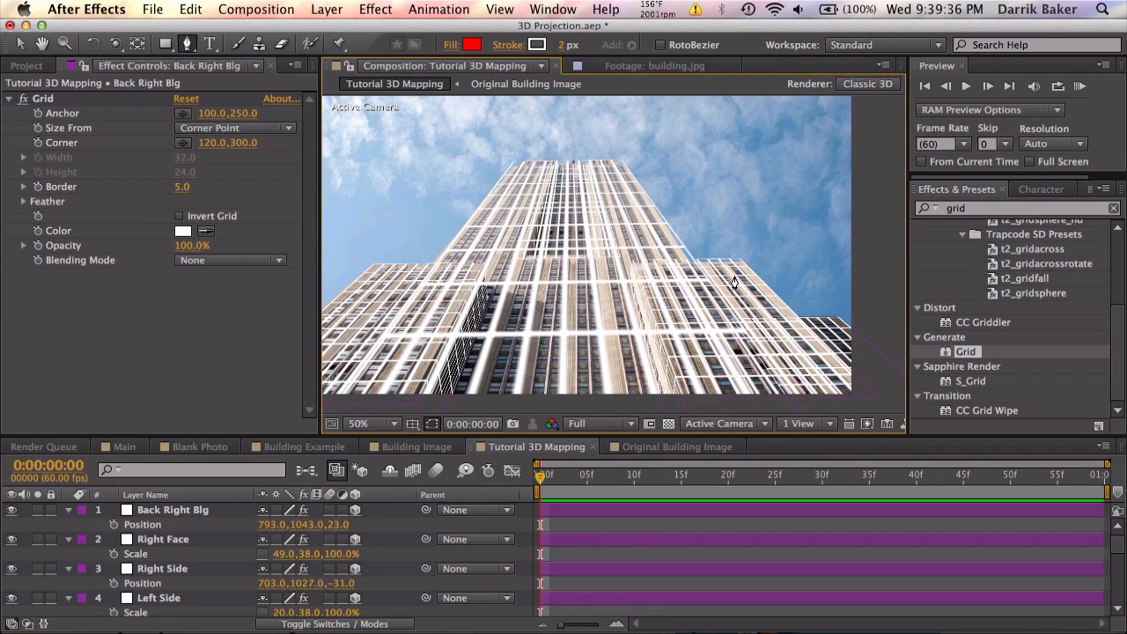
# Step: Enlarge the timeline area and delete the Grid effect from the Back Right Blg and Right Face layers
pyautogui.moveTo(413, 437); pyautogui.dragTo(412, 381)
pyautogui.click(185, 454)
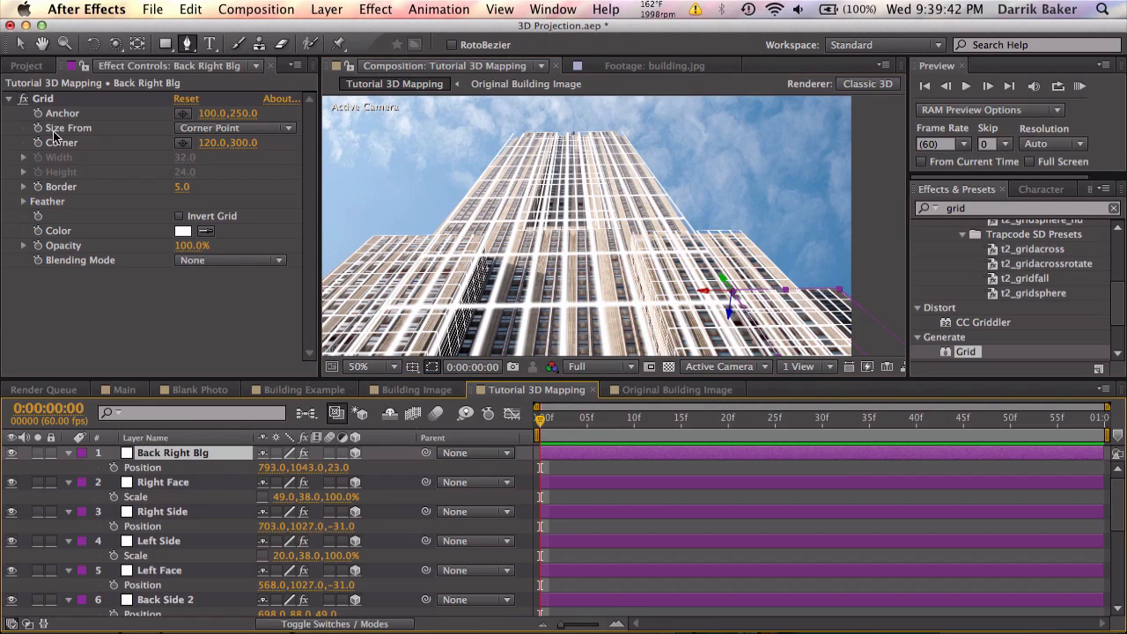
pyautogui.press('Delete')
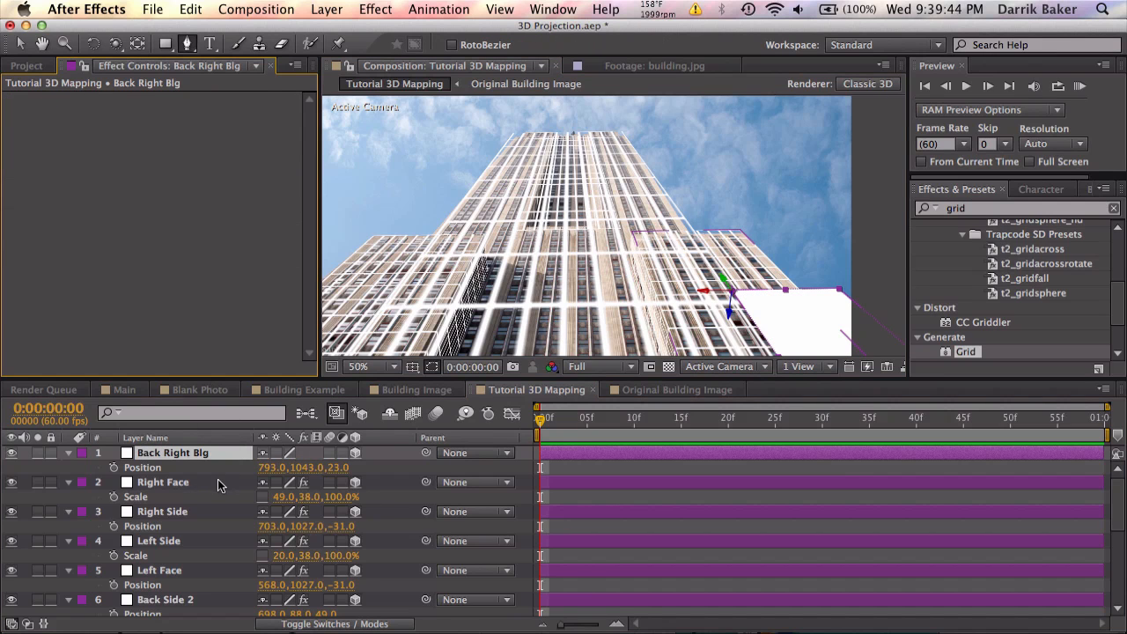
pyautogui.click(220, 482)
pyautogui.click(48, 100)
pyautogui.press('Delete')
# Step: Delete the Grid effect from the Right Side and Left Side layers
pyautogui.click(176, 512)
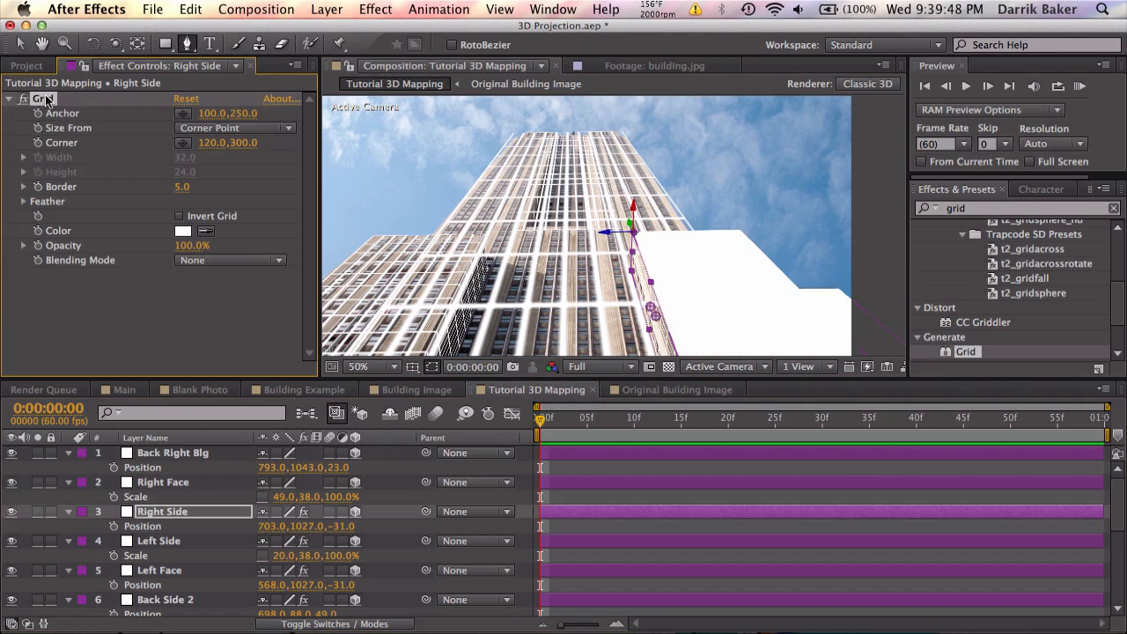
pyautogui.click(43, 99)
pyautogui.press('Delete')
pyautogui.click(176, 540)
pyautogui.click(43, 98)
pyautogui.press('Delete')
# Step: Delete the Grid effect from the remaining building layers, from Left Face through Main Face
pyautogui.click(163, 584)
pyautogui.press('Delete')
pyautogui.click(163, 614)
pyautogui.click(44, 99)
pyautogui.press('Delete')
pyautogui.scroll(5, 219, 528)
pyautogui.scroll(-1, 627, 210)
pyautogui.scroll(1, 627, 209)
pyautogui.click(696, 470)
pyautogui.press('space')
pyautogui.moveTo(611, 227); pyautogui.dragTo(637, 219)
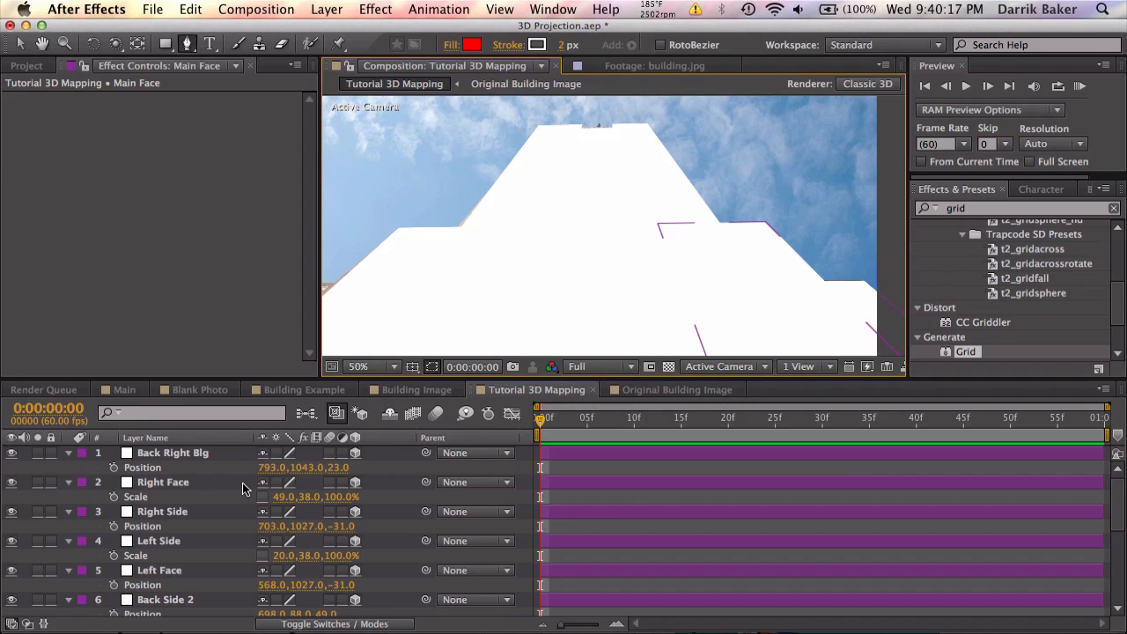
# Step: Hide the Reference layer and make the 3D Projection layer visible
pyautogui.scroll(-5, 233, 512)
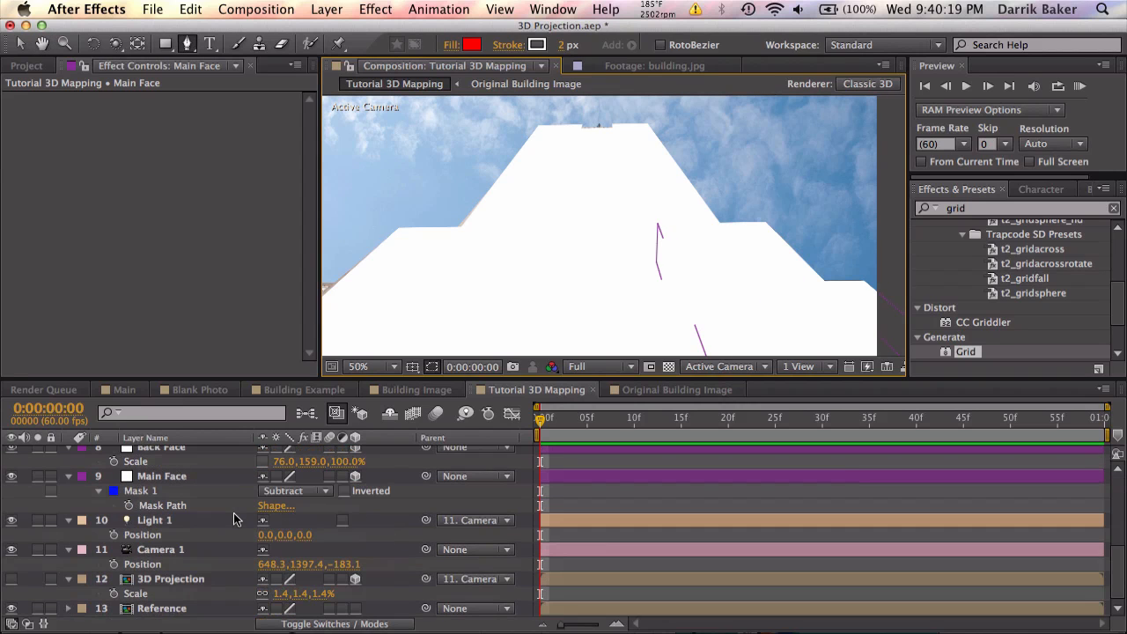
pyautogui.click(222, 577)
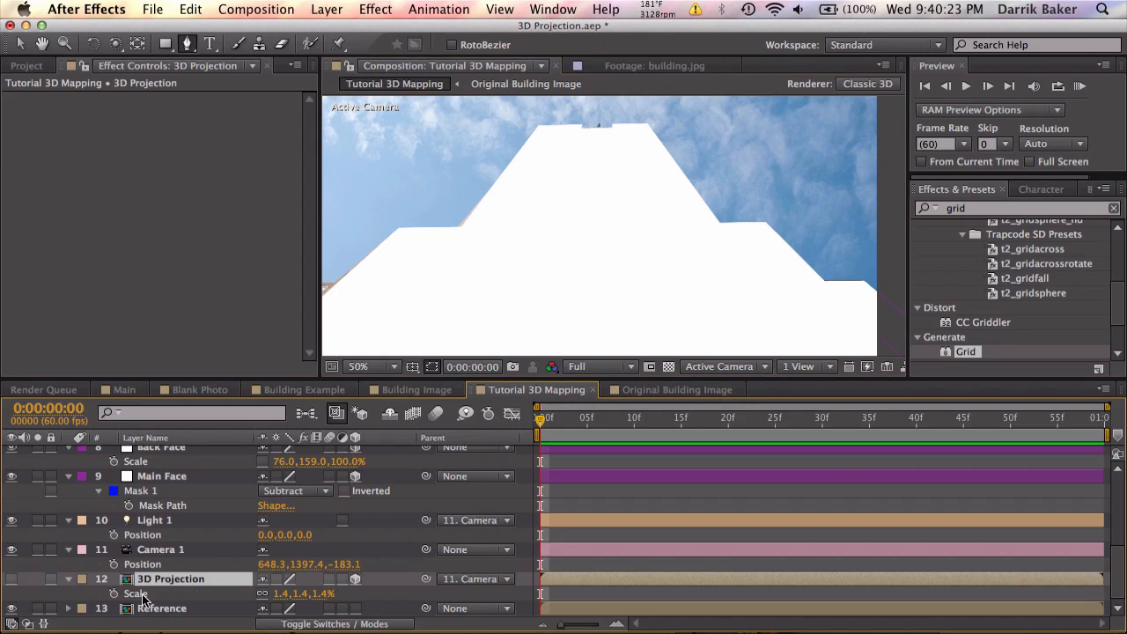
pyautogui.click(12, 608)
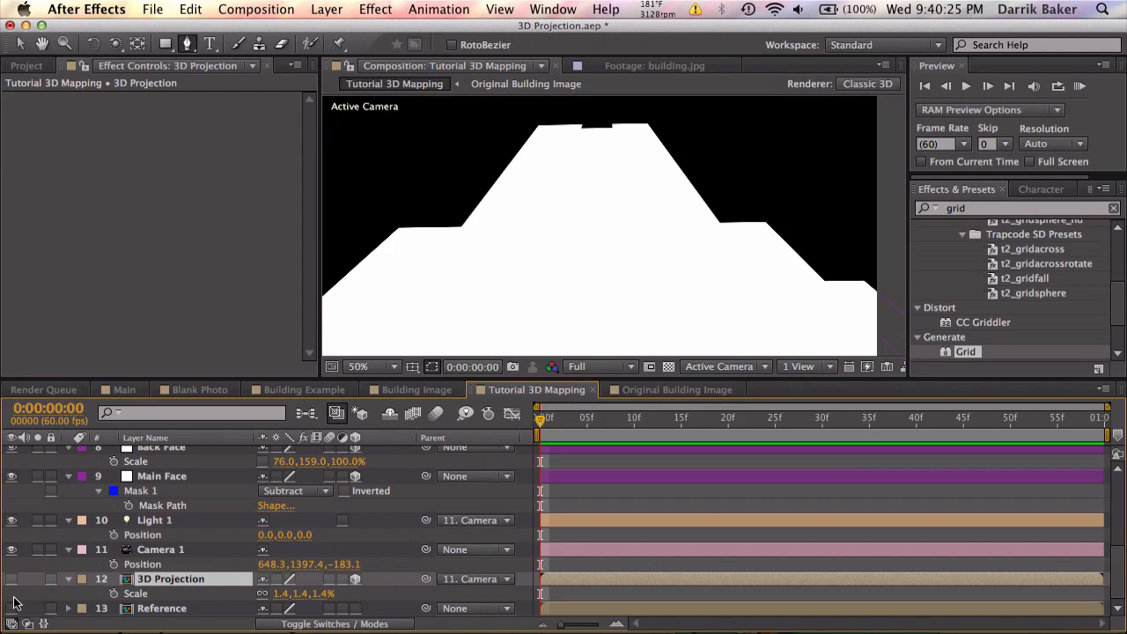
pyautogui.click(12, 578)
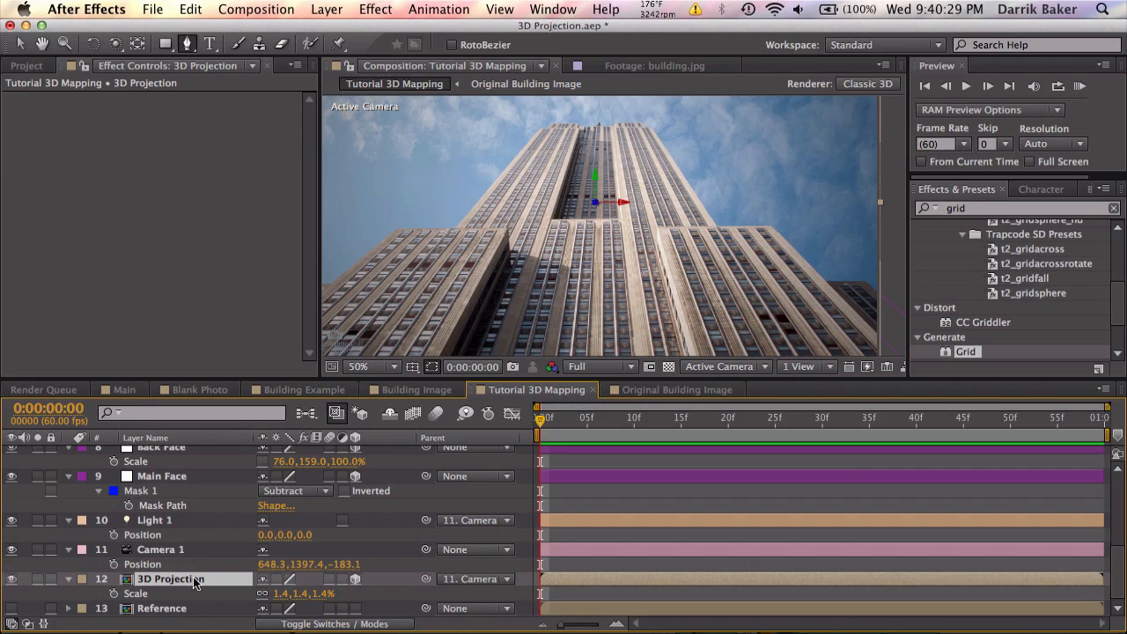
# Step: Open the 3D Projection layer's Material Options and set Casts Shadows to Only
pyautogui.press('a')
pyautogui.press('a')
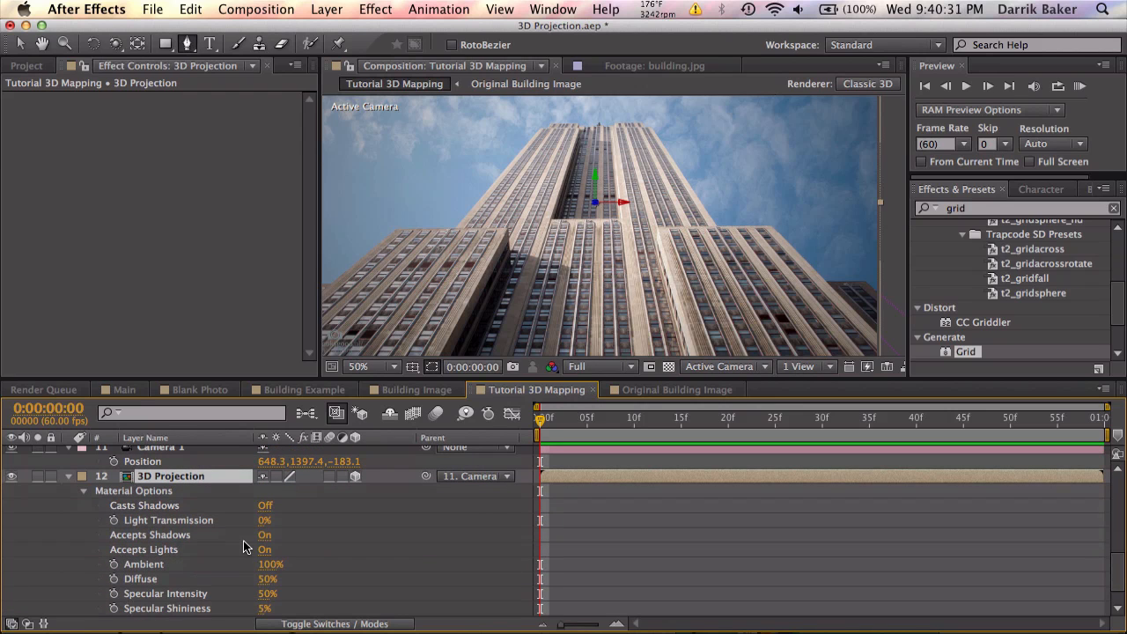
pyautogui.click(264, 507)
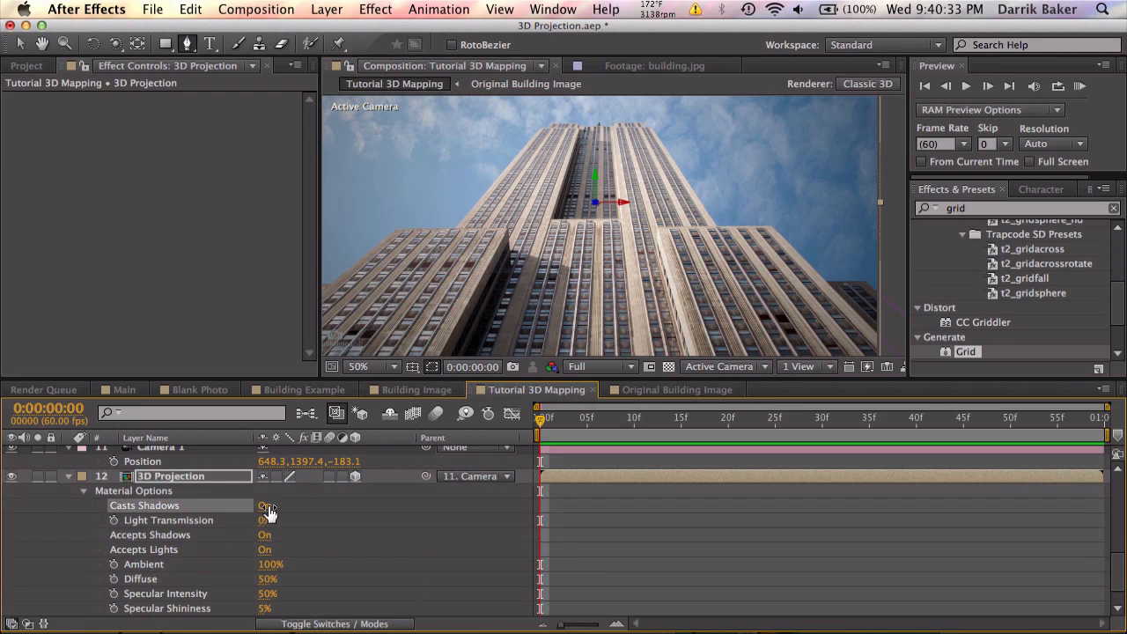
pyautogui.click(268, 507)
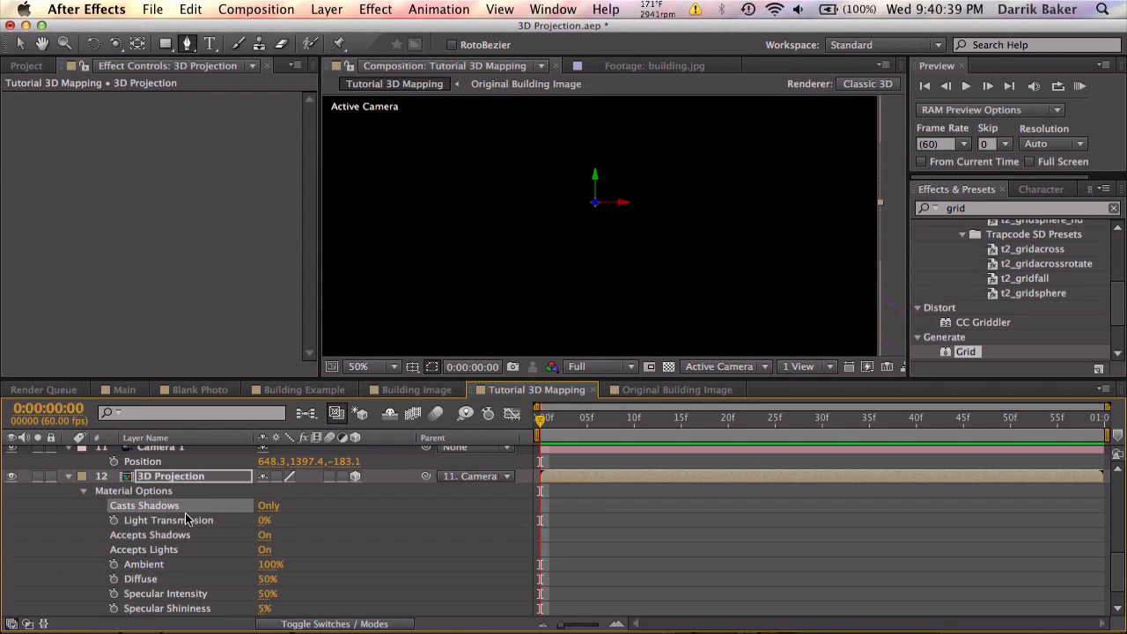
# Step: Raise the 3D Projection layer's Light Transmission so its image is projected onto the solids, and collapse the layer's properties
pyautogui.moveTo(264, 526); pyautogui.dragTo(370, 518)
pyautogui.click(69, 476)
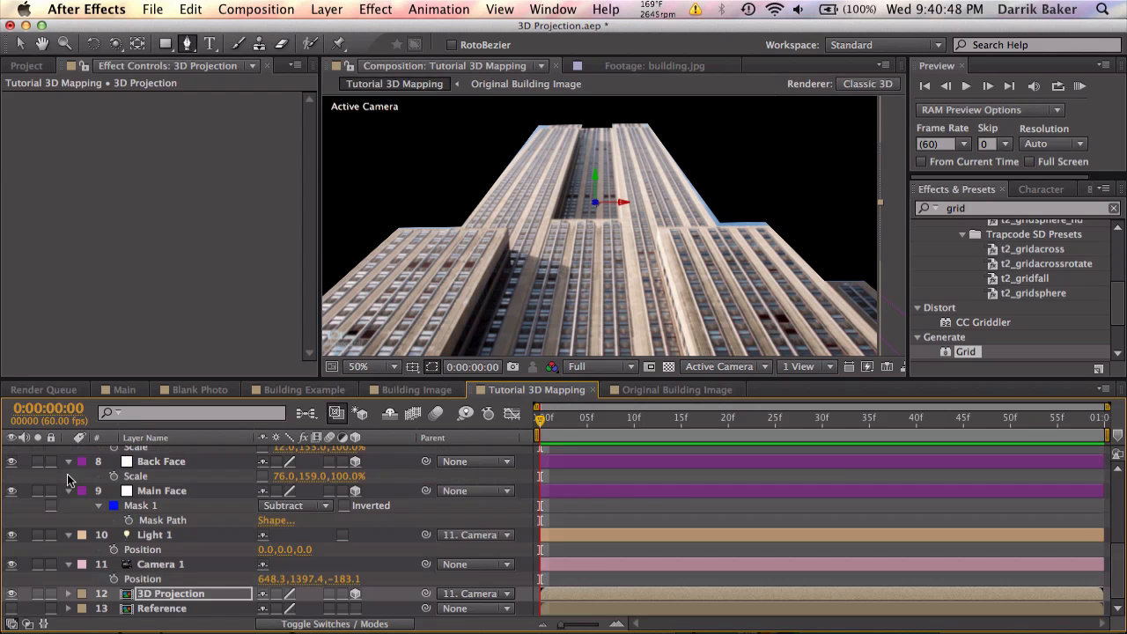
# Step: Show the Material Options of all building layers from Back Right Blg through Main Face and check their Accepts Lights setting
pyautogui.scroll(5, 141, 511)
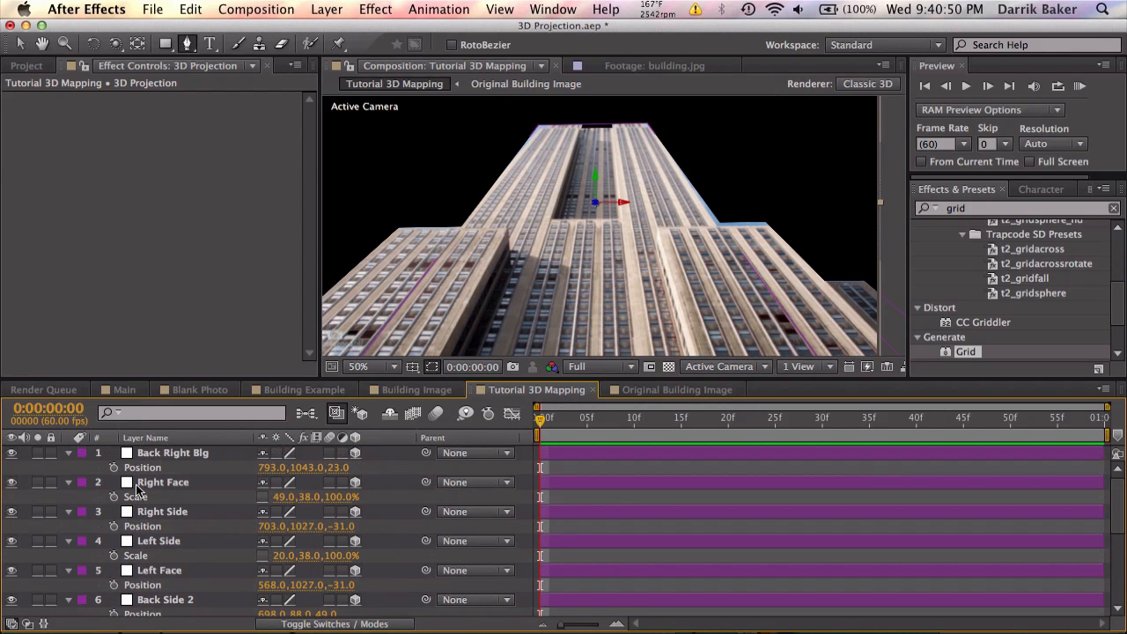
pyautogui.click(181, 454)
pyautogui.scroll(-3, 193, 531)
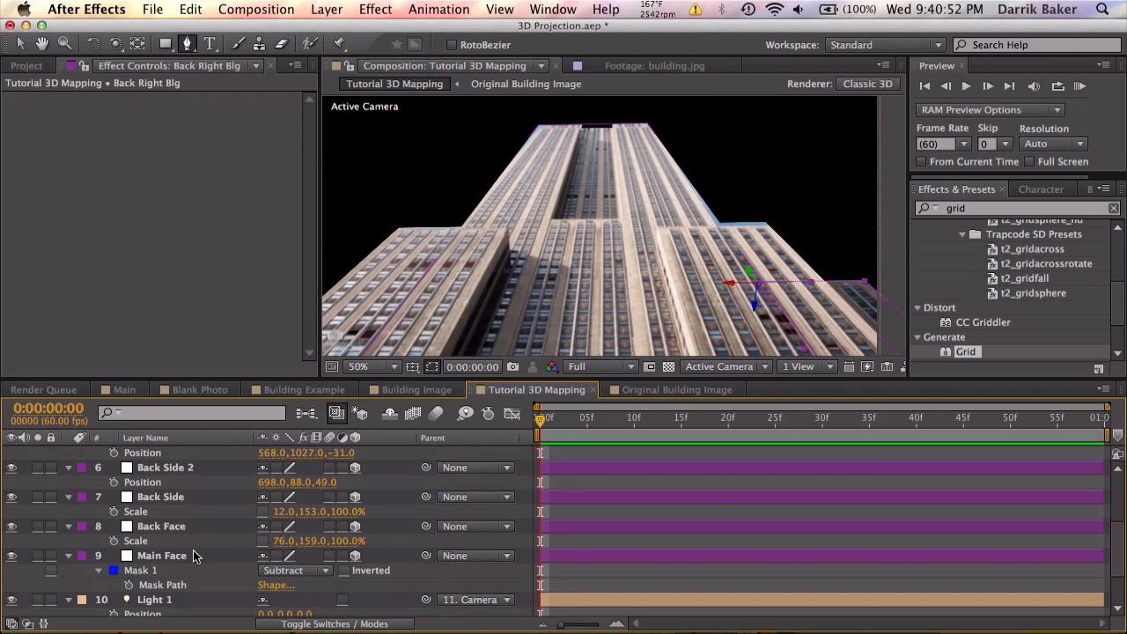
pyautogui.press('super+a')
pyautogui.press('a')
pyautogui.press('a')
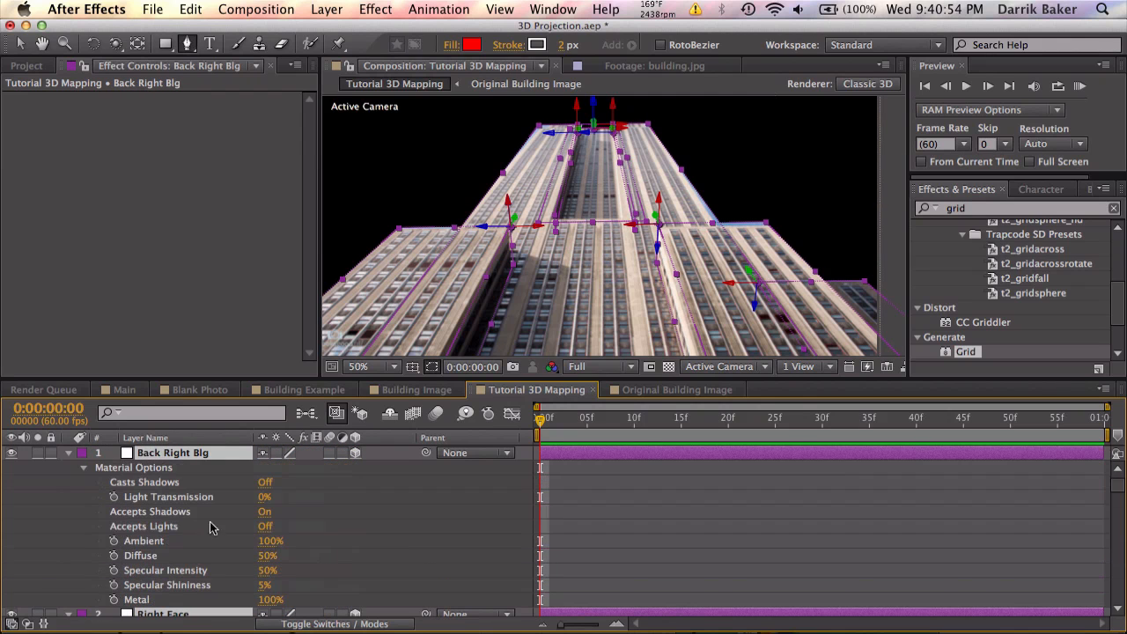
pyautogui.scroll(-1, 303, 511)
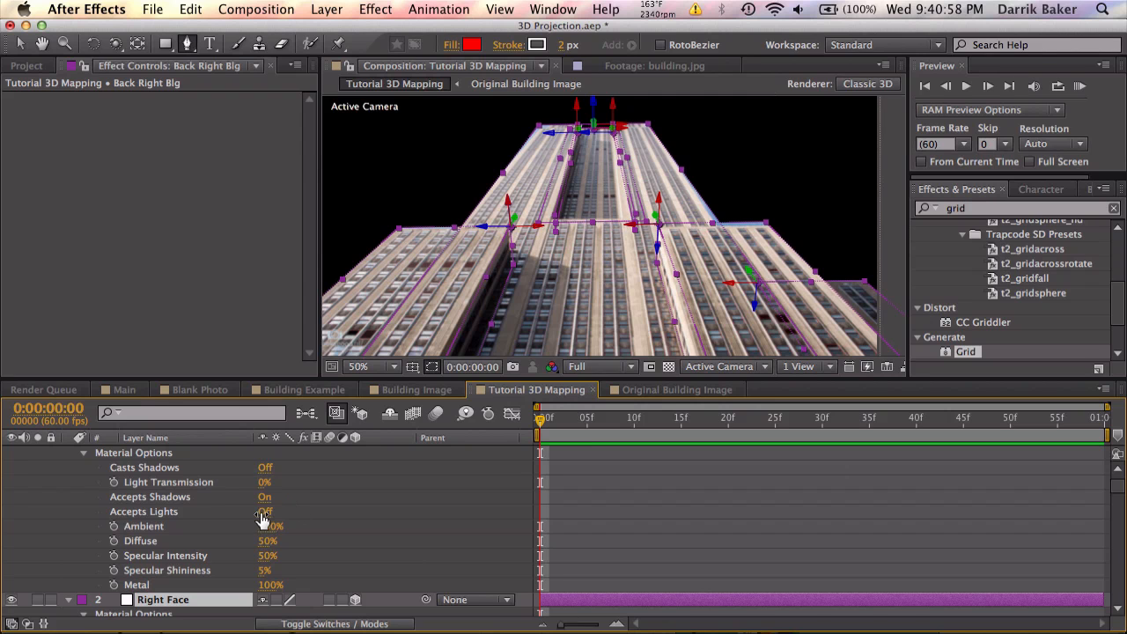
pyautogui.click(262, 520)
pyautogui.click(593, 521)
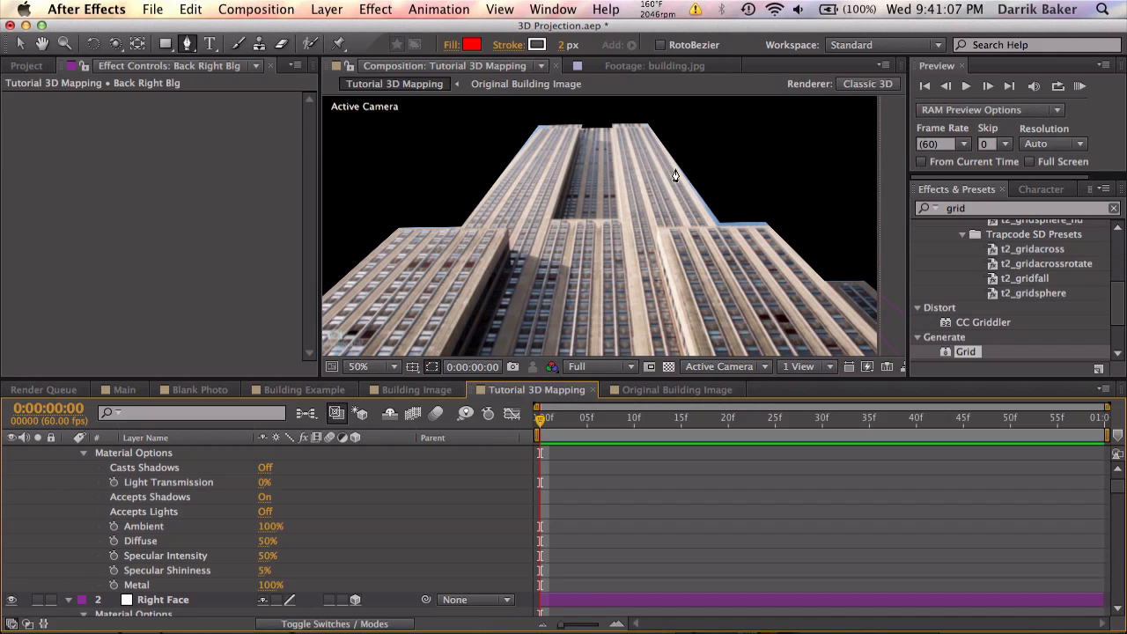
# Step: Inspect the projected building from Custom View 1 with a slight camera orbit, and return to the Active Camera view
pyautogui.click(686, 365)
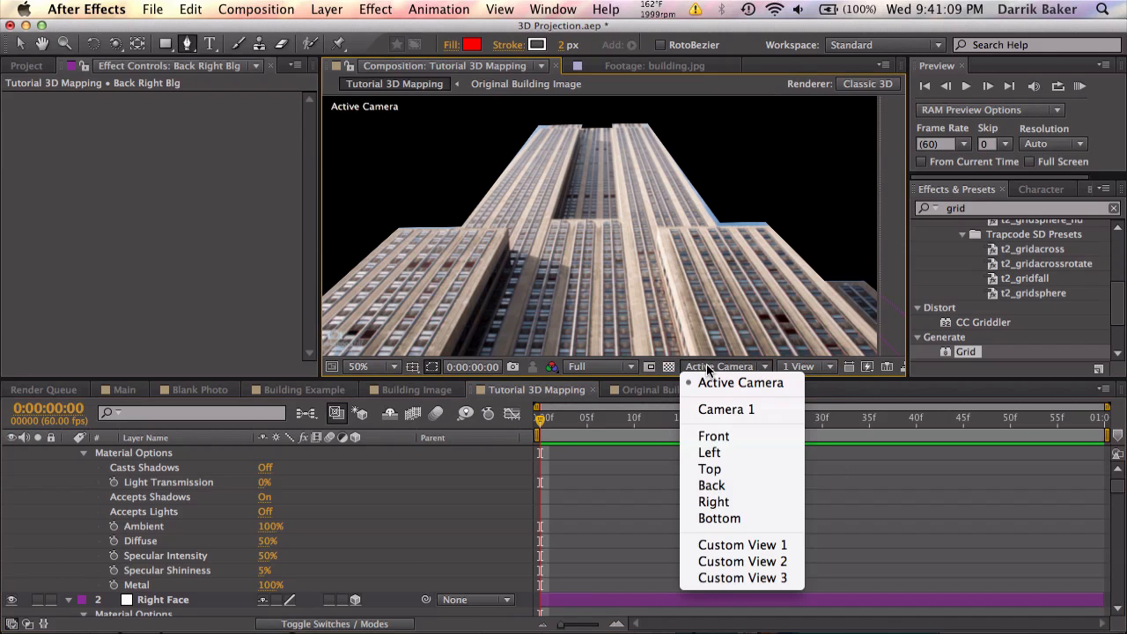
pyautogui.click(744, 546)
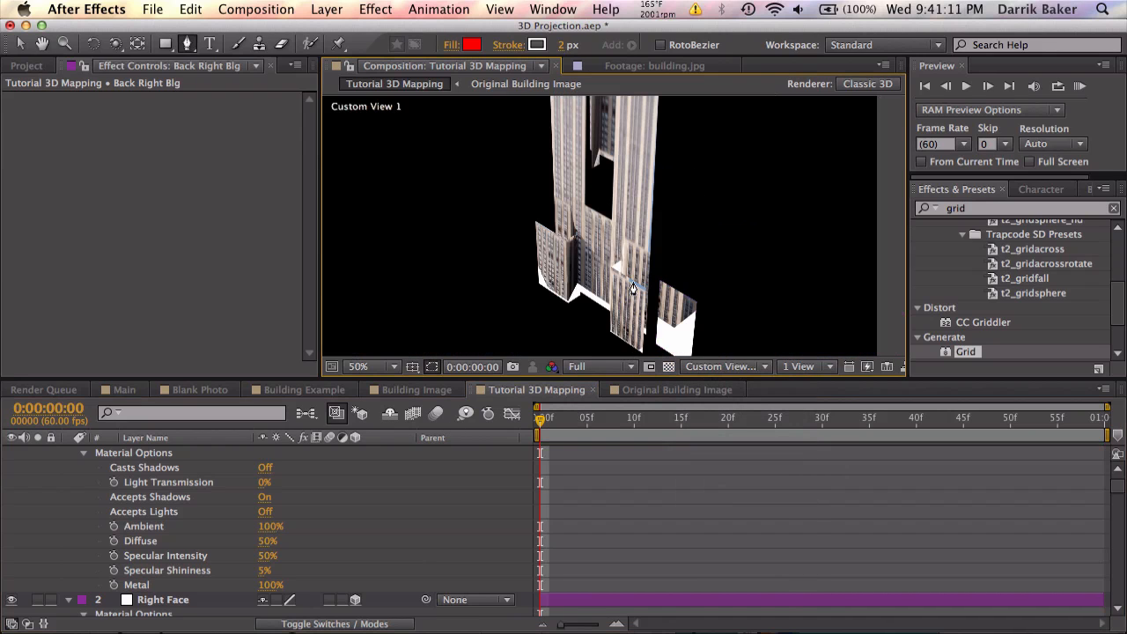
pyautogui.click(187, 46)
pyautogui.click(115, 44)
pyautogui.moveTo(584, 246)
pyautogui.mouseDown()
pyautogui.moveTo(611, 190)
pyautogui.moveTo(609, 119)
pyautogui.moveTo(556, 162)
pyautogui.moveTo(546, 210)
pyautogui.moveTo(562, 243)
pyautogui.moveTo(587, 247)
pyautogui.mouseUp()
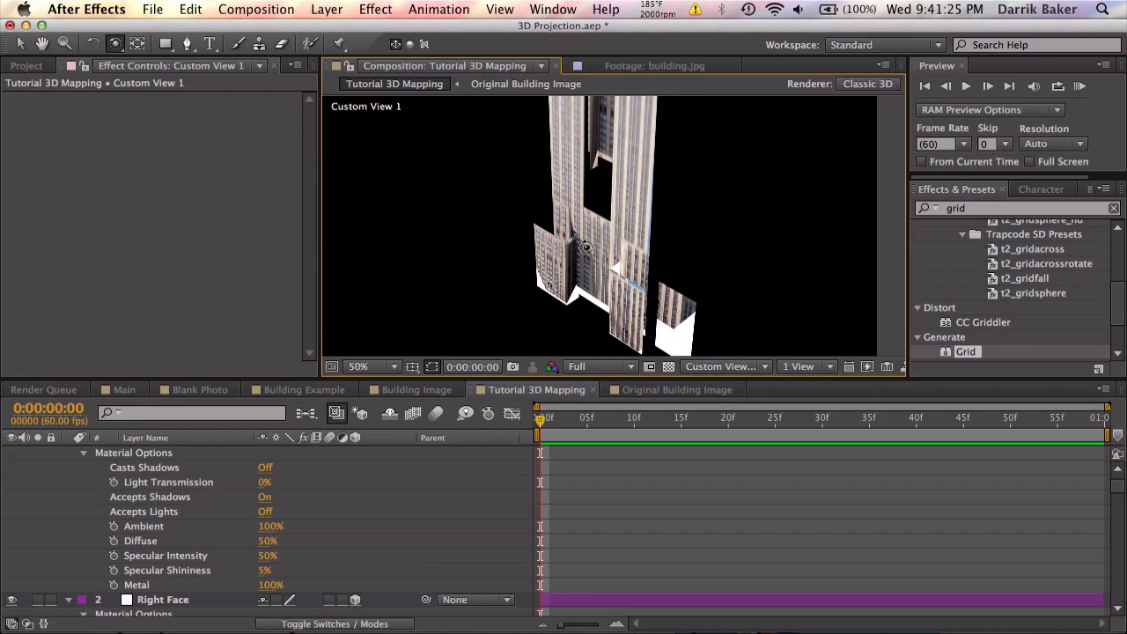
pyautogui.click(737, 368)
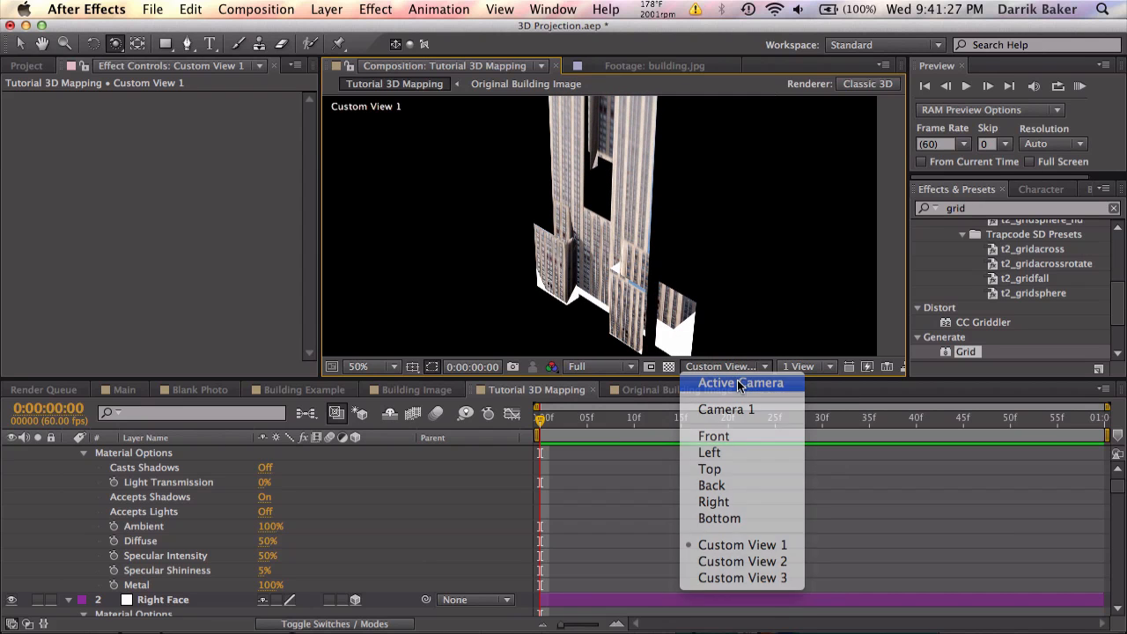
pyautogui.click(740, 382)
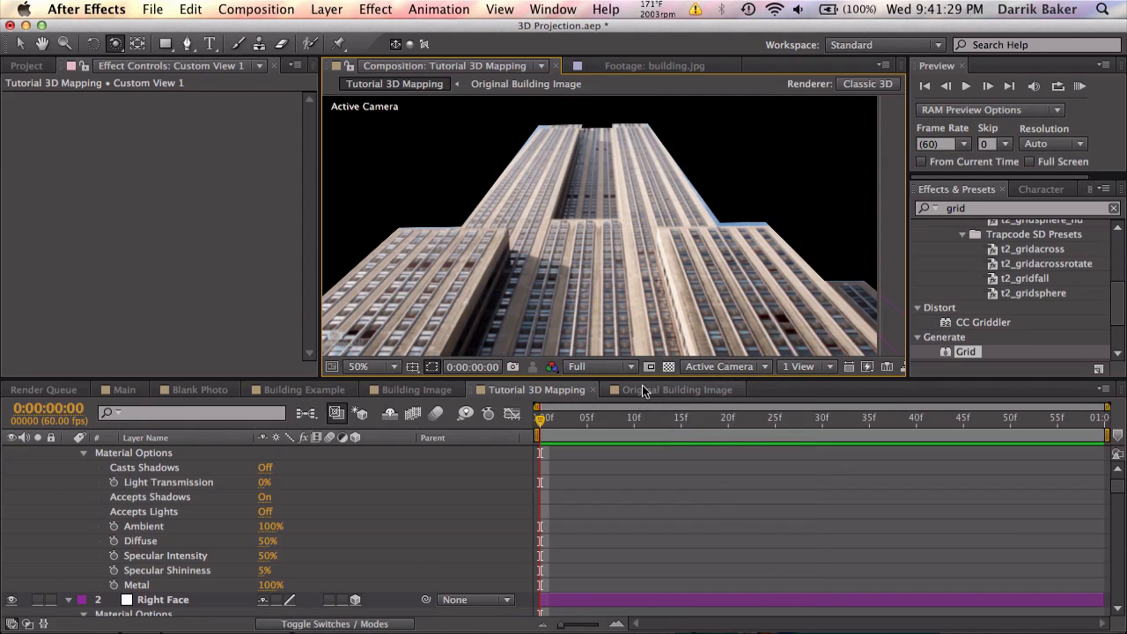
# Step: Enlarge the composition viewer and collapse the properties of the Back Right Blg and Right Face layers
pyautogui.moveTo(642, 381); pyautogui.dragTo(642, 430)
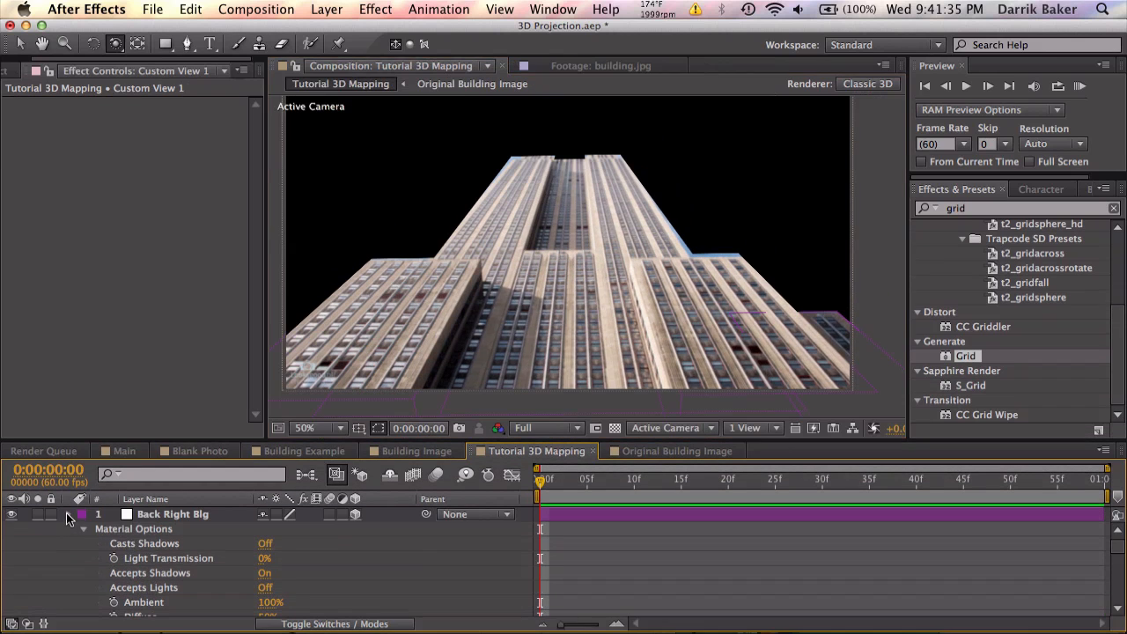
pyautogui.click(66, 514)
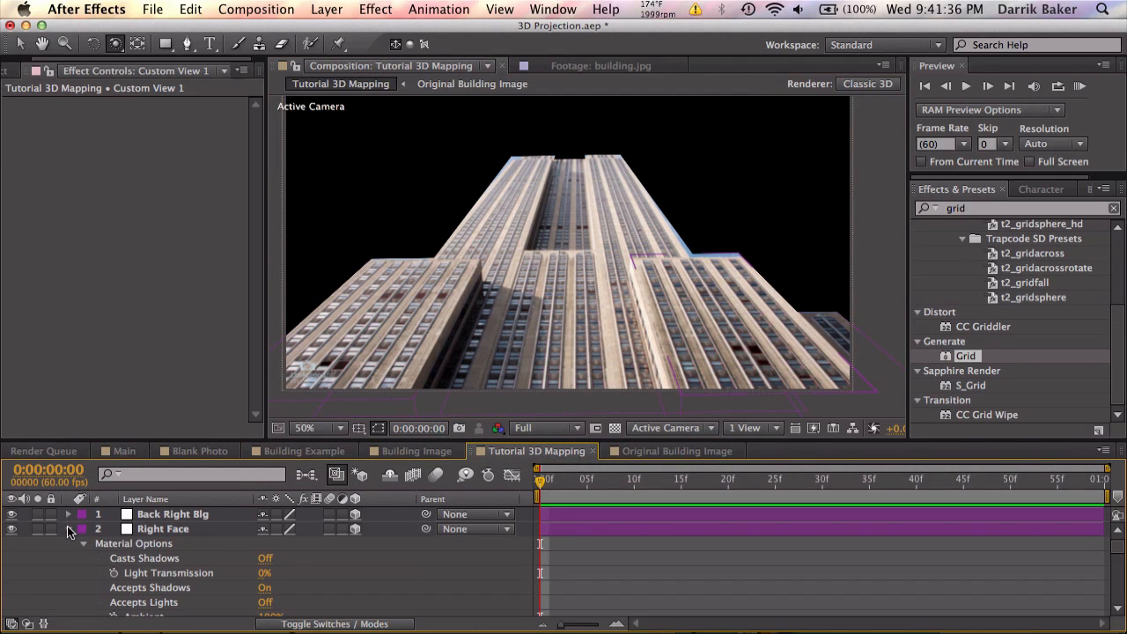
pyautogui.click(68, 529)
# Step: Create a white comp-size solid named BG, 1280 x 720 px, and make it a 3D layer
pyautogui.click(341, 9)
pyautogui.moveTo(443, 31)
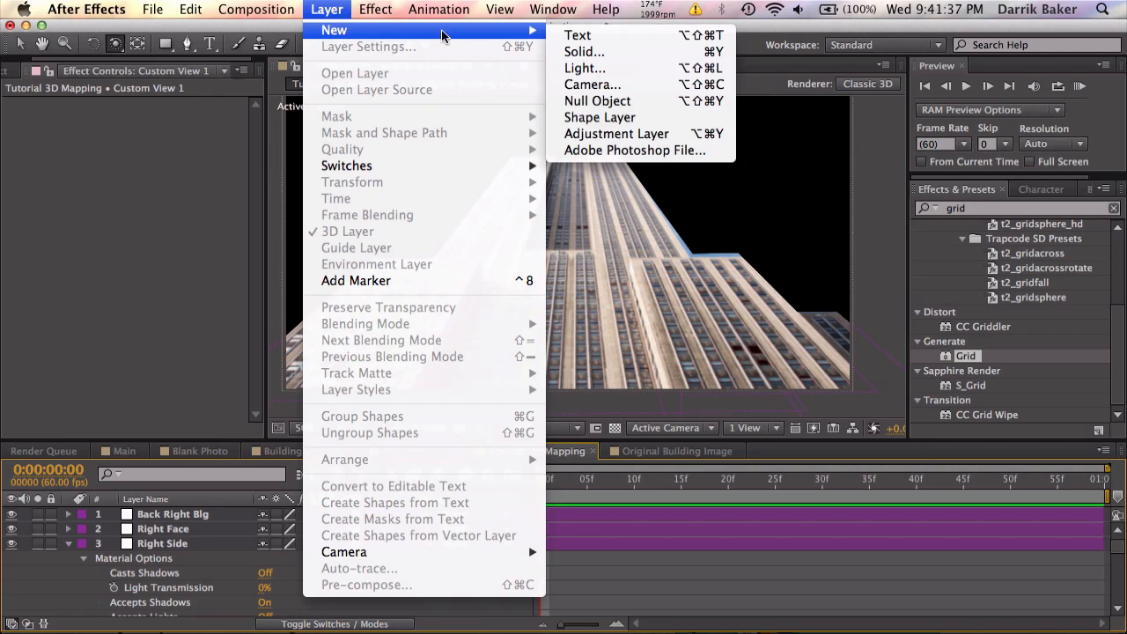
pyautogui.click(570, 51)
pyautogui.write('BC')
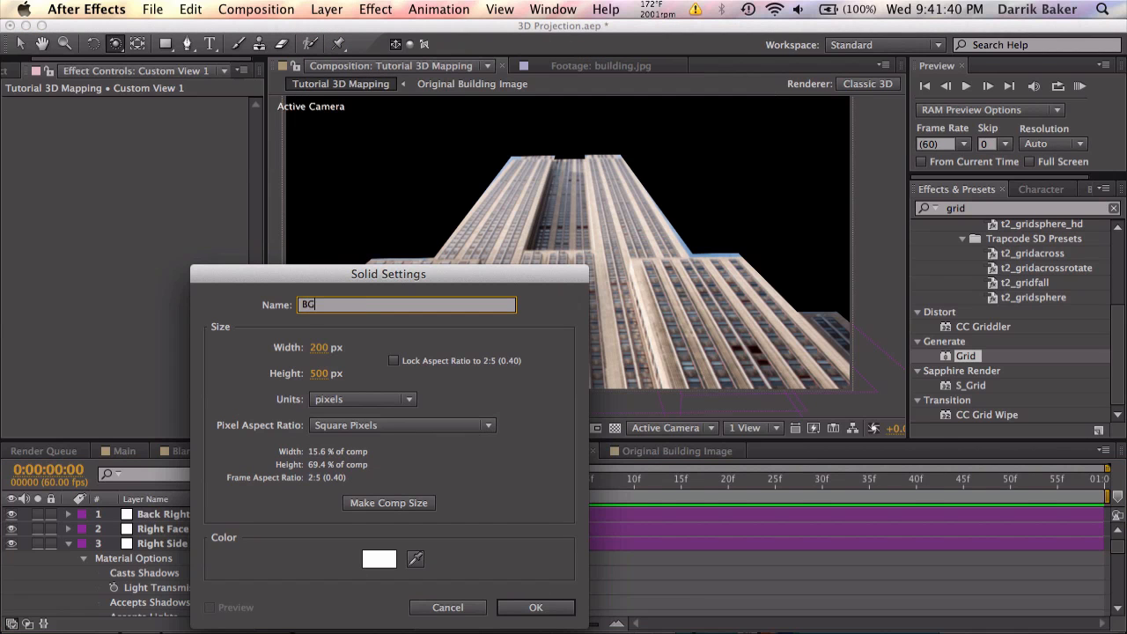
pyautogui.click(428, 505)
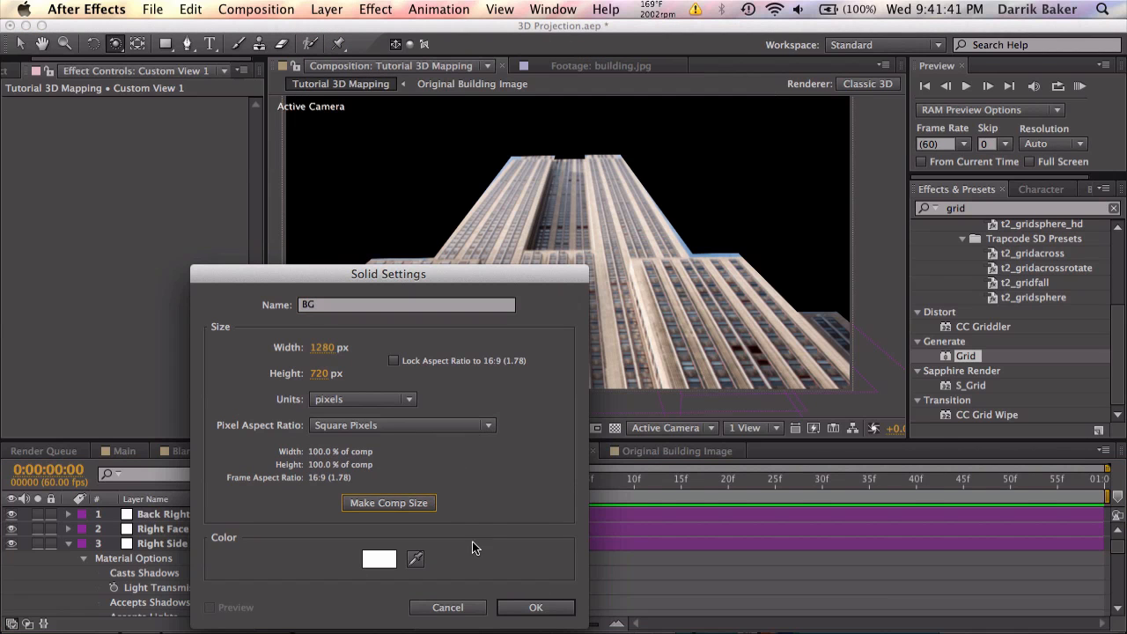
pyautogui.click(531, 606)
pyautogui.click(355, 514)
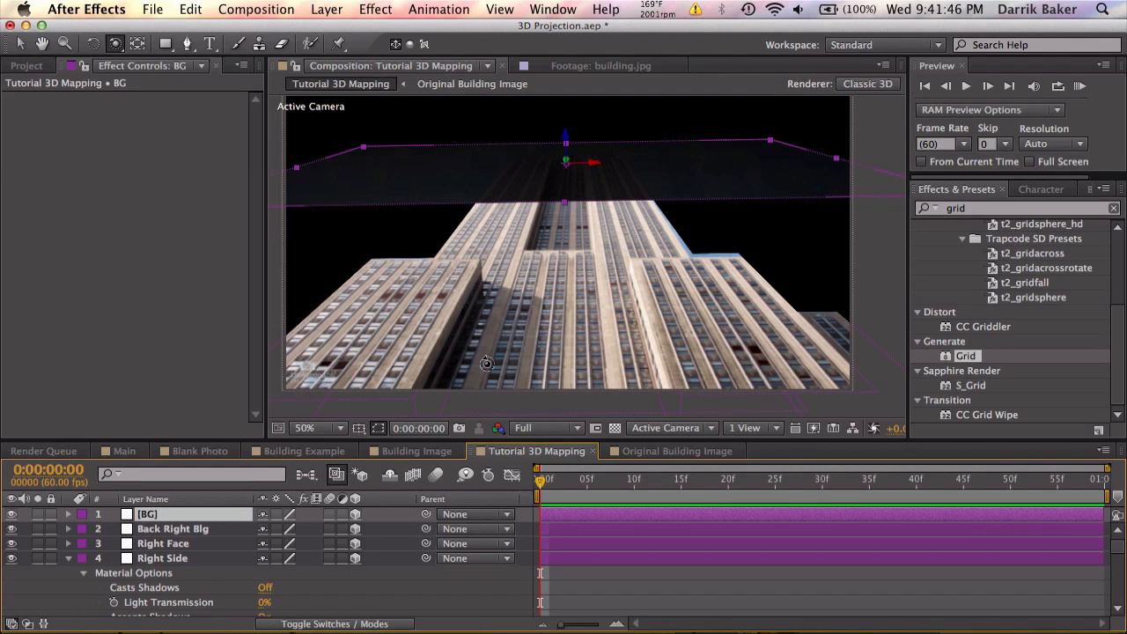
# Step: Open the BG layer's Material Options and set Accepts Lights to Off
pyautogui.press('a')
pyautogui.press('a')
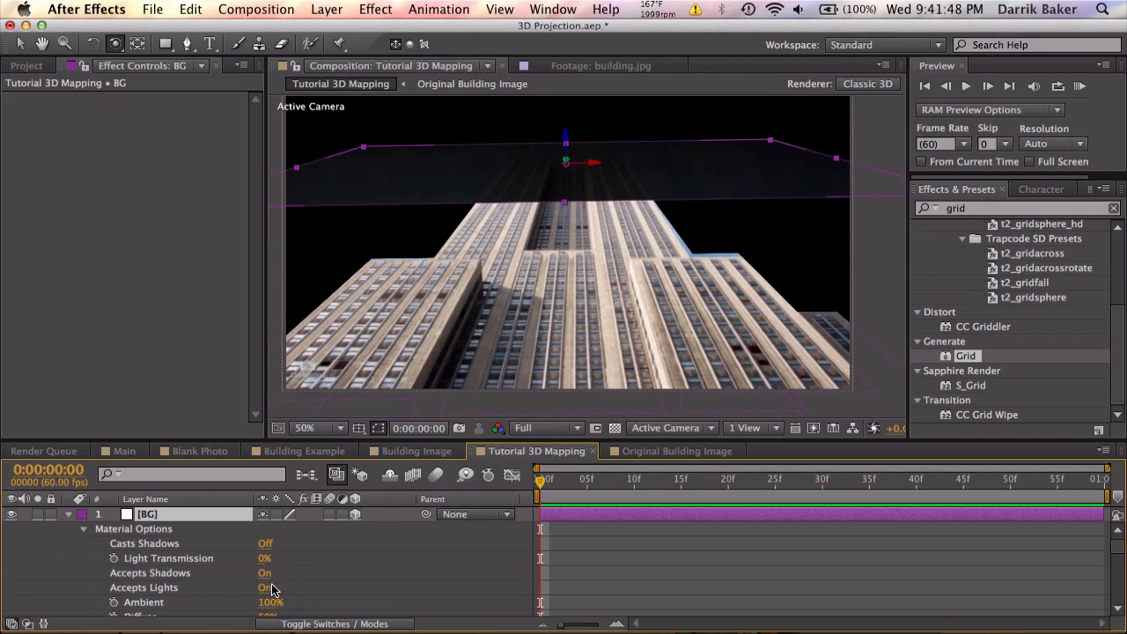
pyautogui.click(266, 587)
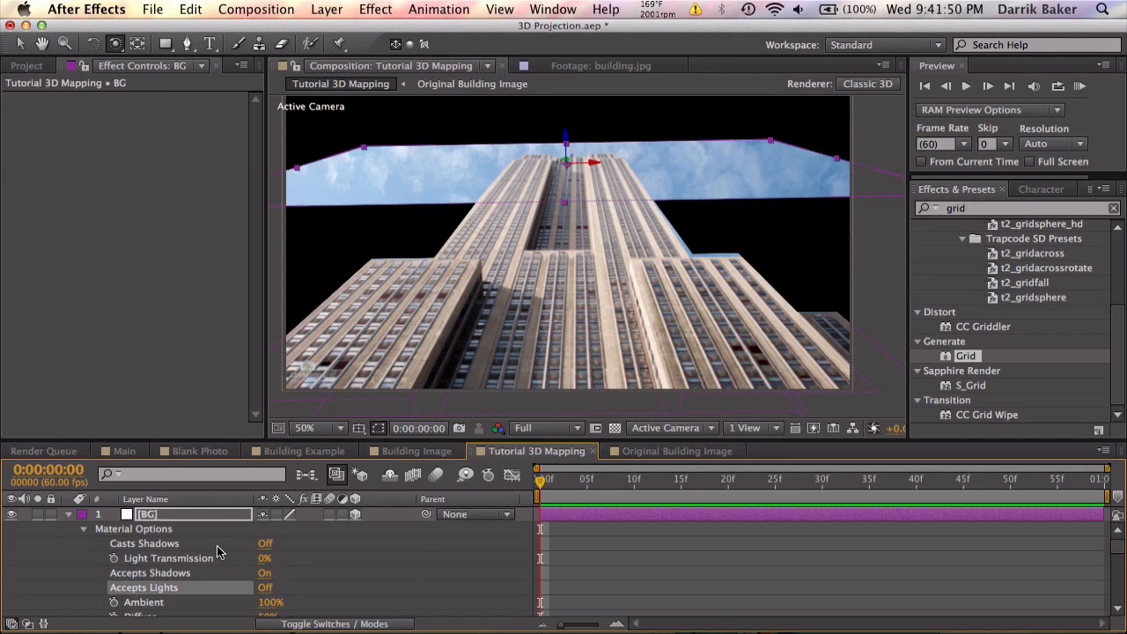
# Step: Set the BG layer's X Rotation to 70° so it faces the camera behind the building
pyautogui.click(210, 516)
pyautogui.press('r')
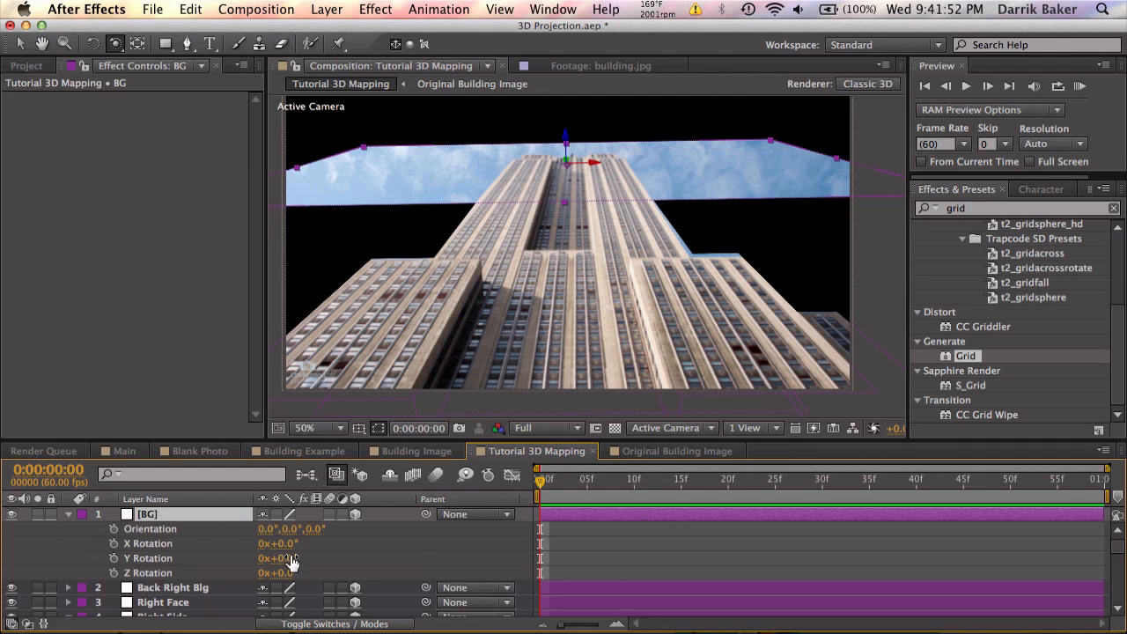
pyautogui.moveTo(289, 549); pyautogui.dragTo(348, 541)
# Step: Move the BG layer behind the building by setting its Position to 640.0, -1679.0, 774.0
pyautogui.click(209, 514)
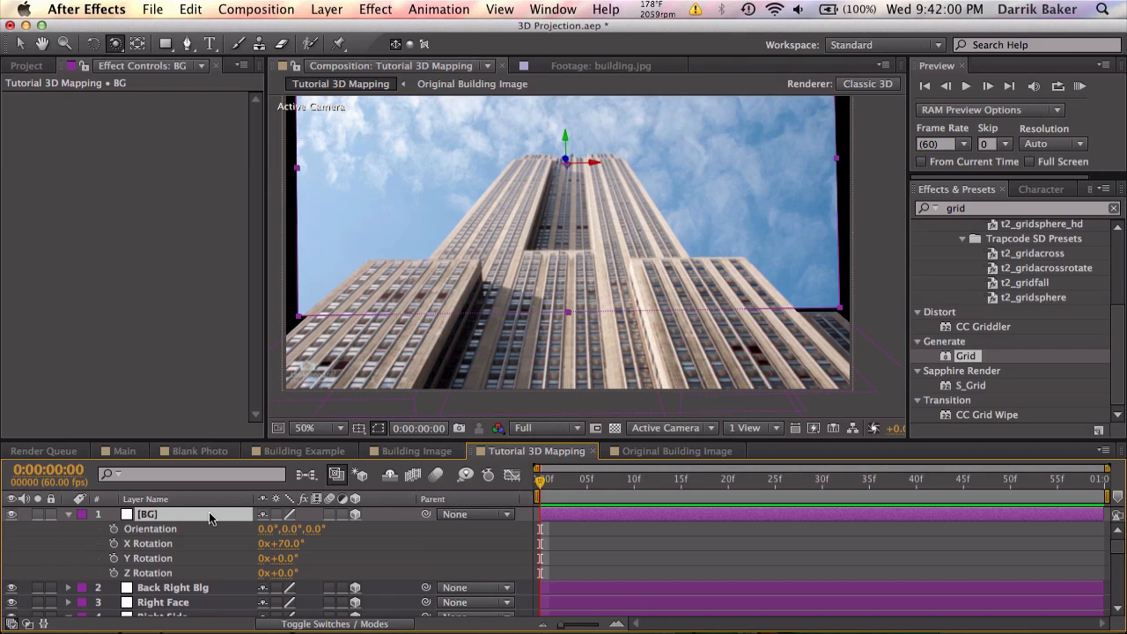
pyautogui.press('p')
pyautogui.moveTo(299, 529); pyautogui.dragTo(40, 577)
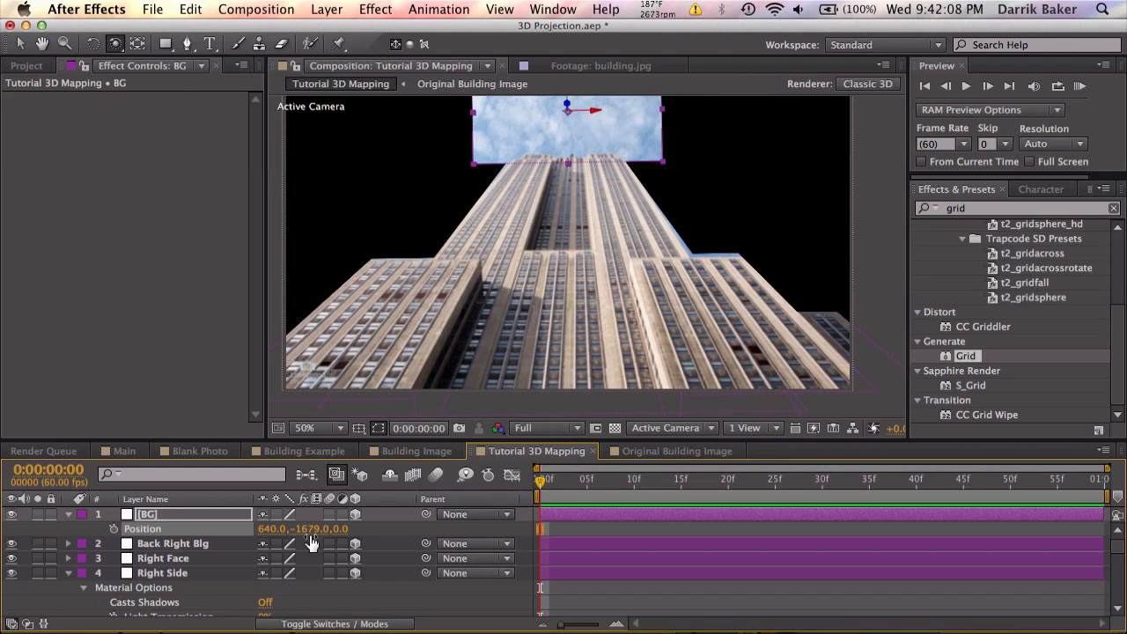
pyautogui.moveTo(339, 528); pyautogui.dragTo(561, 514)
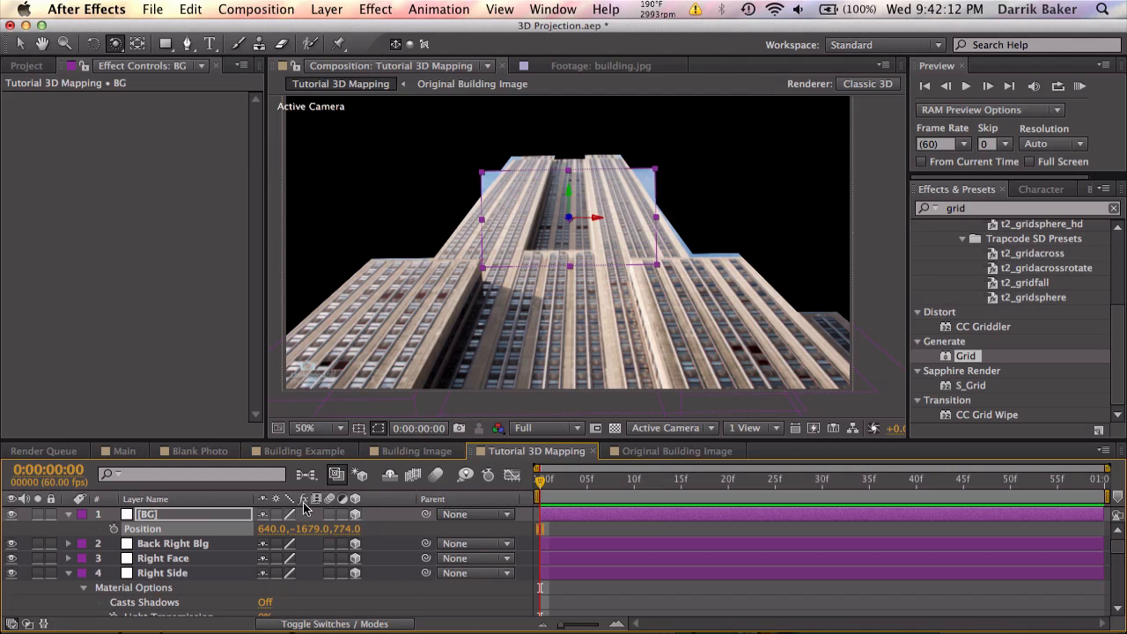
# Step: Scale the BG layer to 417% so the sky fills the frame, and fit the composition in the viewer
pyautogui.press('s')
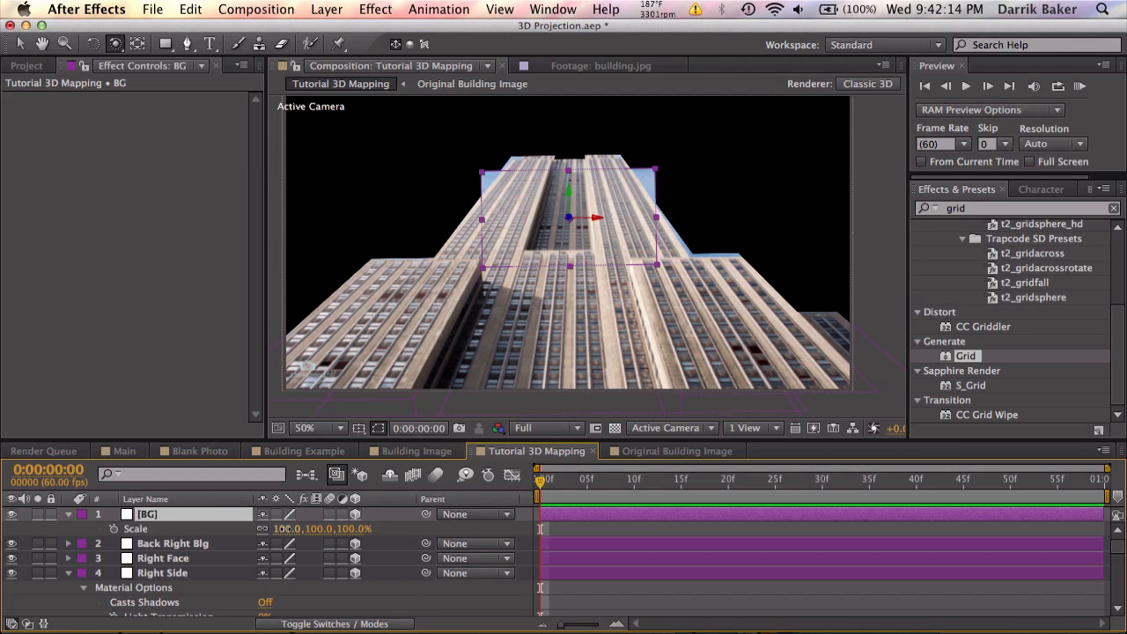
pyautogui.moveTo(304, 528); pyautogui.dragTo(353, 525)
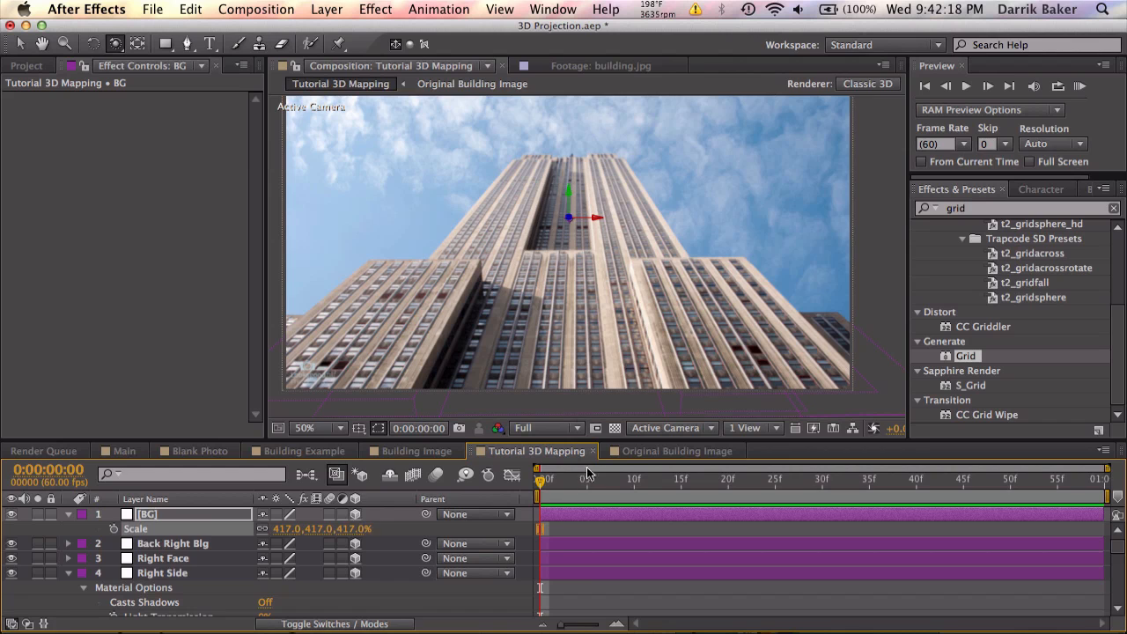
pyautogui.click(333, 431)
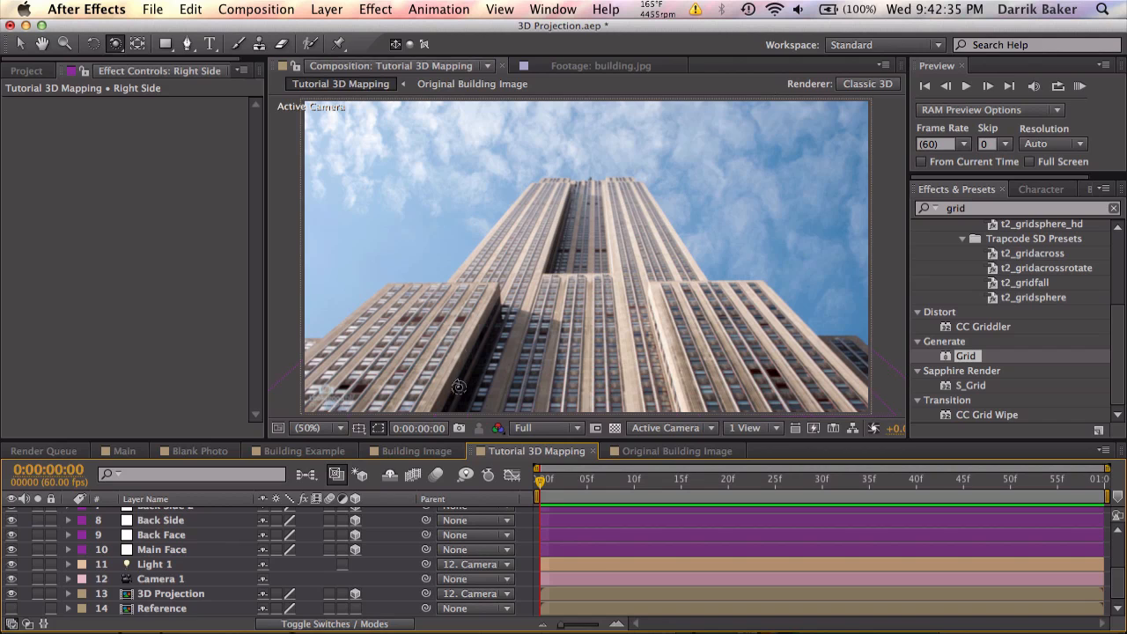
# Step: Unparent the Light 1 and 3D Projection layers from Camera 1 by setting each Parent to None
pyautogui.click(199, 565)
pyautogui.click(195, 596)
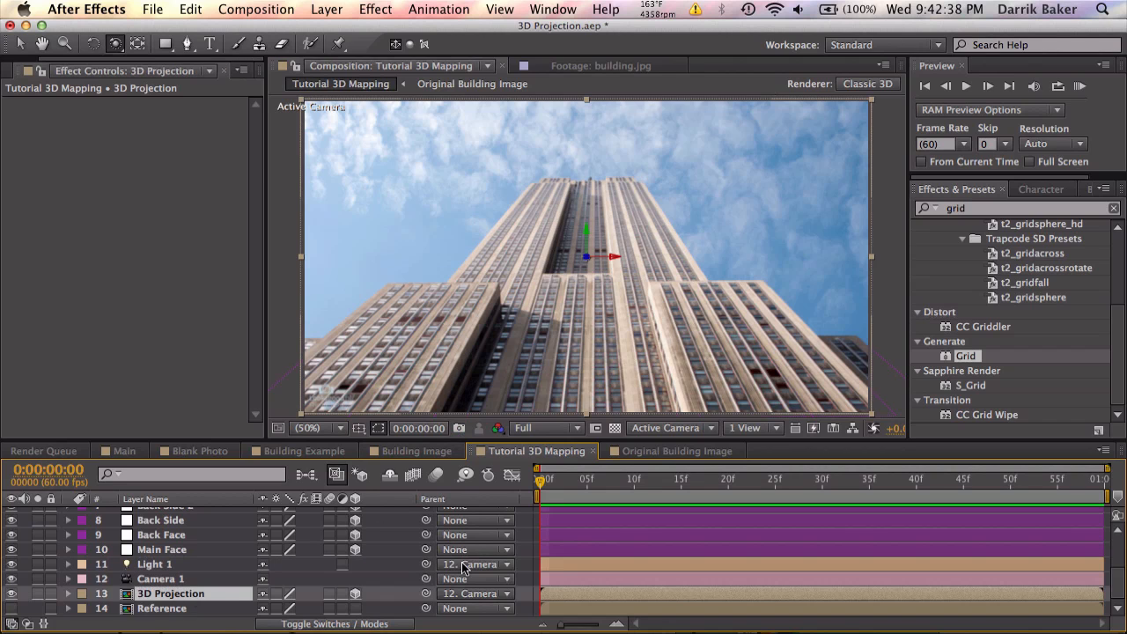
pyautogui.click(464, 568)
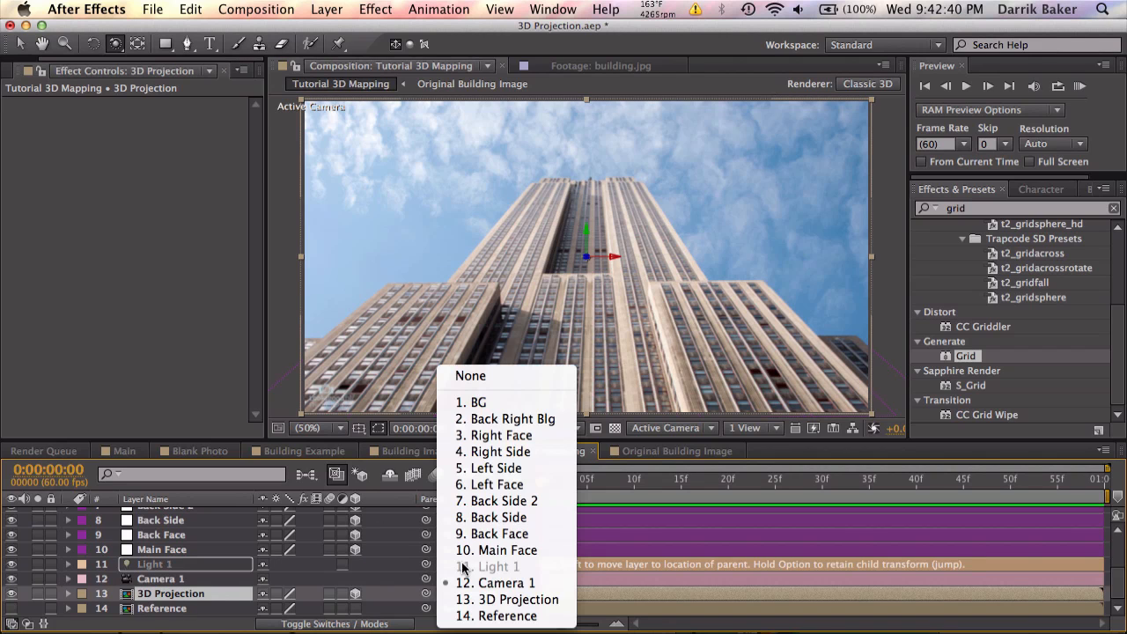
pyautogui.click(492, 373)
pyautogui.click(450, 596)
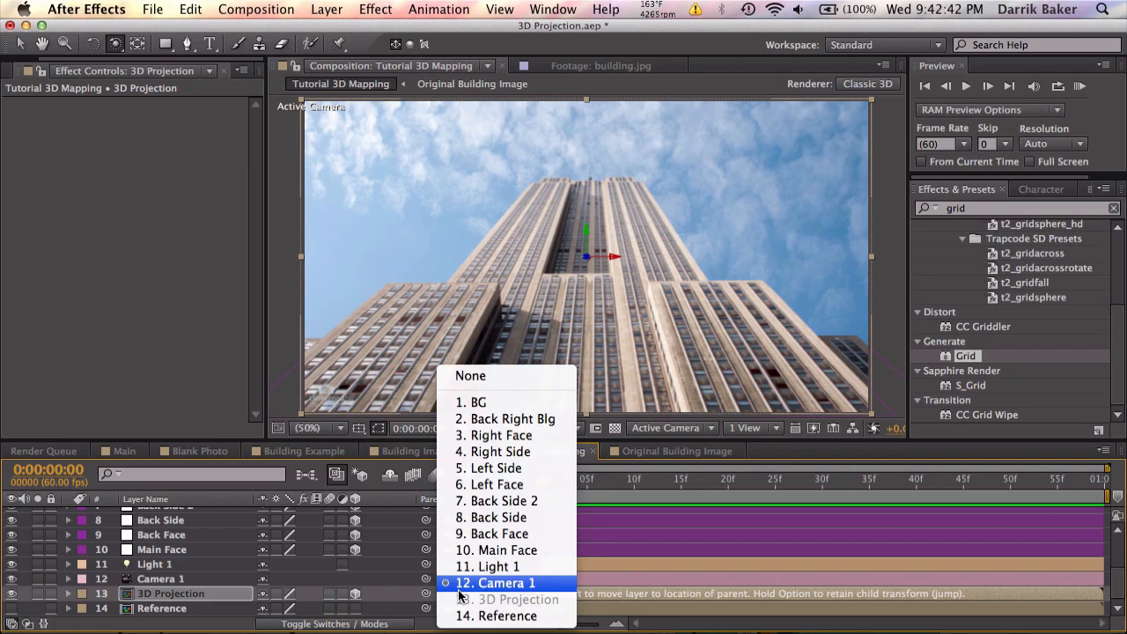
pyautogui.click(474, 376)
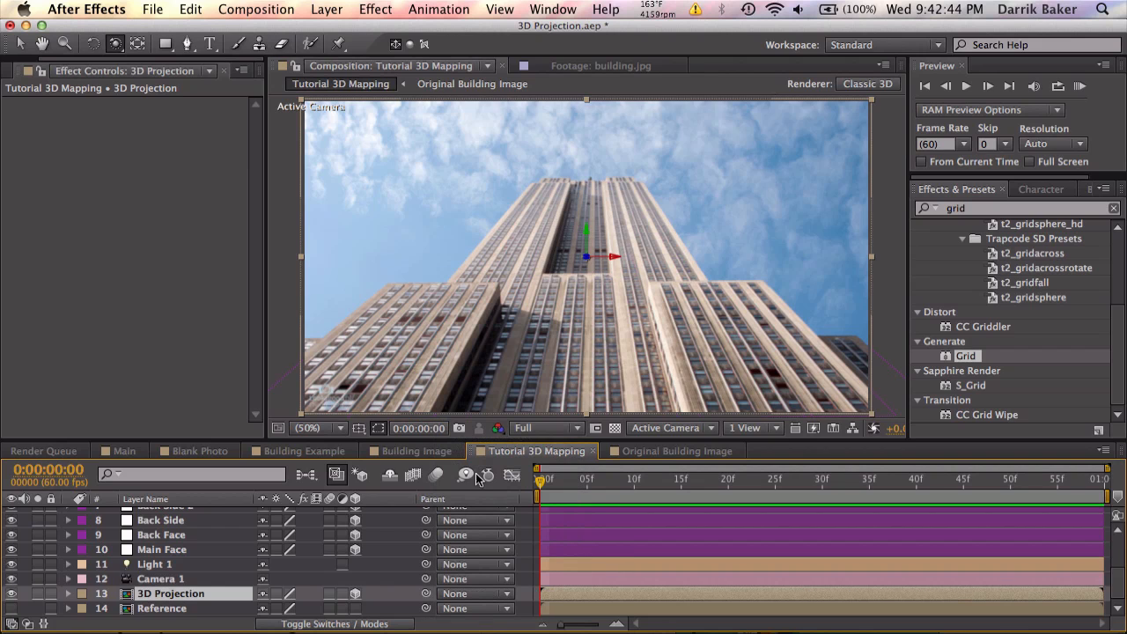
# Step: Reveal Camera 1's Position and Point of Interest and enable keyframing for both at 0:00:00:00
pyautogui.click(229, 582)
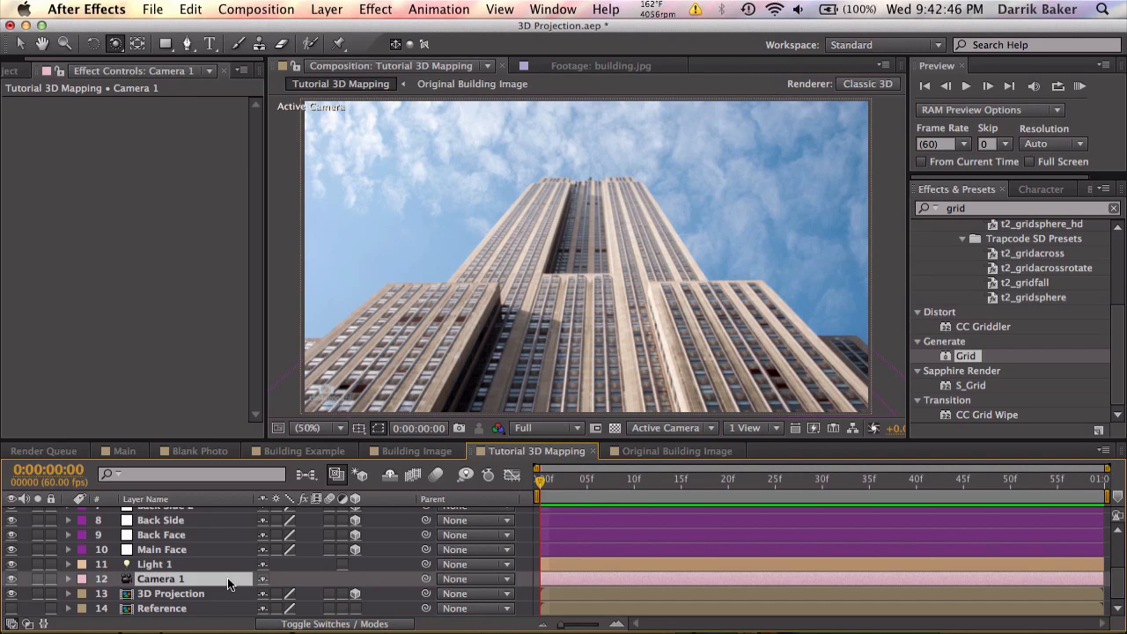
pyautogui.press('p')
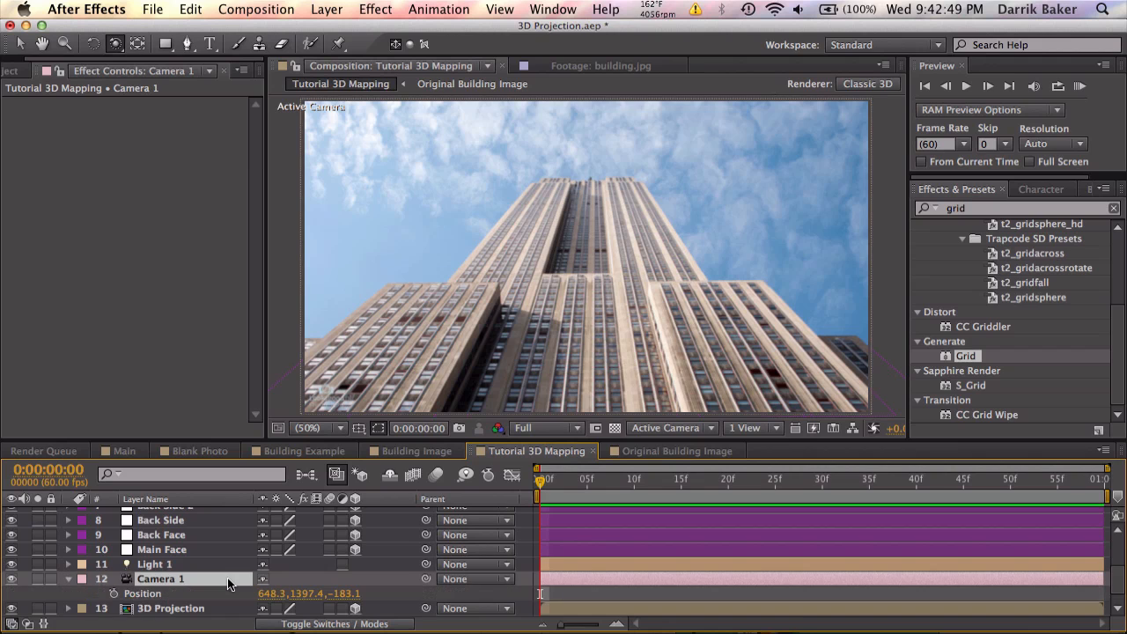
pyautogui.hotkey('shift', 'a')
pyautogui.scroll(-2, 227, 577)
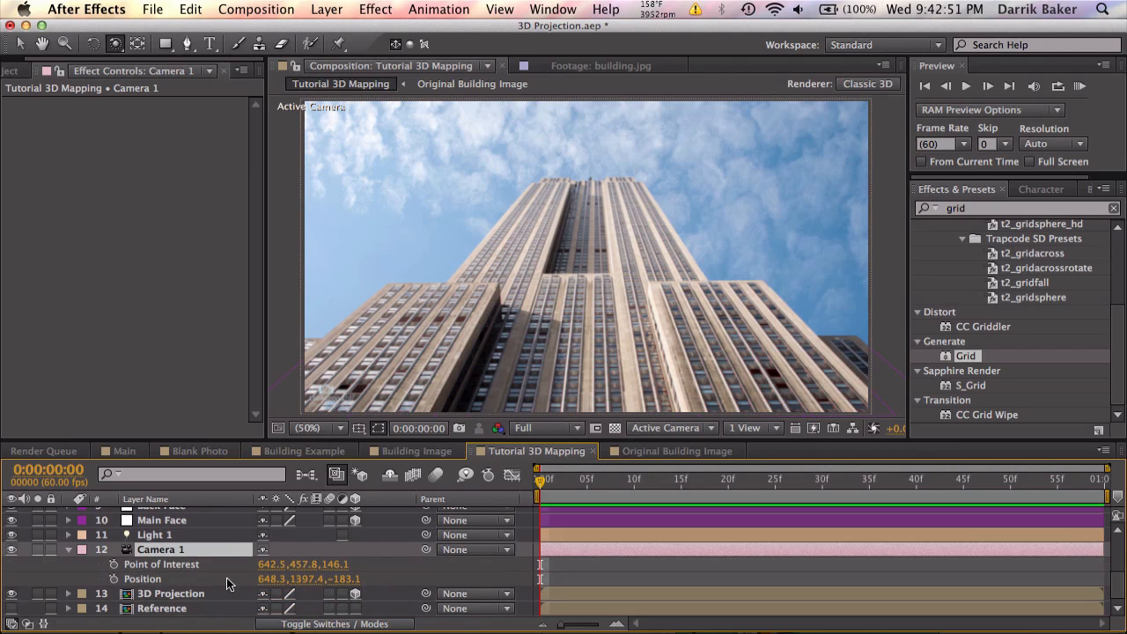
pyautogui.click(112, 564)
pyautogui.click(112, 578)
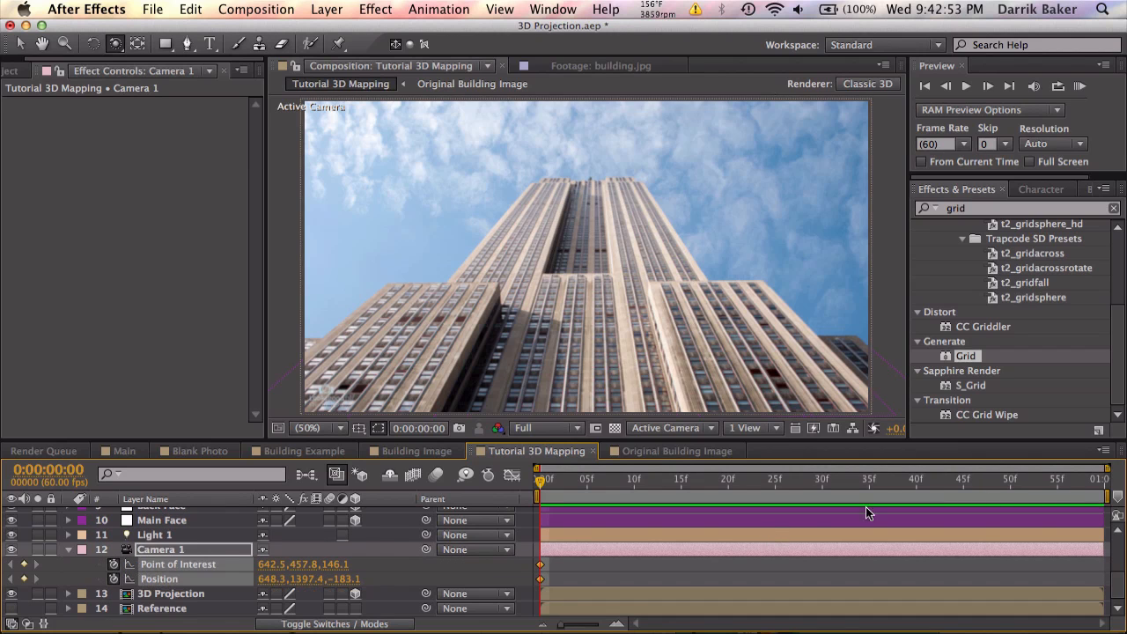
# Step: At 0:00:00:59, orbit and track Camera 1 to keyframe Point of Interest 601.6, 456.6, 141.8 and Position 581.5, 1323.6, -187.1
pyautogui.moveTo(1065, 476); pyautogui.dragTo(1100, 479)
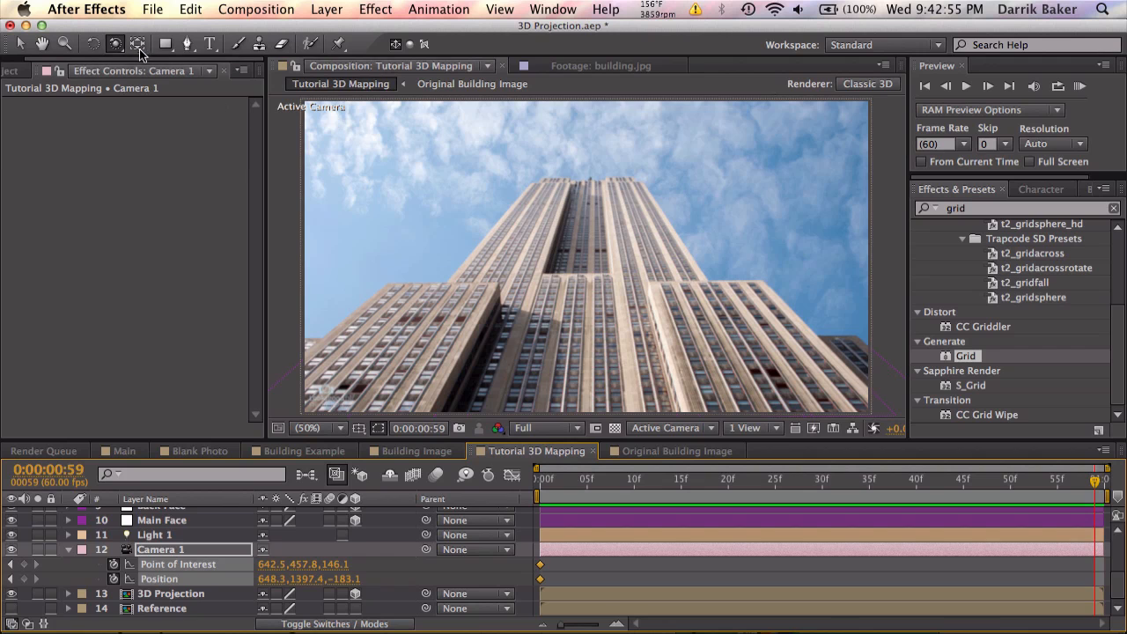
pyautogui.moveTo(114, 43); pyautogui.dragTo(255, 119)
pyautogui.moveTo(546, 237); pyautogui.dragTo(550, 228)
pyautogui.moveTo(116, 43); pyautogui.dragTo(212, 81)
pyautogui.moveTo(481, 212); pyautogui.dragTo(501, 215)
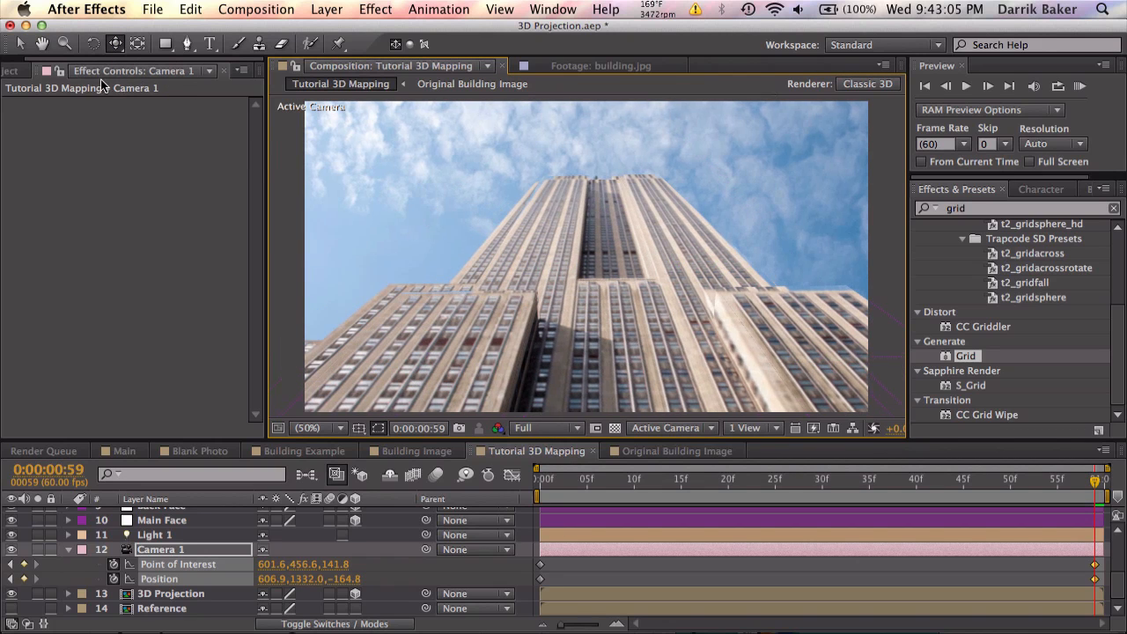
pyautogui.moveTo(116, 43); pyautogui.dragTo(290, 118)
pyautogui.moveTo(480, 207); pyautogui.dragTo(487, 207)
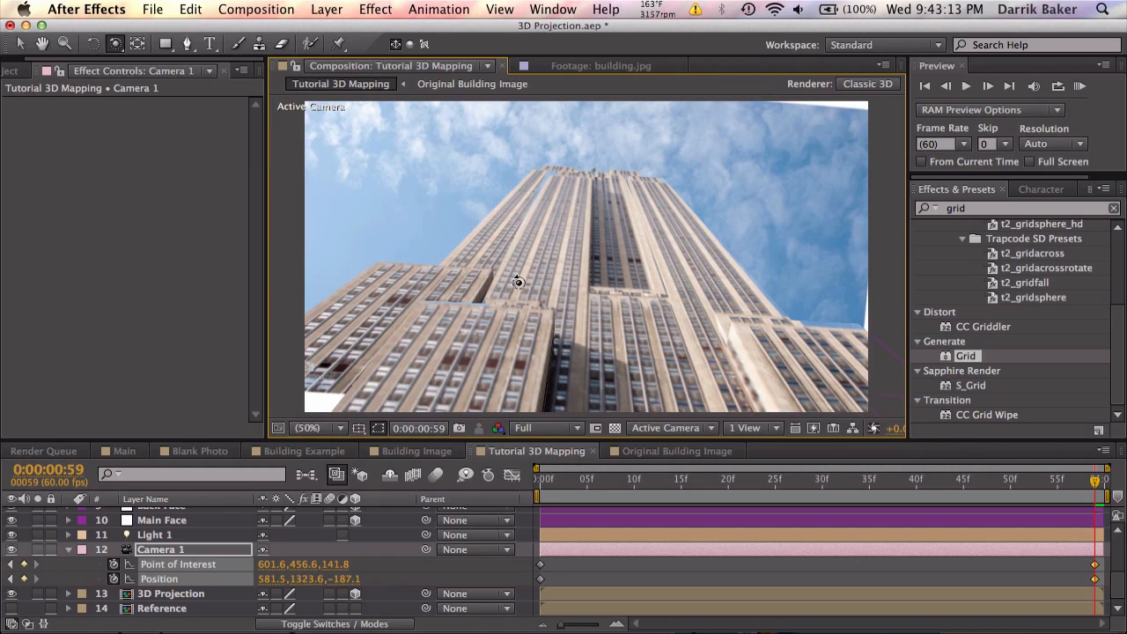
# Step: Inspect the projected scene and camera setup from Custom View 1, and return to the Active Camera view
pyautogui.click(714, 431)
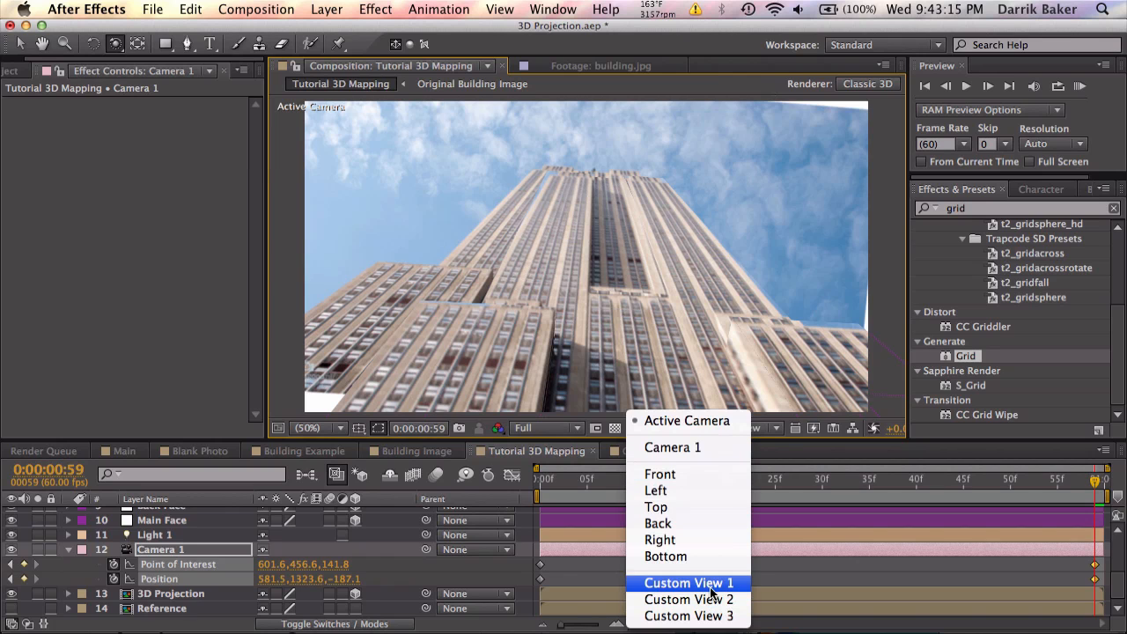
pyautogui.click(710, 583)
pyautogui.moveTo(602, 331); pyautogui.dragTo(620, 170)
pyautogui.click(712, 430)
pyautogui.click(697, 428)
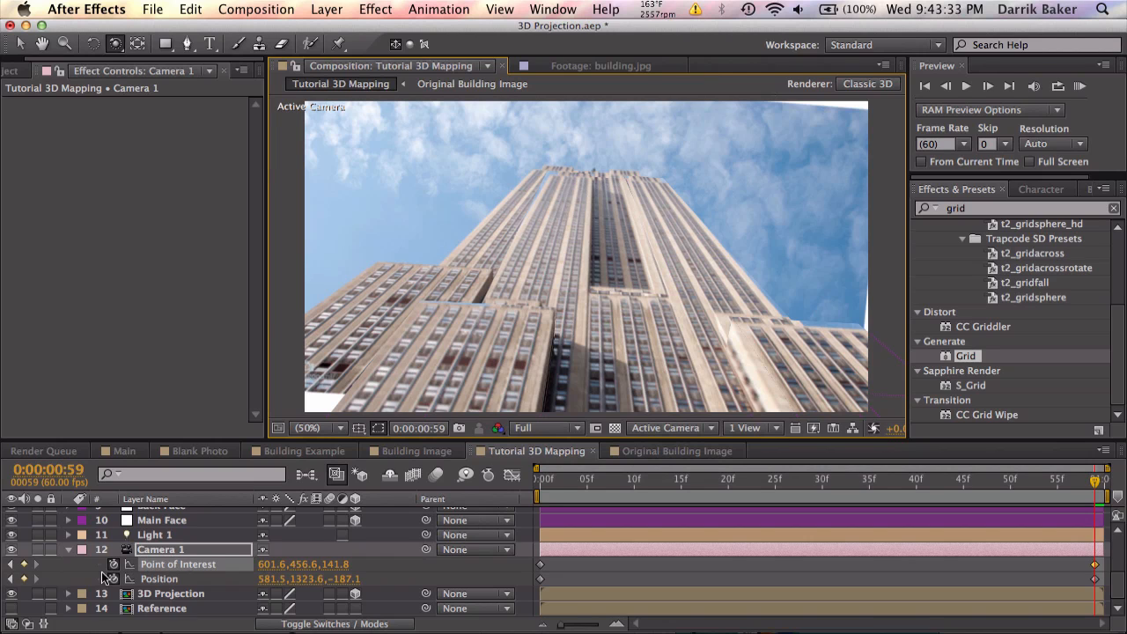
# Step: Collapse Camera 1's properties and delete the existing BG solid layer
pyautogui.click(69, 549)
pyautogui.scroll(5, 108, 557)
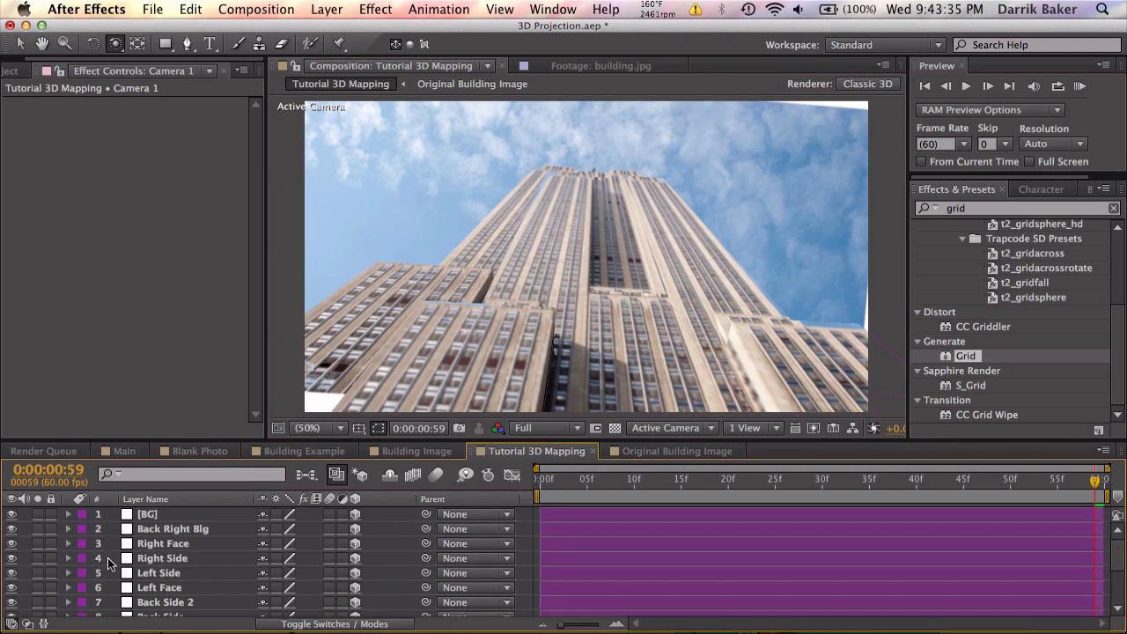
pyautogui.click(169, 517)
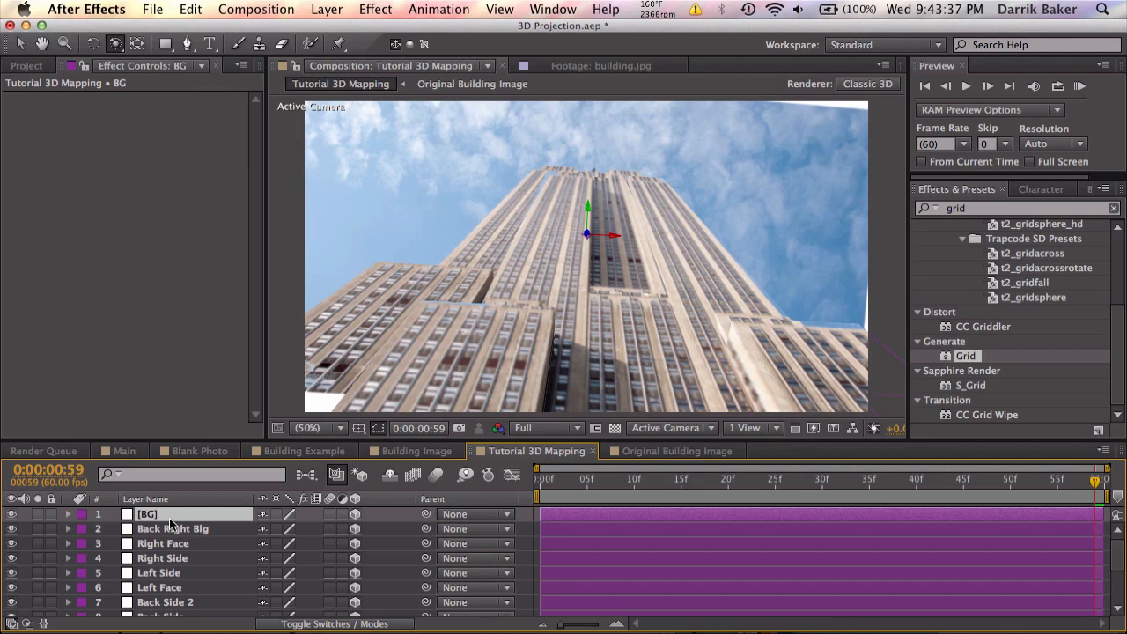
pyautogui.press('Delete')
# Step: Duplicate the Reference layer, make the copy visible, and rename it BG
pyautogui.scroll(-5, 170, 545)
pyautogui.click(185, 609)
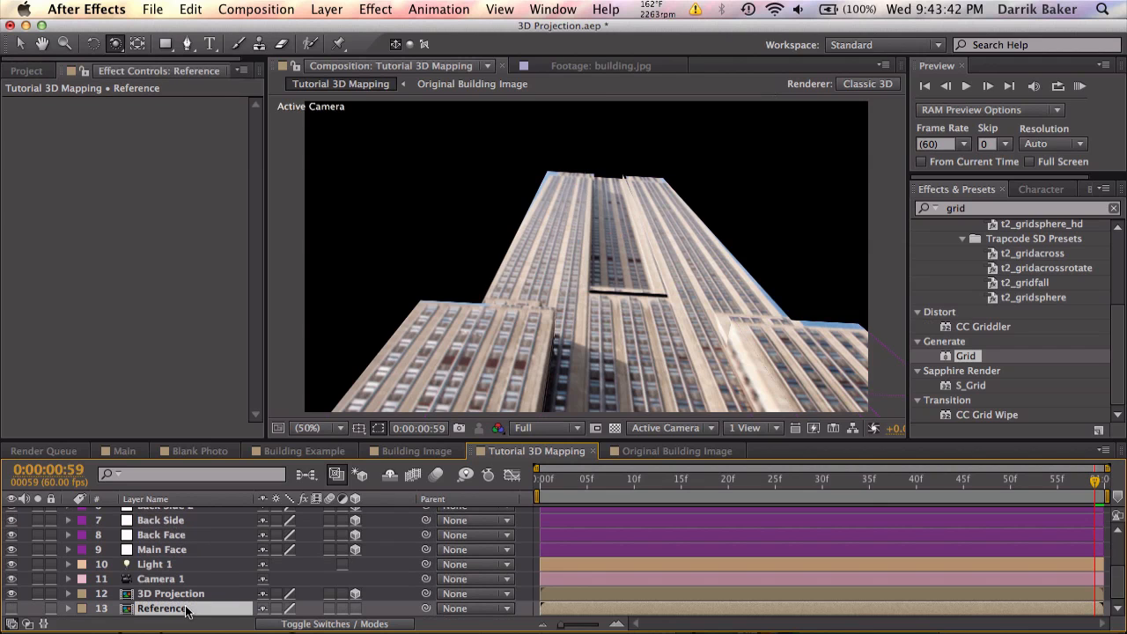
pyautogui.press('super+d')
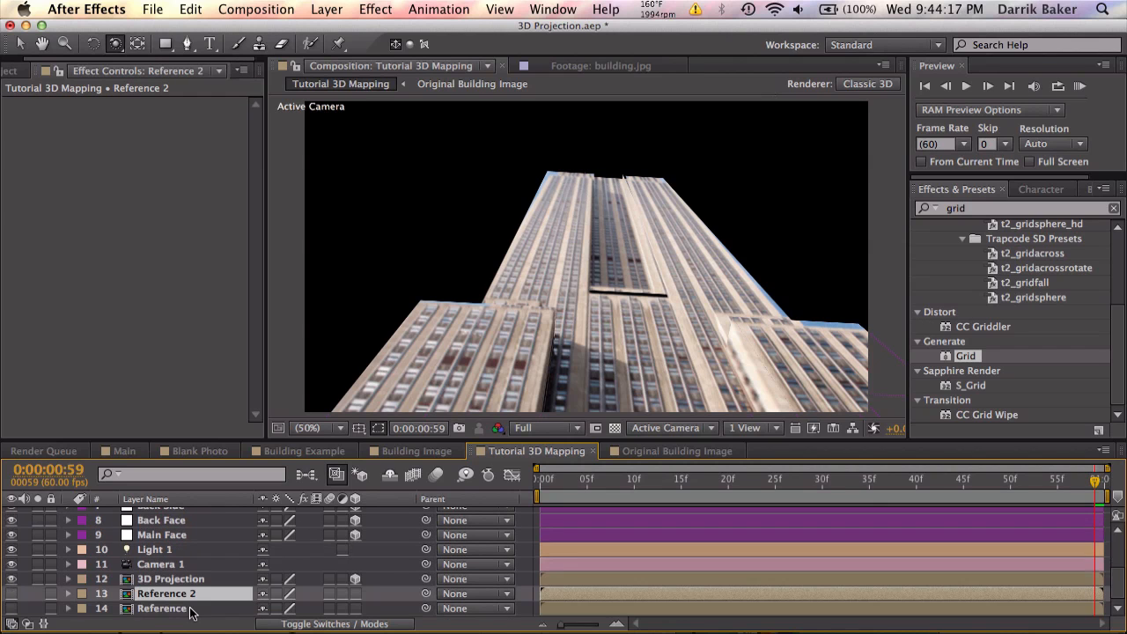
pyautogui.click(12, 593)
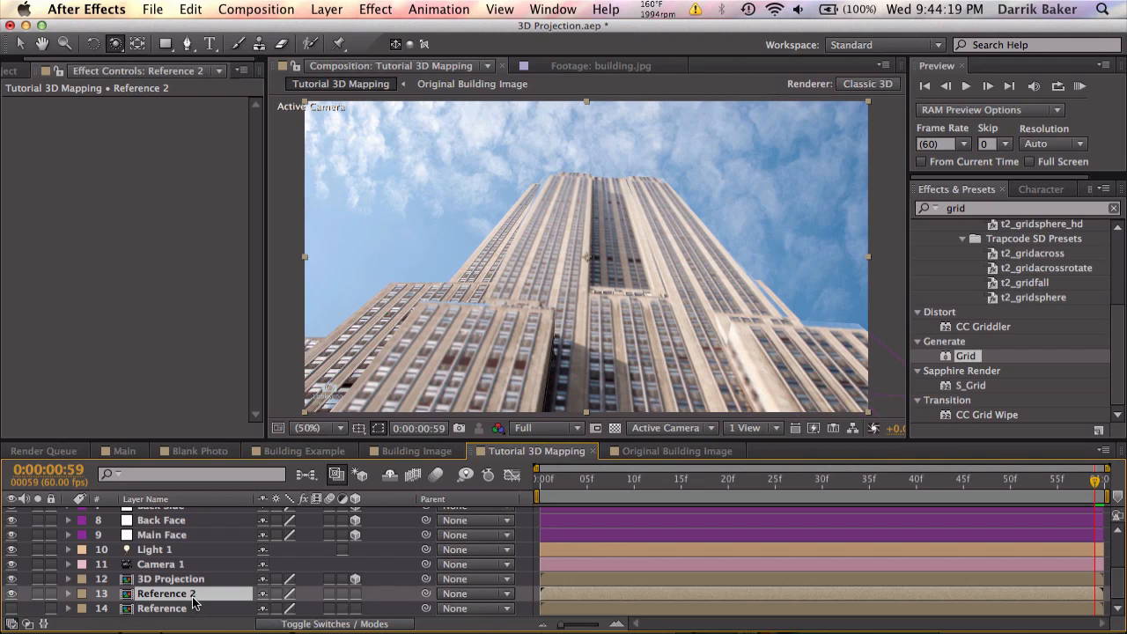
pyautogui.press('Return')
pyautogui.write('BG')
pyautogui.press('Return')
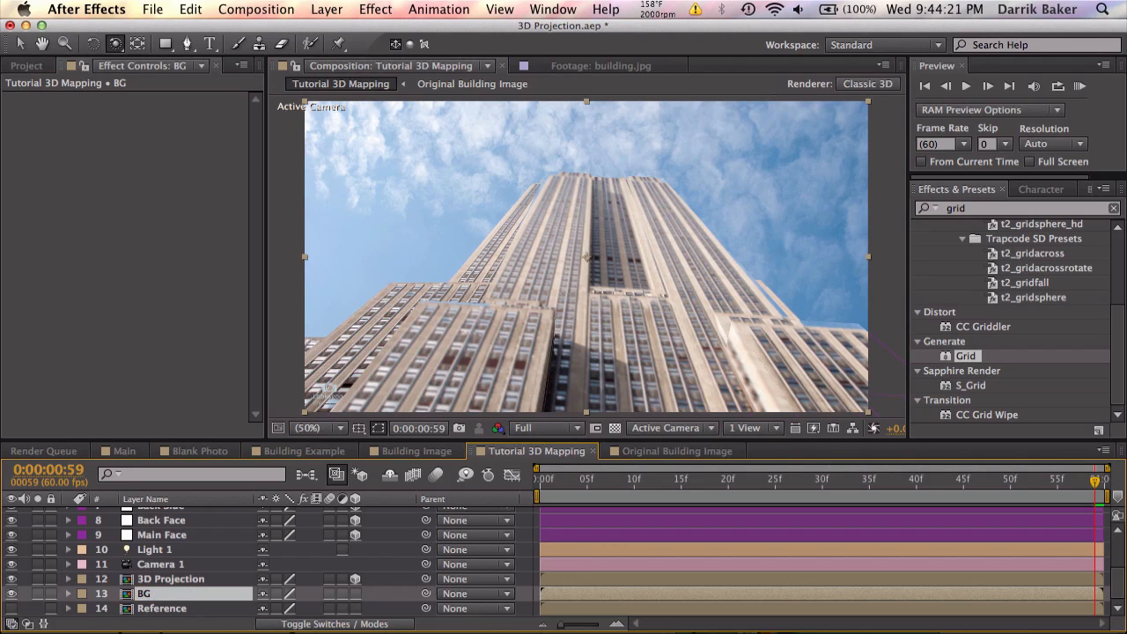
# Step: Make the BG layer 3D and set both Accepts Lights and Accepts Shadows to Off in its Material Options
pyautogui.click(356, 593)
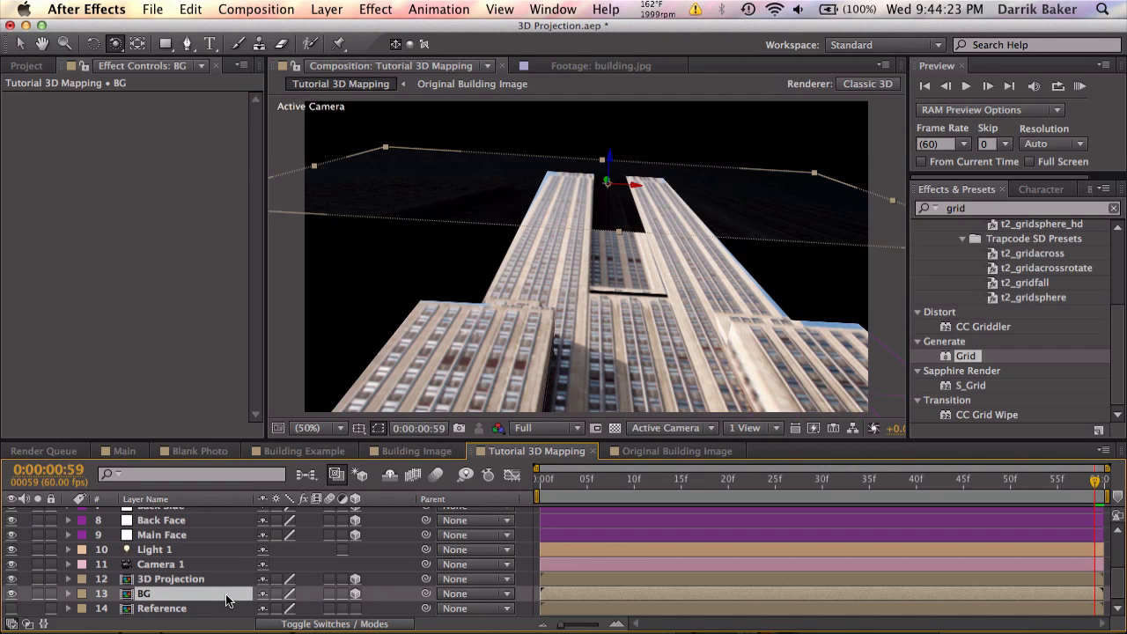
pyautogui.press('a')
pyautogui.press('a')
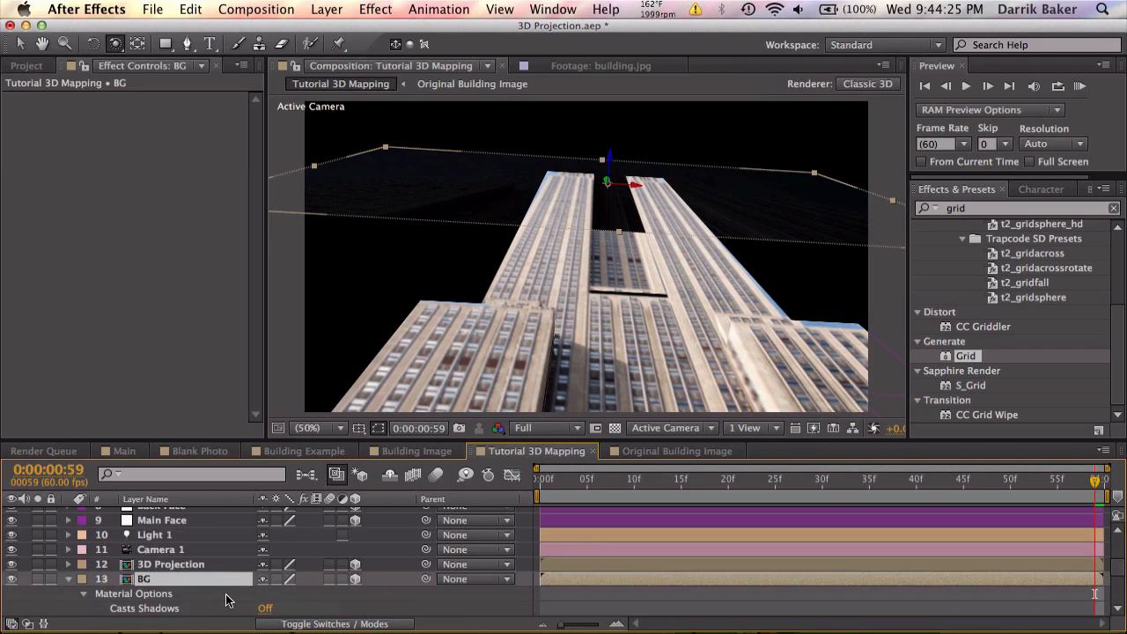
pyautogui.scroll(-4, 238, 590)
pyautogui.click(264, 565)
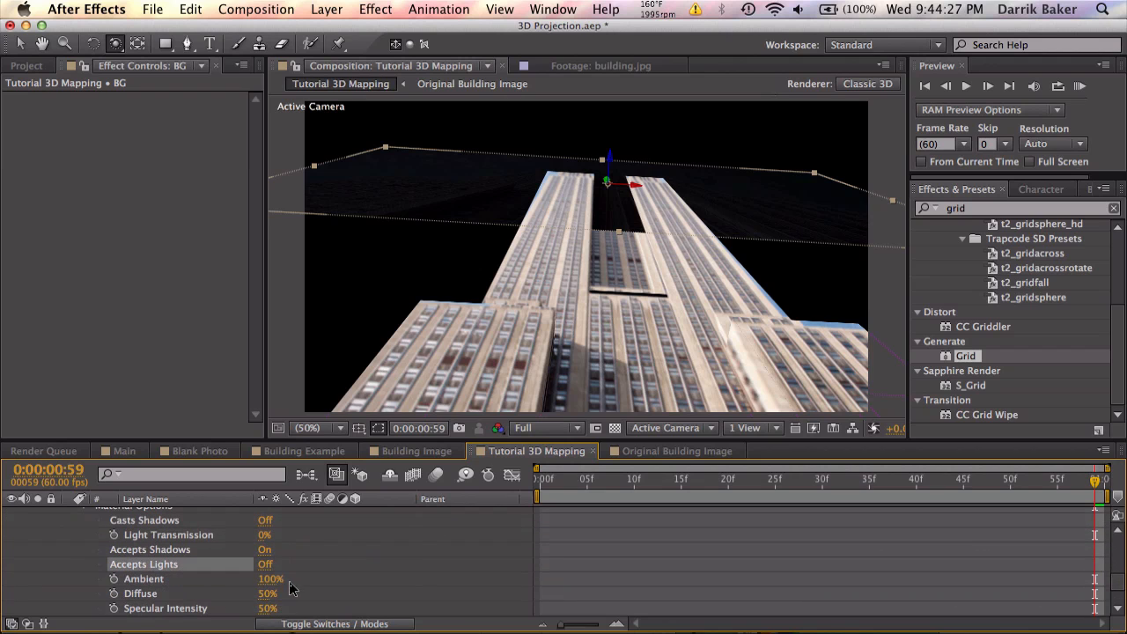
pyautogui.scroll(1, 278, 559)
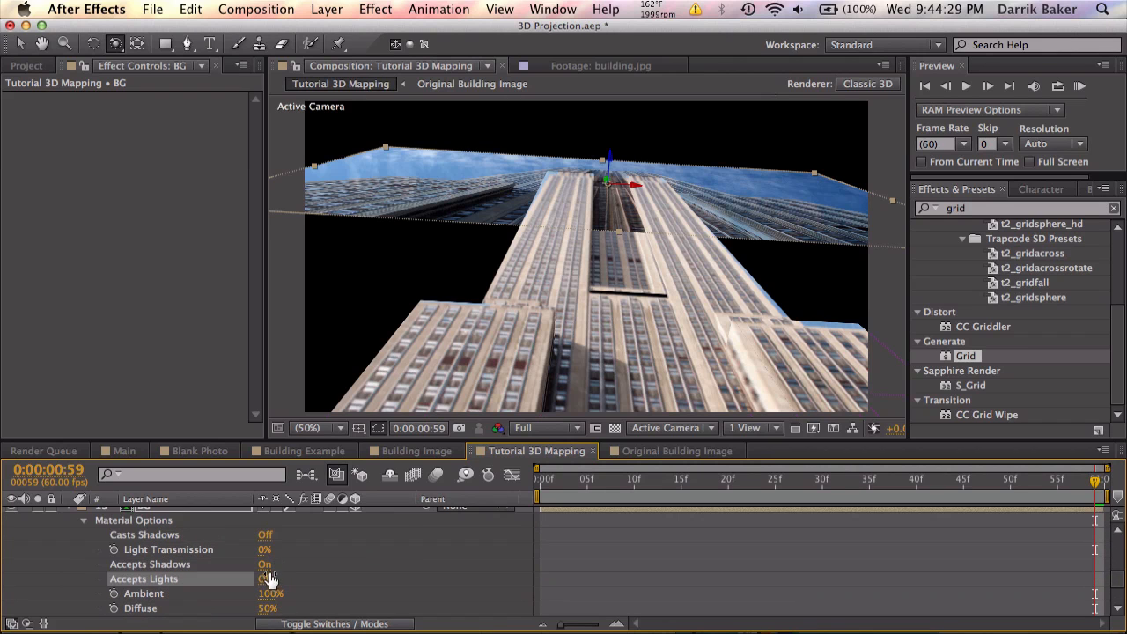
pyautogui.click(264, 565)
pyautogui.scroll(1, 278, 551)
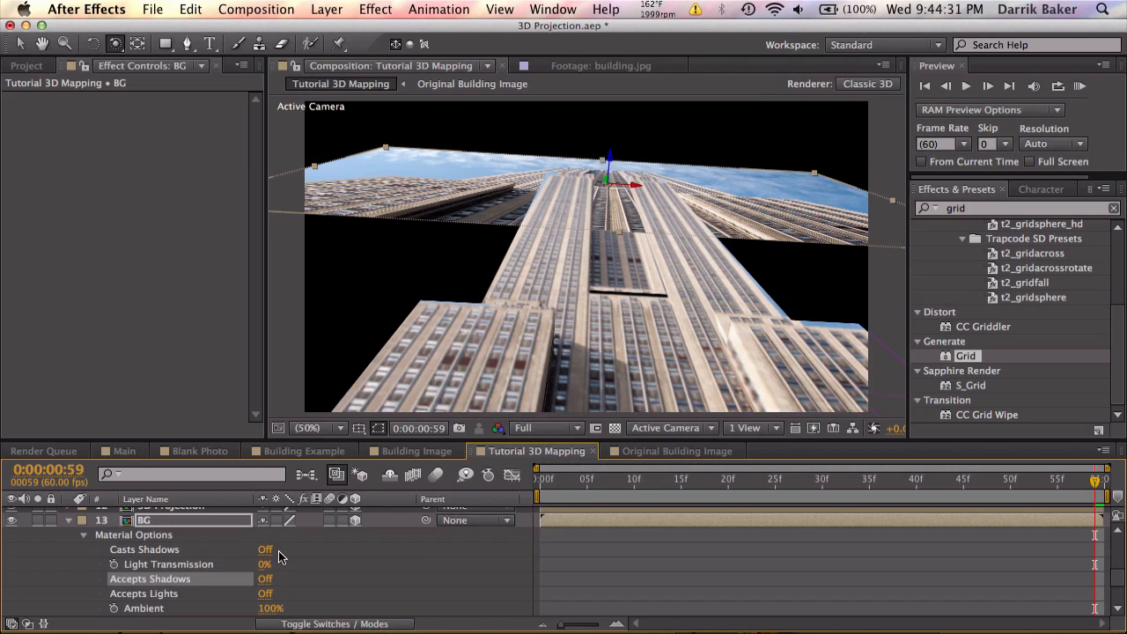
# Step: Rotate the BG layer around its X axis until the photo stands upright behind the building
pyautogui.click(197, 517)
pyautogui.press('r')
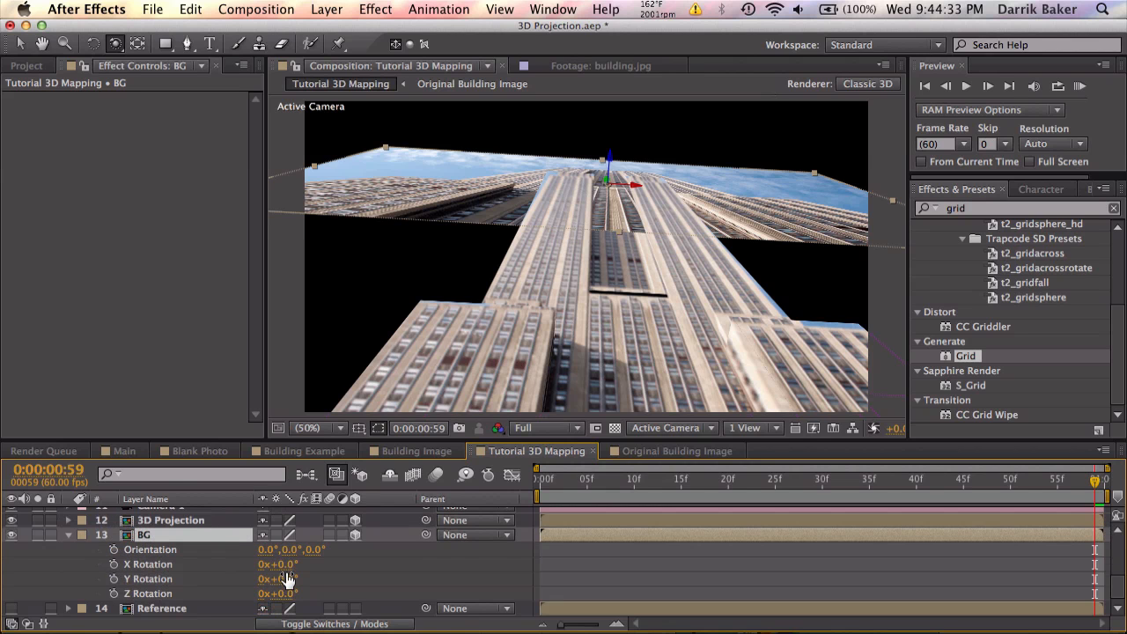
pyautogui.moveTo(286, 564); pyautogui.dragTo(354, 558)
# Step: Push the BG layer back to Position 640.0, -2920.0, 1606.0 and enlarge it to fill the frame
pyautogui.click(244, 536)
pyautogui.press('p')
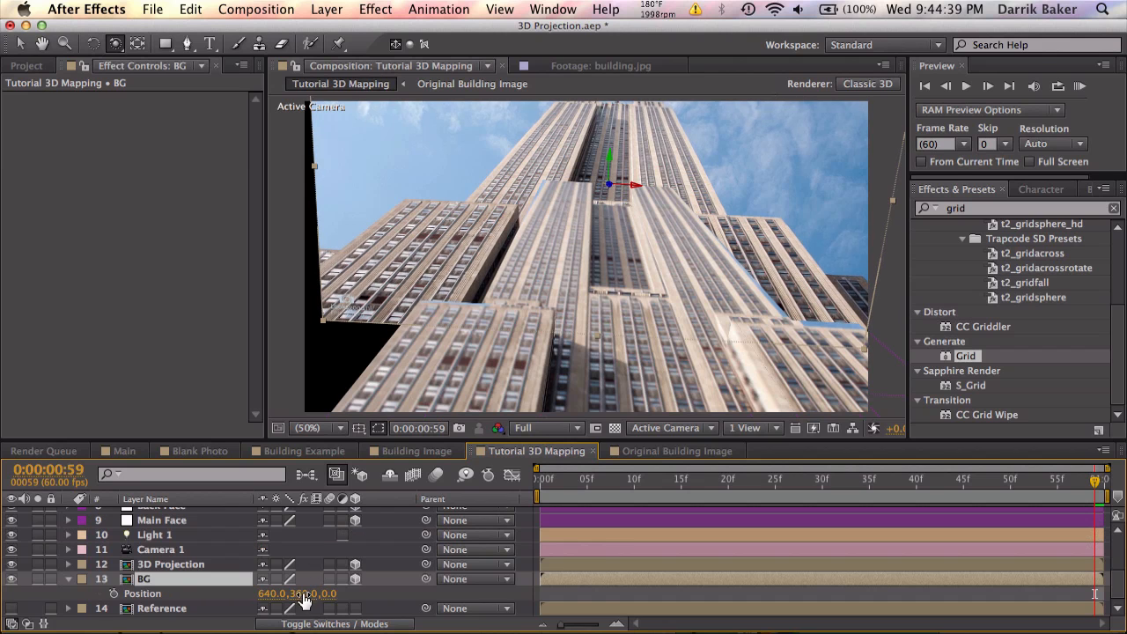
pyautogui.moveTo(299, 594); pyautogui.dragTo(3, 604)
pyautogui.moveTo(345, 593); pyautogui.dragTo(611, 589)
pyautogui.click(245, 578)
pyautogui.press('s')
pyautogui.press('p')
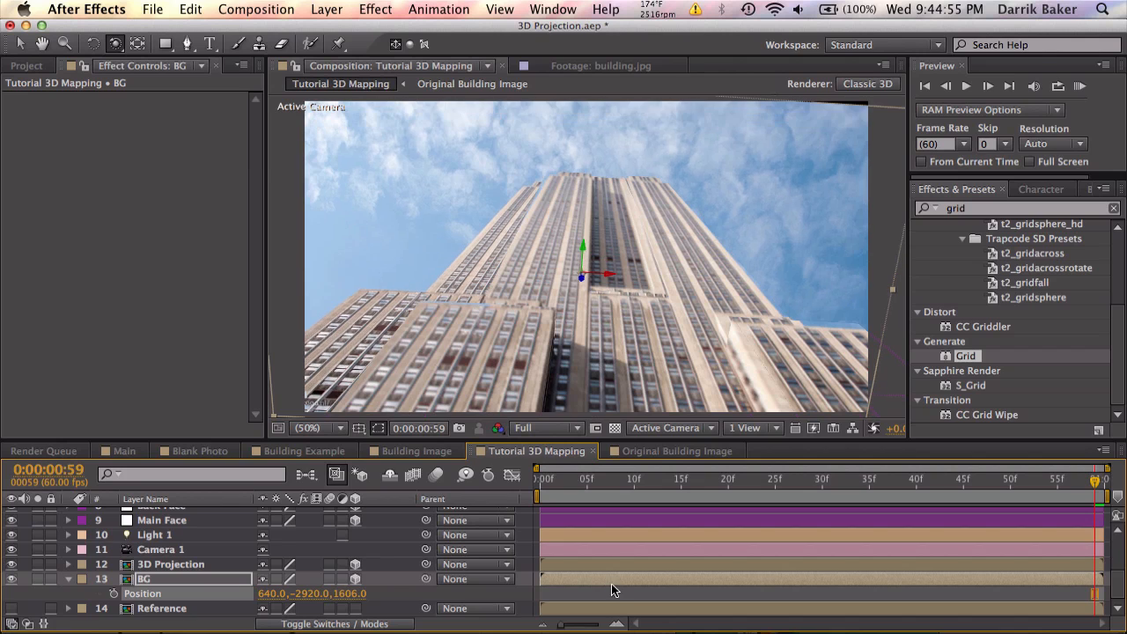
# Step: Open the BG layer in its own viewer and clone sky over the top of the tower with the Clone Stamp tool
pyautogui.click(228, 579)
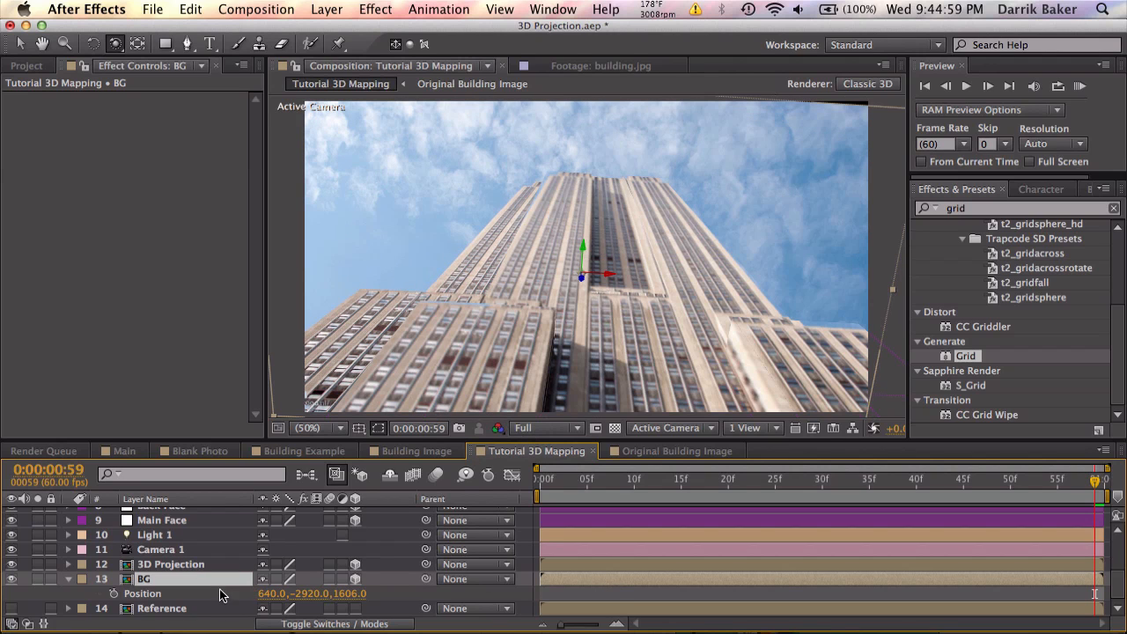
pyautogui.rightClick(219, 580)
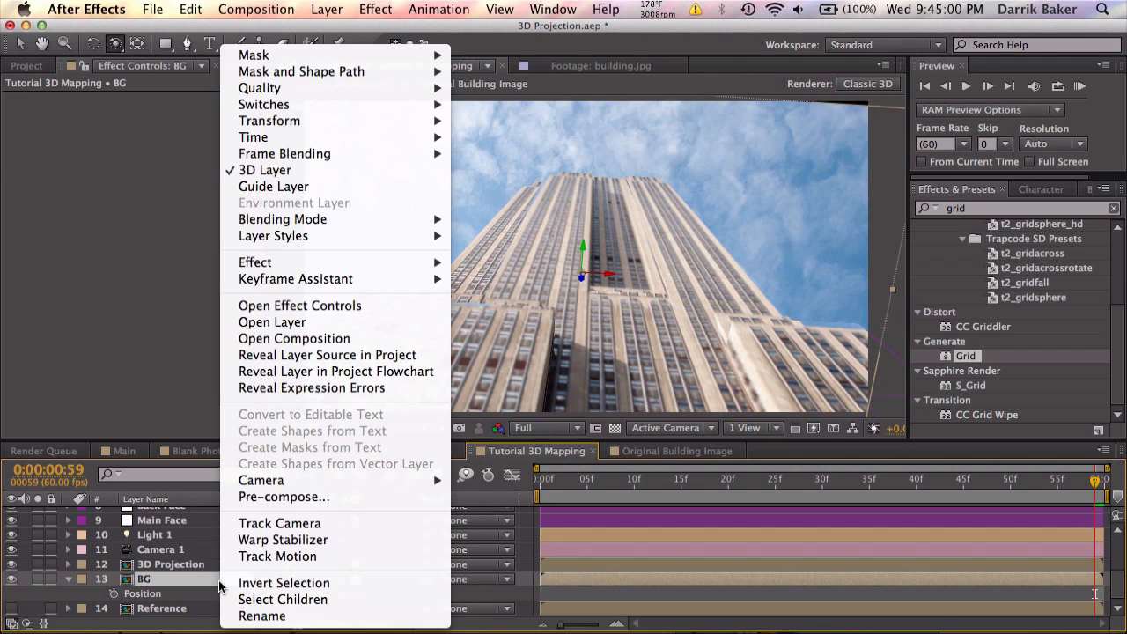
pyautogui.click(304, 324)
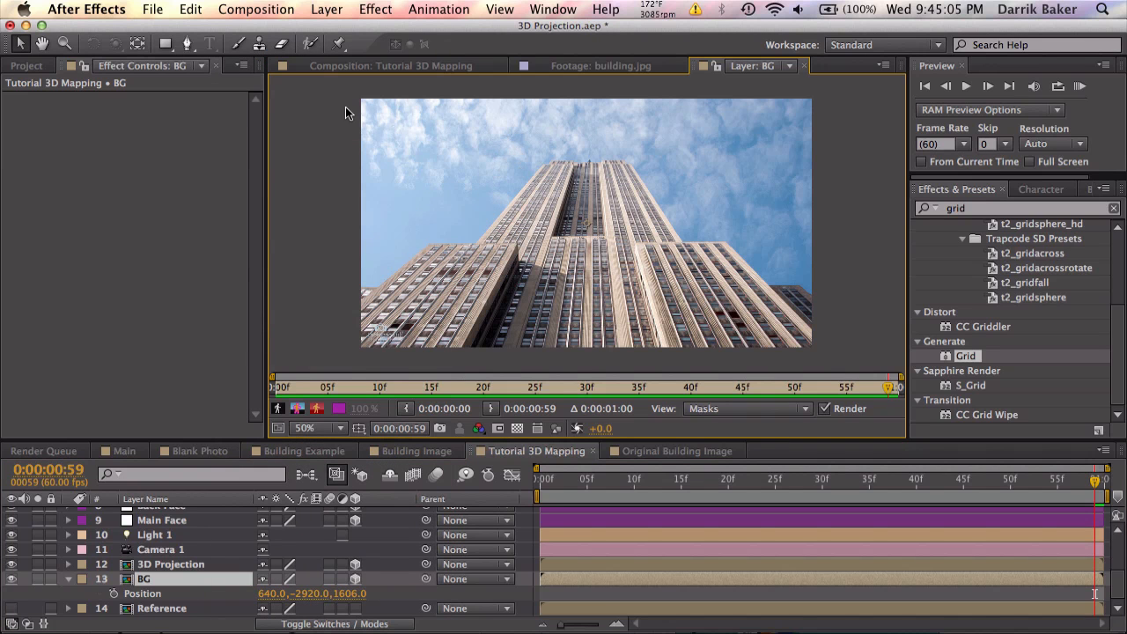
pyautogui.click(262, 46)
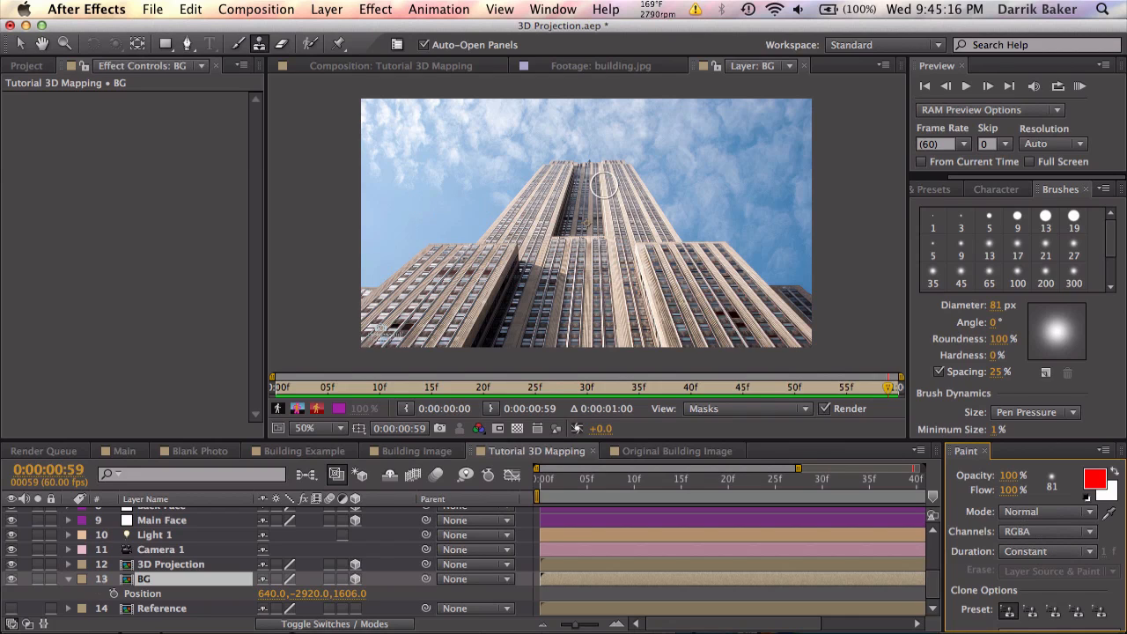
pyautogui.keyDown('alt'); pyautogui.click(460, 153); pyautogui.keyUp('alt')
pyautogui.moveTo(515, 207)
pyautogui.mouseDown()
pyautogui.moveTo(568, 171)
pyautogui.moveTo(567, 181)
pyautogui.moveTo(593, 179)
pyautogui.moveTo(572, 206)
pyautogui.moveTo(636, 210)
pyautogui.moveTo(631, 175)
pyautogui.moveTo(610, 163)
pyautogui.moveTo(598, 180)
pyautogui.moveTo(648, 216)
pyautogui.moveTo(568, 198)
pyautogui.mouseUp()
pyautogui.keyDown('alt'); pyautogui.click(706, 168); pyautogui.keyUp('alt')
# Step: Clone sky over the remaining parts of the building until the BG layer shows only clouds and blue sky
pyautogui.keyDown('alt'); pyautogui.click(431, 196); pyautogui.keyUp('alt')
pyautogui.moveTo(435, 254)
pyautogui.mouseDown()
pyautogui.moveTo(369, 290)
pyautogui.moveTo(427, 276)
pyautogui.moveTo(393, 306)
pyautogui.moveTo(362, 289)
pyautogui.moveTo(440, 285)
pyautogui.moveTo(390, 333)
pyautogui.moveTo(421, 308)
pyautogui.moveTo(364, 304)
pyautogui.moveTo(363, 356)
pyautogui.moveTo(375, 324)
pyautogui.moveTo(400, 333)
pyautogui.mouseUp()
pyautogui.keyDown('alt'); pyautogui.click(413, 242); pyautogui.keyUp('alt')
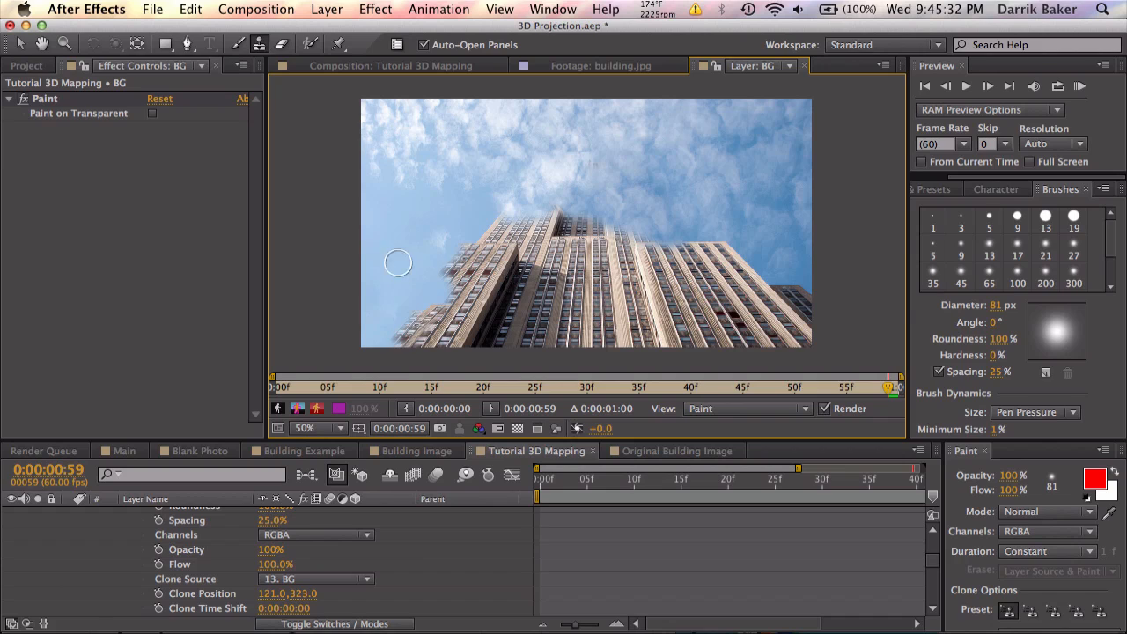
pyautogui.moveTo(423, 258)
pyautogui.mouseDown()
pyautogui.moveTo(452, 283)
pyautogui.moveTo(389, 344)
pyautogui.moveTo(446, 294)
pyautogui.moveTo(414, 339)
pyautogui.moveTo(460, 309)
pyautogui.moveTo(417, 359)
pyautogui.mouseUp()
pyautogui.moveTo(473, 248)
pyautogui.mouseDown()
pyautogui.moveTo(488, 214)
pyautogui.moveTo(468, 254)
pyautogui.moveTo(486, 256)
pyautogui.moveTo(484, 286)
pyautogui.mouseUp()
pyautogui.moveTo(520, 208)
pyautogui.mouseDown()
pyautogui.moveTo(566, 230)
pyautogui.moveTo(550, 224)
pyautogui.moveTo(561, 218)
pyautogui.moveTo(590, 237)
pyautogui.moveTo(525, 243)
pyautogui.moveTo(816, 298)
pyautogui.moveTo(797, 313)
pyautogui.moveTo(821, 314)
pyautogui.moveTo(508, 263)
pyautogui.moveTo(499, 290)
pyautogui.moveTo(517, 253)
pyautogui.moveTo(511, 282)
pyautogui.moveTo(465, 339)
pyautogui.moveTo(516, 297)
pyautogui.moveTo(515, 323)
pyautogui.moveTo(487, 339)
pyautogui.moveTo(545, 252)
pyautogui.moveTo(527, 331)
pyautogui.moveTo(559, 266)
pyautogui.moveTo(503, 341)
pyautogui.mouseUp()
pyautogui.keyDown('alt'); pyautogui.click(683, 266); pyautogui.keyUp('alt')
pyautogui.moveTo(584, 300)
pyautogui.mouseDown()
pyautogui.moveTo(619, 309)
pyautogui.moveTo(565, 296)
pyautogui.moveTo(614, 334)
pyautogui.moveTo(552, 298)
pyautogui.moveTo(566, 315)
pyautogui.moveTo(553, 341)
pyautogui.moveTo(608, 344)
pyautogui.mouseUp()
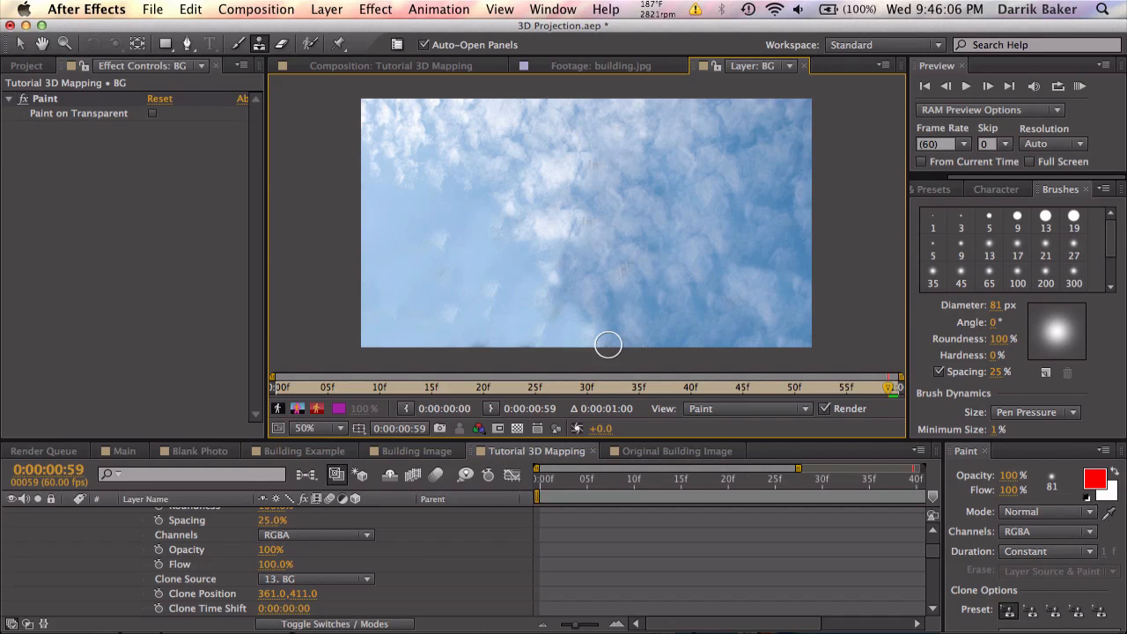
# Step: Close the BG layer and building.jpg footage viewers, and solo the BG layer temporarily to check the cloned sky
pyautogui.click(805, 66)
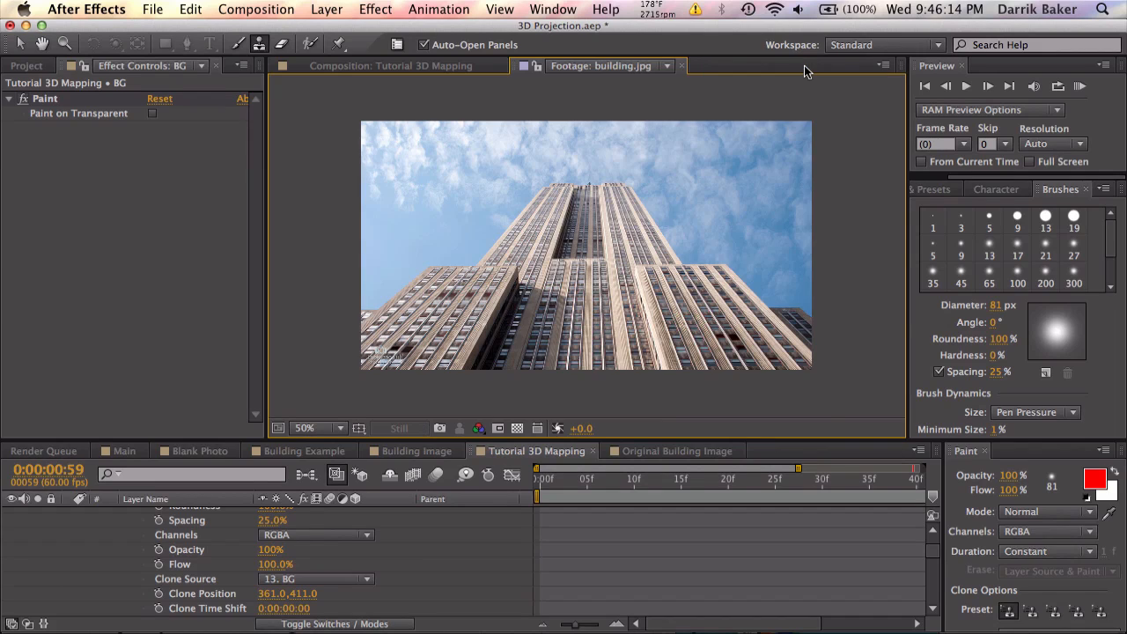
pyautogui.click(680, 66)
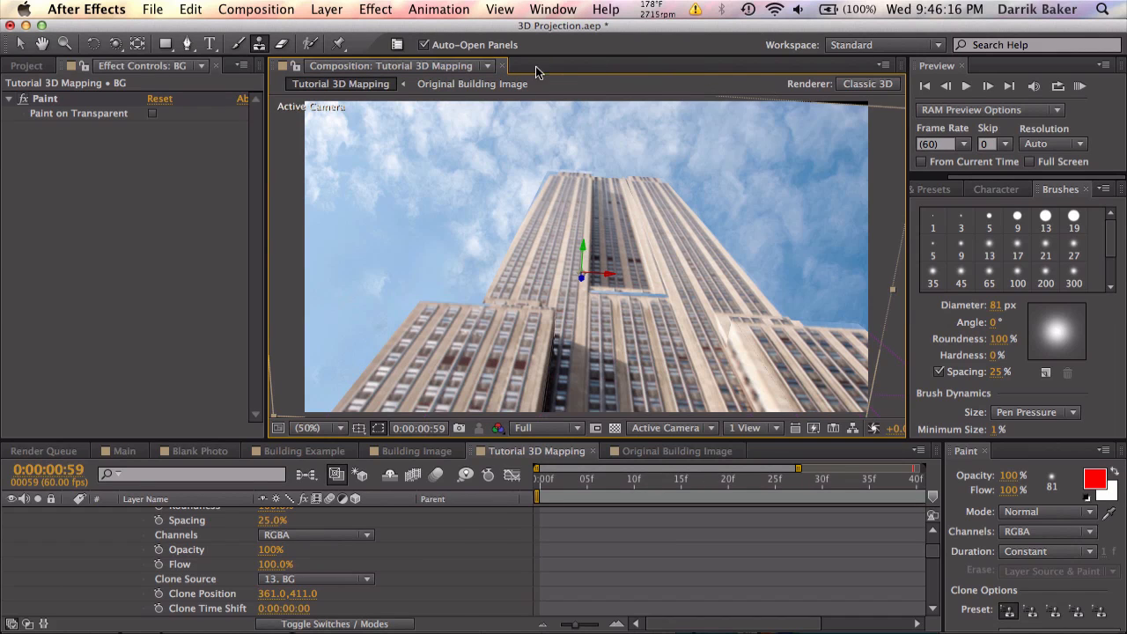
pyautogui.click(65, 594)
pyautogui.click(38, 595)
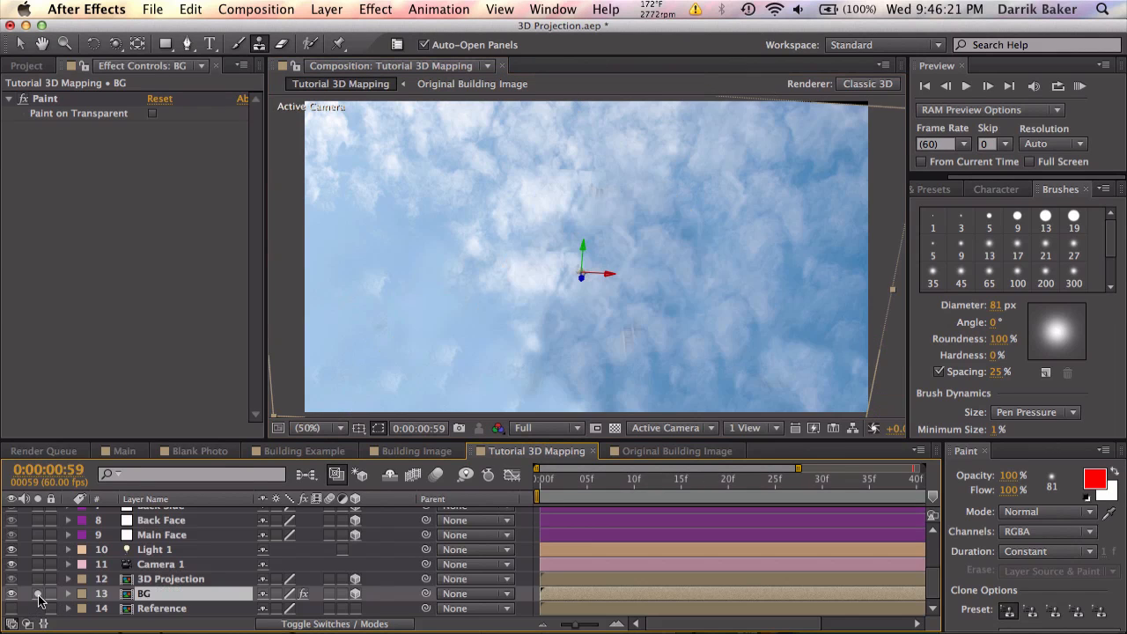
pyautogui.click(38, 594)
# Step: Scrub through the camera animation and examine the building projection up close at 0:00:00:22
pyautogui.click(548, 480)
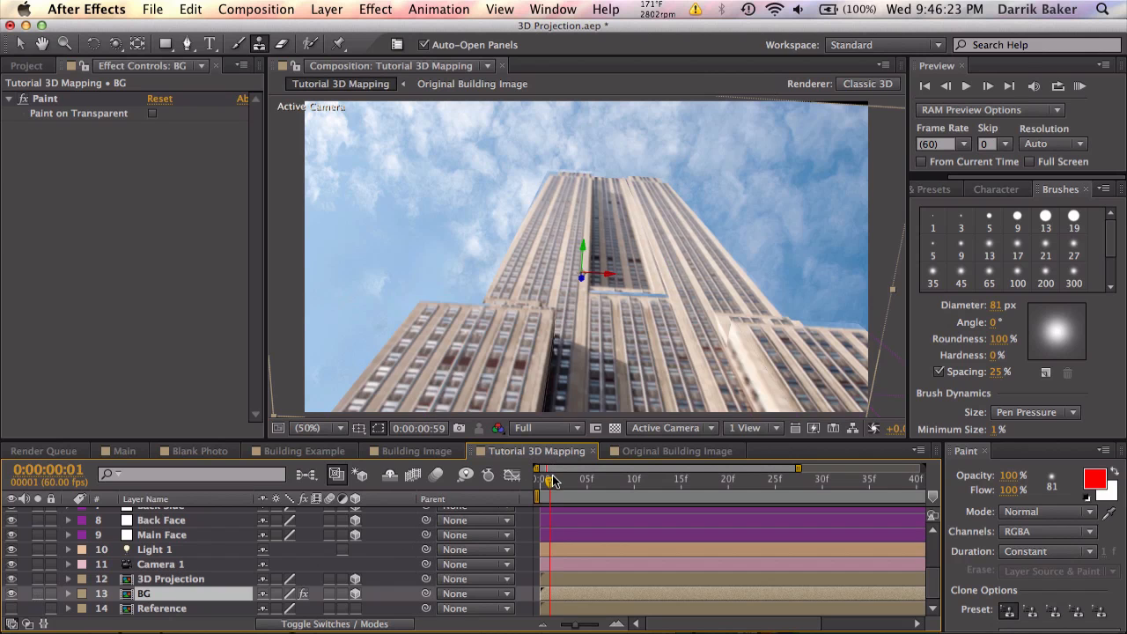
pyautogui.moveTo(551, 478); pyautogui.dragTo(559, 478)
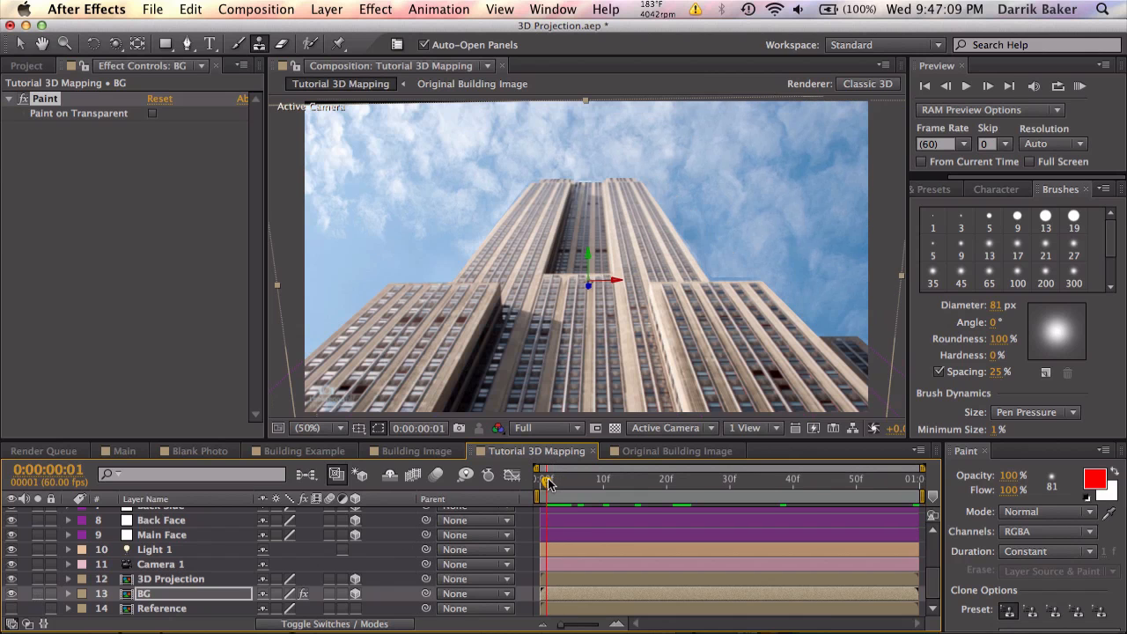
pyautogui.moveTo(547, 479); pyautogui.dragTo(819, 484)
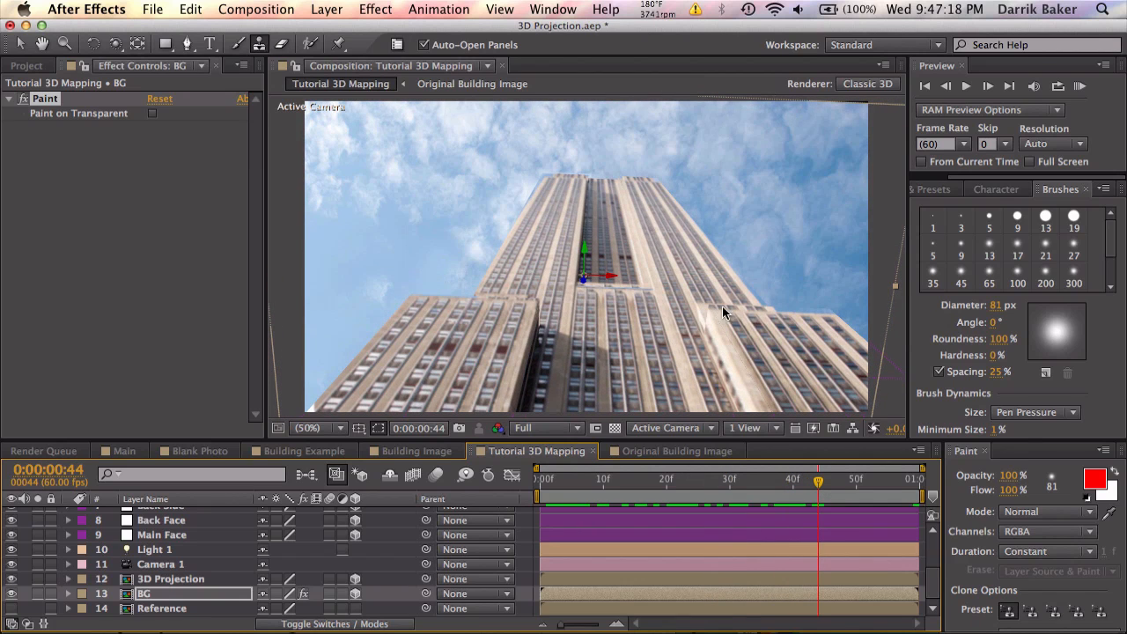
pyautogui.moveTo(836, 484); pyautogui.dragTo(679, 482)
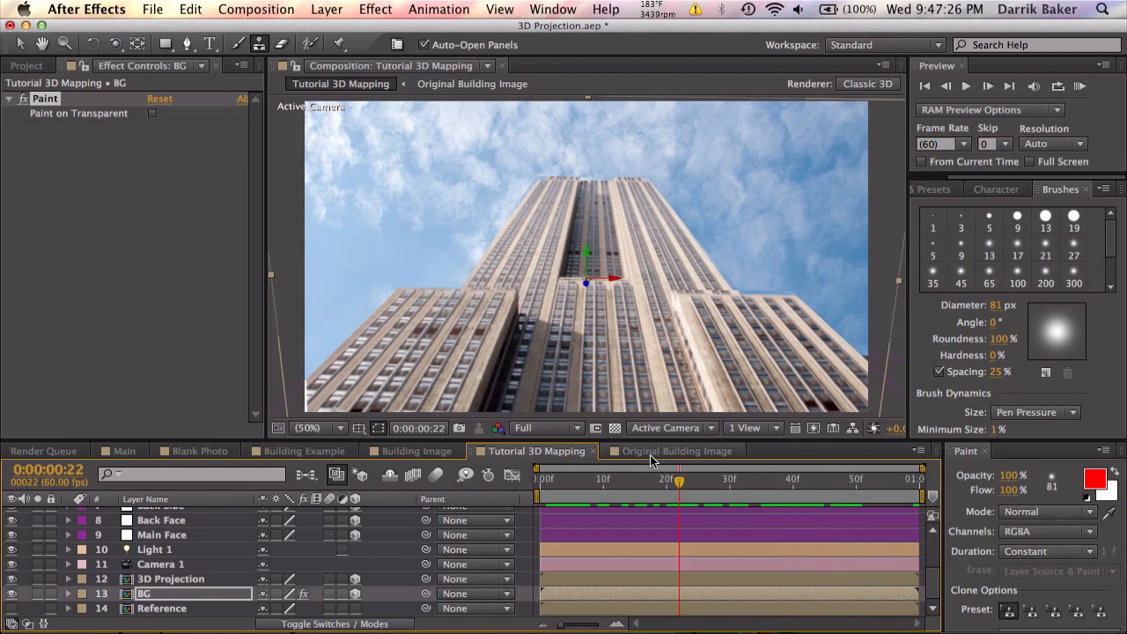
pyautogui.press('/')
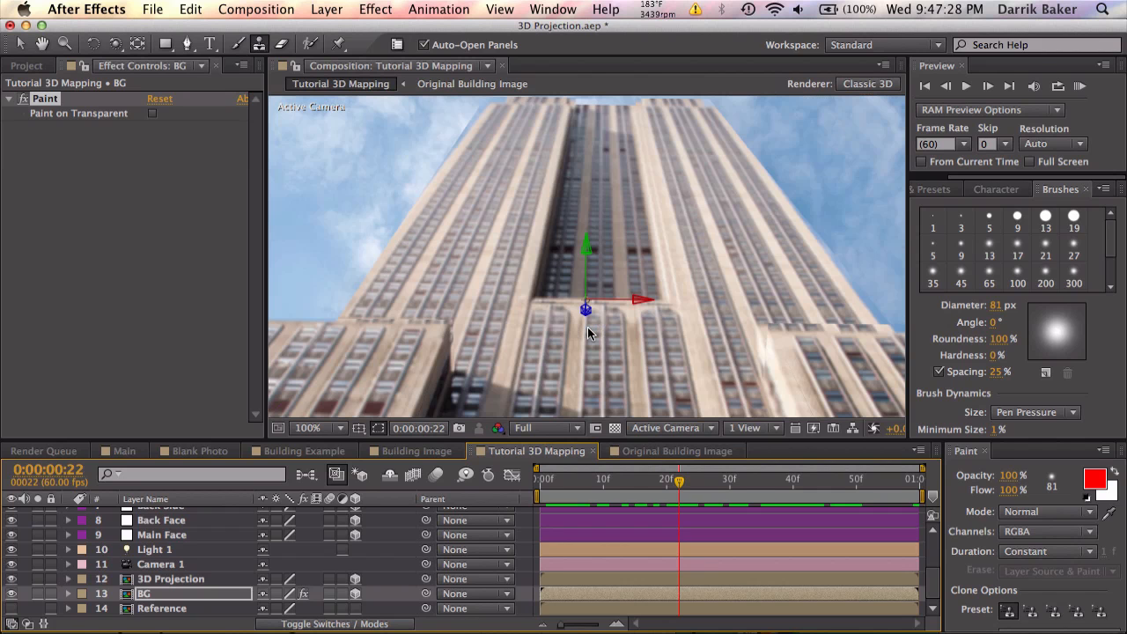
pyautogui.press('h')
pyautogui.moveTo(587, 333)
pyautogui.mouseDown()
pyautogui.moveTo(537, 376)
pyautogui.moveTo(541, 385)
pyautogui.moveTo(546, 182)
pyautogui.moveTo(473, 194)
pyautogui.moveTo(556, 283)
pyautogui.mouseUp()
pyautogui.press(',')
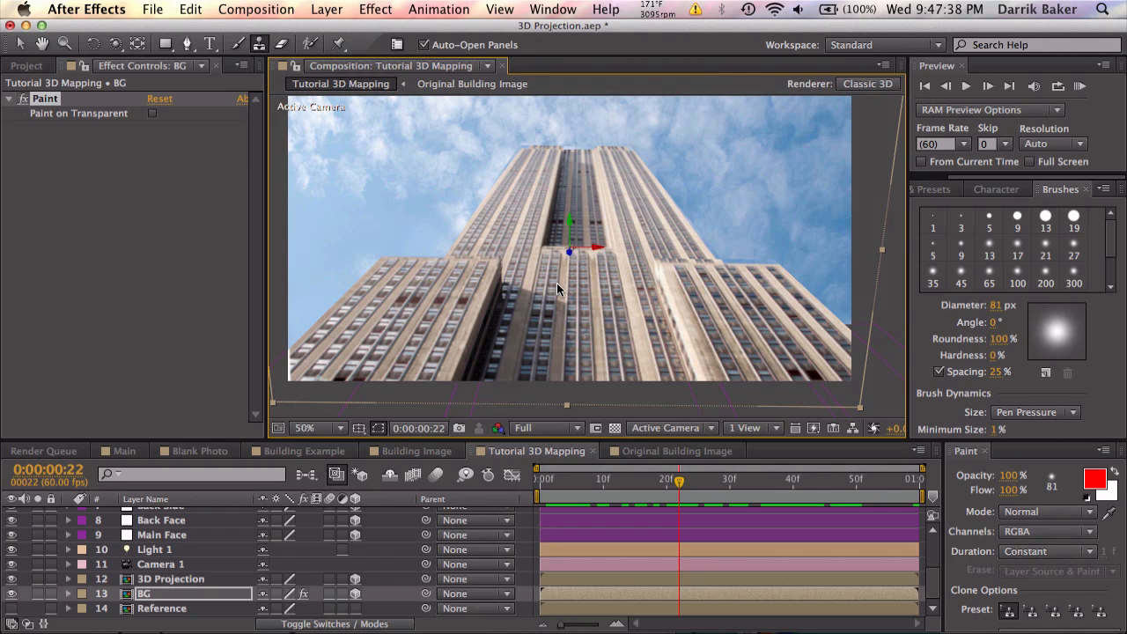
# Step: Change the Classic 3D renderer's shadow map resolution from Comp Size to a fixed resolution in the Tutorial 3D Mapping composition settings
pyautogui.press('super+k')
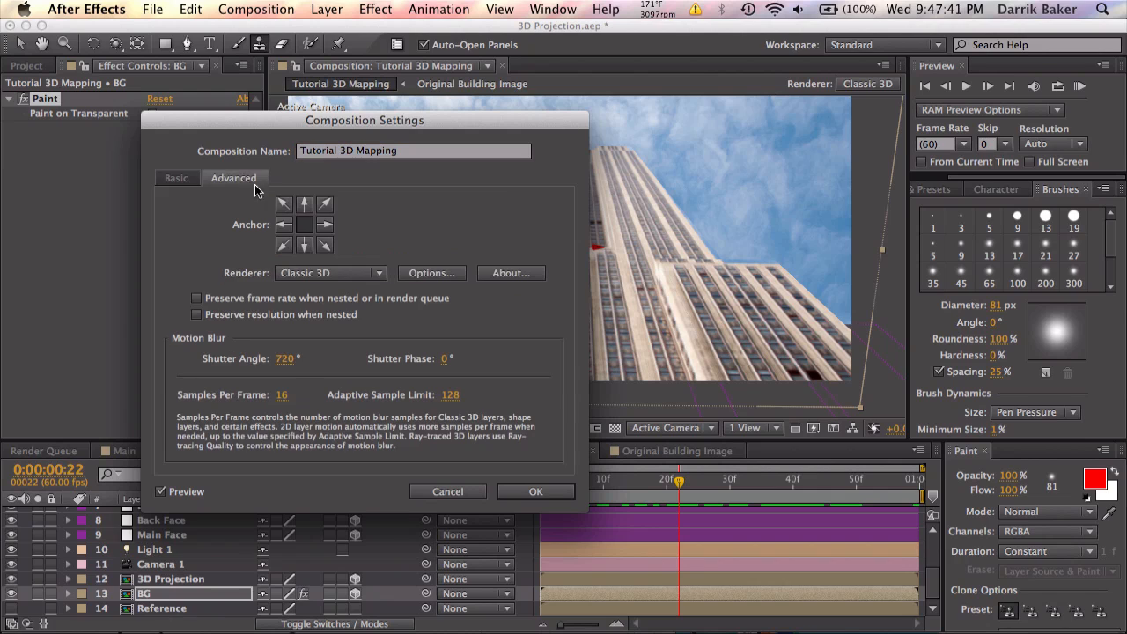
pyautogui.click(414, 273)
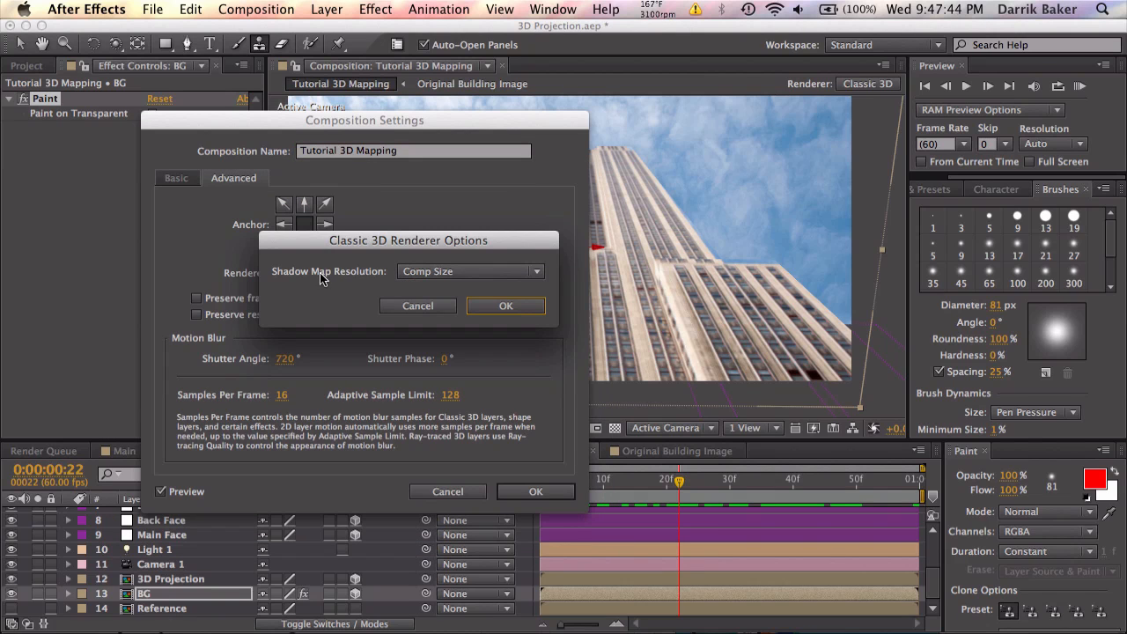
pyautogui.click(401, 273)
pyautogui.click(455, 417)
pyautogui.click(505, 305)
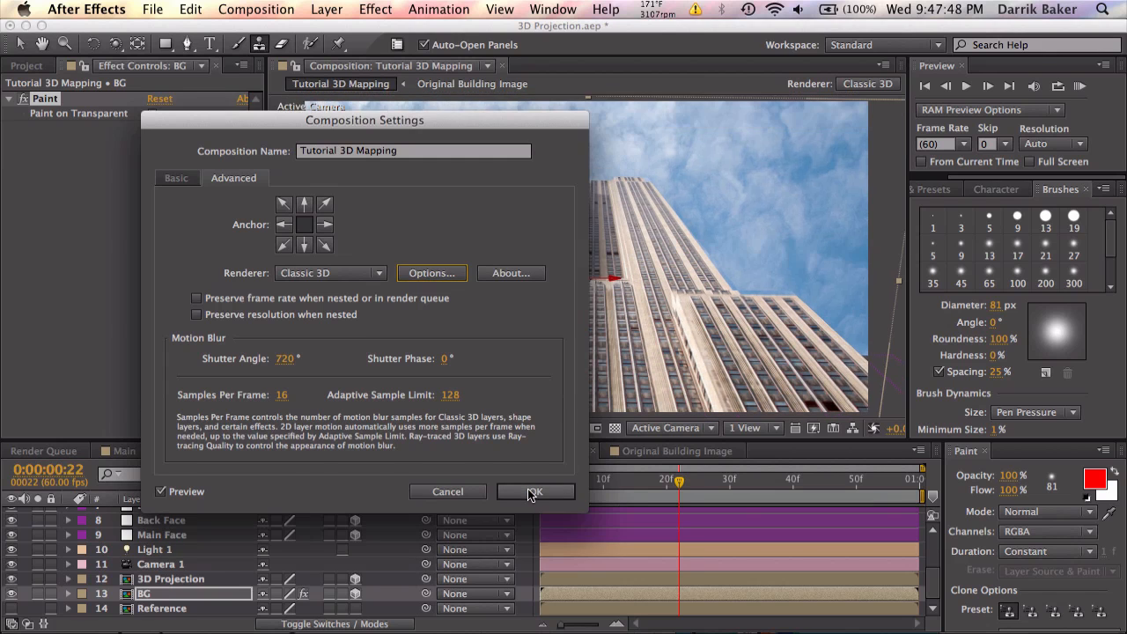
pyautogui.click(535, 492)
# Step: Go to 0:00:00:09, examine the building projection from Custom View 1, and return to the Active Camera view
pyautogui.scroll(2, 583, 363)
pyautogui.scroll(-2, 586, 352)
pyautogui.moveTo(627, 490); pyautogui.dragTo(592, 490)
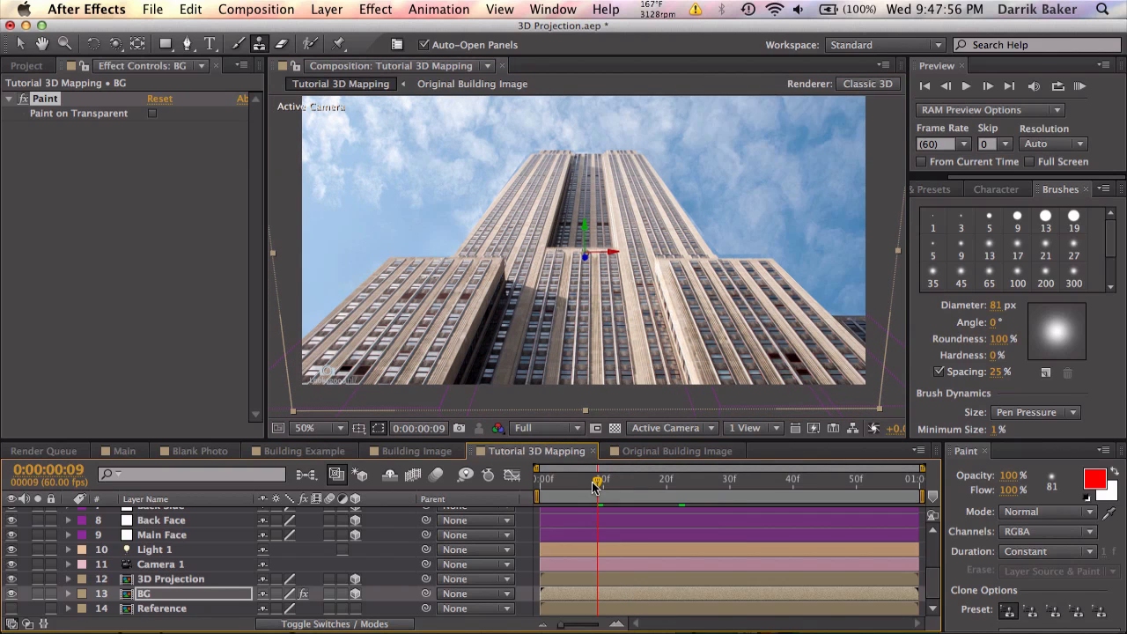
pyautogui.click(739, 428)
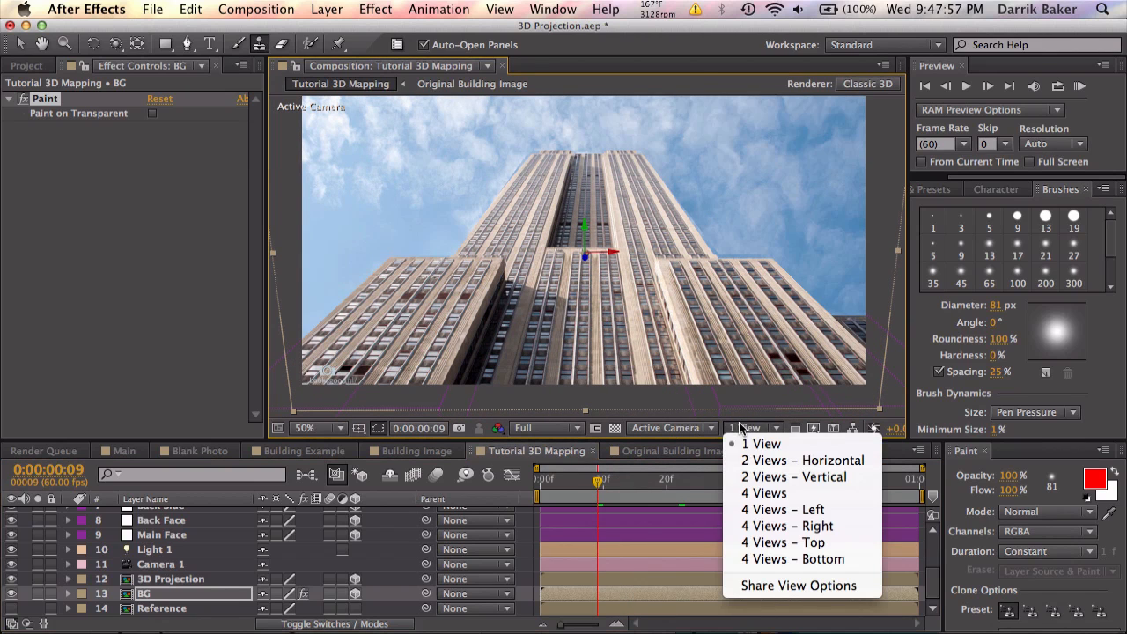
pyautogui.click(688, 427)
pyautogui.click(688, 427)
pyautogui.click(685, 582)
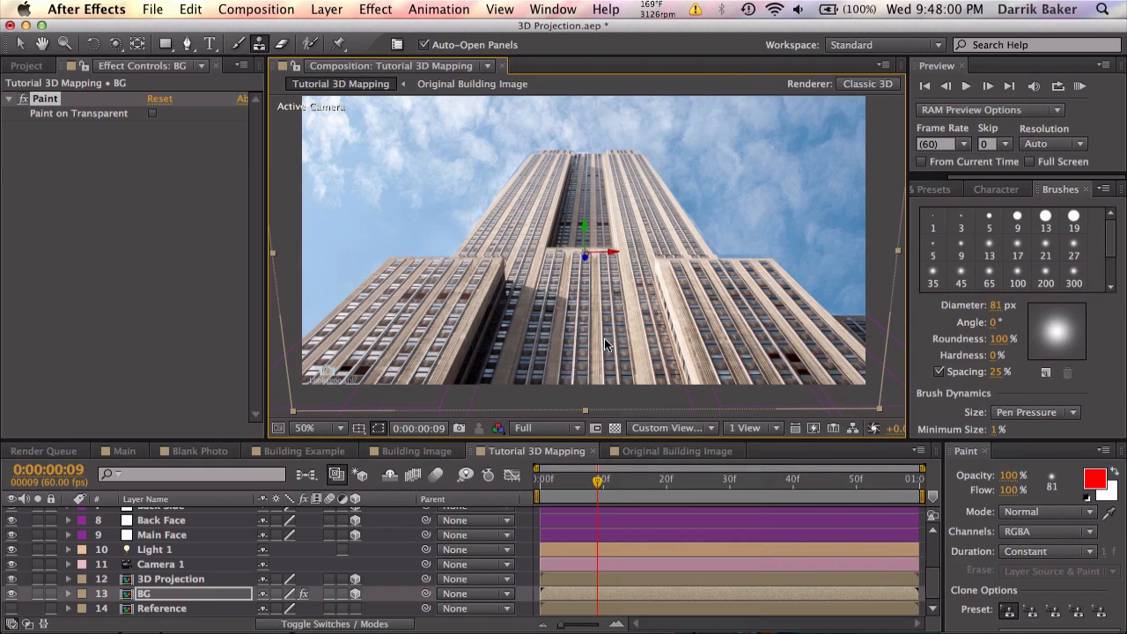
pyautogui.click(685, 427)
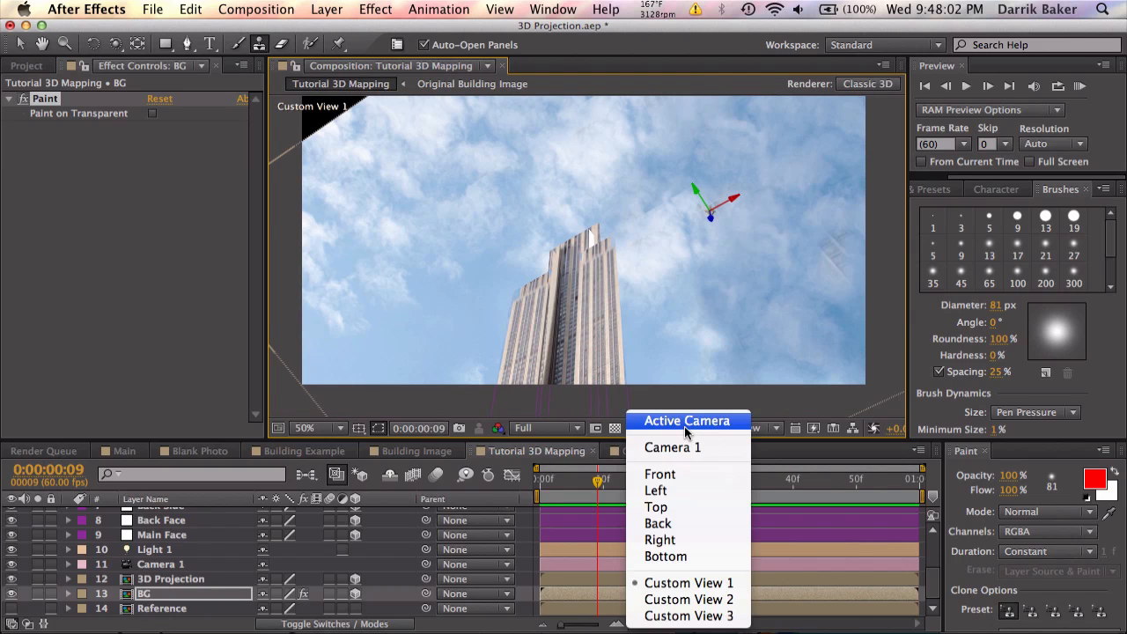
pyautogui.click(687, 421)
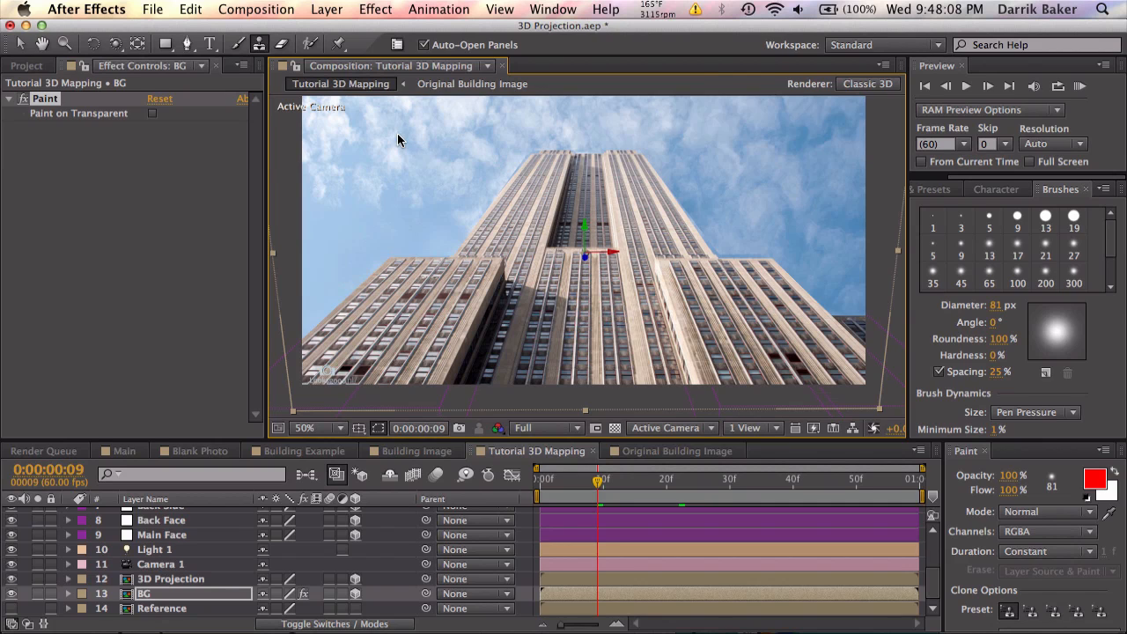
# Step: Reveal Camera 1's camera options in the timeline and turn on Depth of Field
pyautogui.click(176, 564)
pyautogui.press('a')
pyautogui.press('a')
pyautogui.scroll(-4, 263, 535)
pyautogui.click(265, 551)
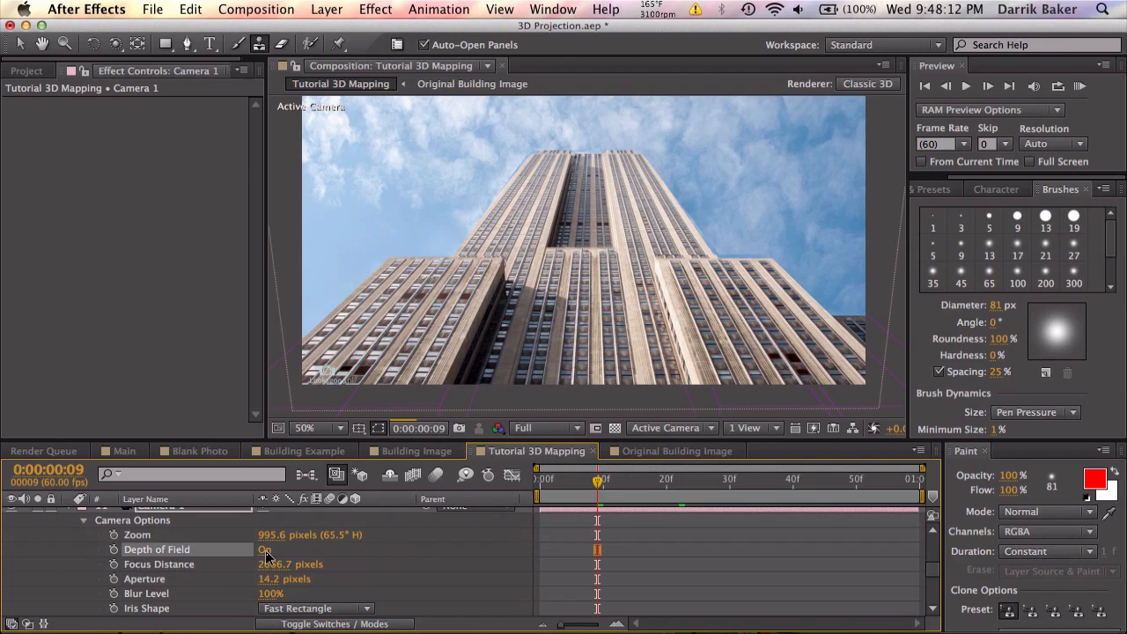
# Step: Set Camera 1's focus distance to 500 pixels and its aperture to 100 pixels
pyautogui.click(283, 564)
pyautogui.write('500')
pyautogui.press('Return')
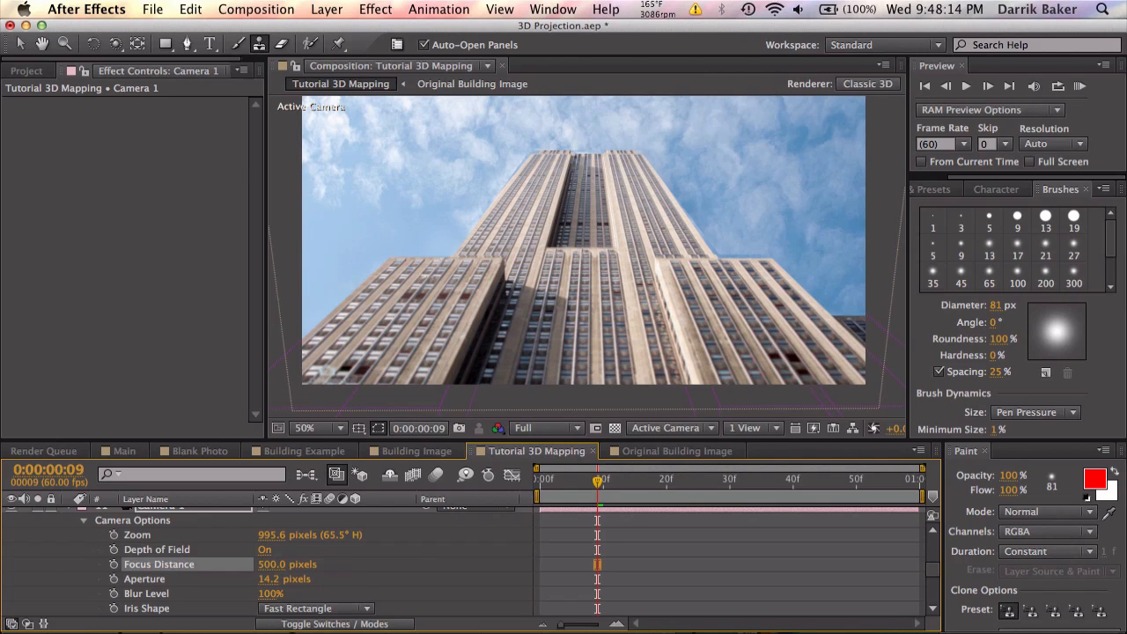
pyautogui.click(270, 579)
pyautogui.write('100')
pyautogui.press('Return')
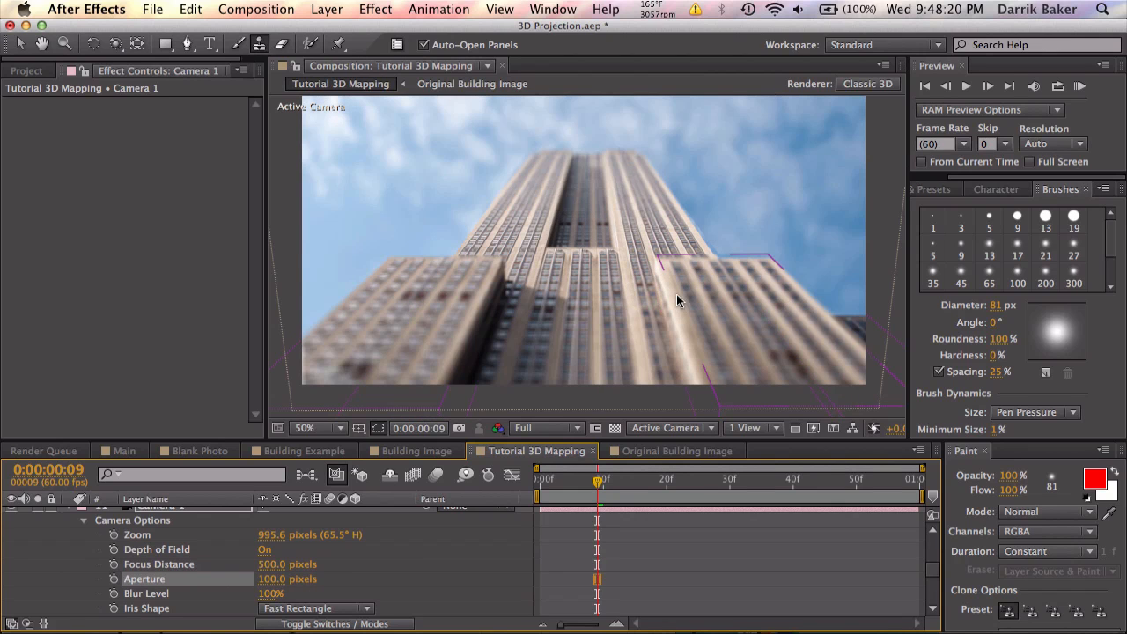
# Step: Examine the depth-of-field blur on the building in an enlarged composition view, and collapse Camera 1's properties
pyautogui.press('`')
pyautogui.press('/')
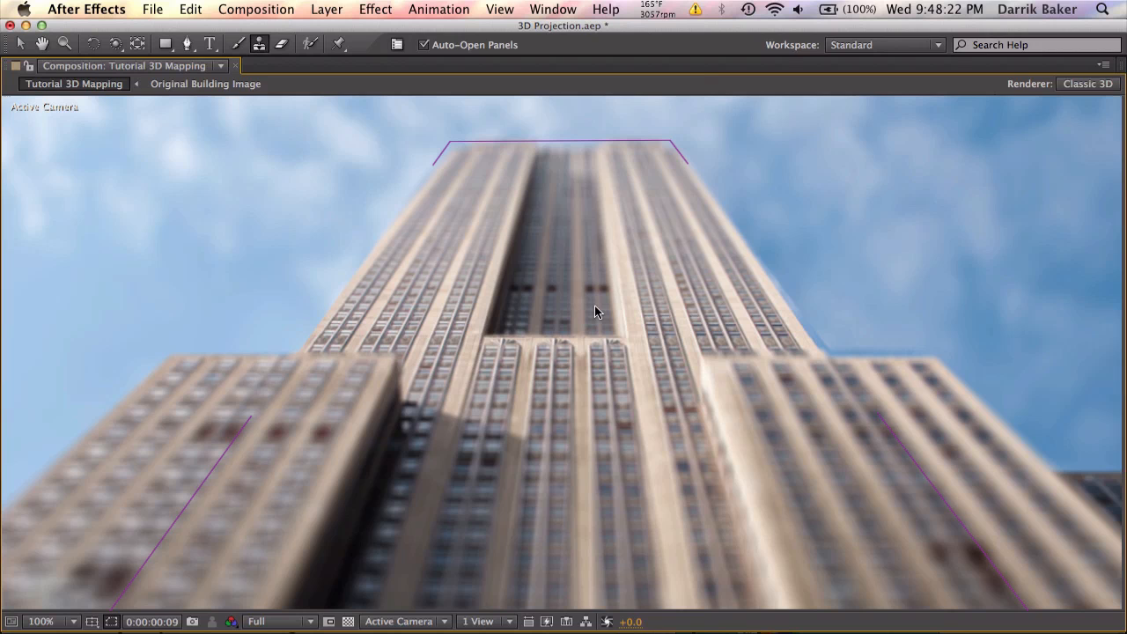
pyautogui.press('`')
pyautogui.press(',')
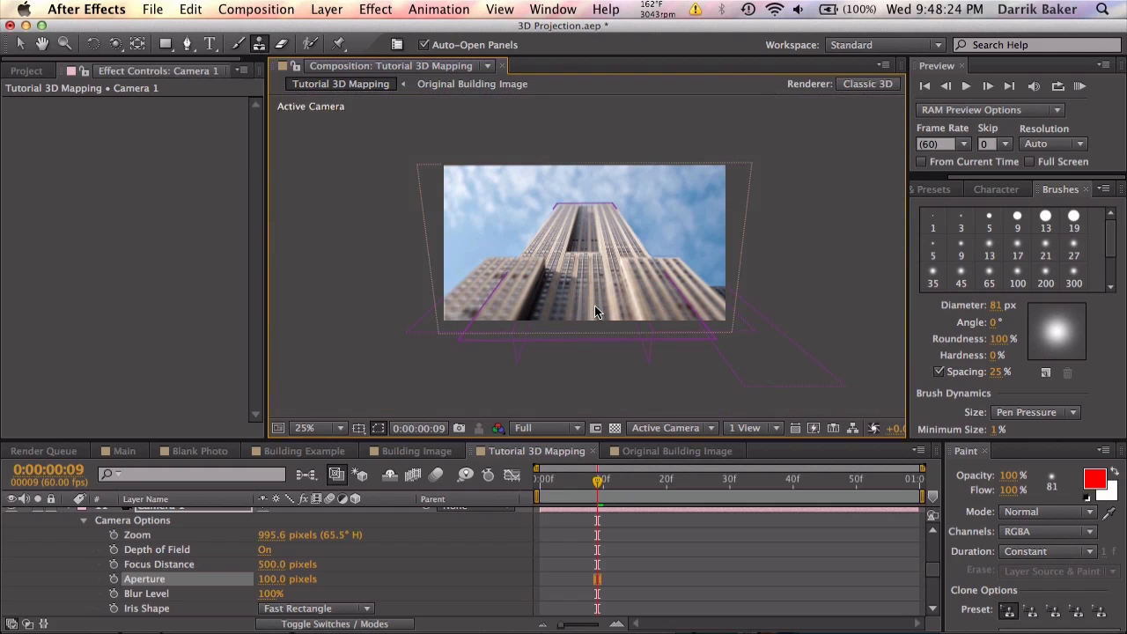
pyautogui.click(673, 565)
pyautogui.scroll(1, 673, 565)
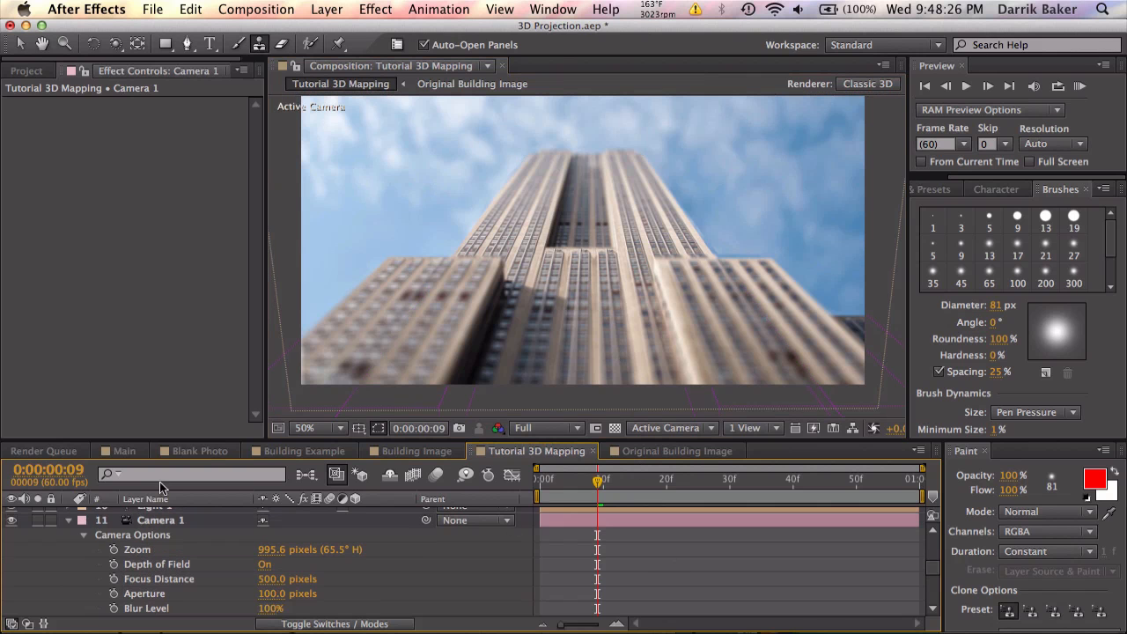
pyautogui.click(68, 520)
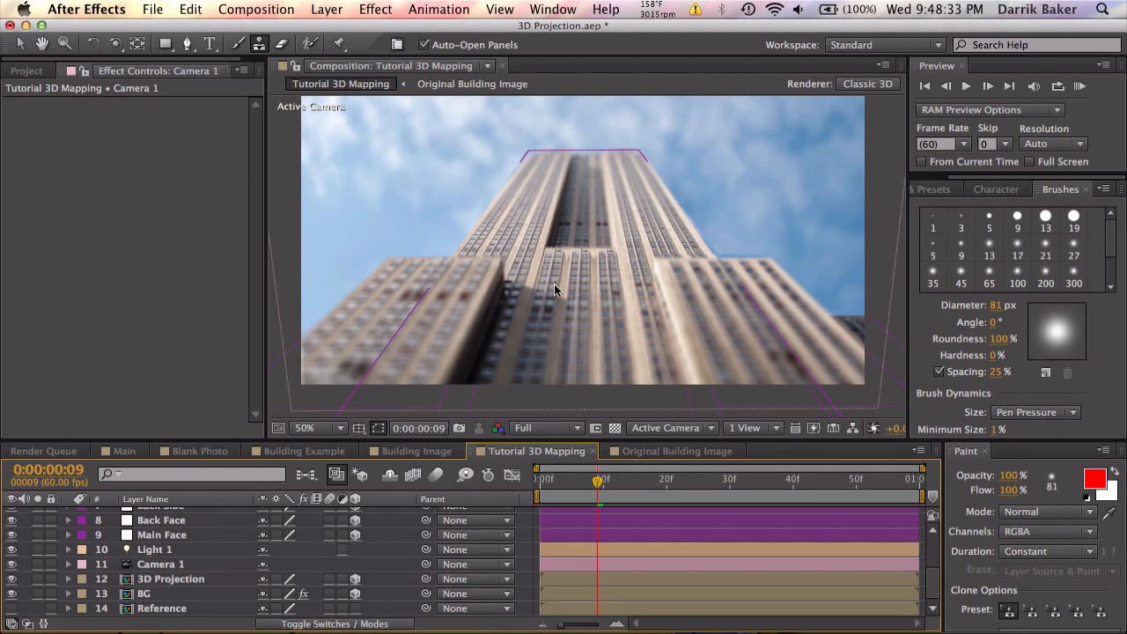
# Step: Open the Main composition and hide the layers from Left Rock 2 to Main Rock
pyautogui.click(132, 451)
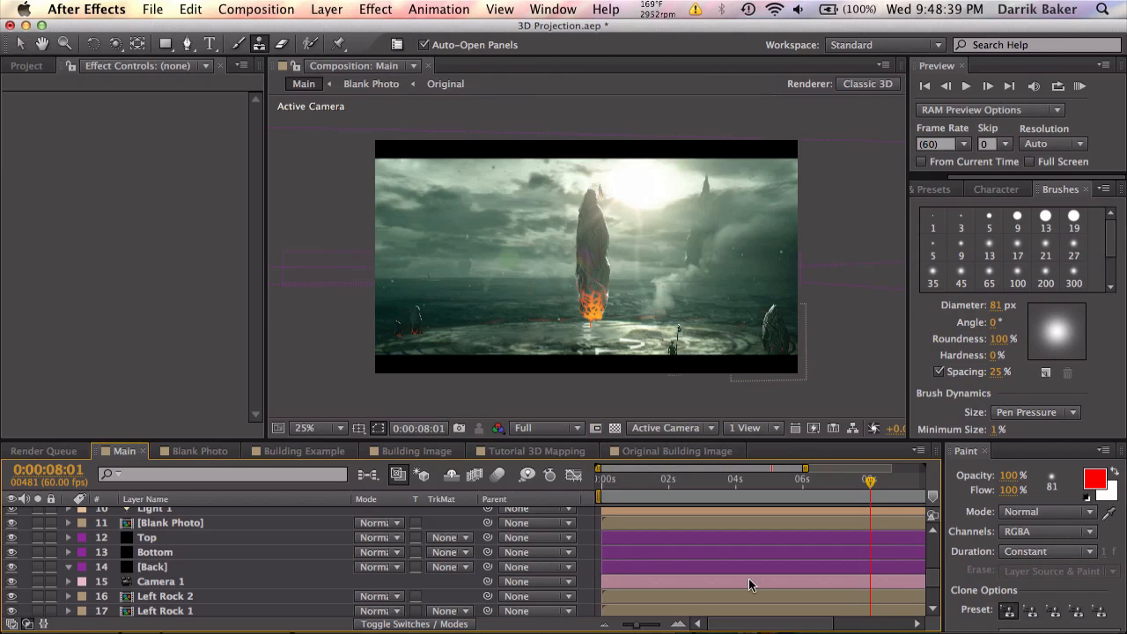
pyautogui.scroll(-3, 749, 585)
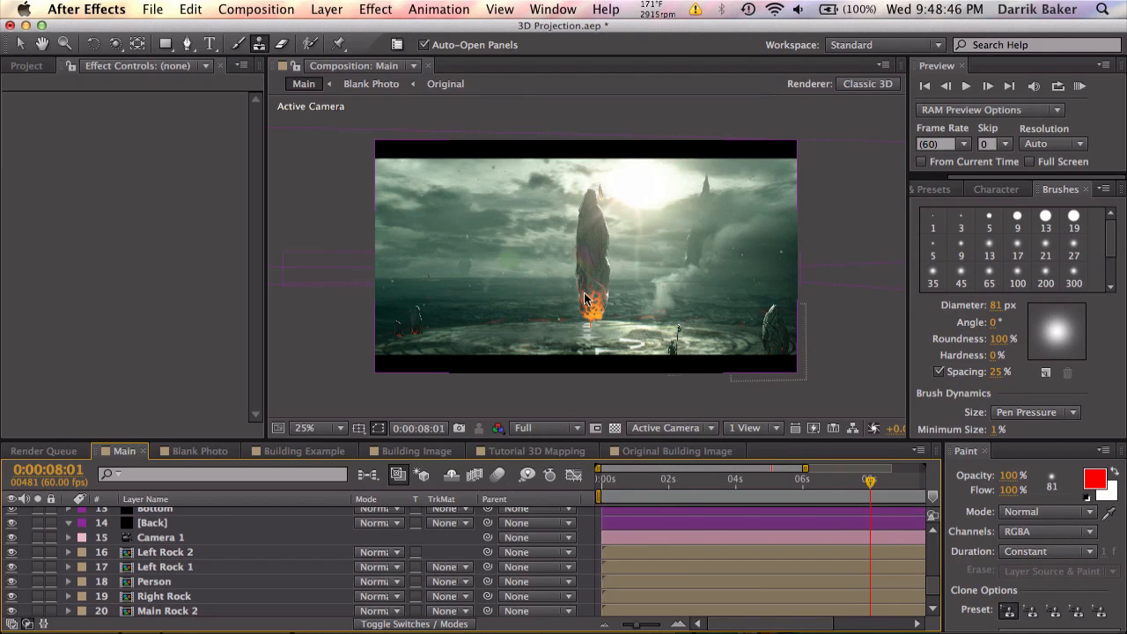
pyautogui.scroll(-1, 264, 573)
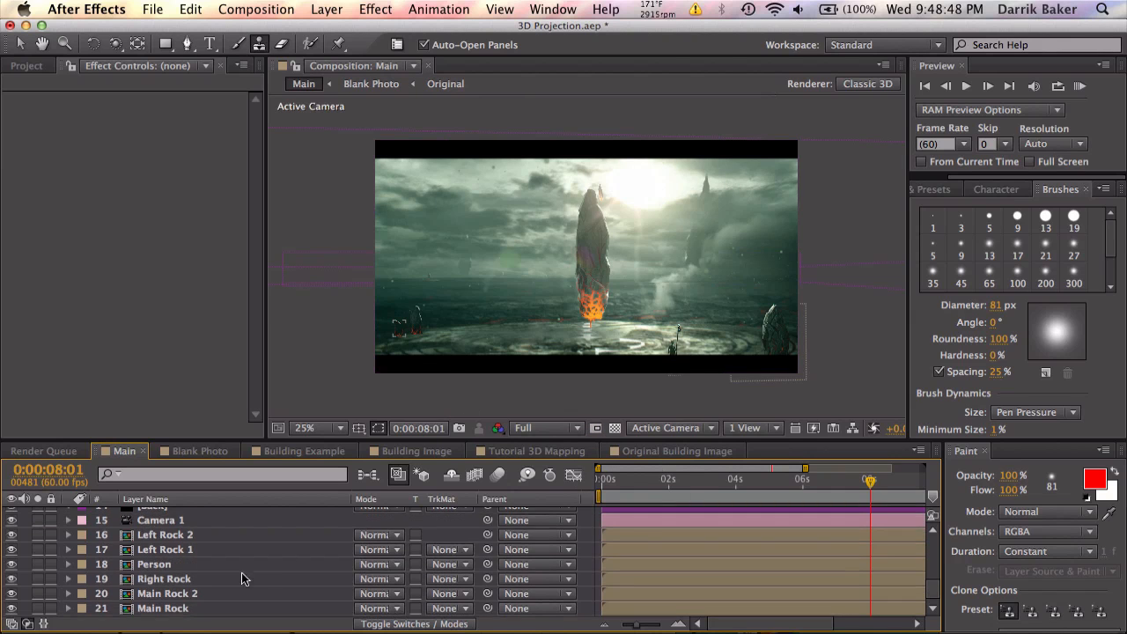
pyautogui.moveTo(11, 534); pyautogui.dragTo(12, 609)
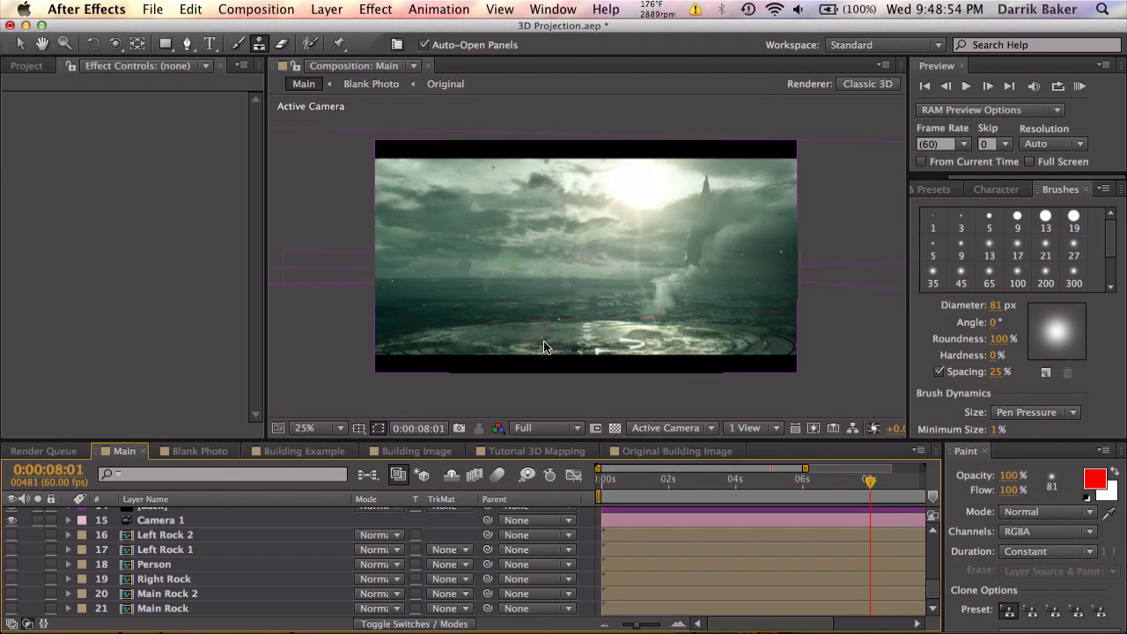
# Step: Examine the Main scene's projection planes from Custom View 1, orbiting around them, and return to the Active Camera view
pyautogui.click(673, 428)
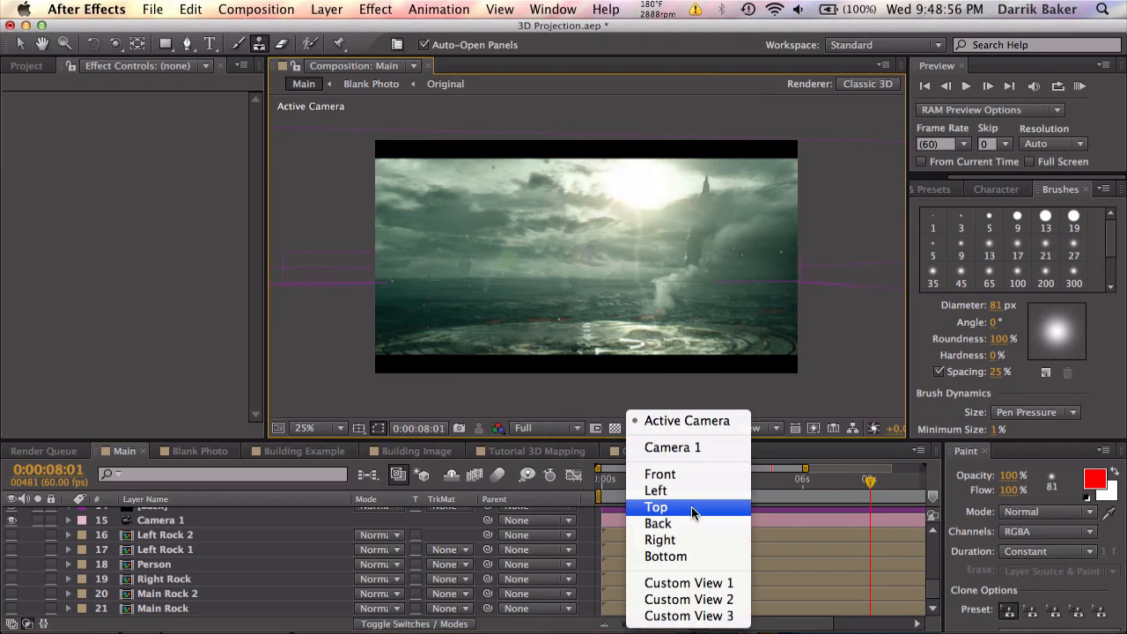
pyautogui.click(689, 584)
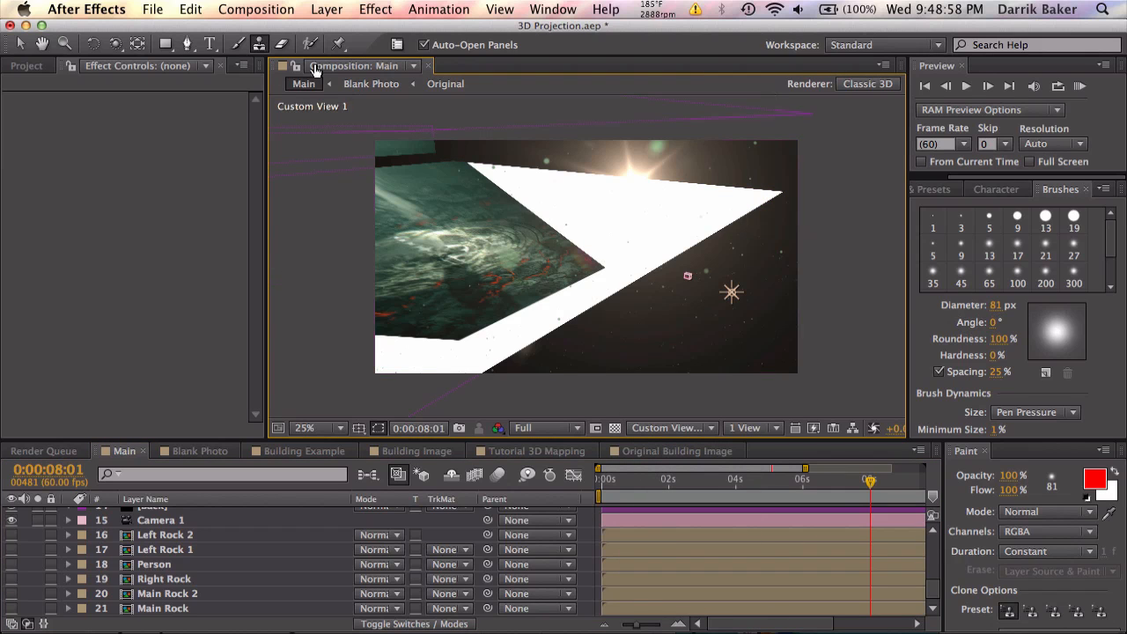
pyautogui.click(116, 45)
pyautogui.moveTo(486, 215); pyautogui.dragTo(463, 202)
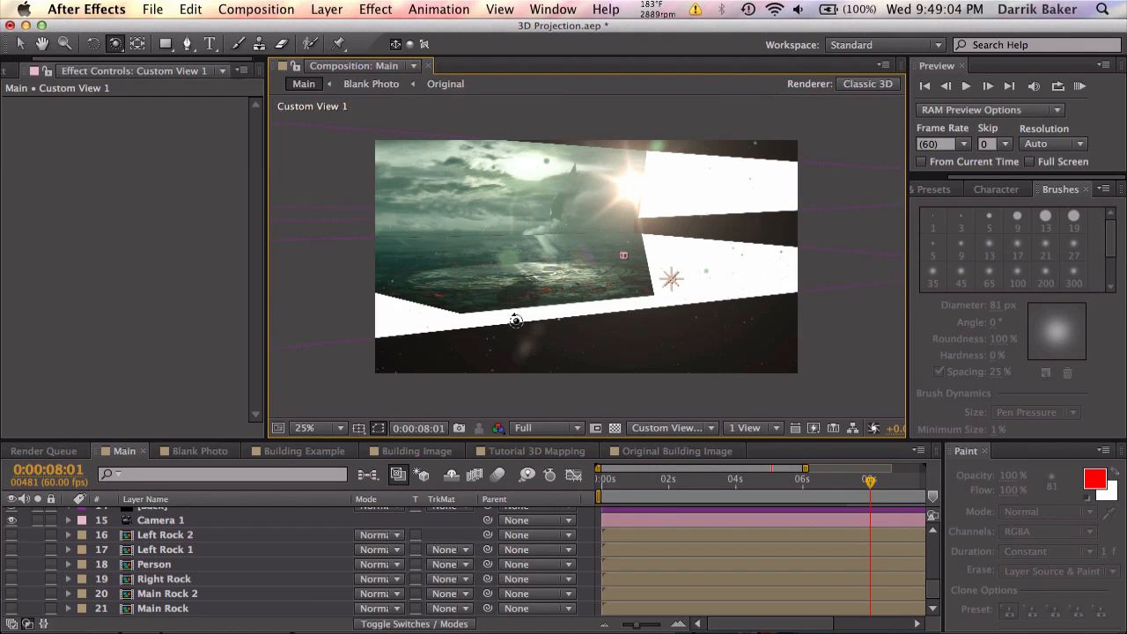
pyautogui.click(669, 427)
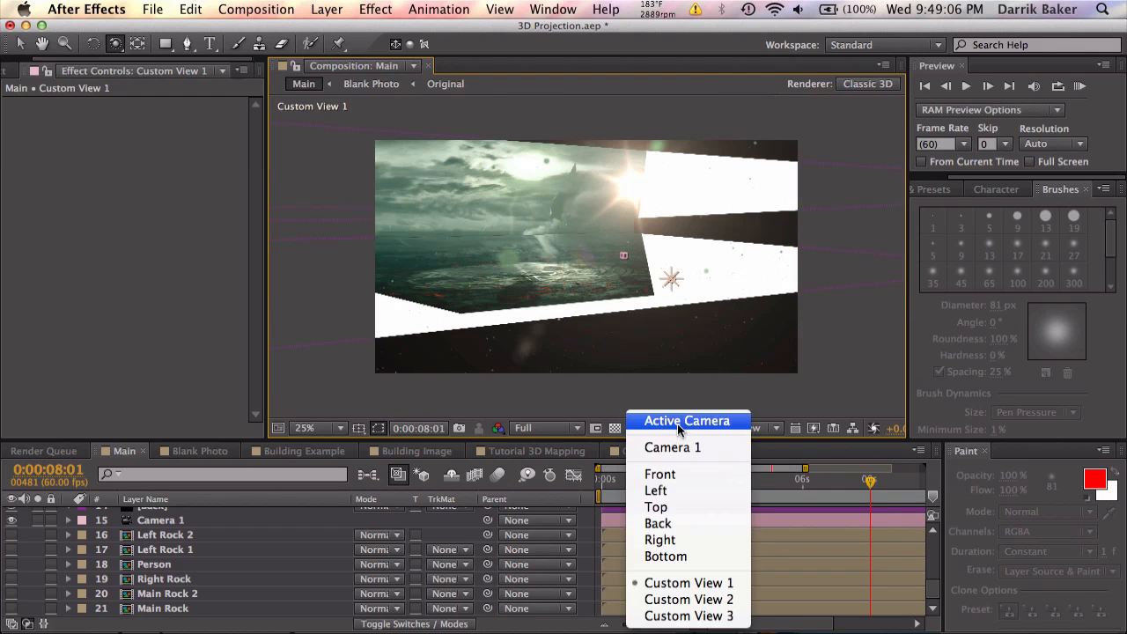
pyautogui.click(666, 420)
# Step: Select Main Rock, show all layers from Main Rock up to Left Rock 2 again, and move to 0:00:05:26
pyautogui.click(192, 607)
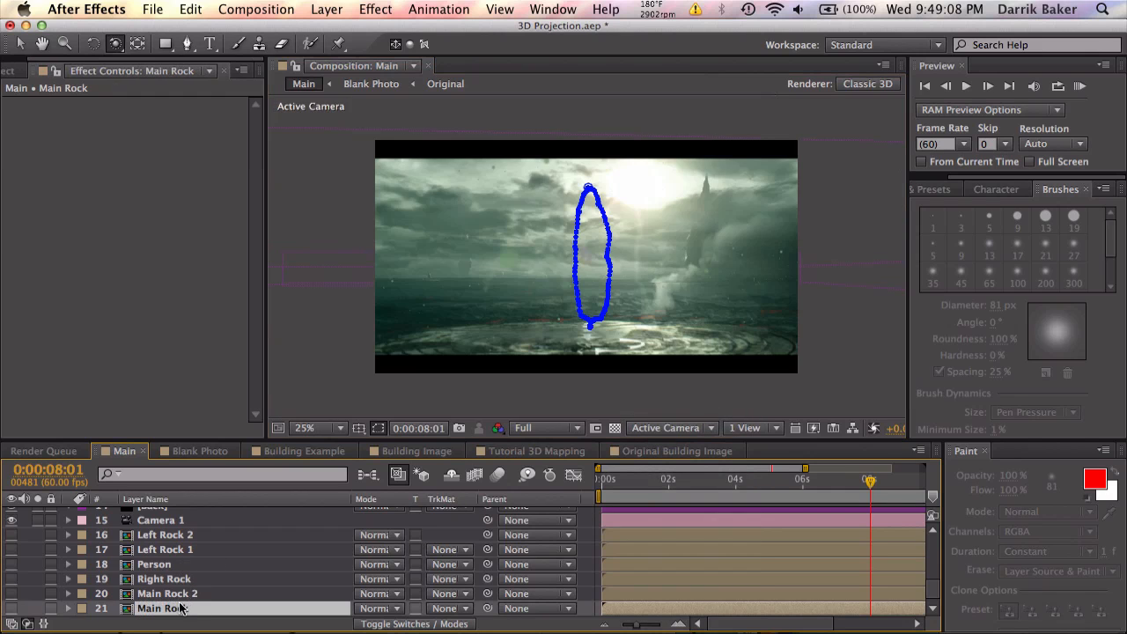
pyautogui.click(12, 608)
pyautogui.moveTo(12, 596); pyautogui.dragTo(12, 535)
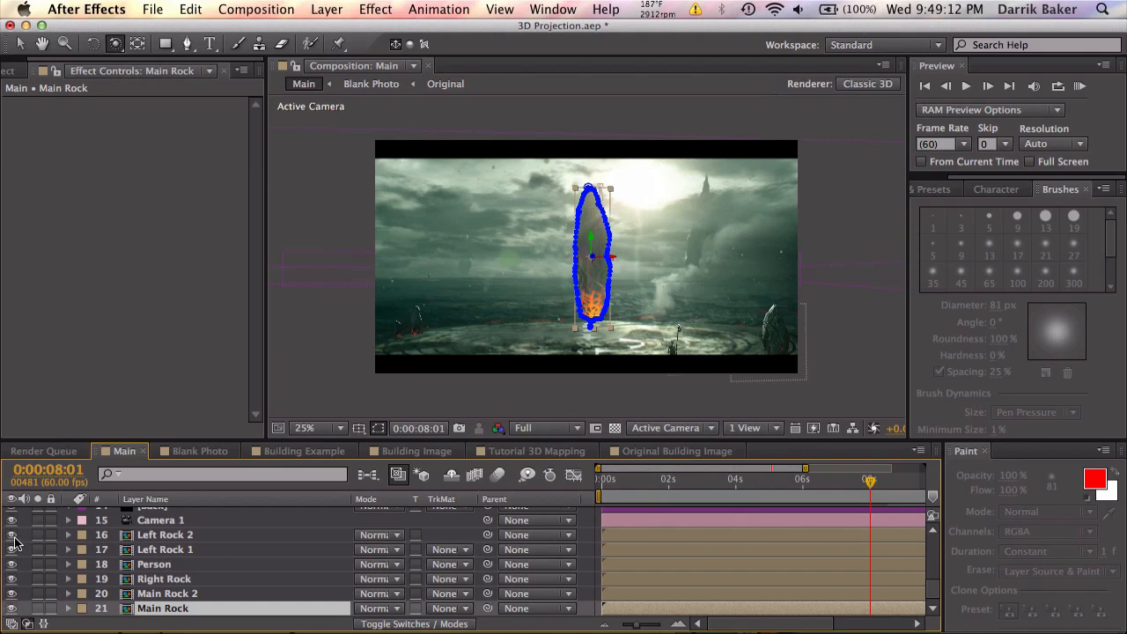
pyautogui.click(784, 484)
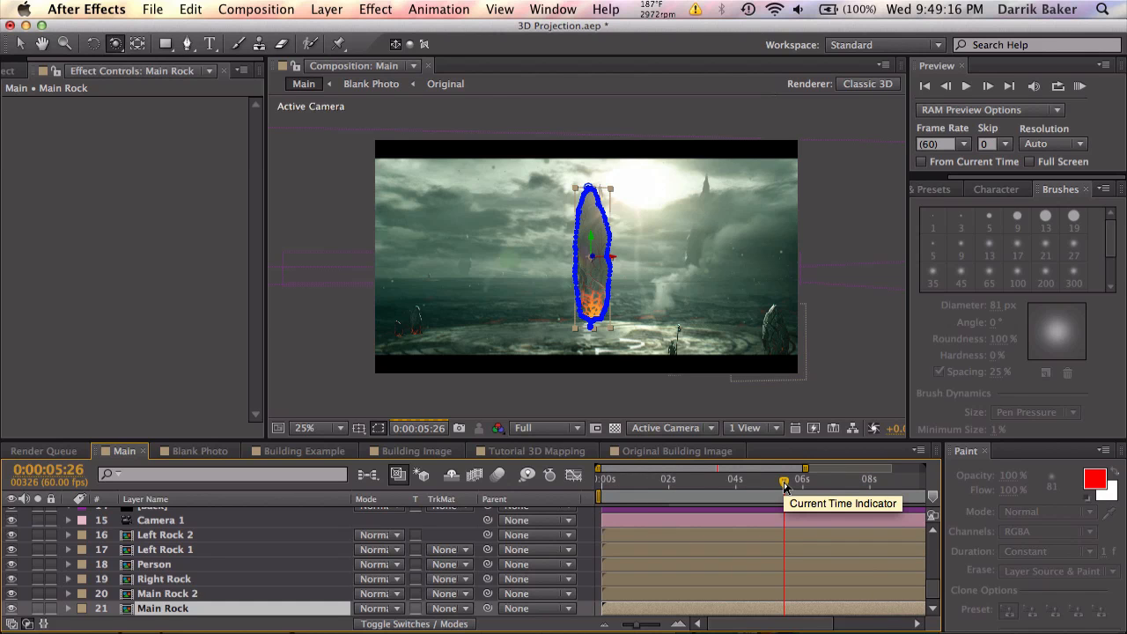